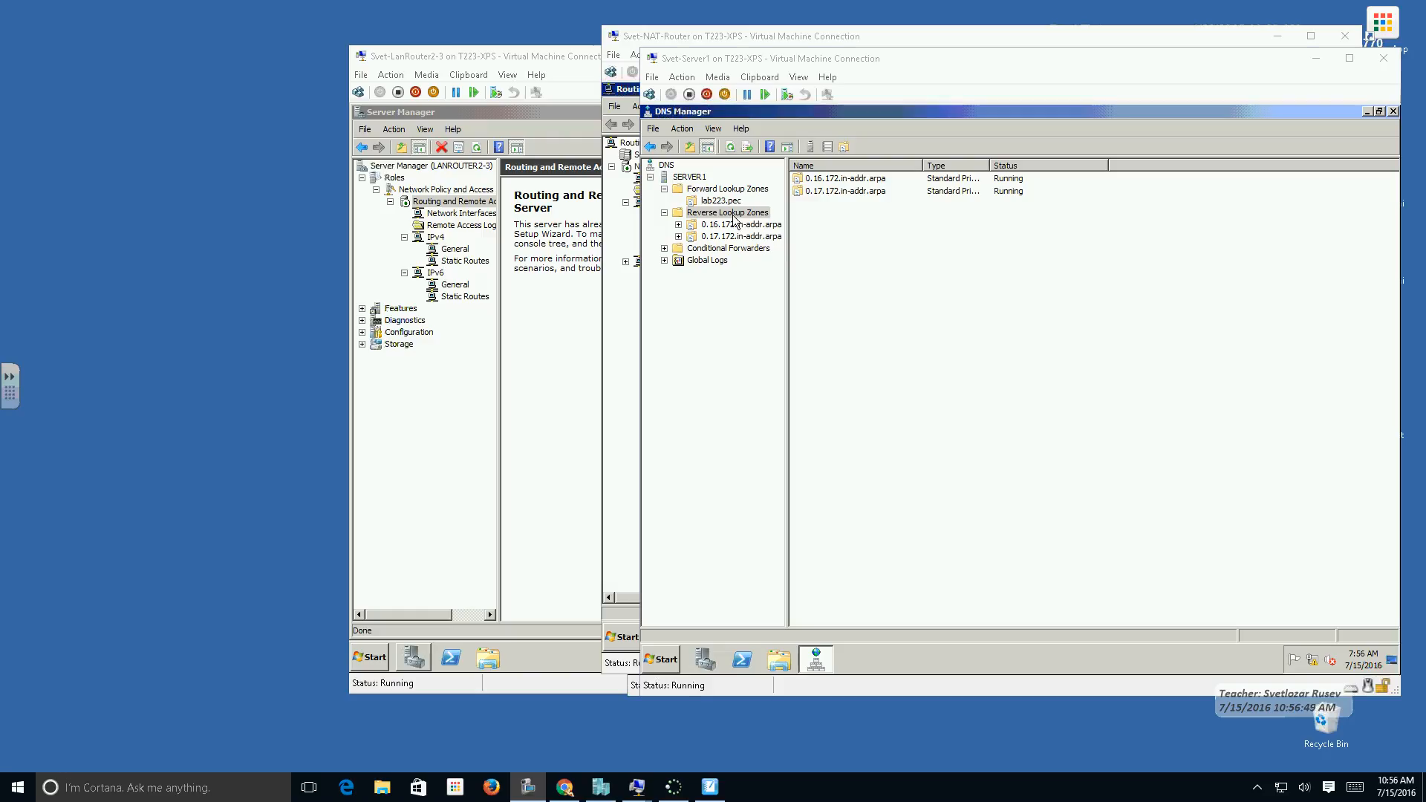
Start a new primary IPv4 reverse lookup zone with the network ID 172.18.0.
{"action": "left_click", "coordinate": [732, 214]}
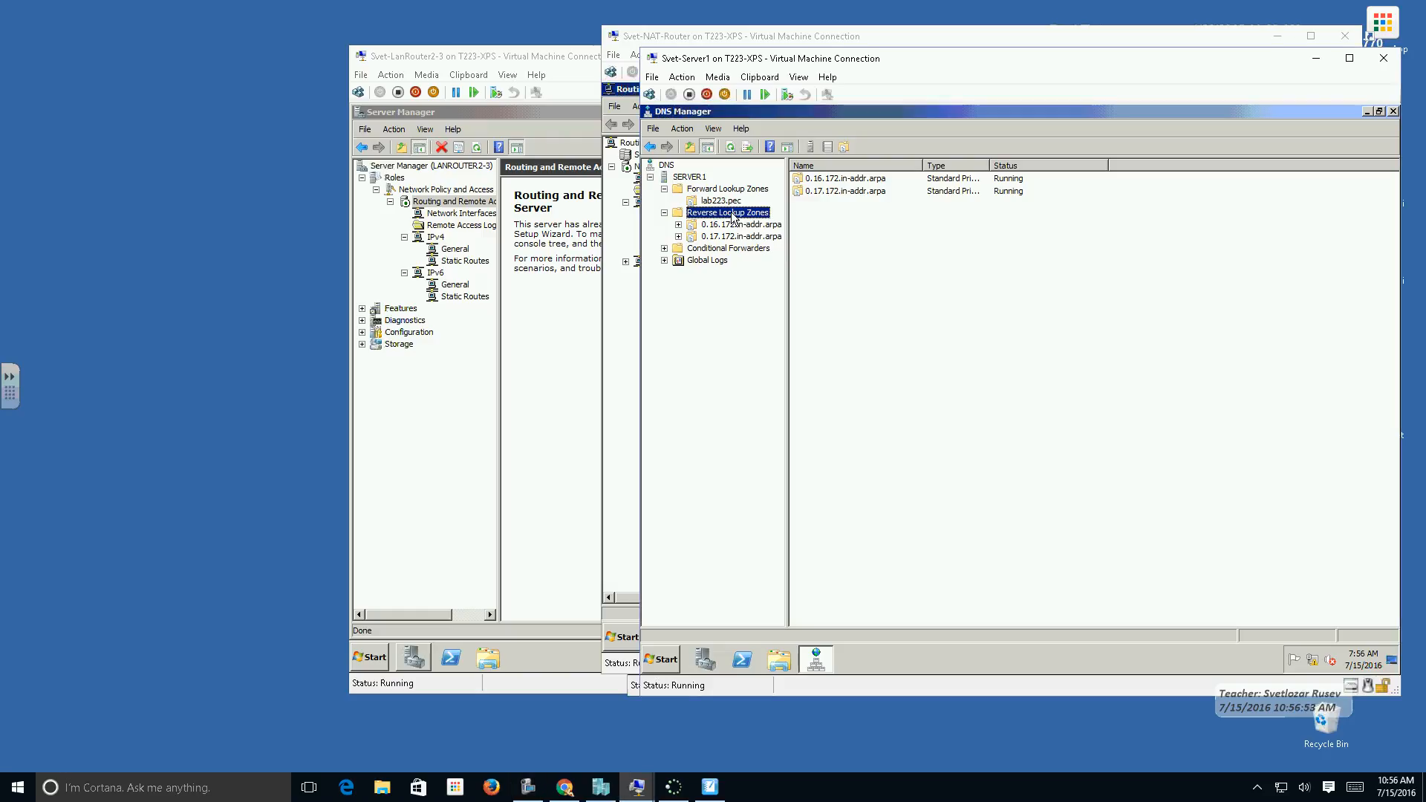
{"action": "right_click", "coordinate": [717, 214]}
{"action": "left_click", "coordinate": [743, 220]}
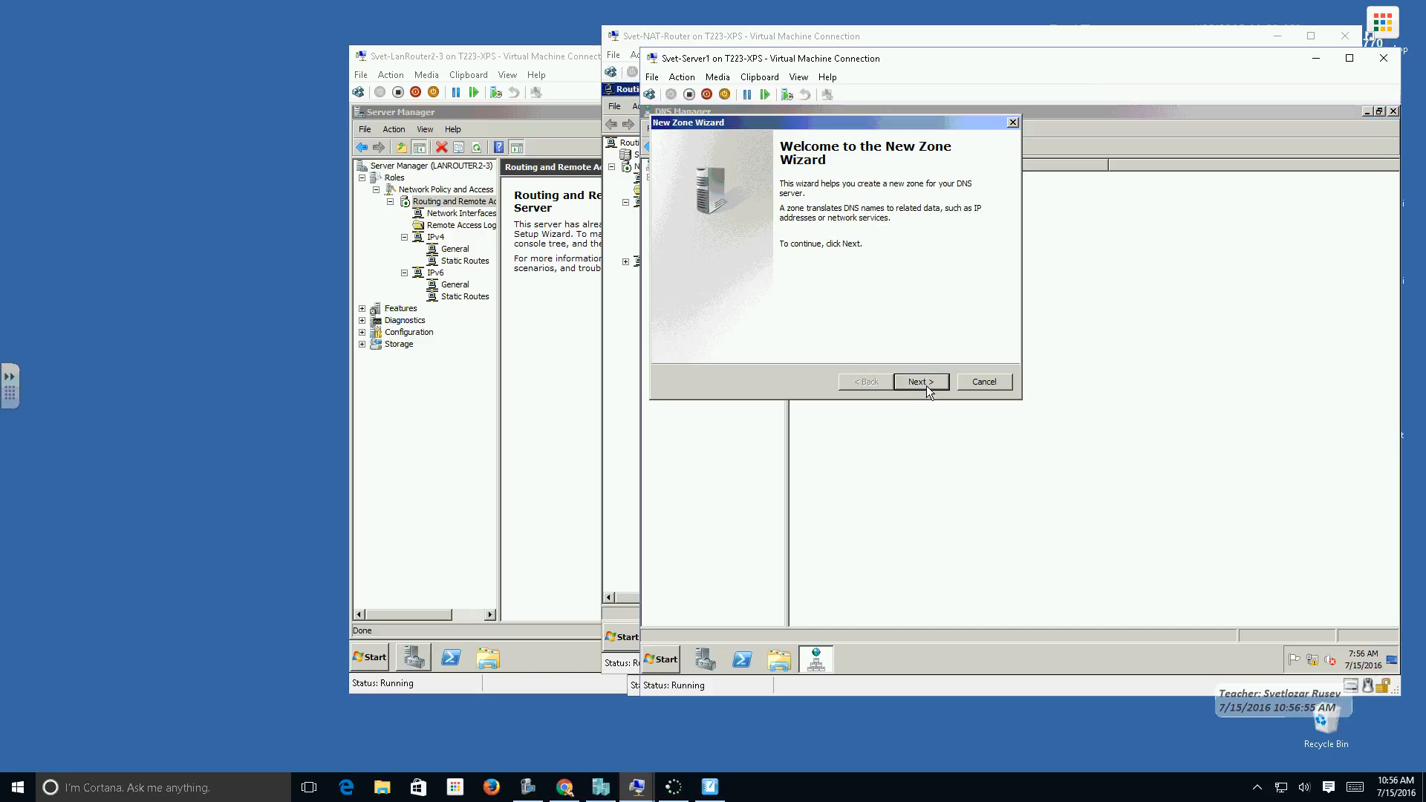
{"action": "left_click", "coordinate": [926, 391]}
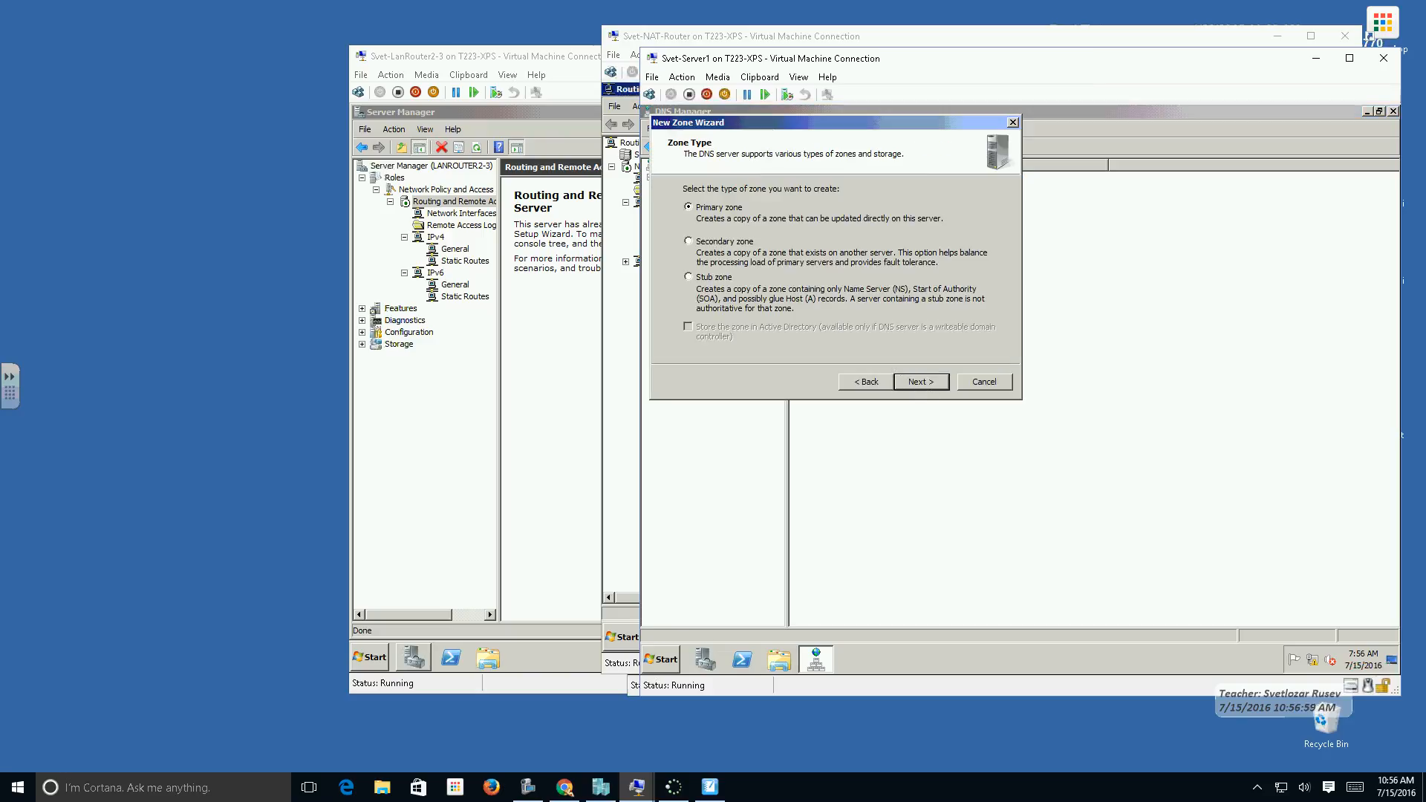
{"action": "left_click", "coordinate": [924, 384]}
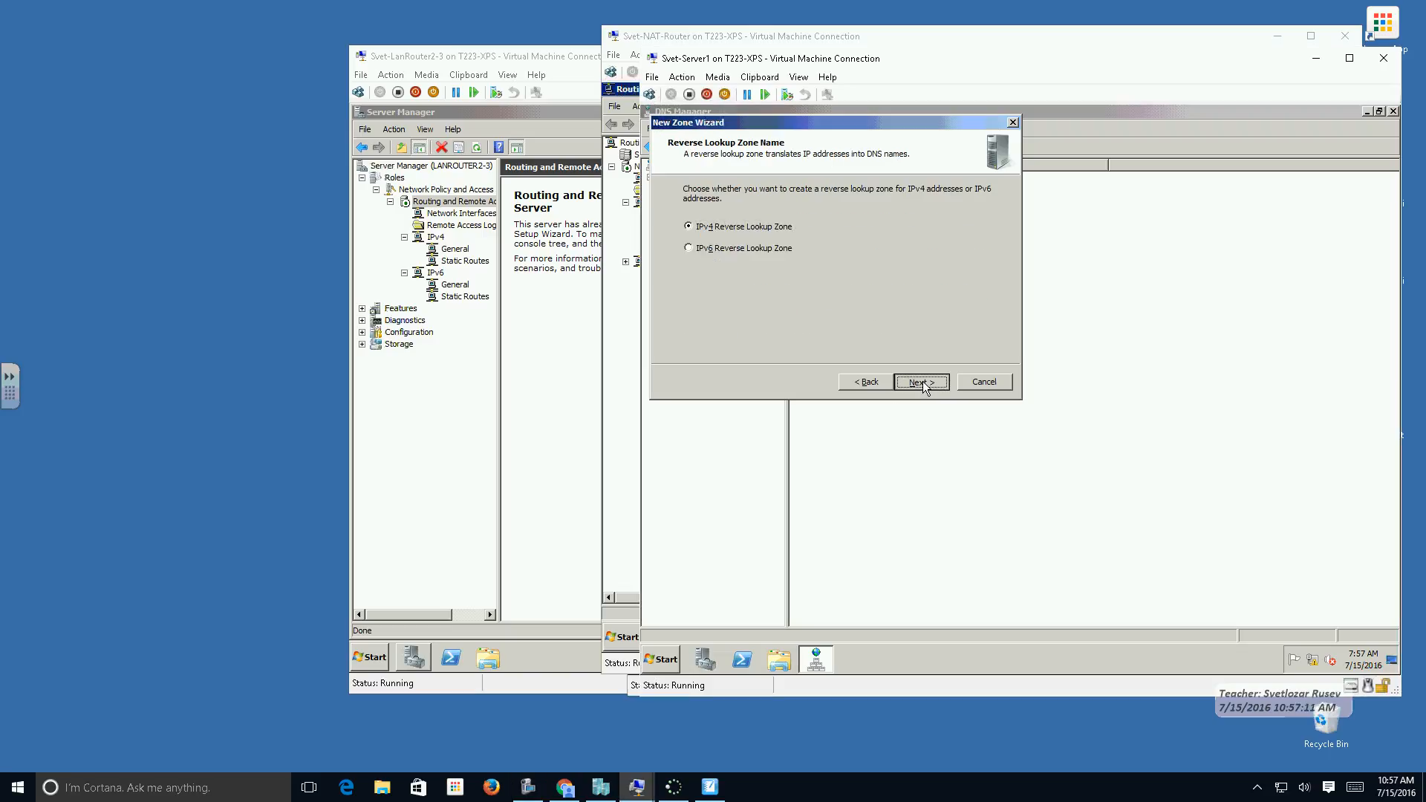
{"action": "left_click", "coordinate": [921, 383]}
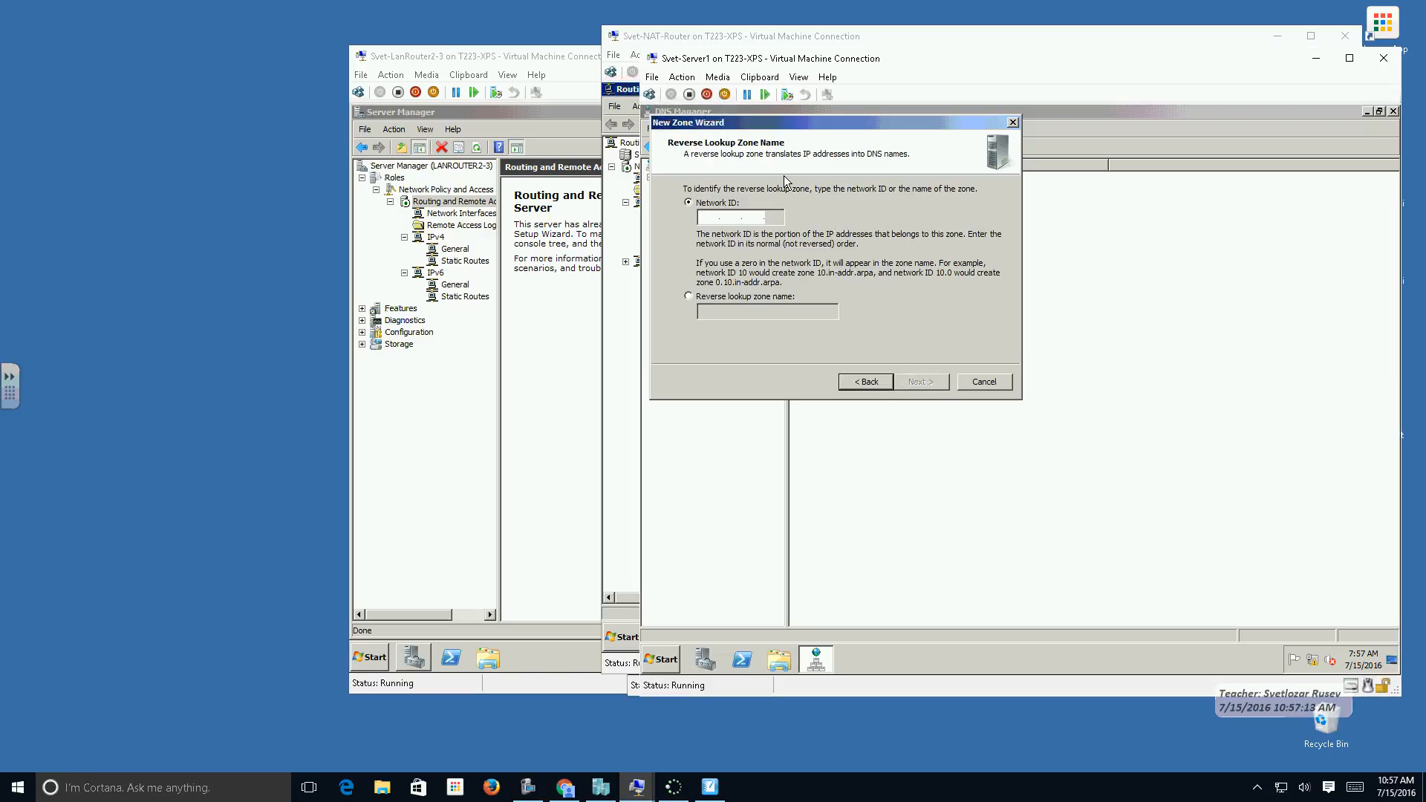
{"action": "type", "text": "172."}
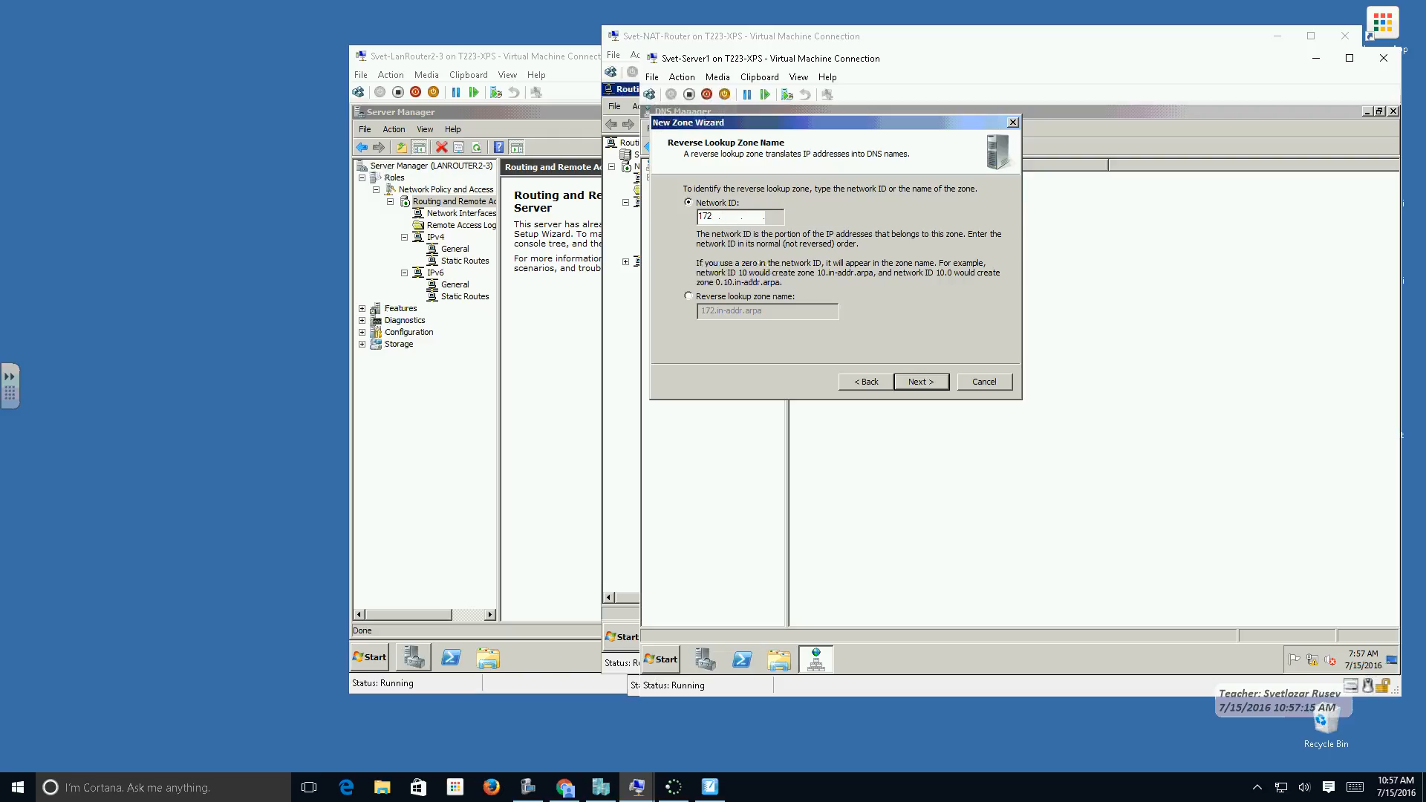
{"action": "type", "text": "18.0"}
{"action": "left_click", "coordinate": [931, 384]}
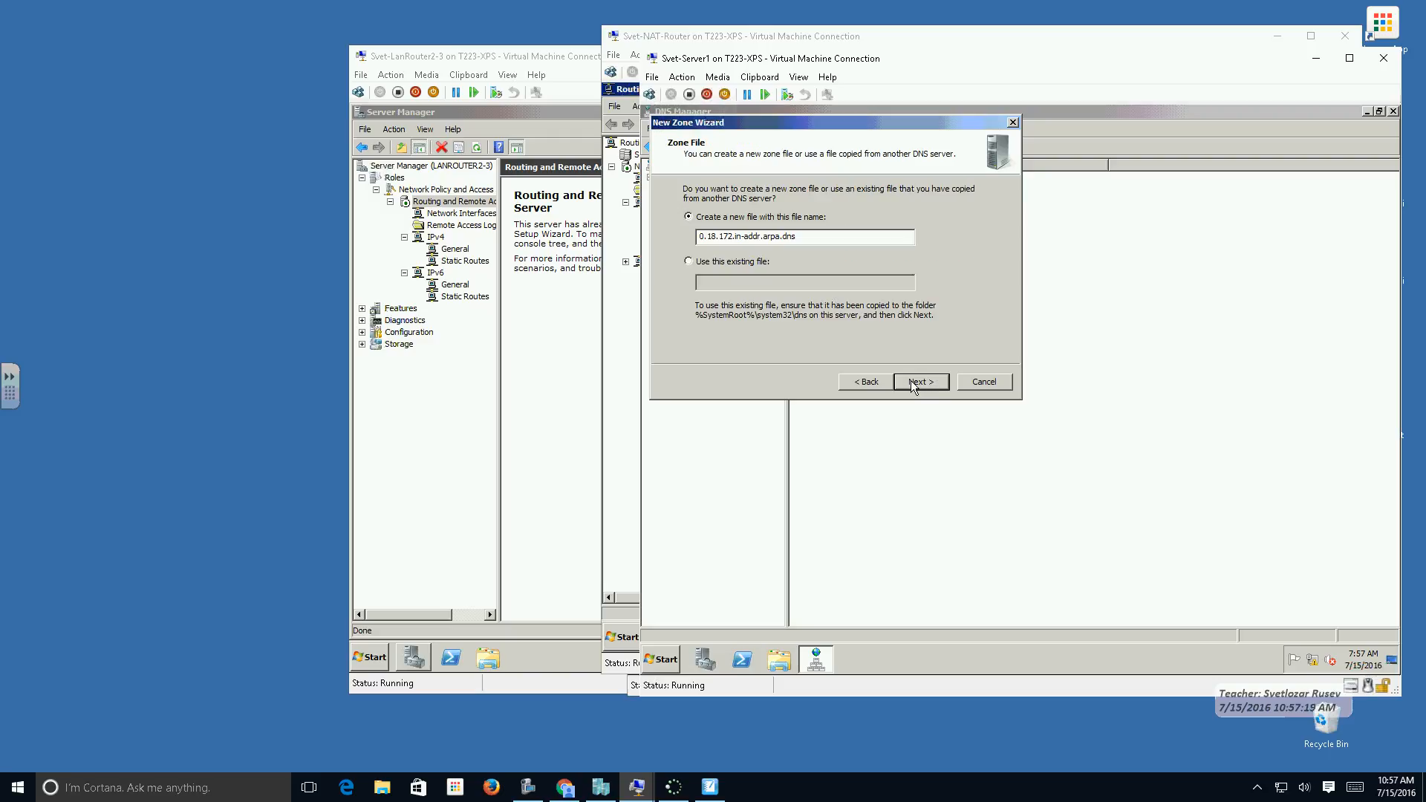
Create the zone with the new file 0.18.172.in-addr.arpa.dns, allowing both nonsecure and secure dynamic updates.
{"action": "left_click", "coordinate": [919, 383]}
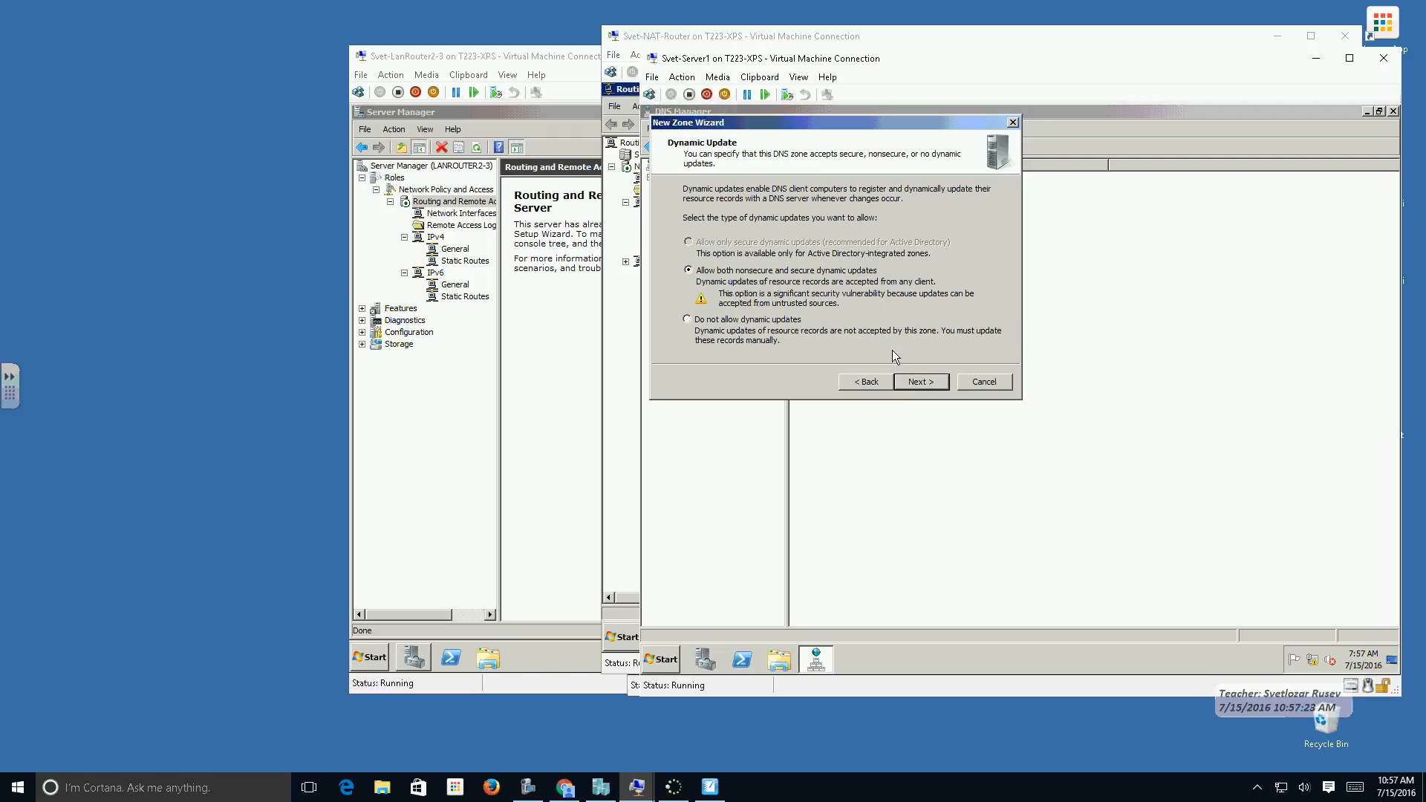
{"action": "left_click", "coordinate": [916, 381]}
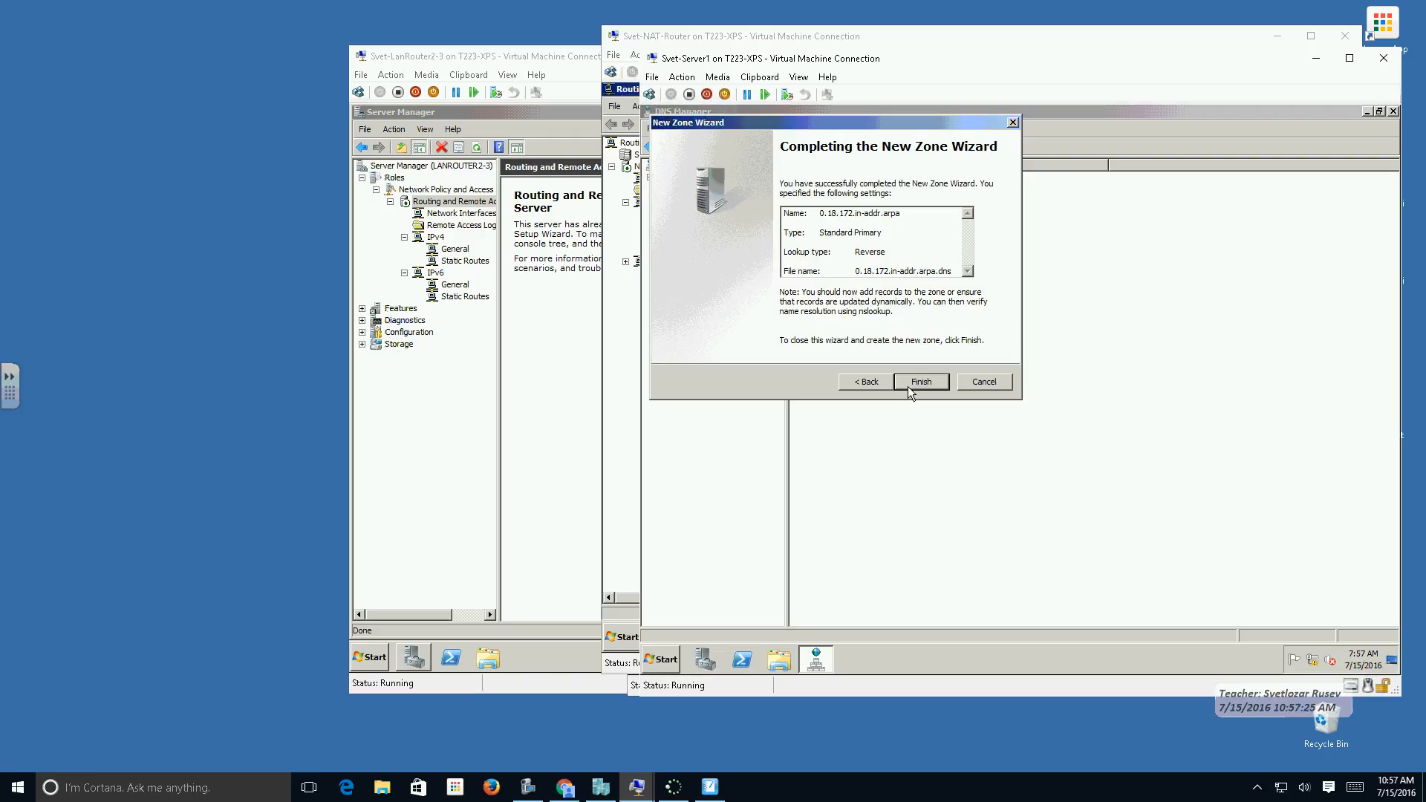
{"action": "left_click", "coordinate": [902, 379]}
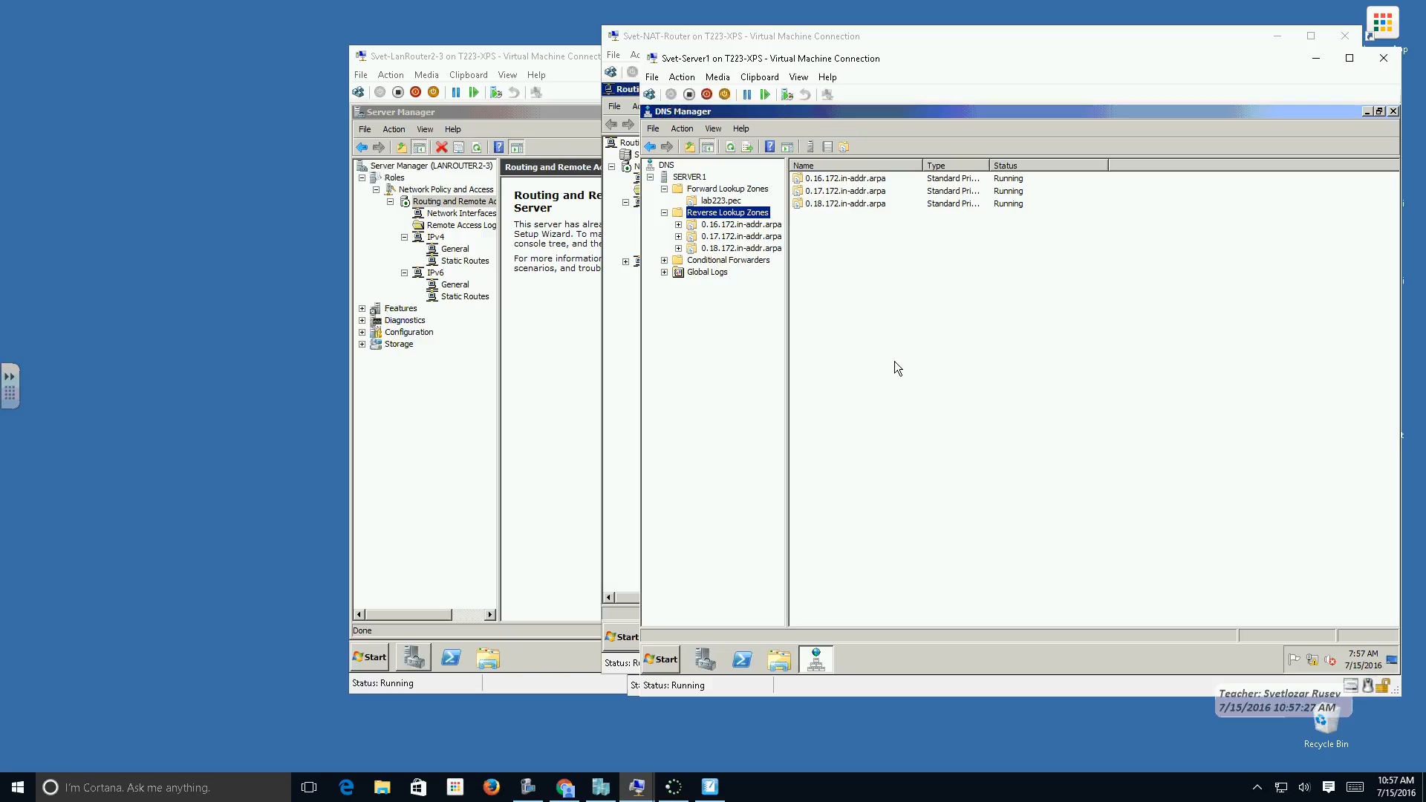
Enable updating the associated pointer record for the Server2 host in lab223.pec and refresh the 0.18.172.in-addr.arpa zone.
{"action": "left_click", "coordinate": [722, 249]}
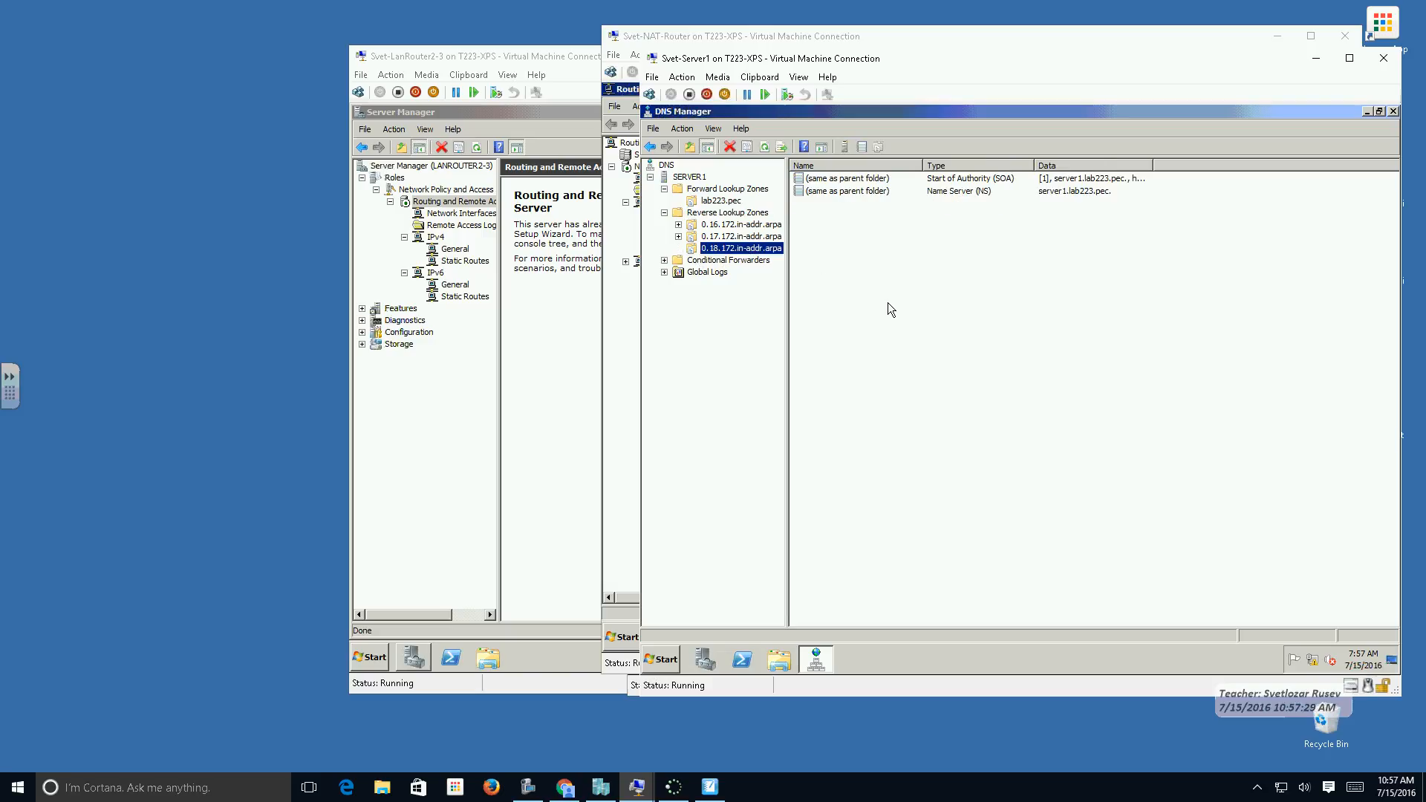
{"action": "left_click", "coordinate": [727, 202]}
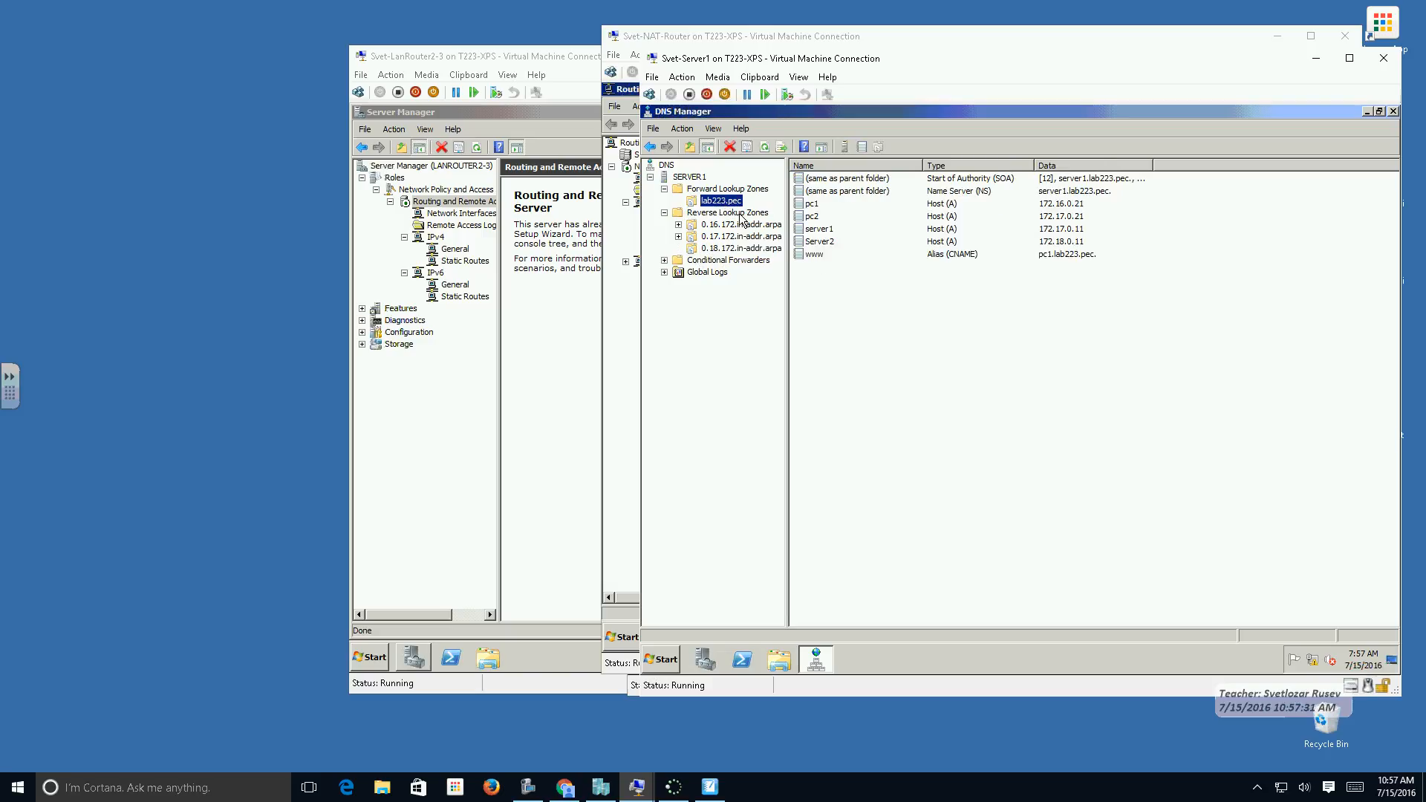
{"action": "left_click", "coordinate": [821, 244]}
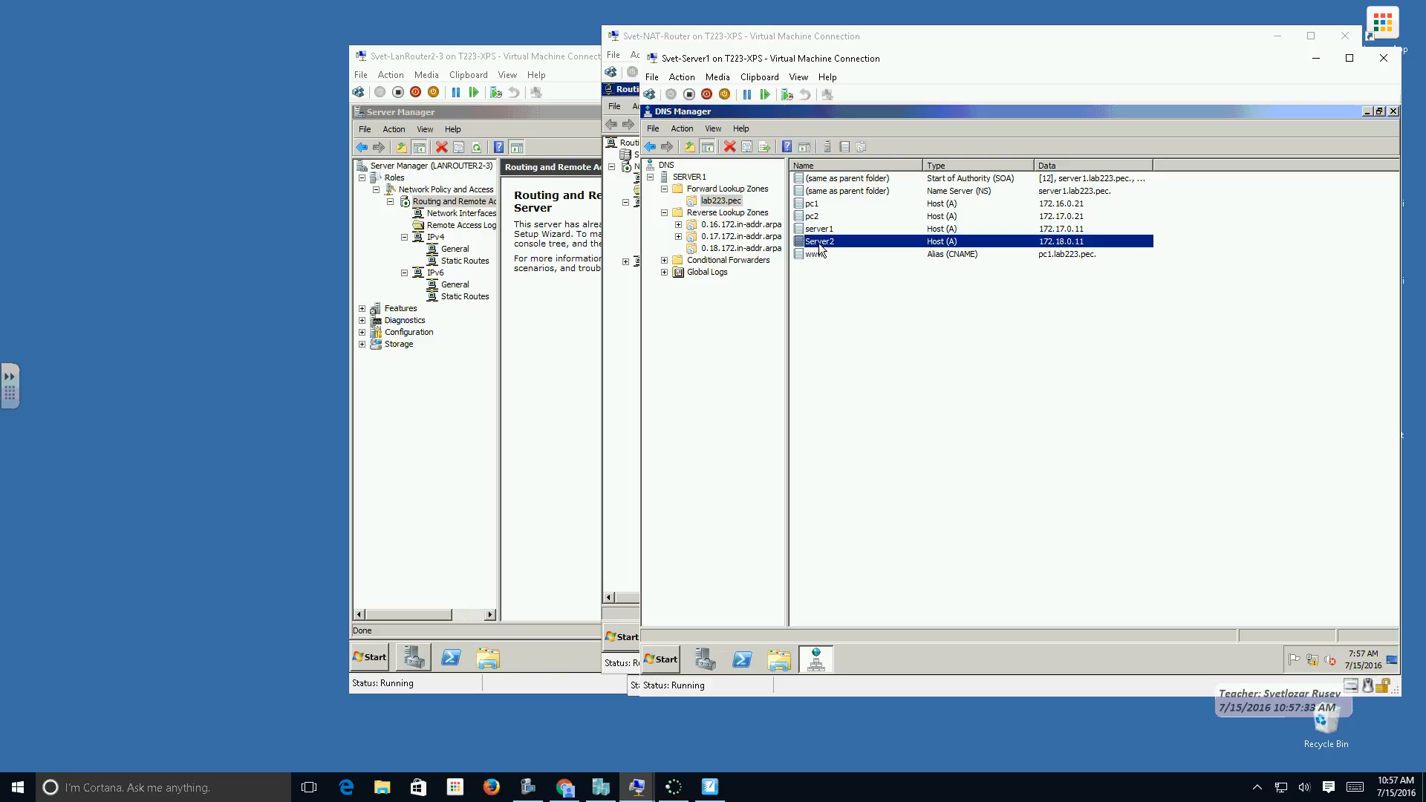
{"action": "double_click", "coordinate": [1072, 243]}
{"action": "left_click", "coordinate": [1004, 369]}
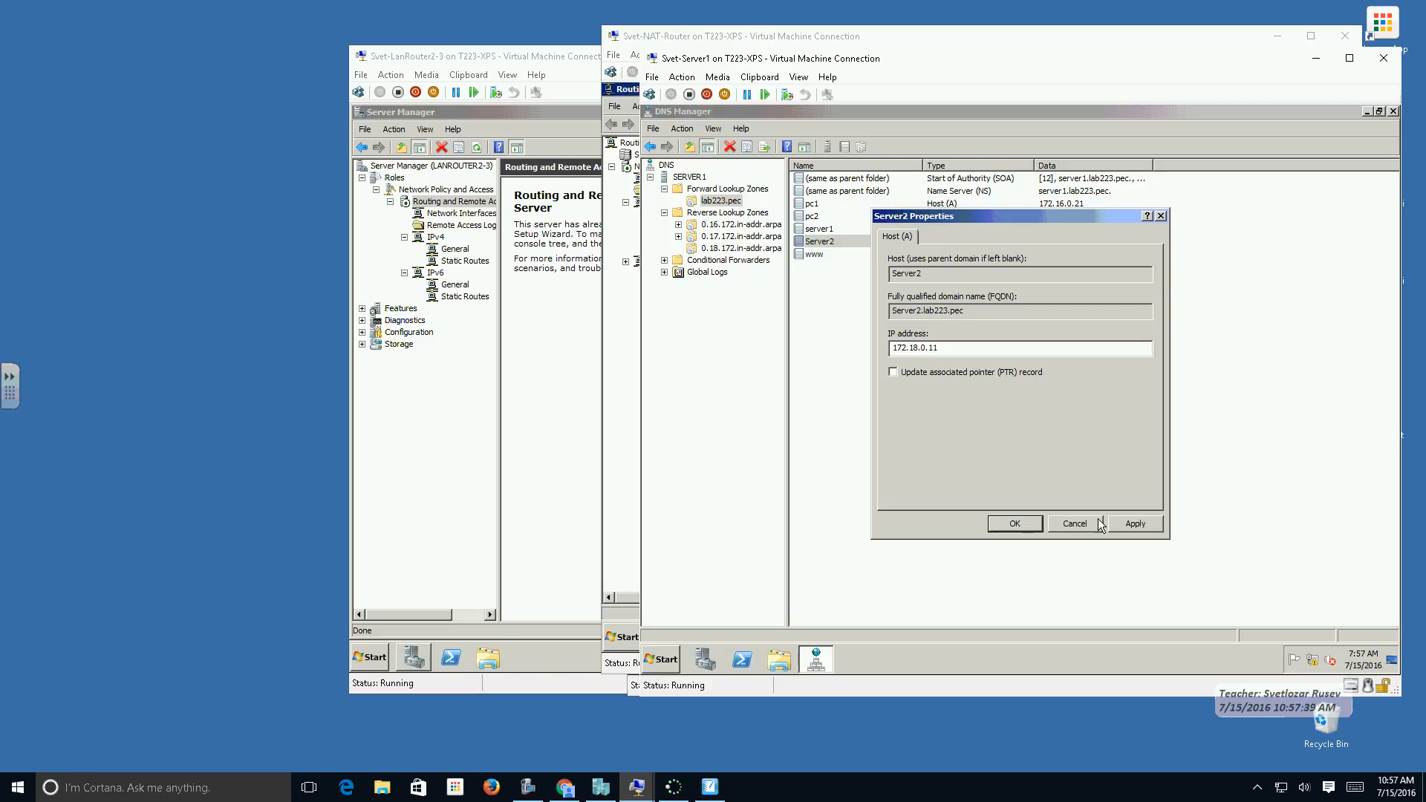
{"action": "left_click", "coordinate": [1134, 524]}
{"action": "left_click", "coordinate": [930, 374]}
{"action": "left_click", "coordinate": [1134, 524]}
{"action": "left_click", "coordinate": [1018, 524]}
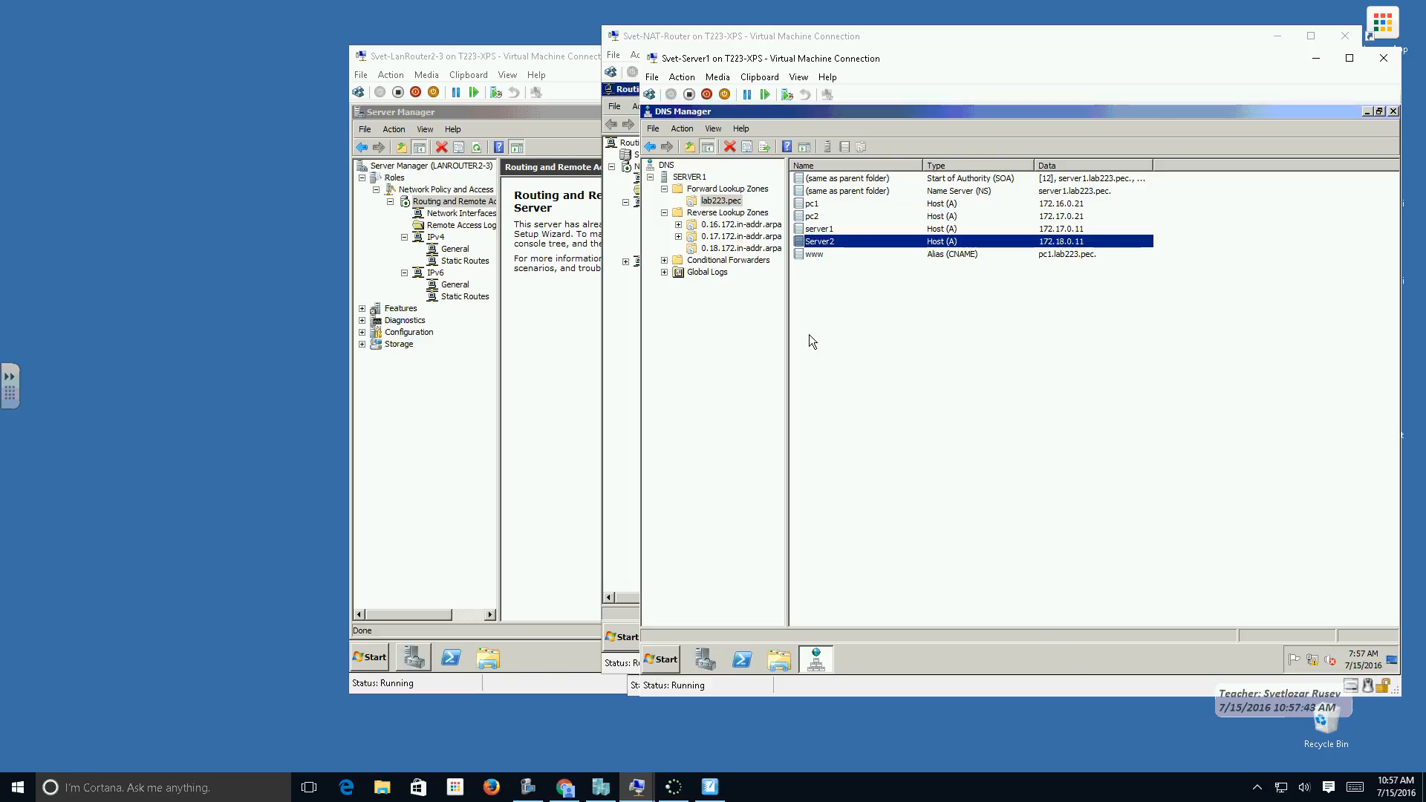
{"action": "left_click", "coordinate": [743, 249]}
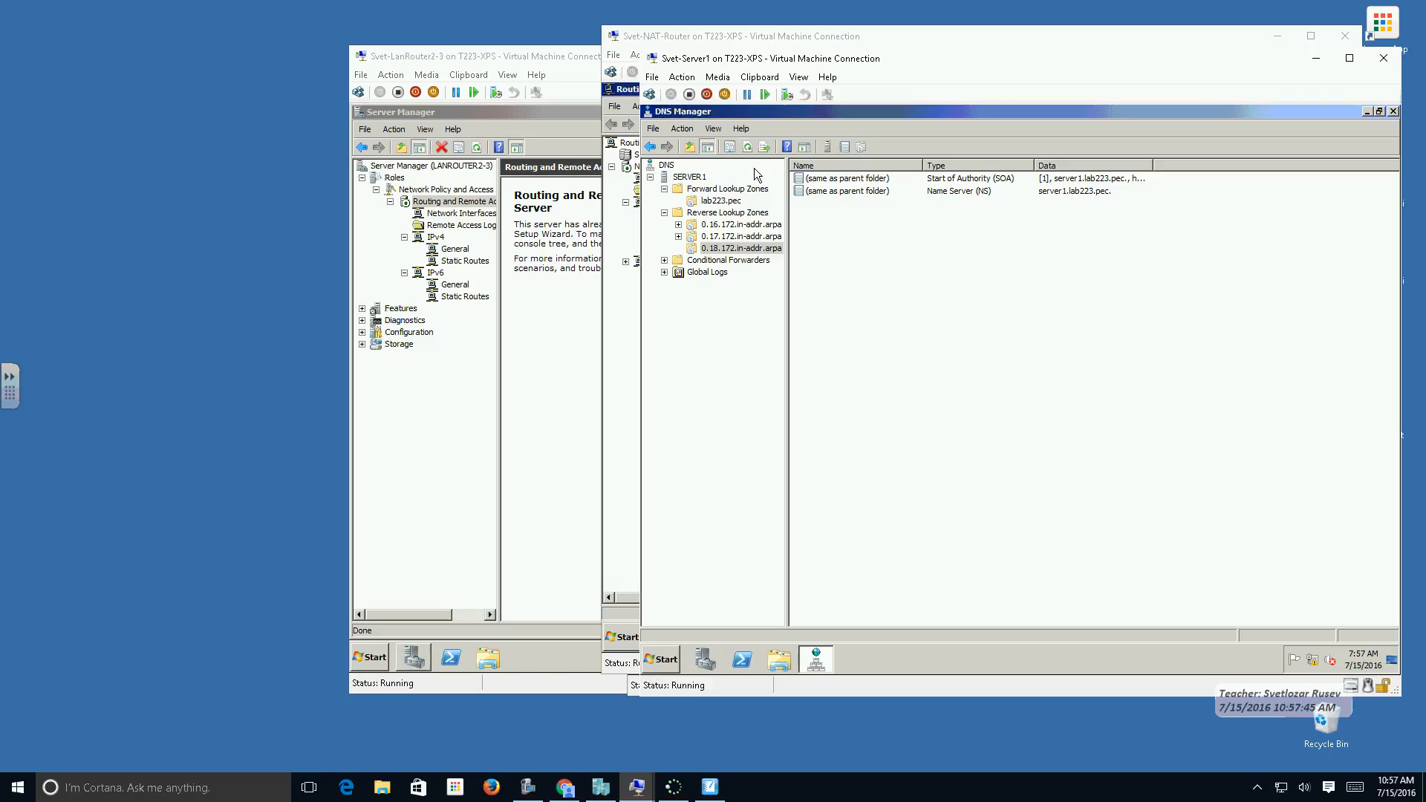
{"action": "left_click", "coordinate": [748, 147]}
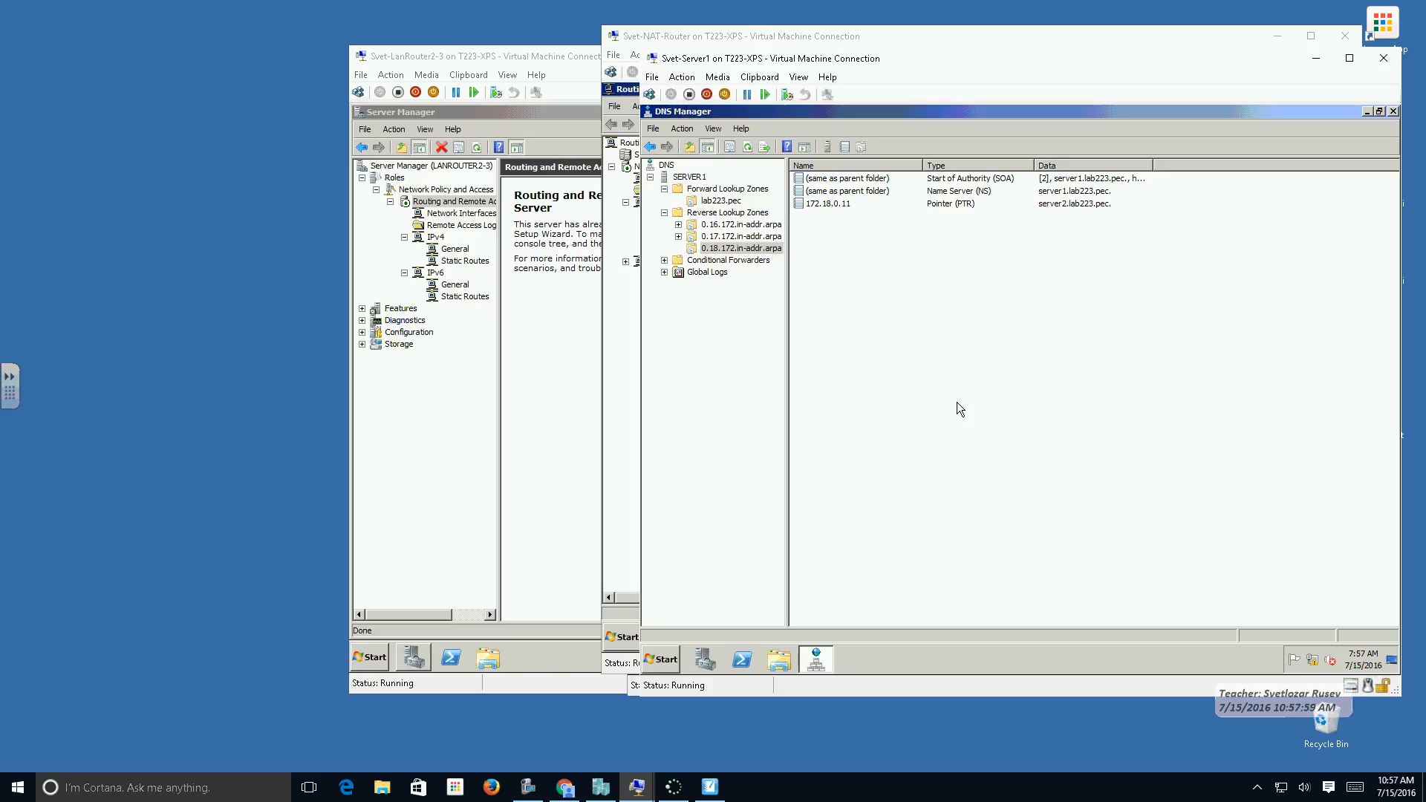
Open the properties of the lab223.pec forward lookup zone and review its zone transfer settings.
{"action": "left_click", "coordinate": [722, 202]}
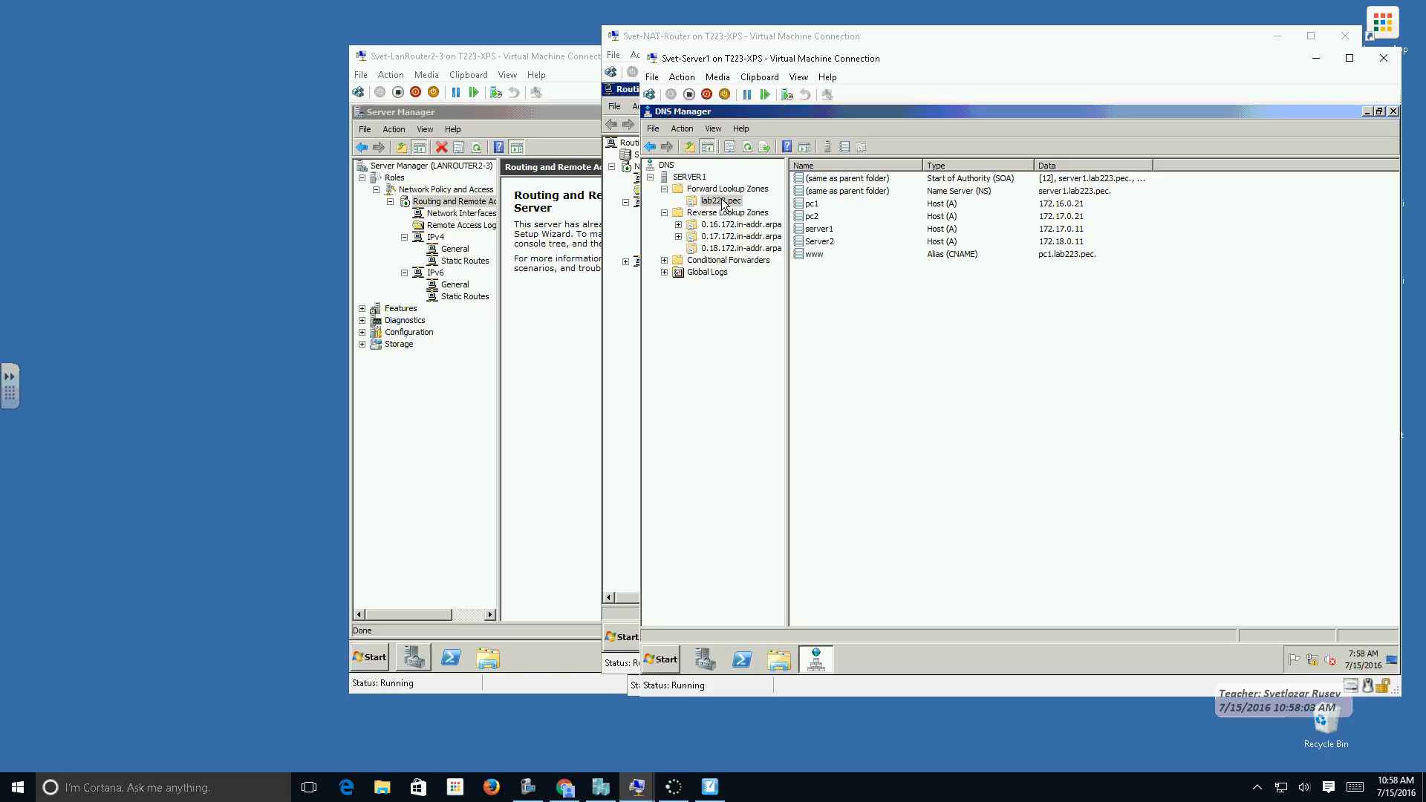
{"action": "right_click", "coordinate": [722, 202]}
{"action": "left_click", "coordinate": [790, 398]}
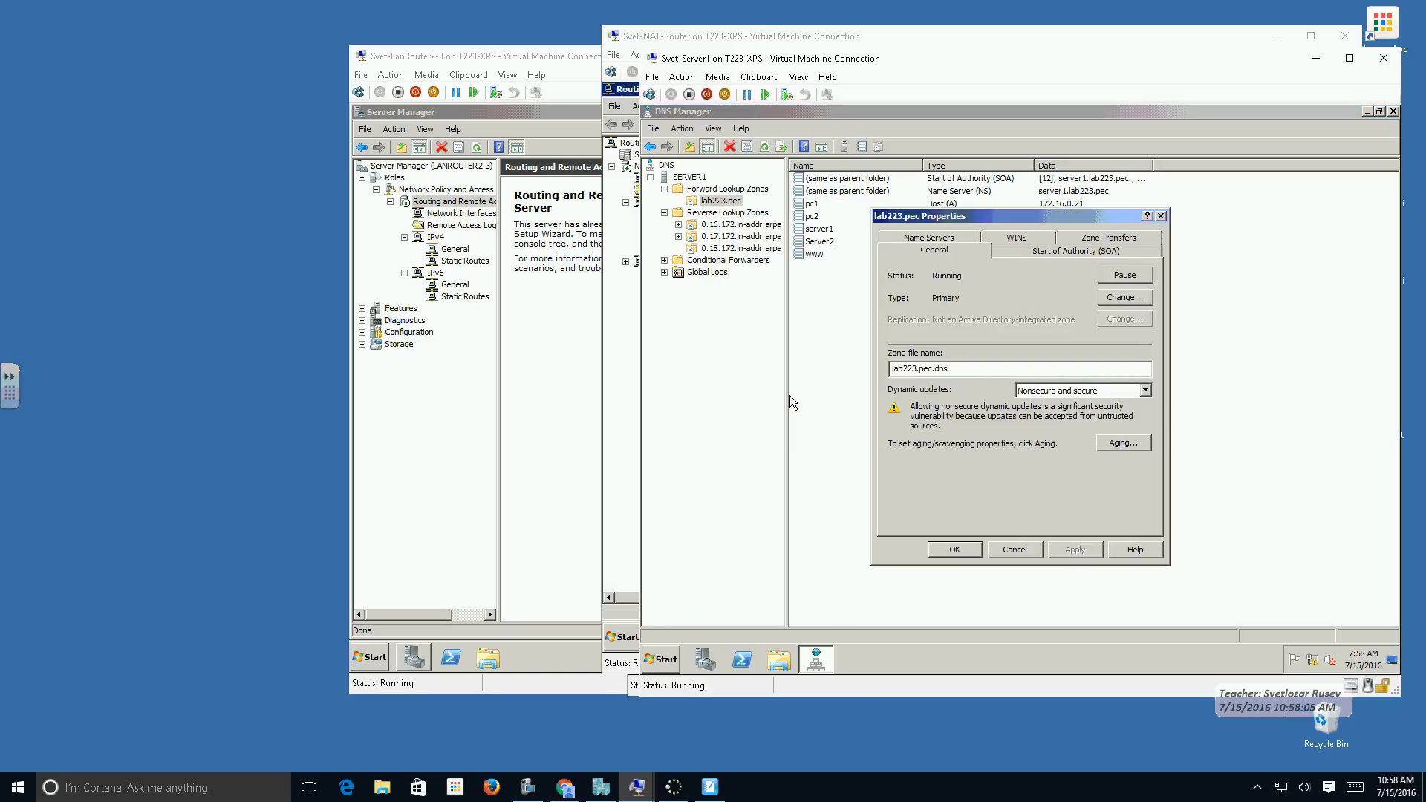
{"action": "left_click_drag", "start_coordinate": [1064, 216], "coordinate": [1028, 180]}
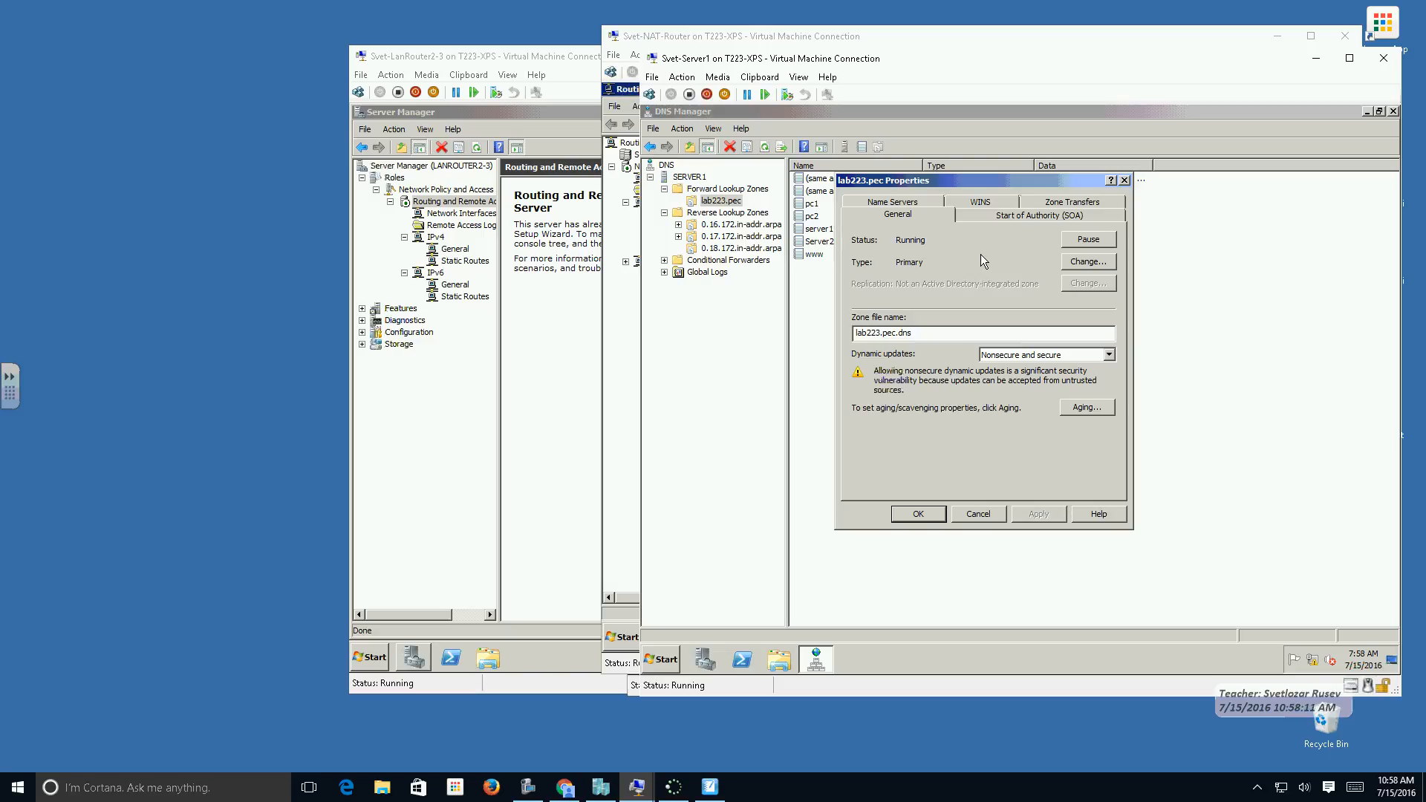
{"action": "left_click", "coordinate": [1070, 201]}
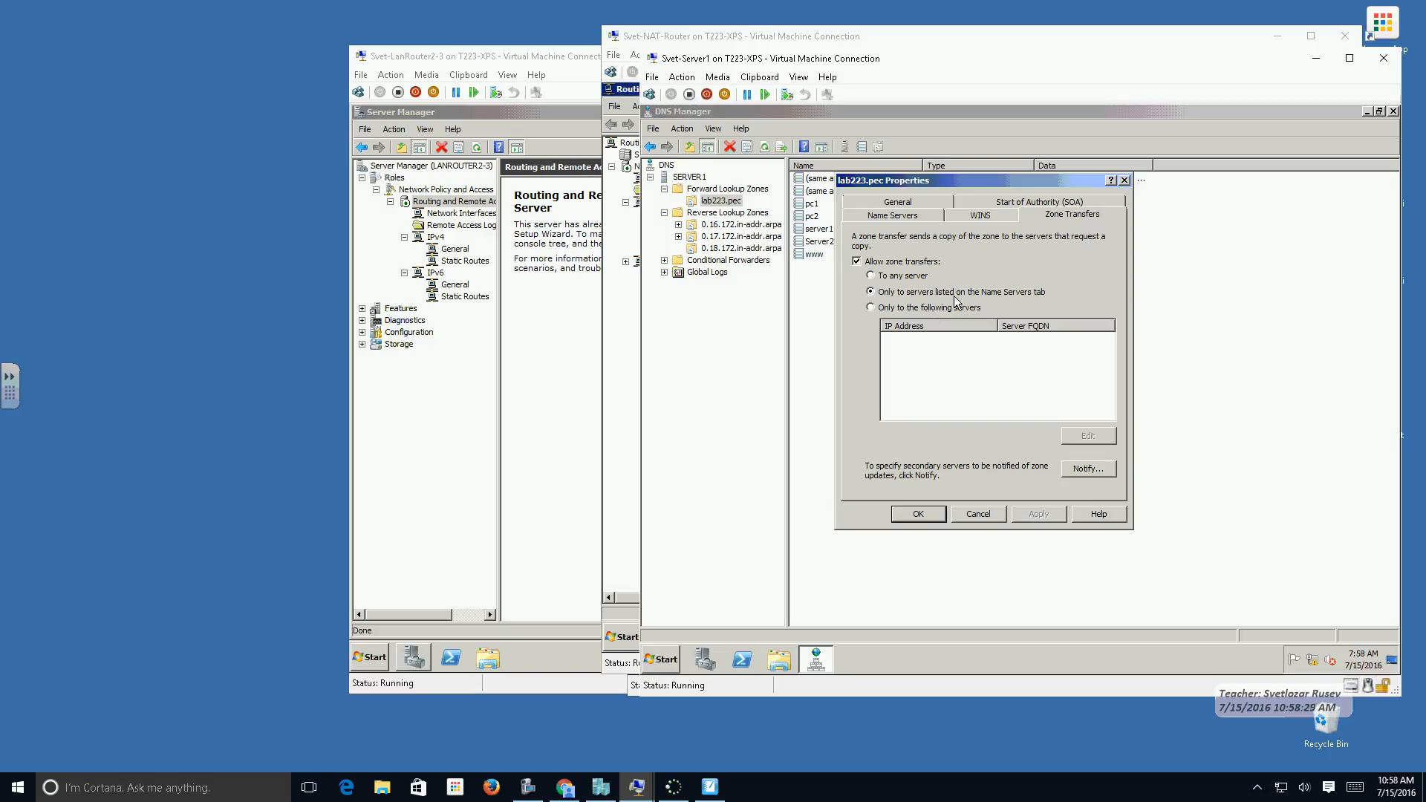
Add server2.lab223.pec as a name server of the lab223.pec zone, resolving its IP address, and apply the change.
{"action": "left_click", "coordinate": [904, 215]}
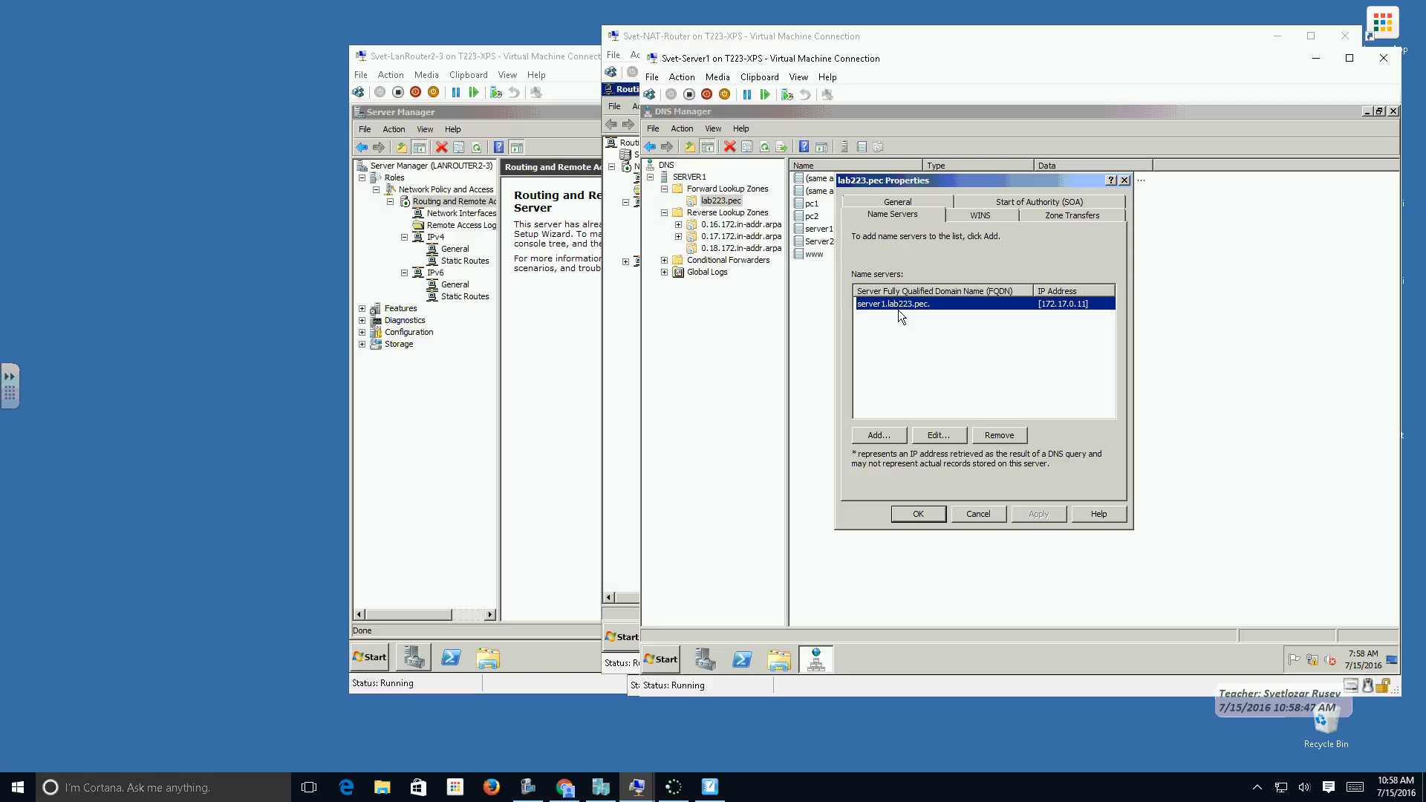
{"action": "left_click", "coordinate": [904, 436]}
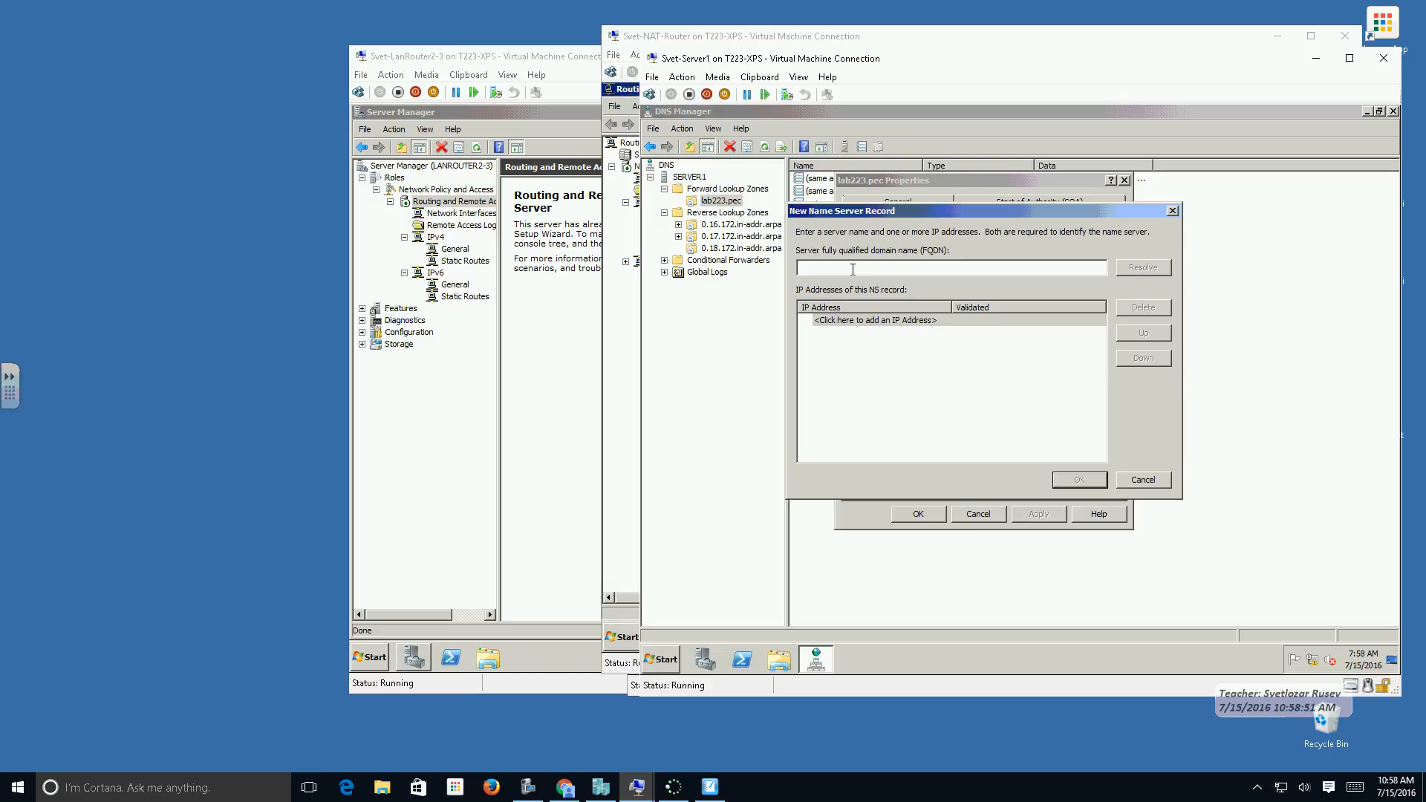
{"action": "type", "text": "server2.lab223.pec"}
{"action": "left_click", "coordinate": [1133, 269]}
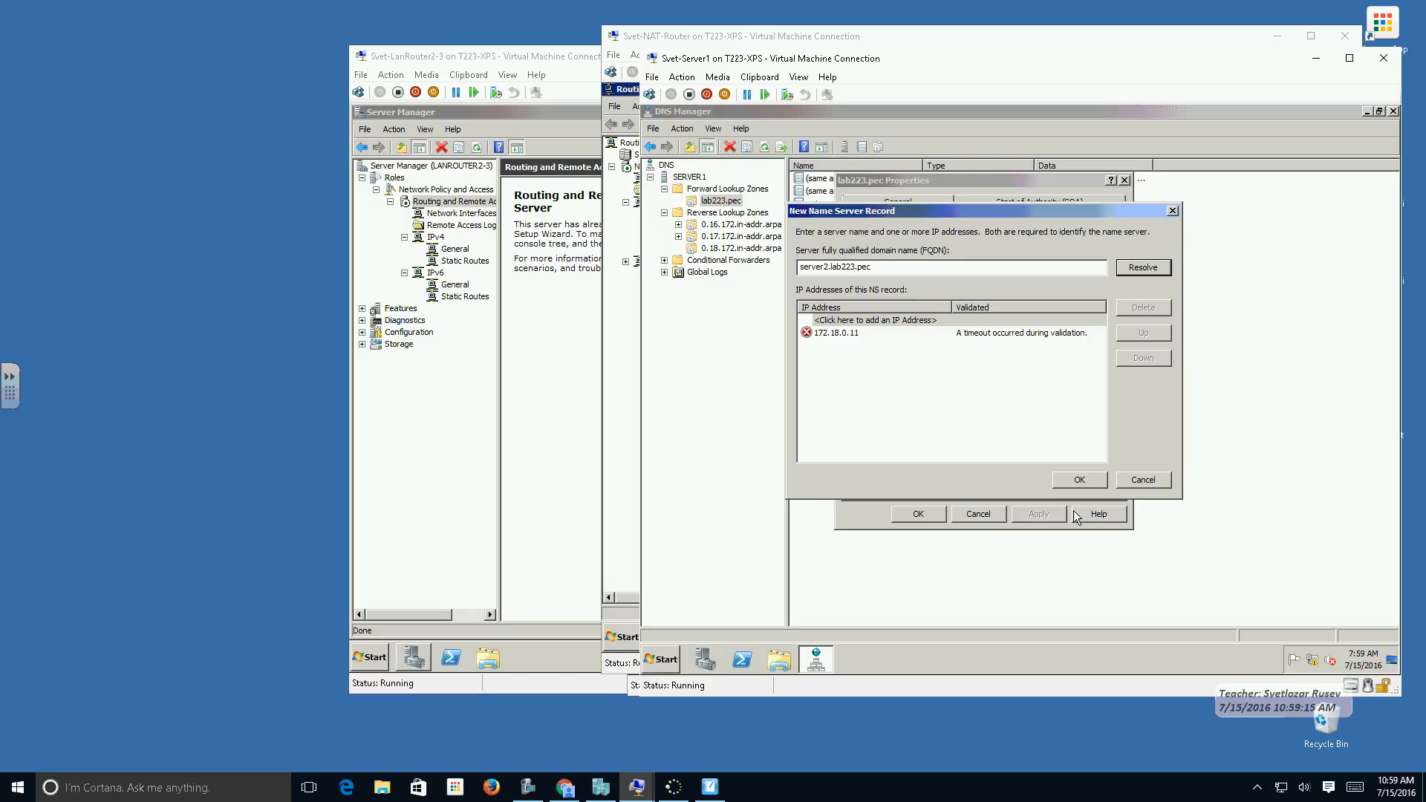
{"action": "left_click", "coordinate": [1078, 481]}
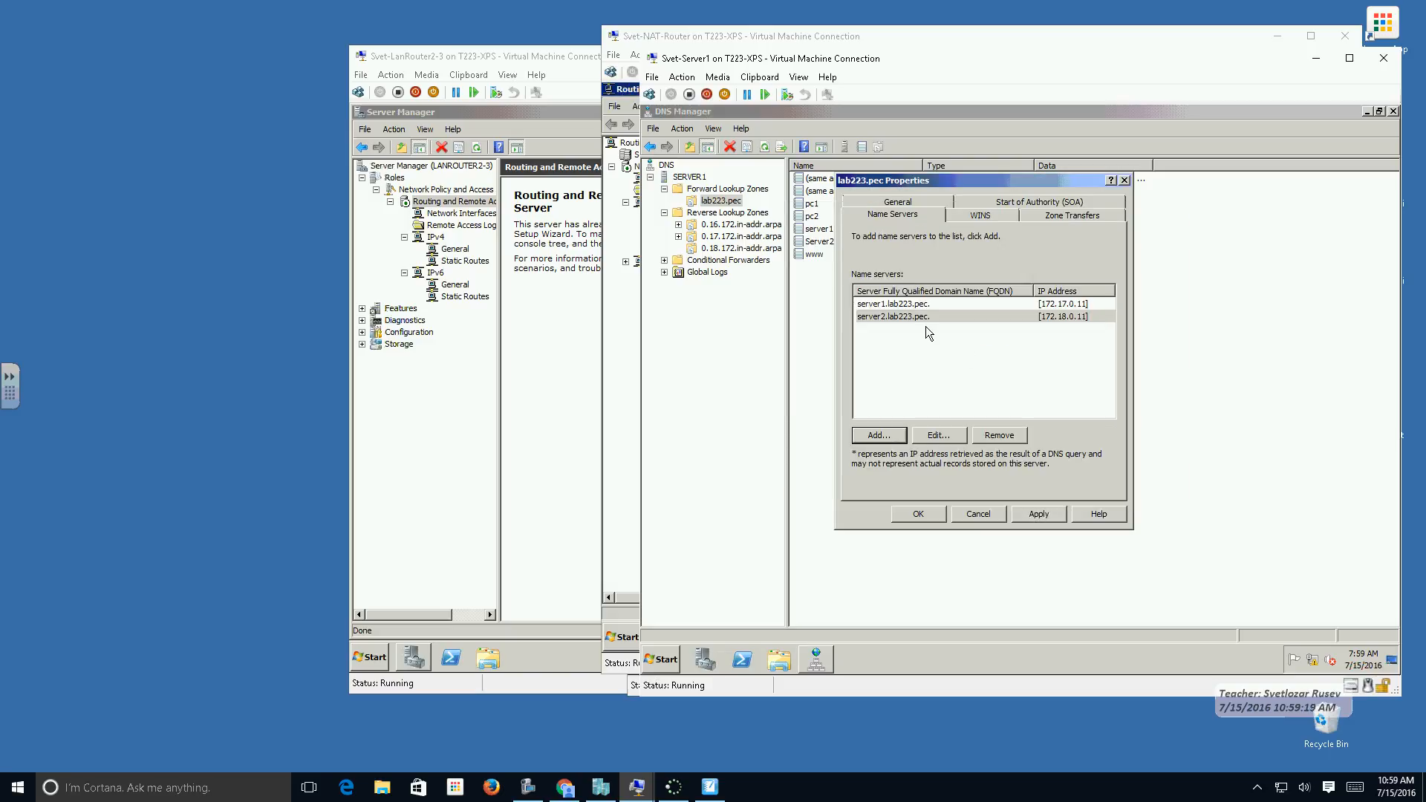
{"action": "left_click", "coordinate": [918, 354]}
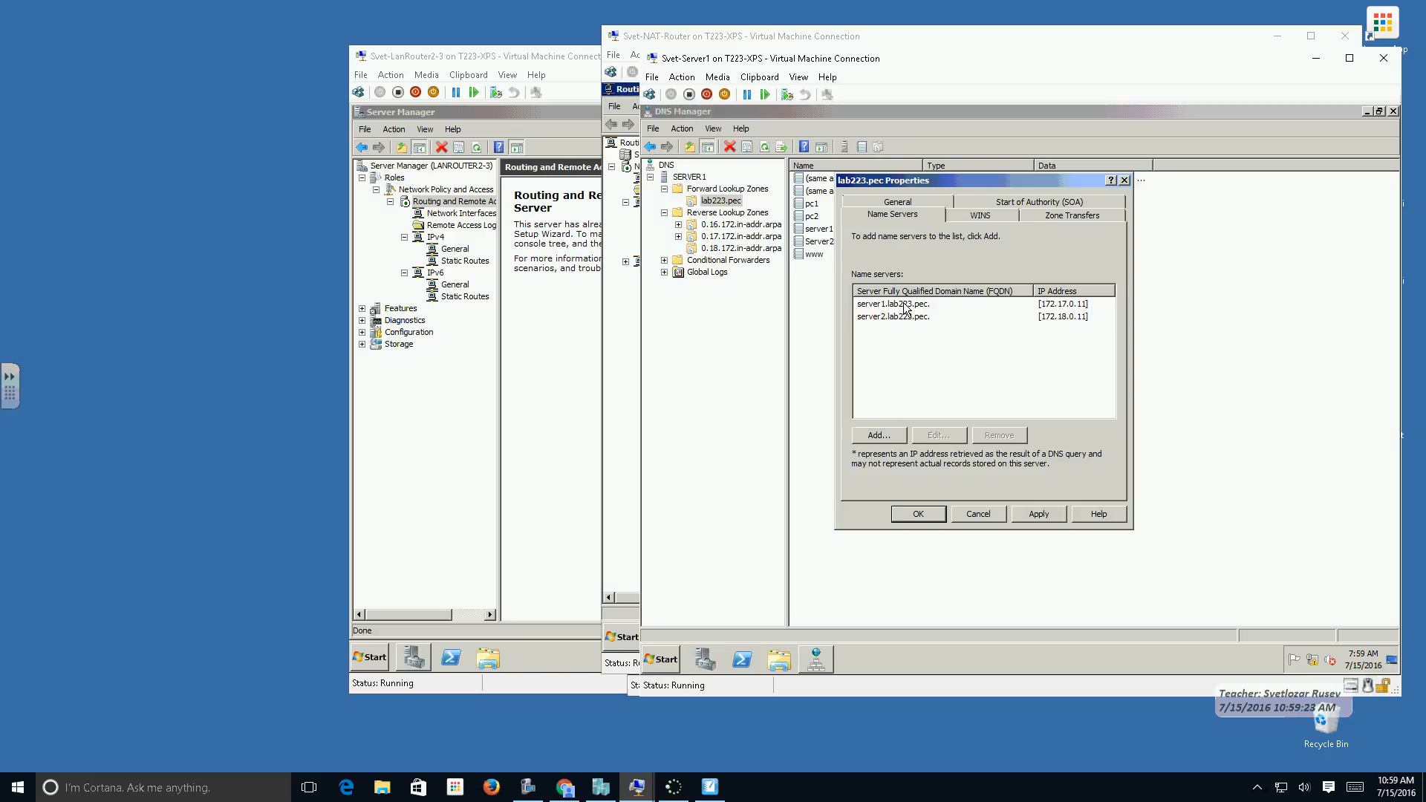
{"action": "left_click", "coordinate": [1034, 514]}
{"action": "left_click", "coordinate": [927, 516]}
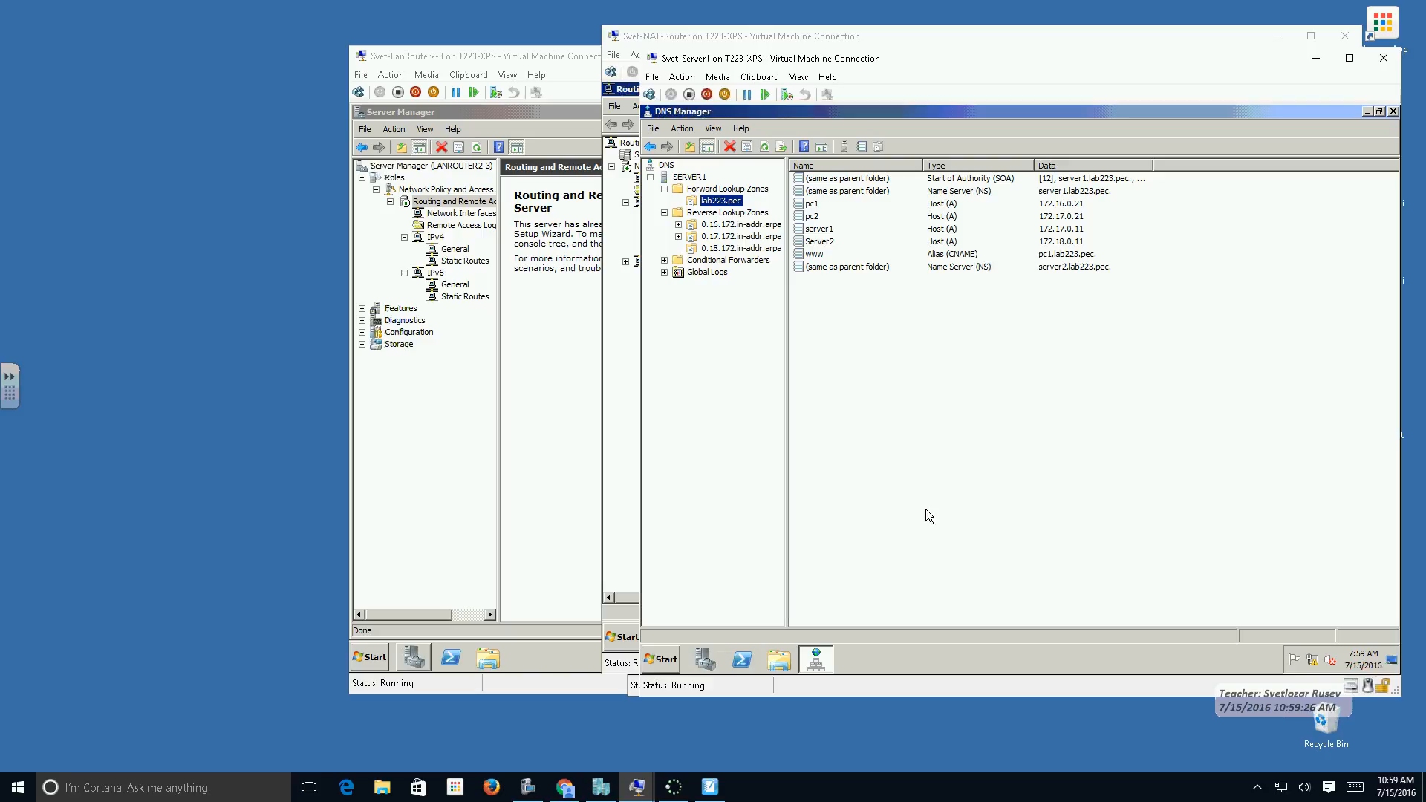
Add server2.lab223.pec as a name server of the 0.16.172.in-addr.arpa zone, resolving its IP address, and apply the change.
{"action": "left_click", "coordinate": [725, 228]}
{"action": "right_click", "coordinate": [725, 228]}
{"action": "left_click", "coordinate": [777, 400]}
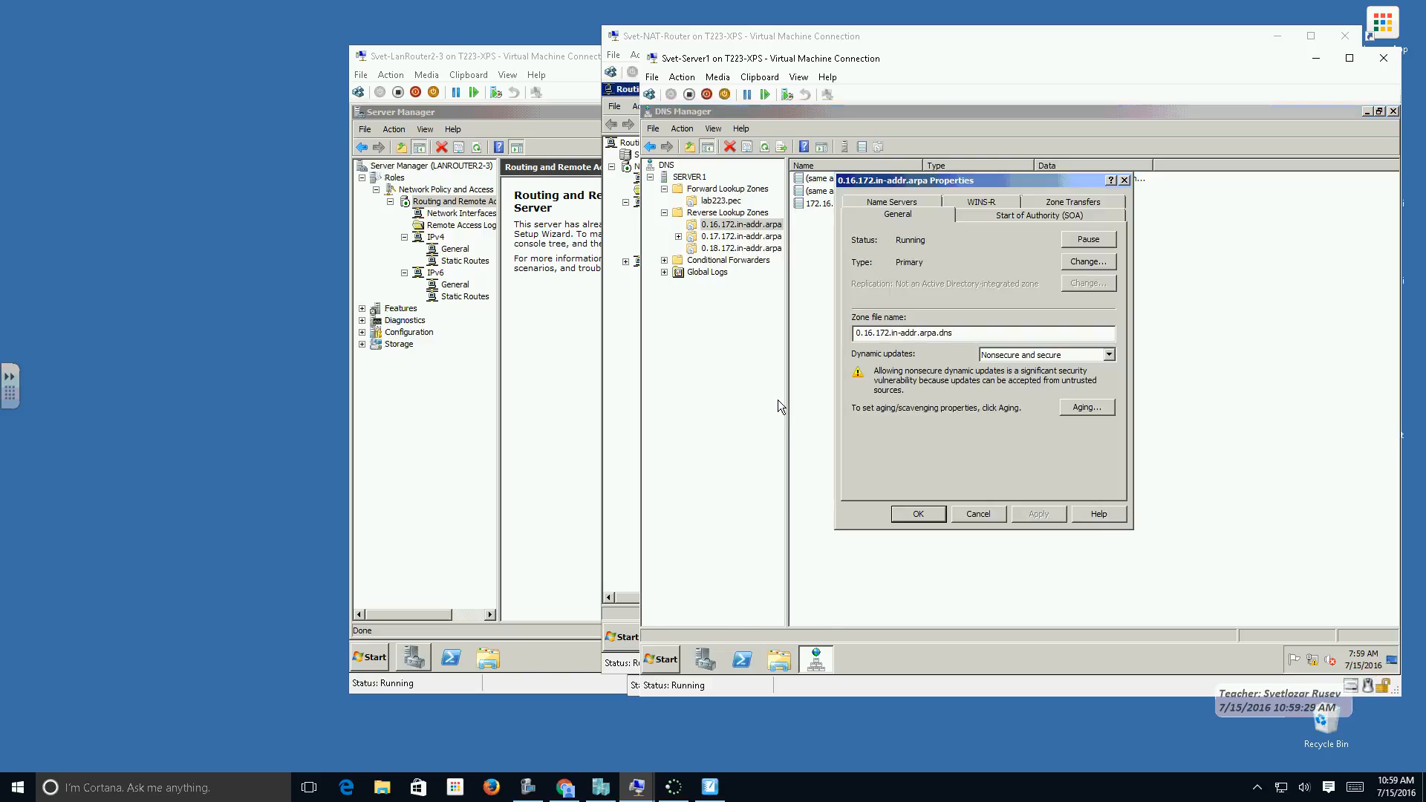
{"action": "left_click", "coordinate": [914, 202]}
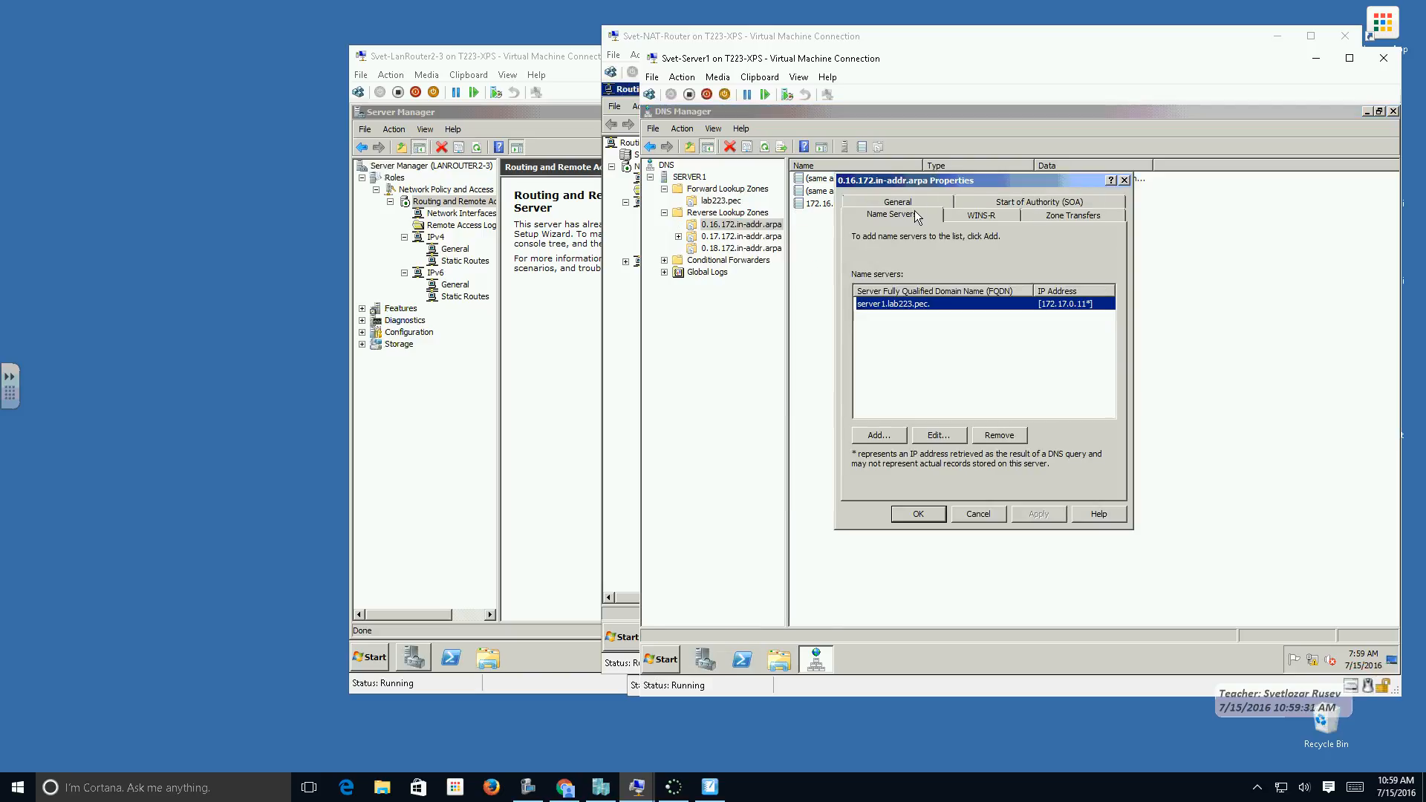
{"action": "left_click", "coordinate": [888, 435]}
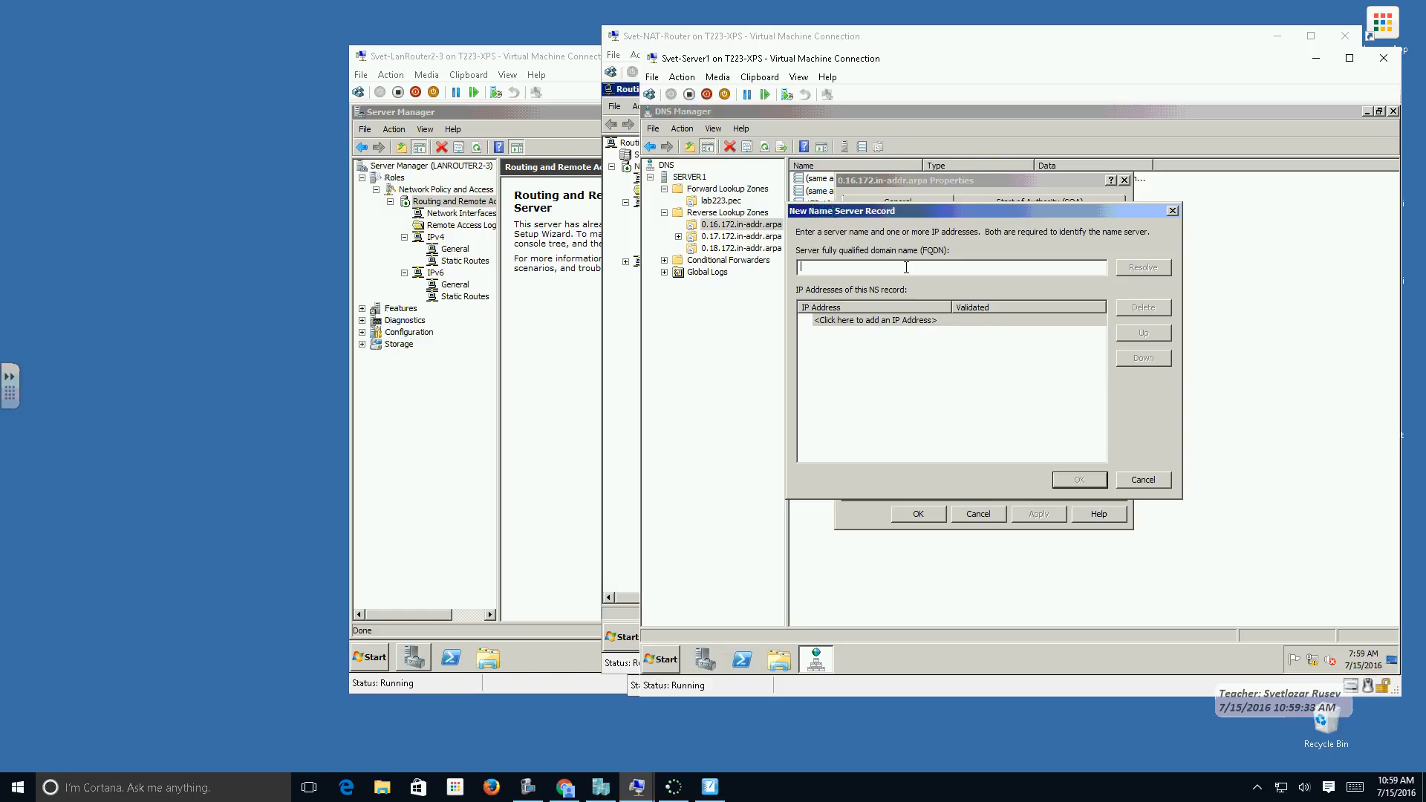
{"action": "type", "text": "server2.lab223.pec"}
{"action": "key", "text": "shift+Left"}
{"action": "key", "text": "shift+Left"}
{"action": "key", "text": "shift+Left"}
{"action": "key", "text": "shift+Left"}
{"action": "key", "text": "shift+Left"}
{"action": "key", "text": "shift+Left"}
{"action": "key", "text": "shift+Left"}
{"action": "key", "text": "shift+Left"}
{"action": "key", "text": "shift+Left"}
{"action": "key", "text": "shift+Left"}
{"action": "key", "text": "shift+Left"}
{"action": "key", "text": "shift+Left"}
{"action": "key", "text": "shift+Left"}
{"action": "key", "text": "shift+Left"}
{"action": "key", "text": "shift+Left"}
{"action": "key", "text": "shift+Left"}
{"action": "key", "text": "shift+Left"}
{"action": "key", "text": "shift+Left"}
{"action": "key", "text": "ctrl+c"}
{"action": "left_click", "coordinate": [1125, 270]}
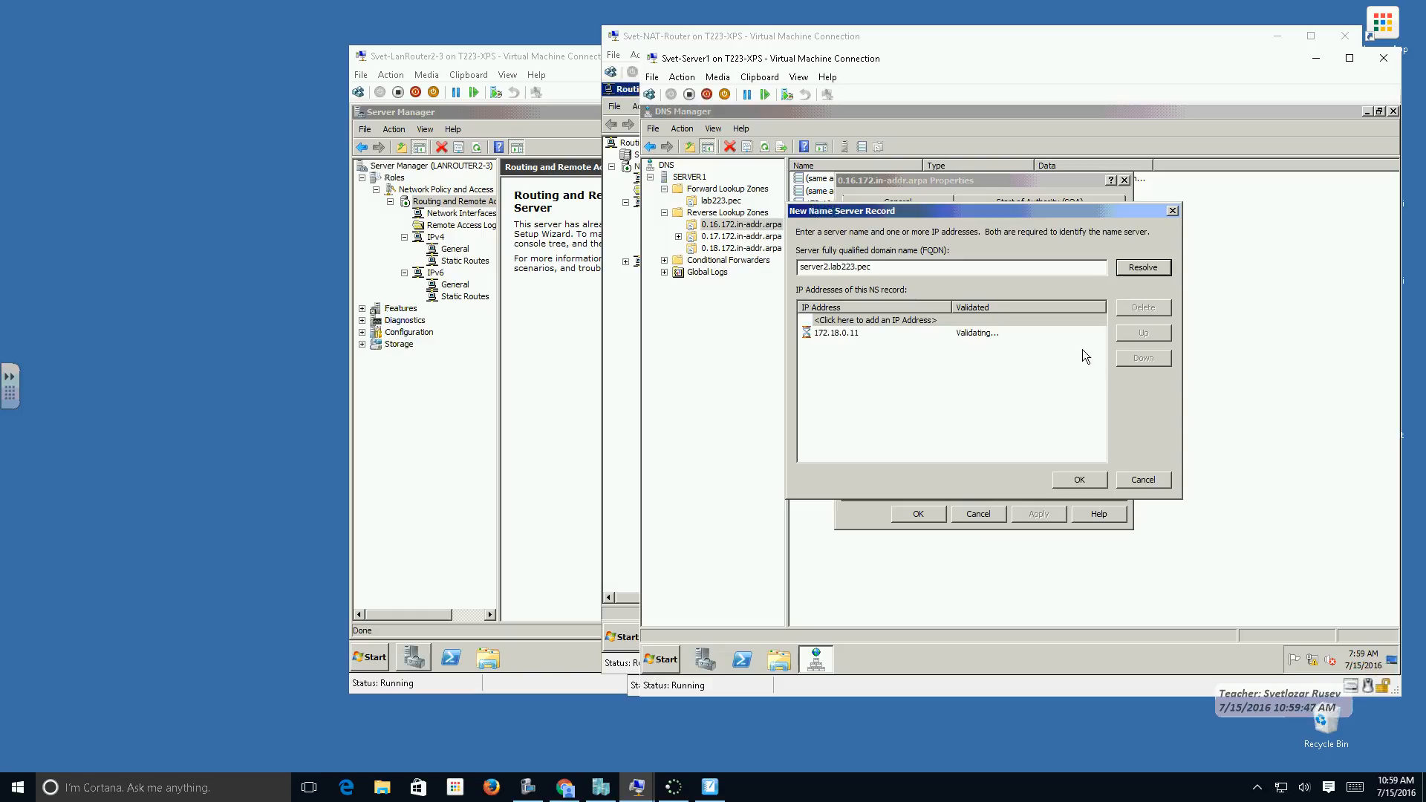
{"action": "left_click", "coordinate": [1080, 480]}
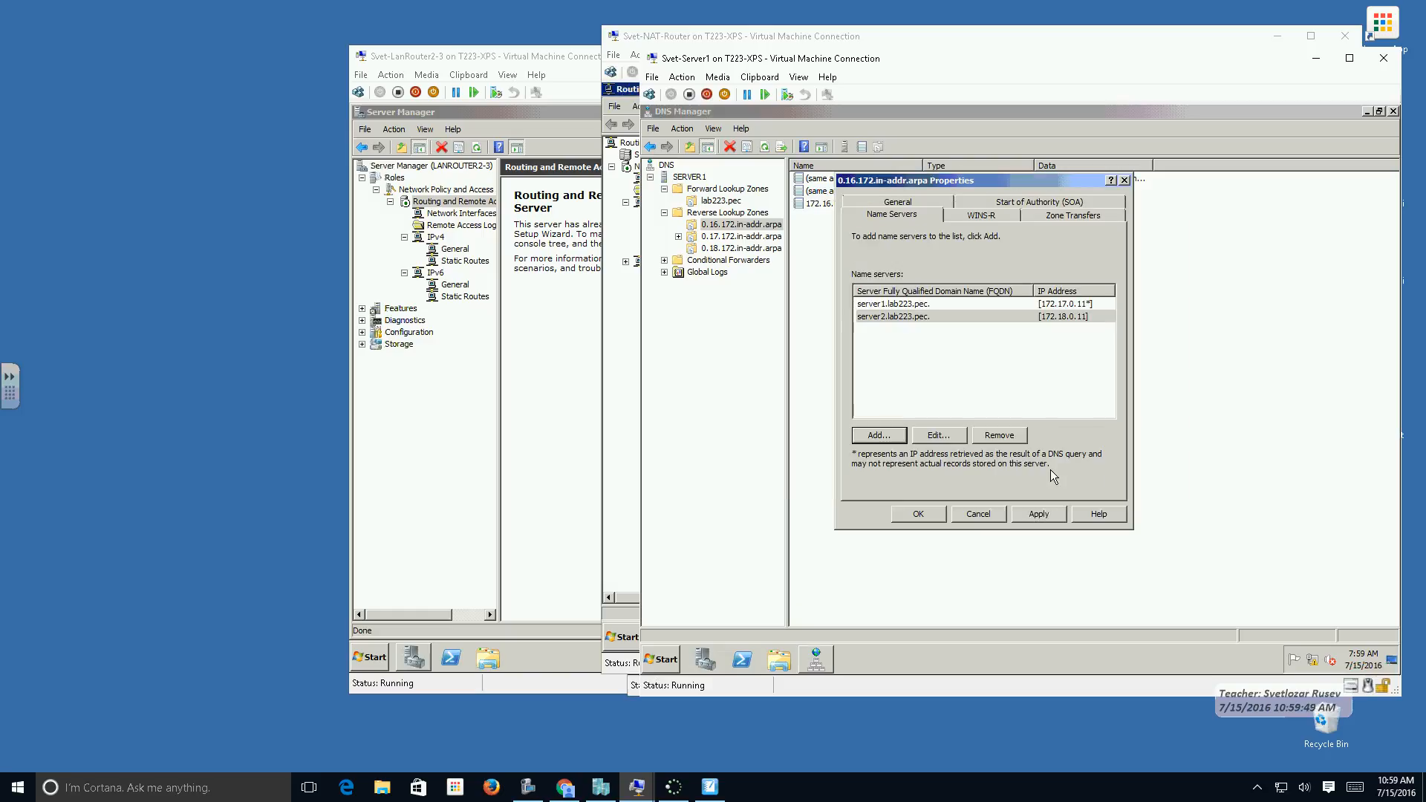
{"action": "left_click", "coordinate": [1039, 514]}
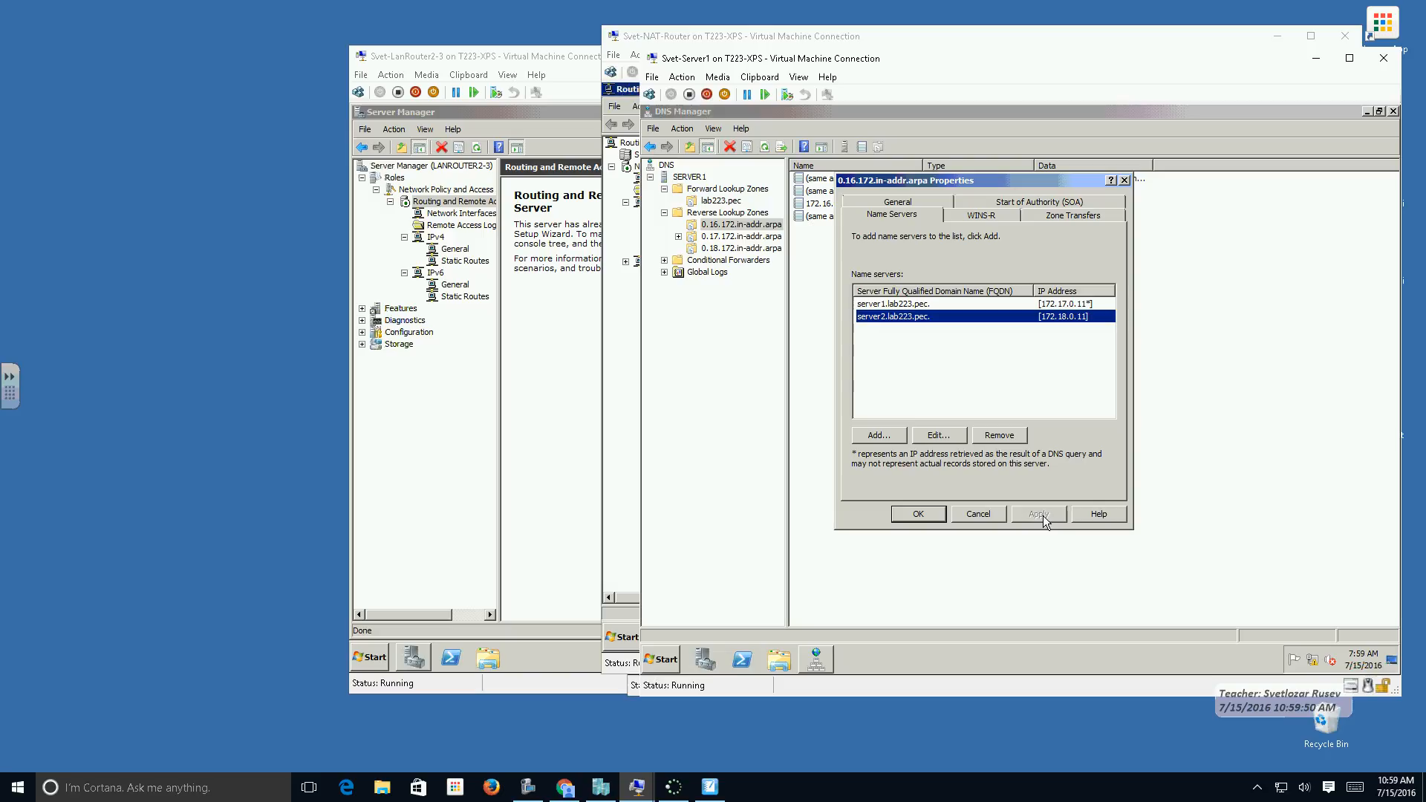
{"action": "left_click", "coordinate": [919, 514]}
Add server2.lab223.pec as a name server of the 0.17.172.in-addr.arpa zone, resolving its IP address, and apply the change.
{"action": "right_click", "coordinate": [731, 239]}
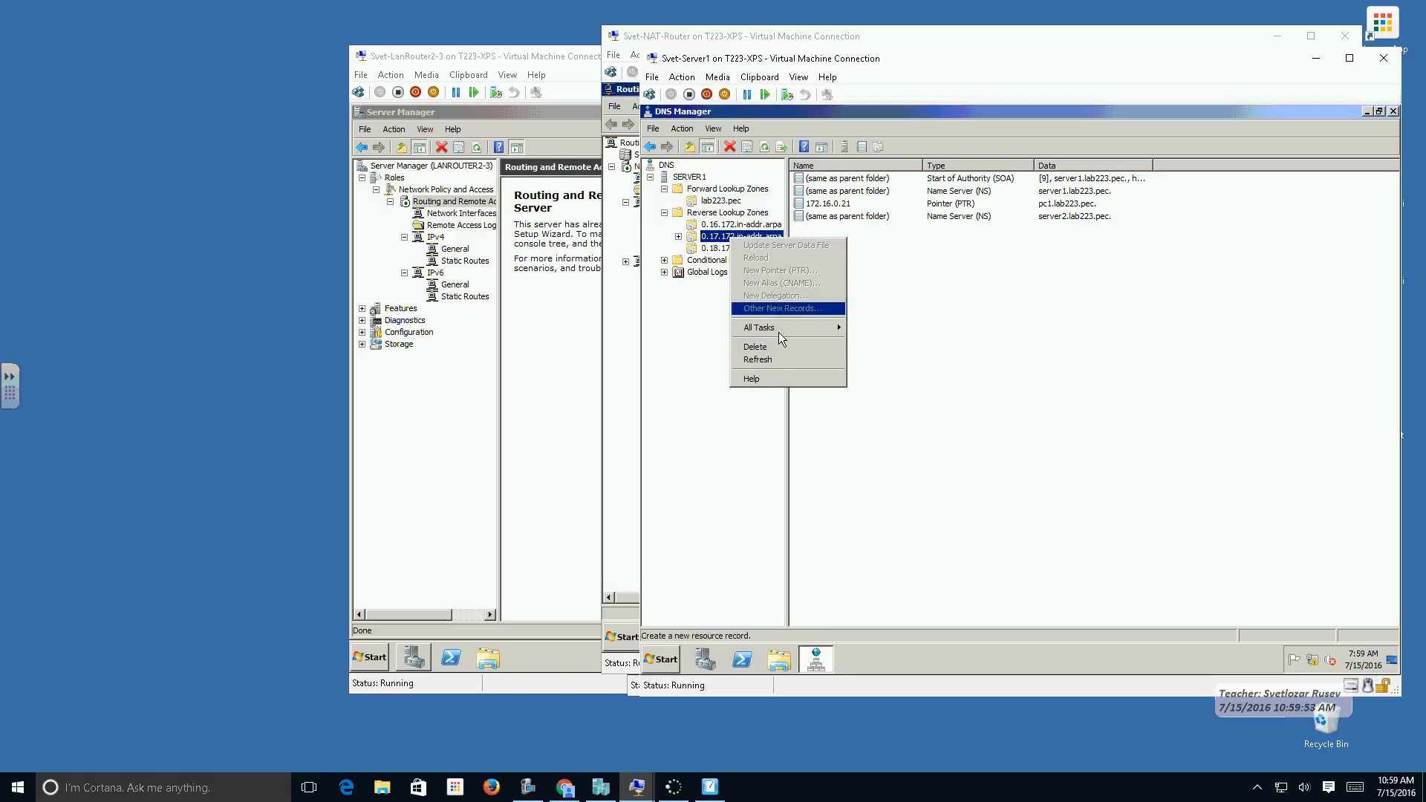
{"action": "left_click", "coordinate": [712, 237]}
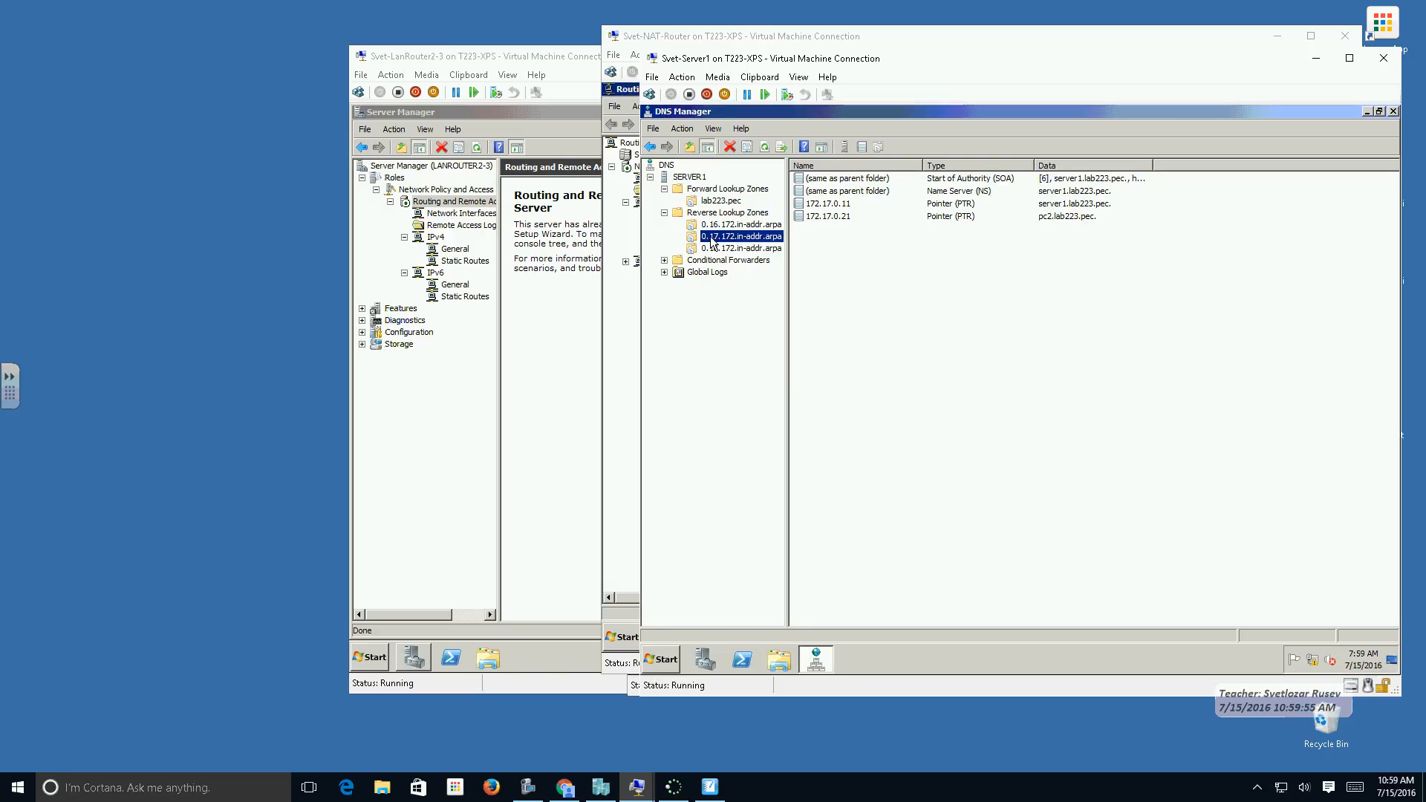
{"action": "right_click", "coordinate": [710, 236]}
{"action": "left_click", "coordinate": [792, 414]}
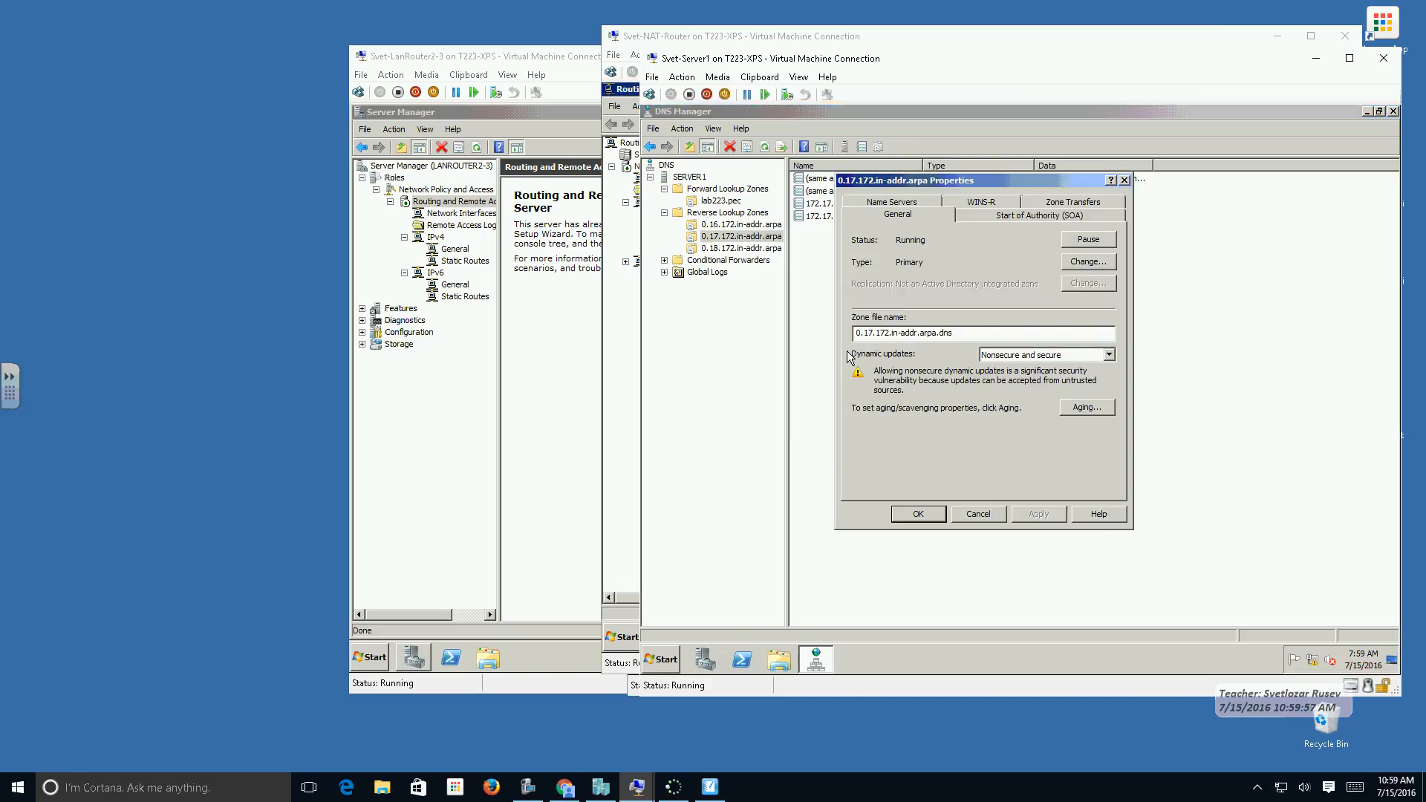
{"action": "left_click", "coordinate": [895, 202]}
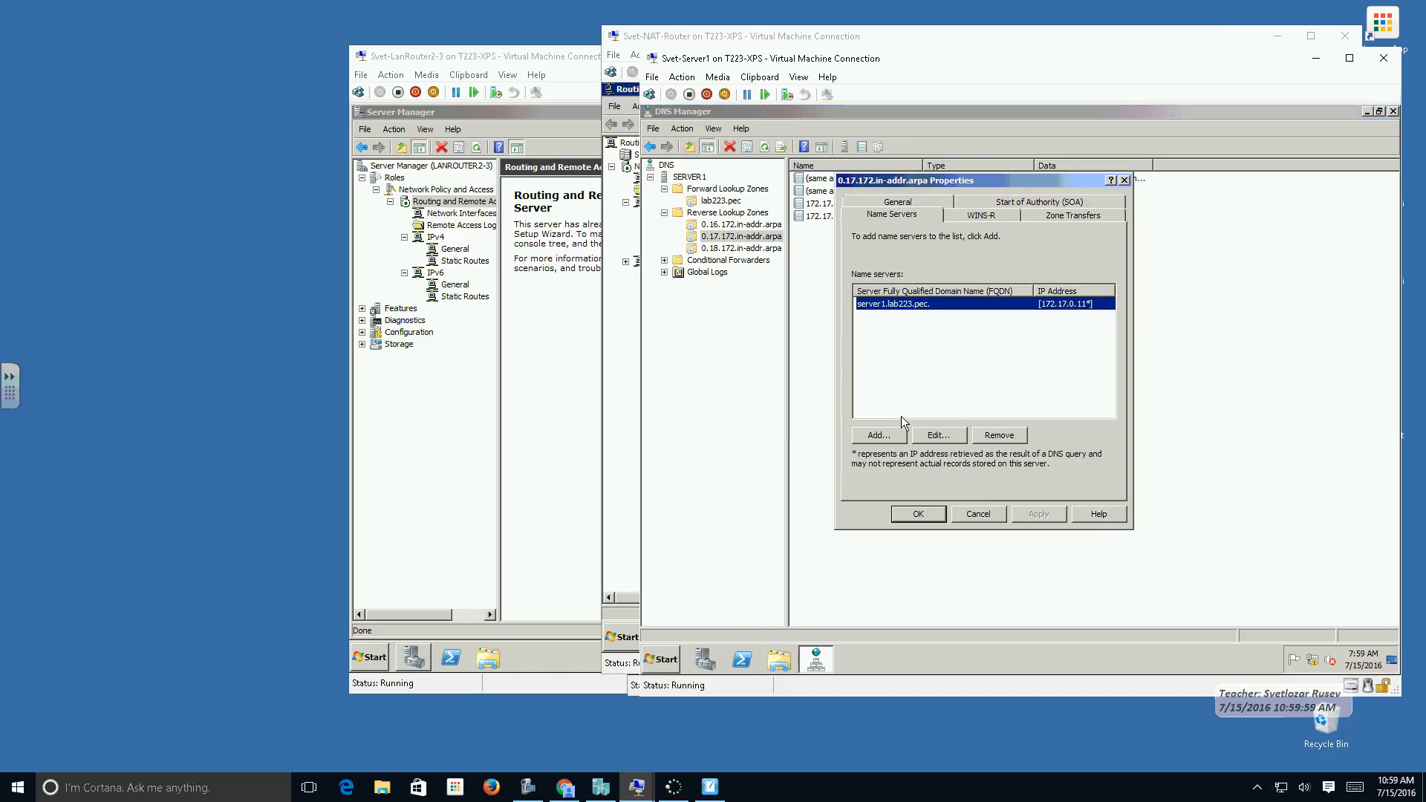
{"action": "left_click", "coordinate": [891, 434]}
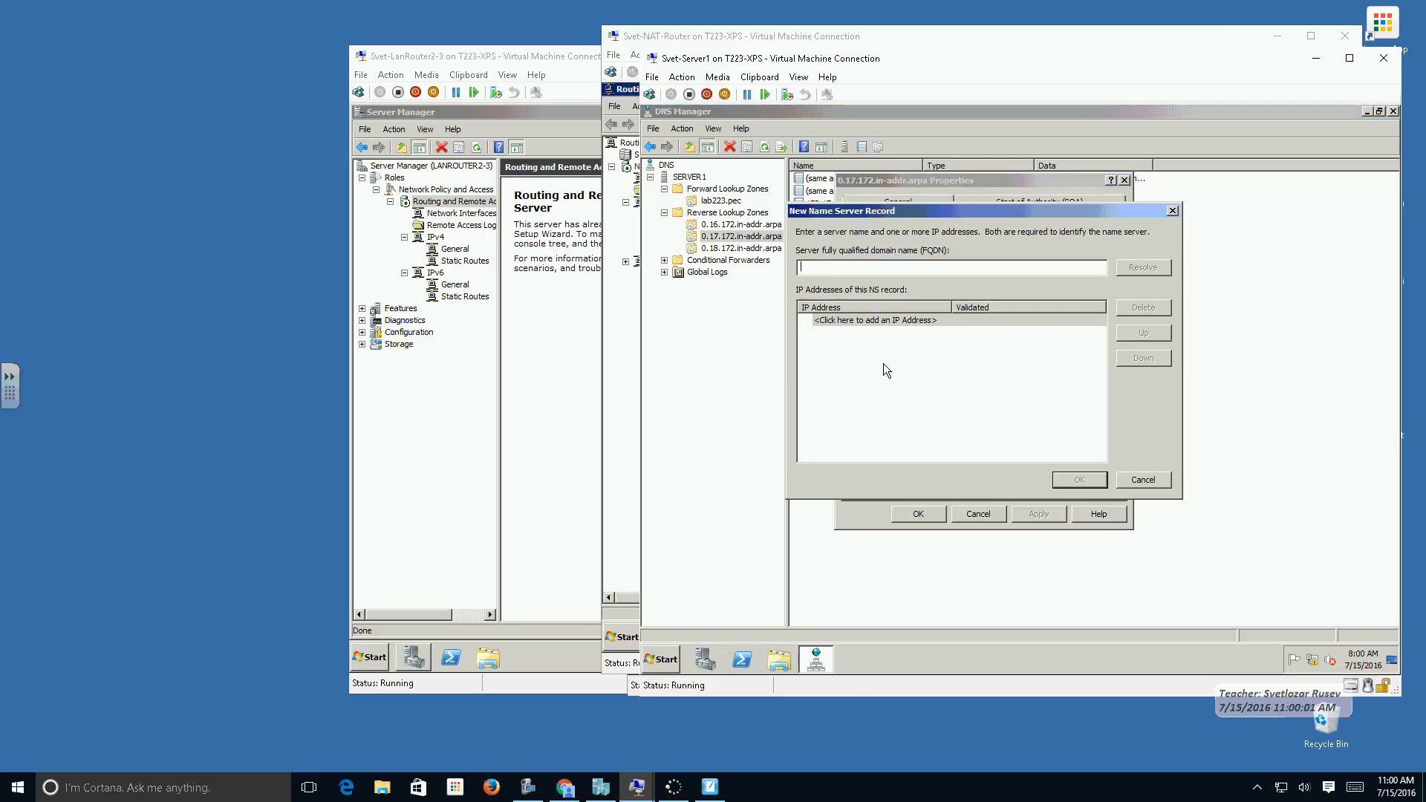
{"action": "key", "text": "ctrl+v"}
{"action": "left_click", "coordinate": [1144, 268]}
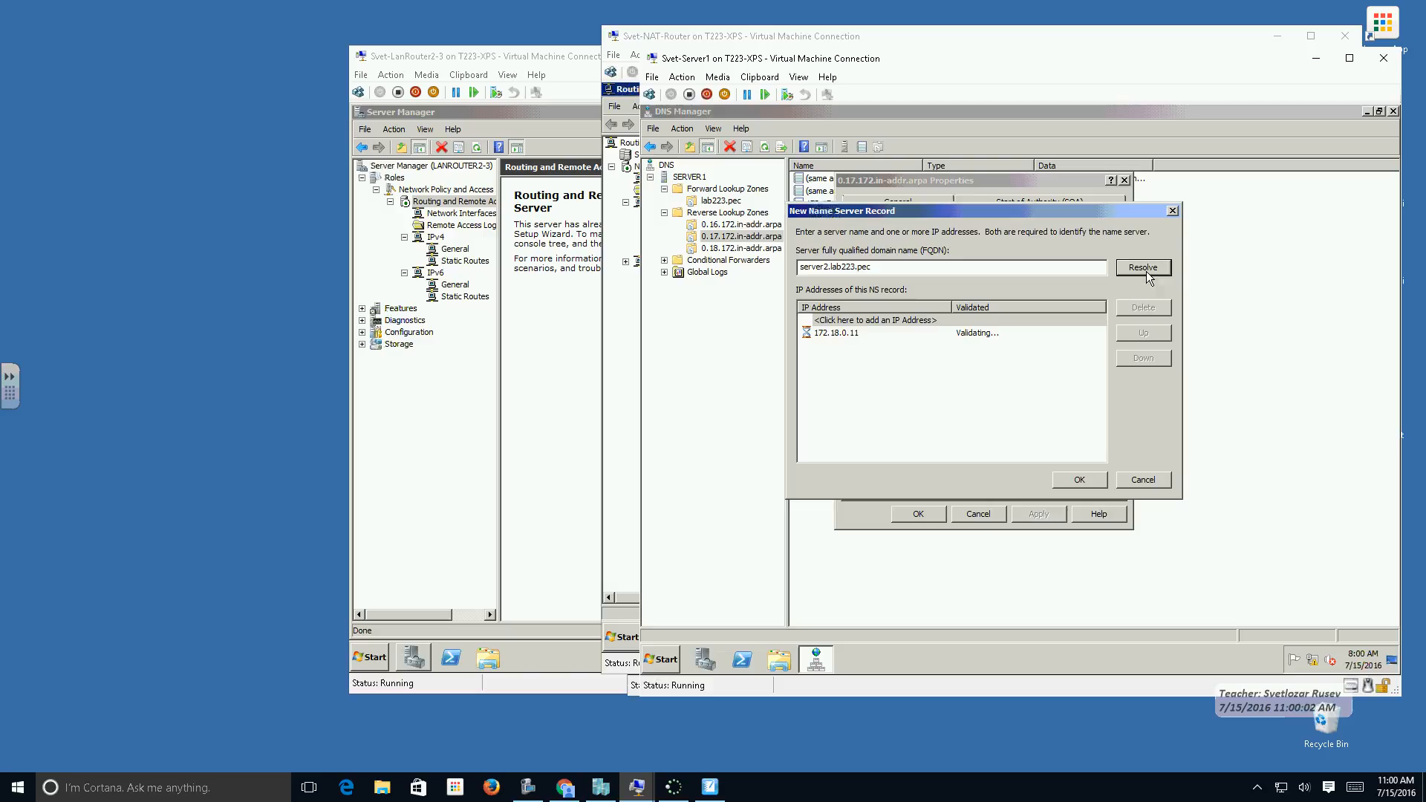
{"action": "left_click", "coordinate": [1080, 481]}
{"action": "left_click", "coordinate": [1038, 514]}
{"action": "left_click", "coordinate": [918, 514]}
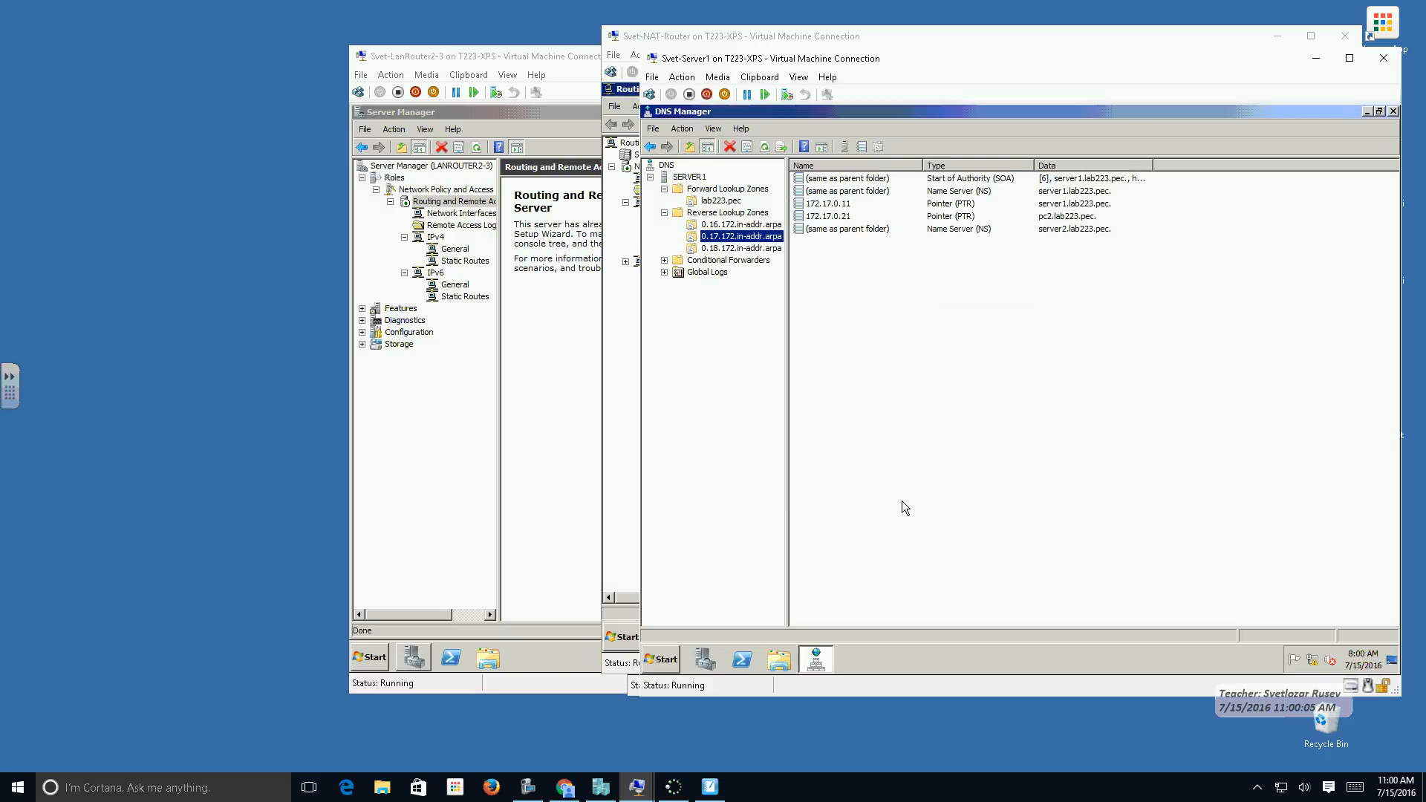
Add server2.lab223.pec as a name server of the 0.18.172.in-addr.arpa zone, resolving its IP address, and save the zone properties.
{"action": "left_click", "coordinate": [741, 249]}
{"action": "right_click", "coordinate": [740, 251]}
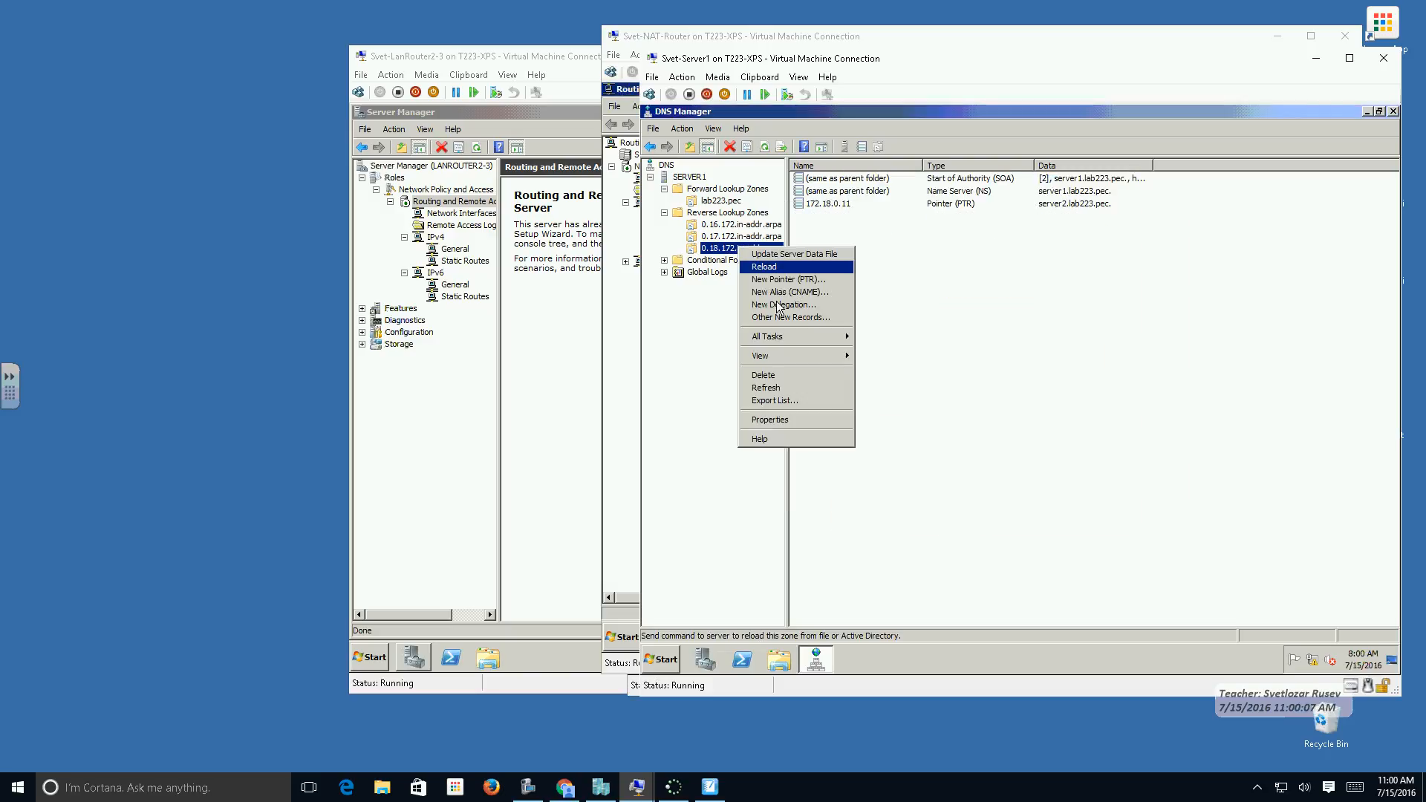
{"action": "left_click", "coordinate": [797, 421]}
{"action": "left_click", "coordinate": [891, 202]}
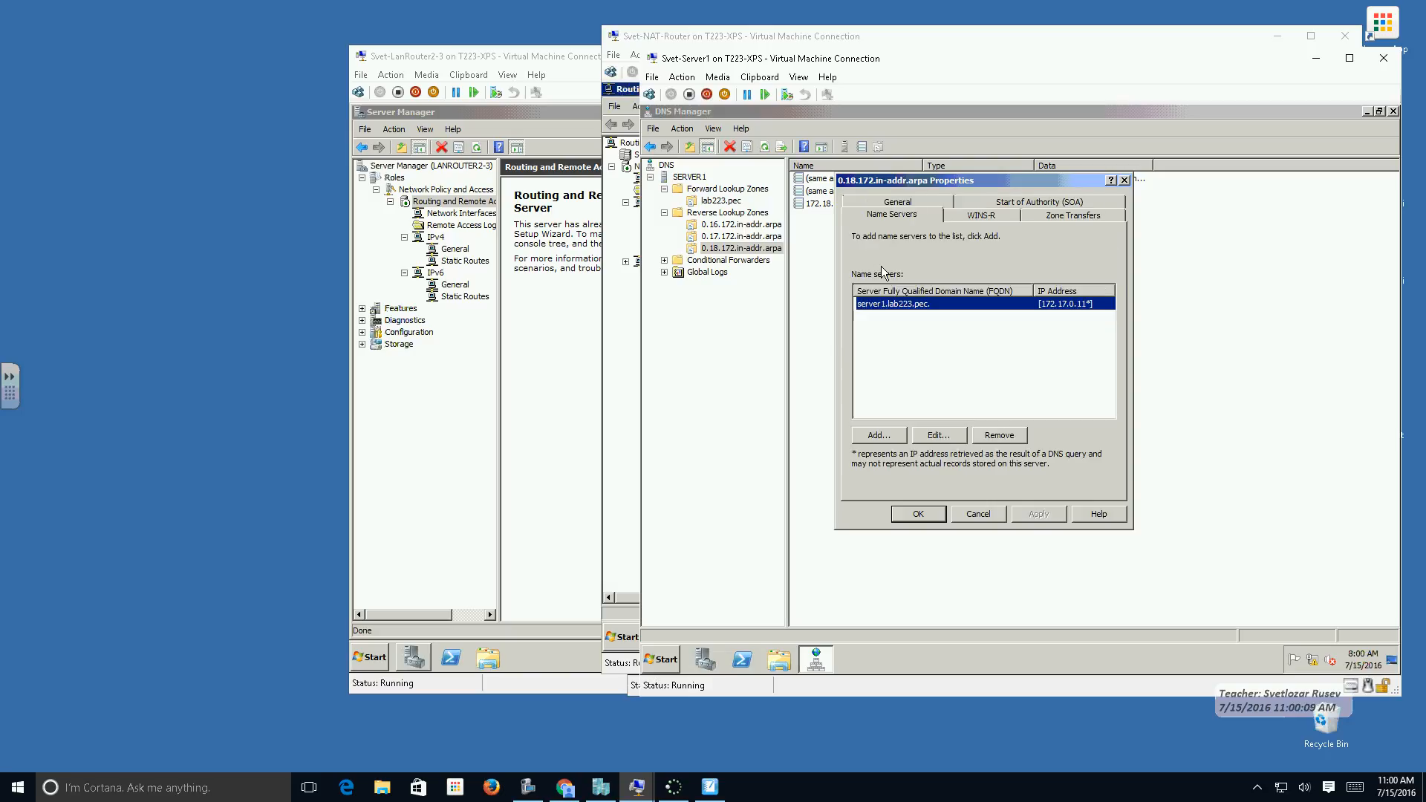
{"action": "left_click", "coordinate": [879, 435]}
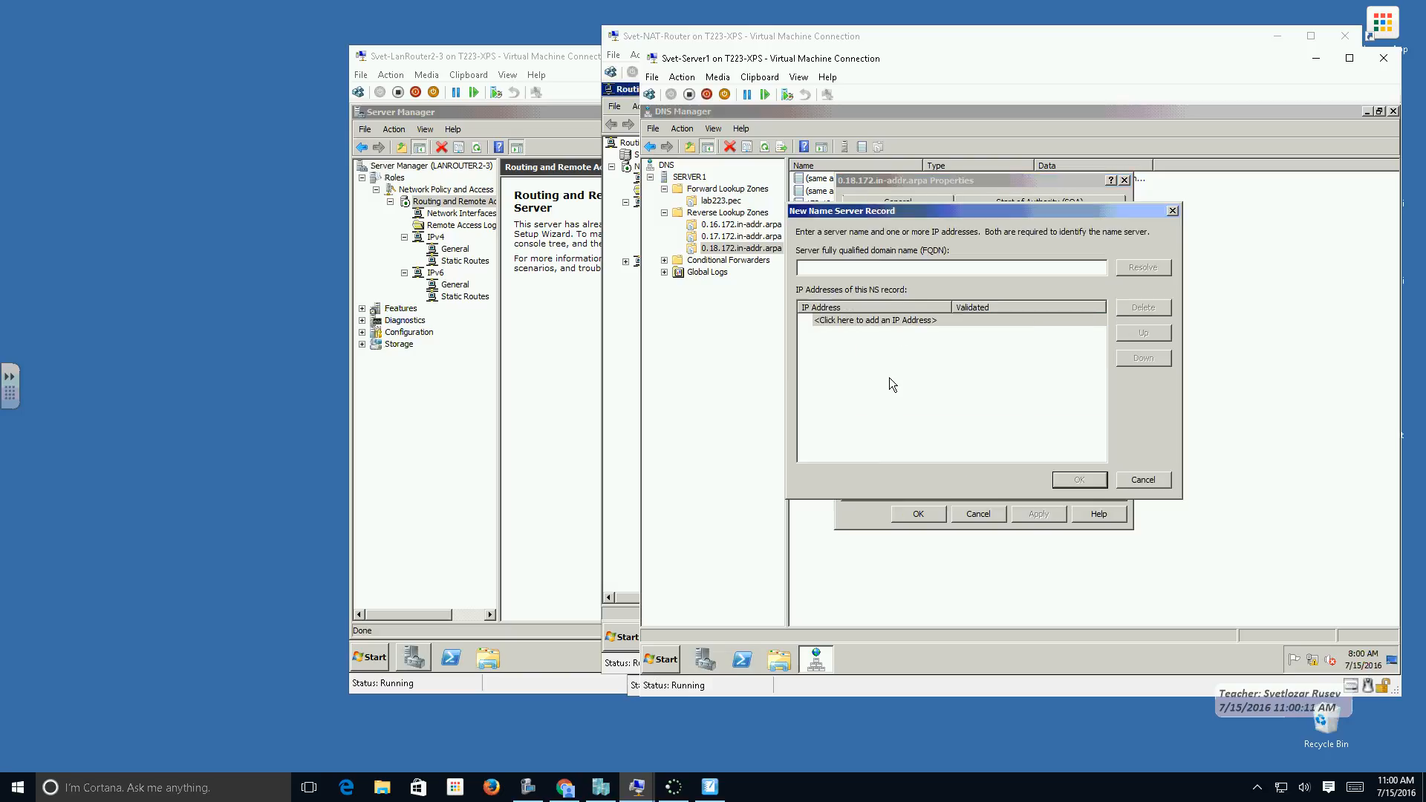
{"action": "key", "text": "ctrl+v"}
{"action": "left_click", "coordinate": [1130, 272]}
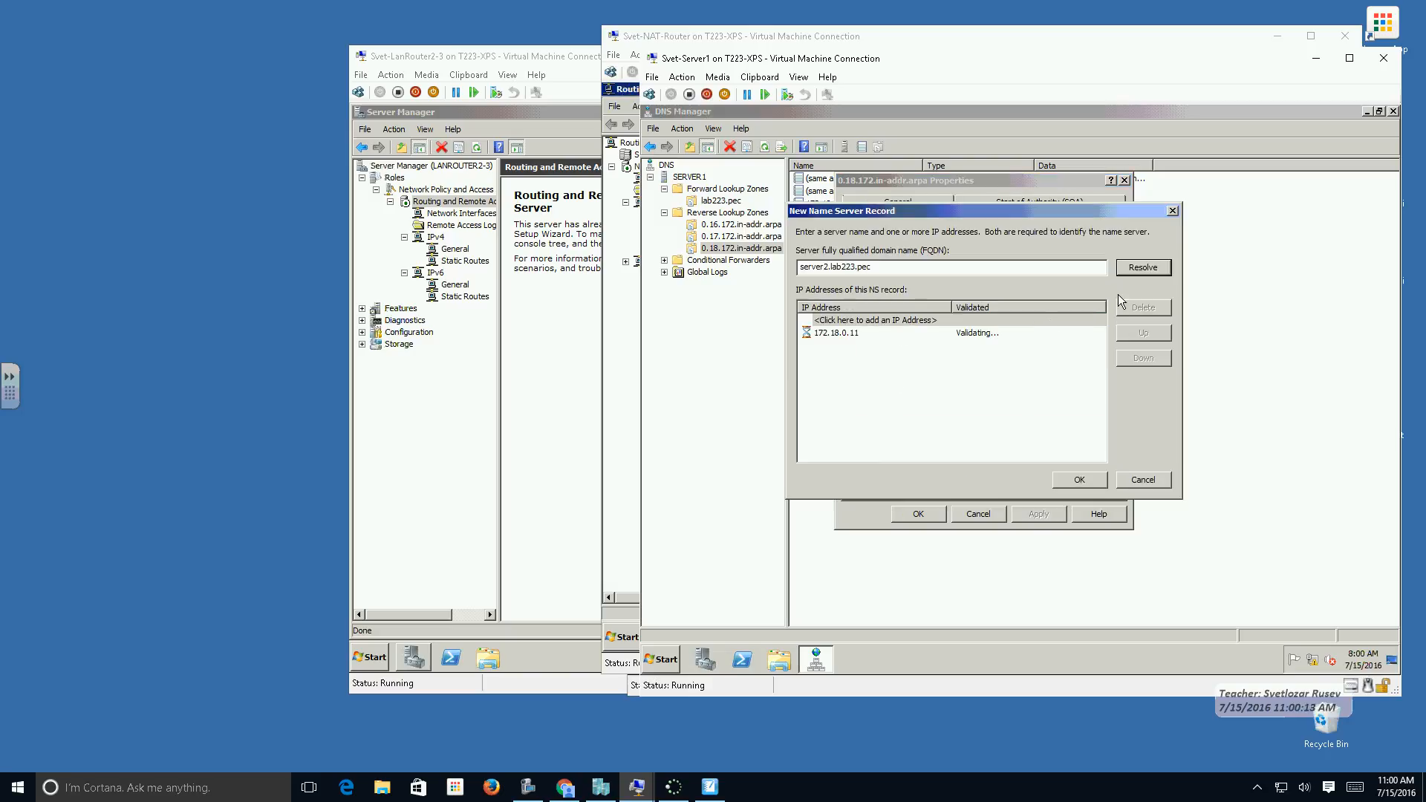
{"action": "left_click", "coordinate": [1080, 479]}
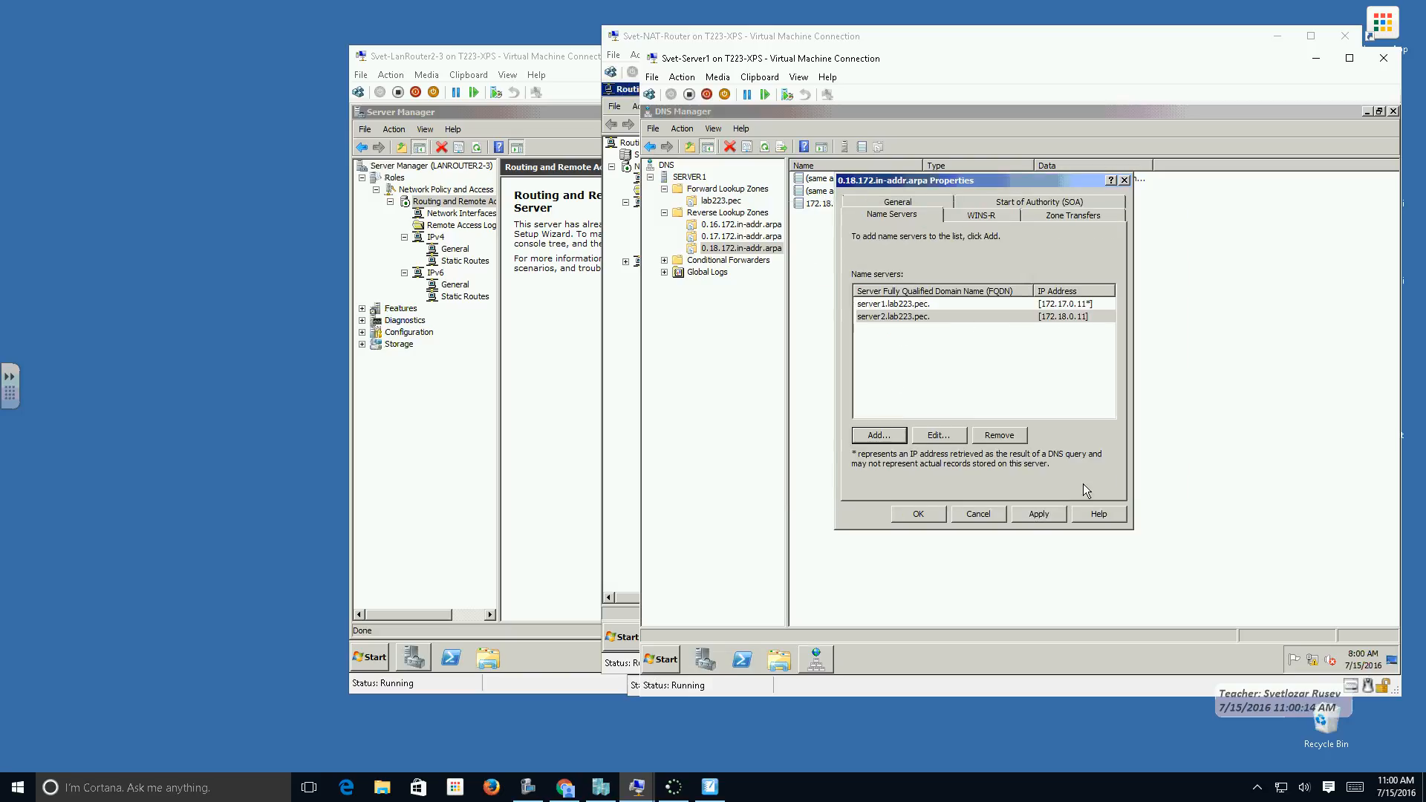
{"action": "left_click", "coordinate": [918, 514]}
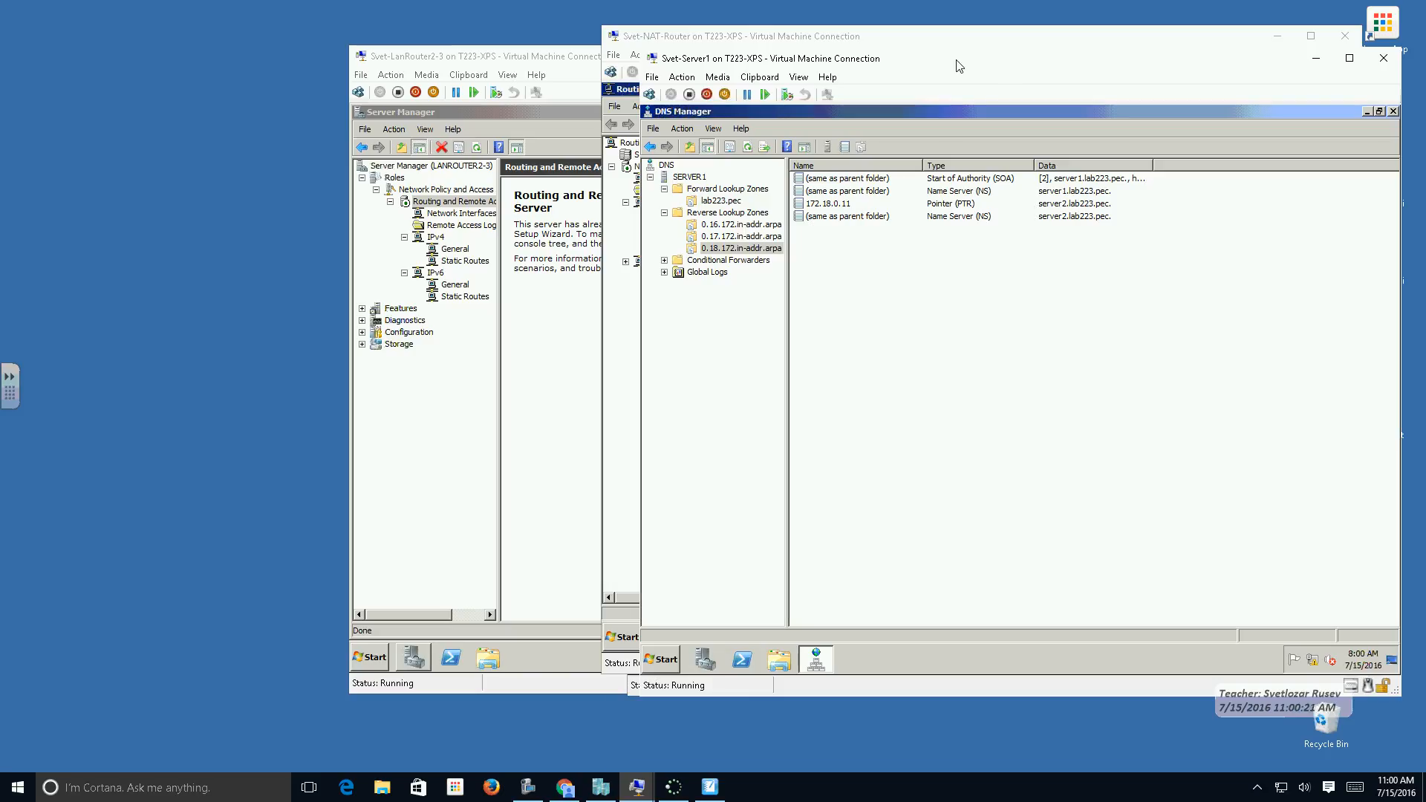
Switch to Hyper-V Manager and connect to the Svet-Server2 virtual machine.
{"action": "left_click_drag", "start_coordinate": [1032, 110], "coordinate": [950, 110]}
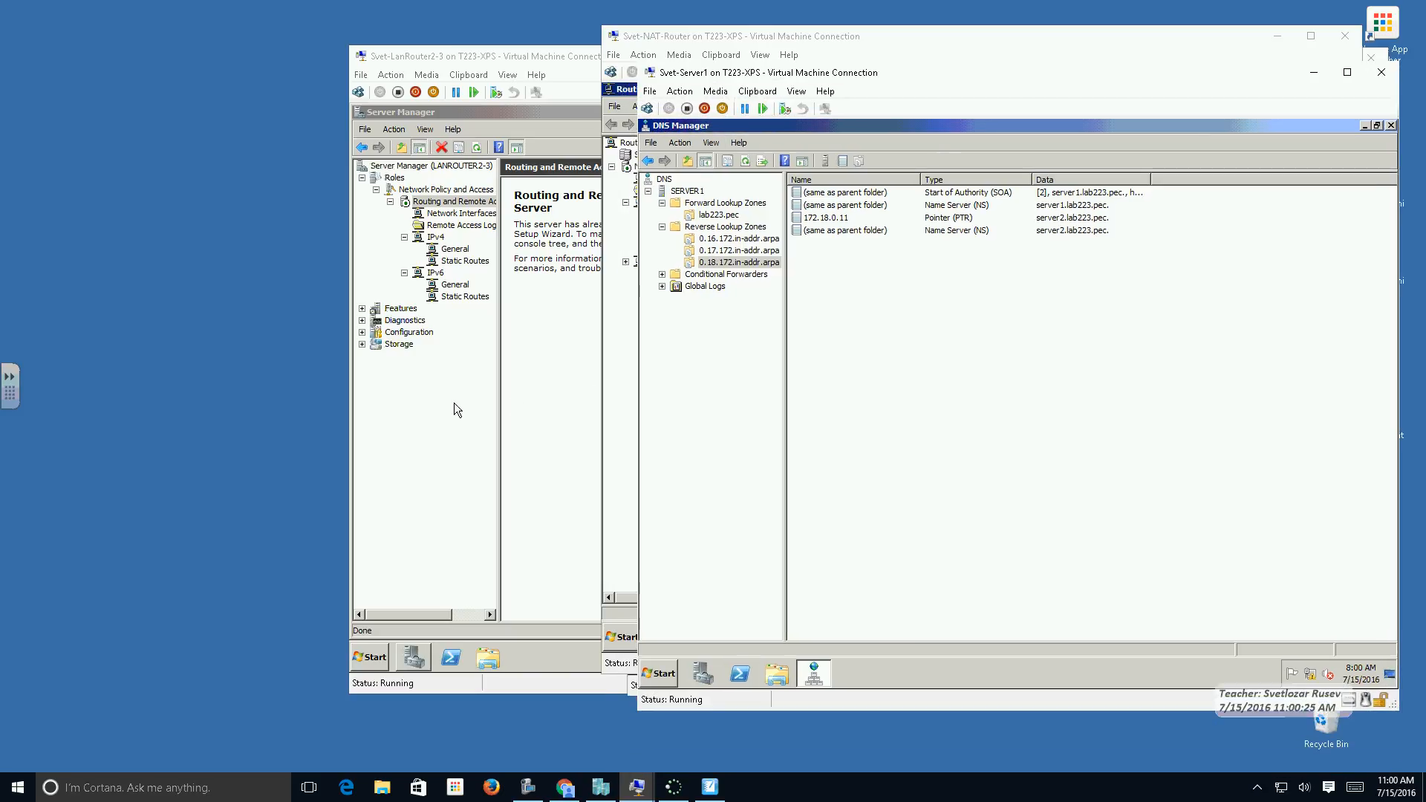
{"action": "left_click", "coordinate": [601, 788]}
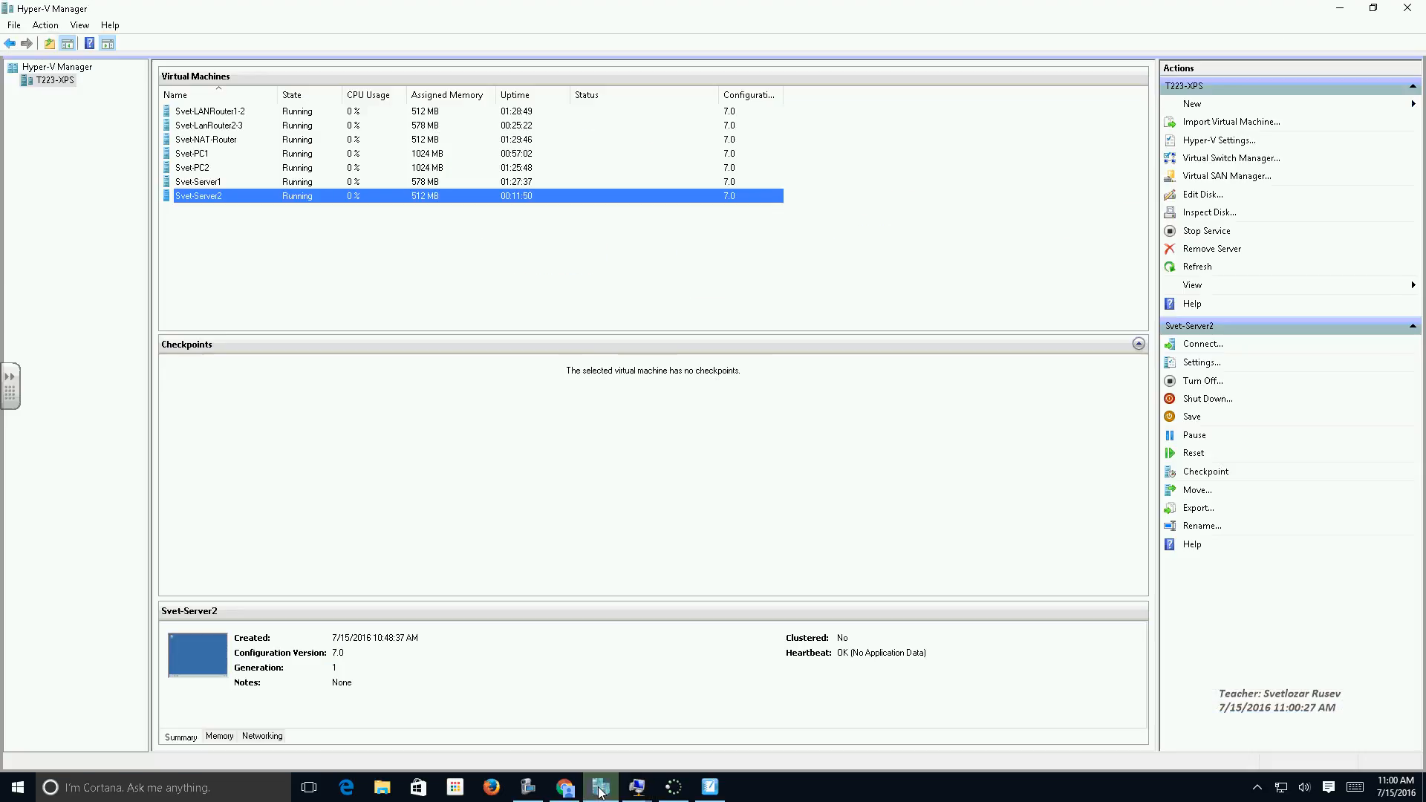
{"action": "double_click", "coordinate": [213, 196]}
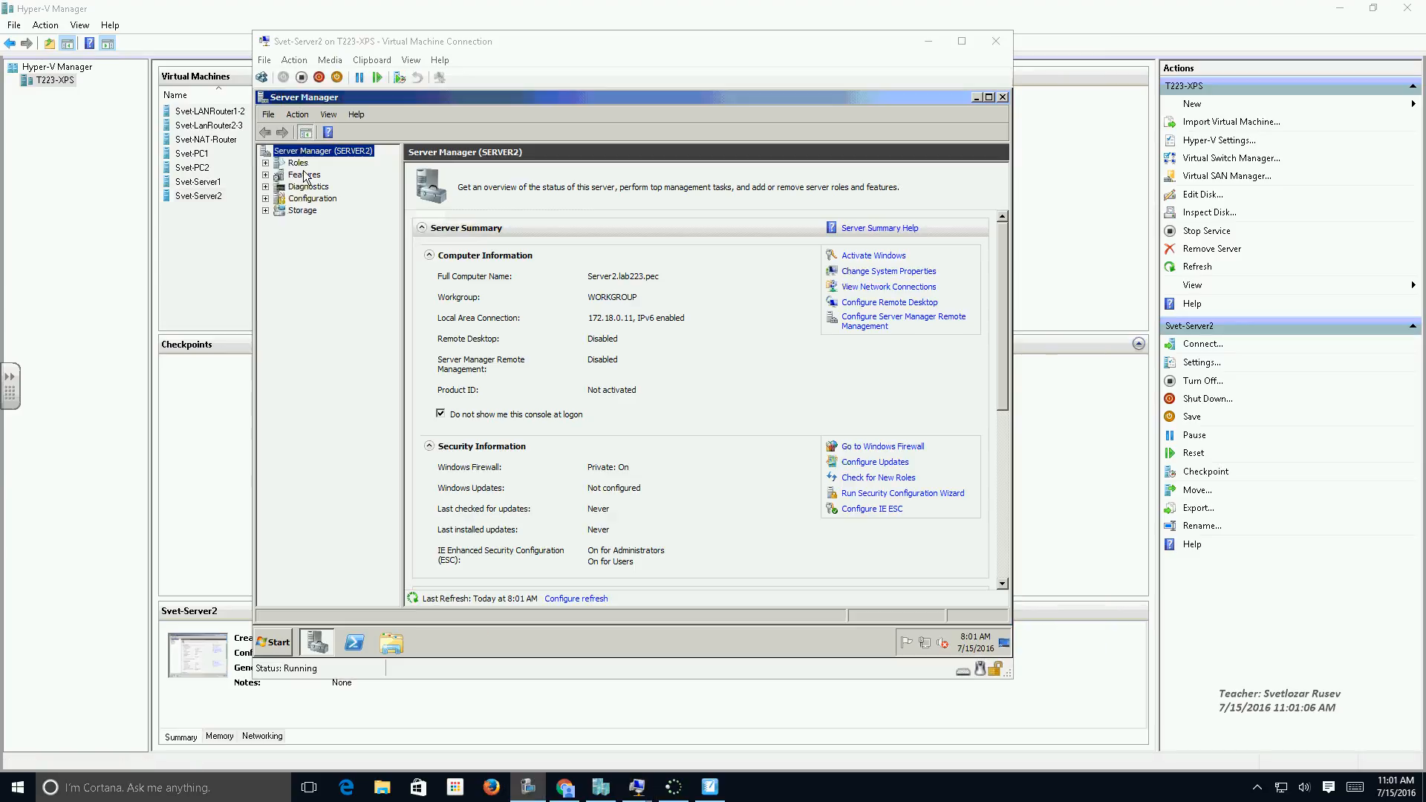
Install the DNS Server role on Server2 with the Add Roles Wizard and close the wizard.
{"action": "left_click", "coordinate": [298, 163]}
{"action": "left_click", "coordinate": [868, 255]}
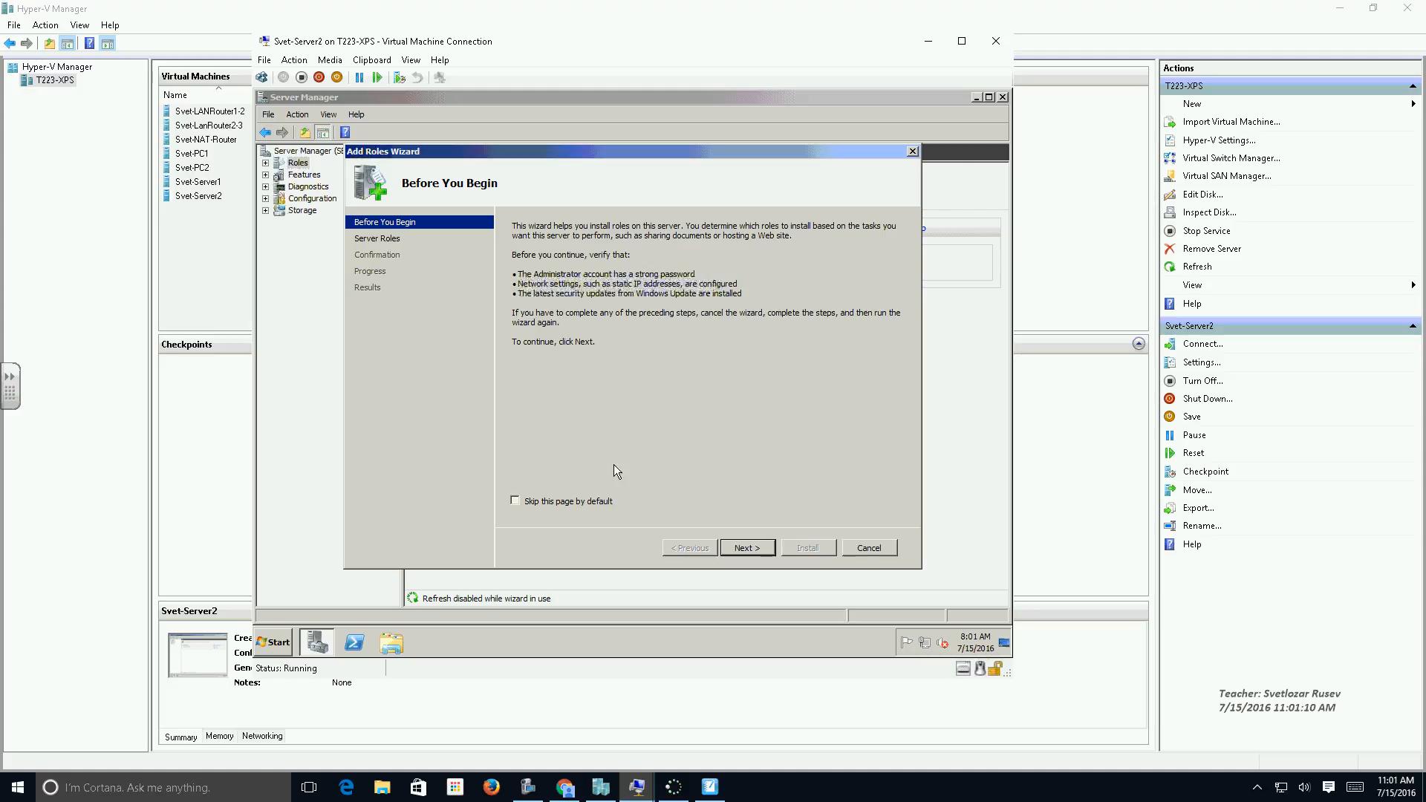
{"action": "left_click", "coordinate": [746, 547]}
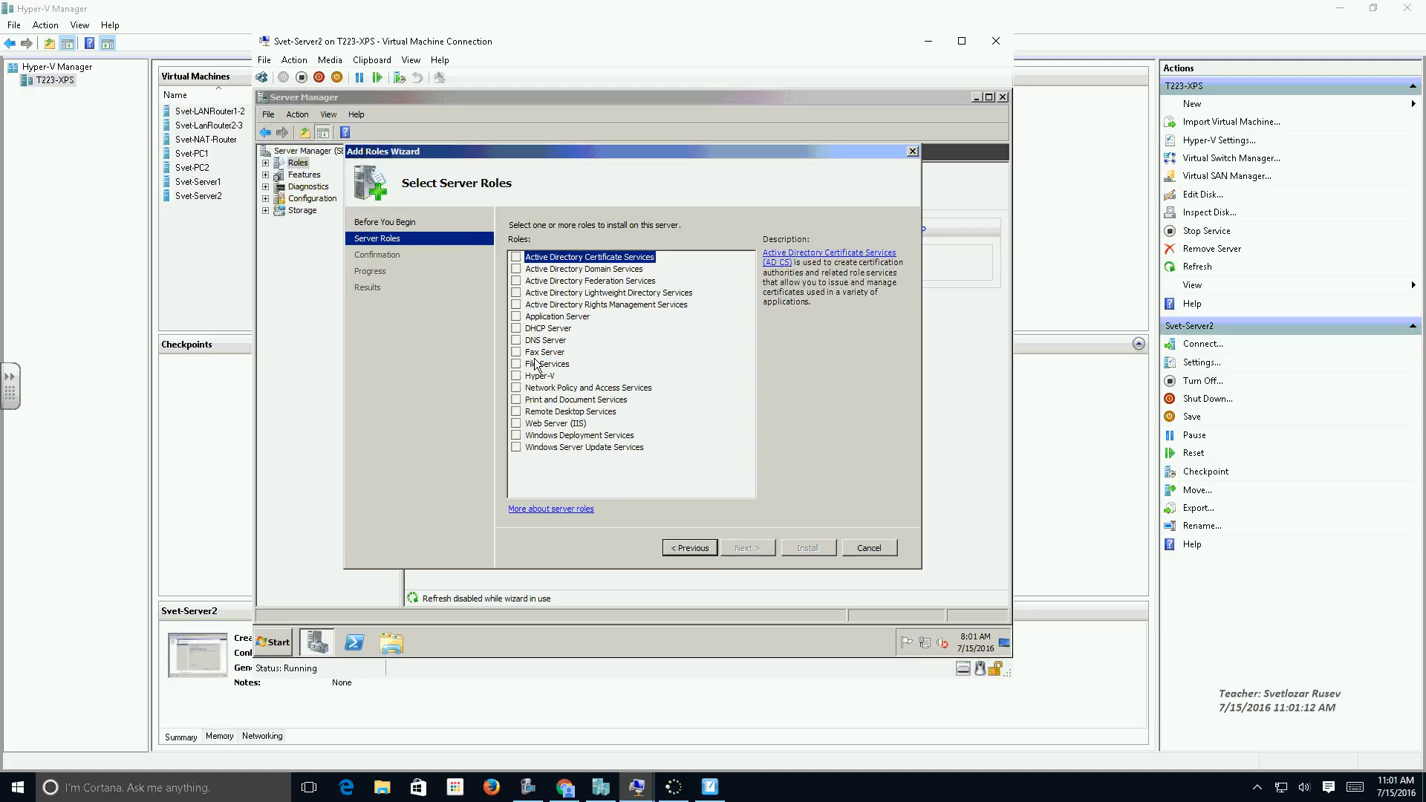
{"action": "left_click", "coordinate": [516, 341]}
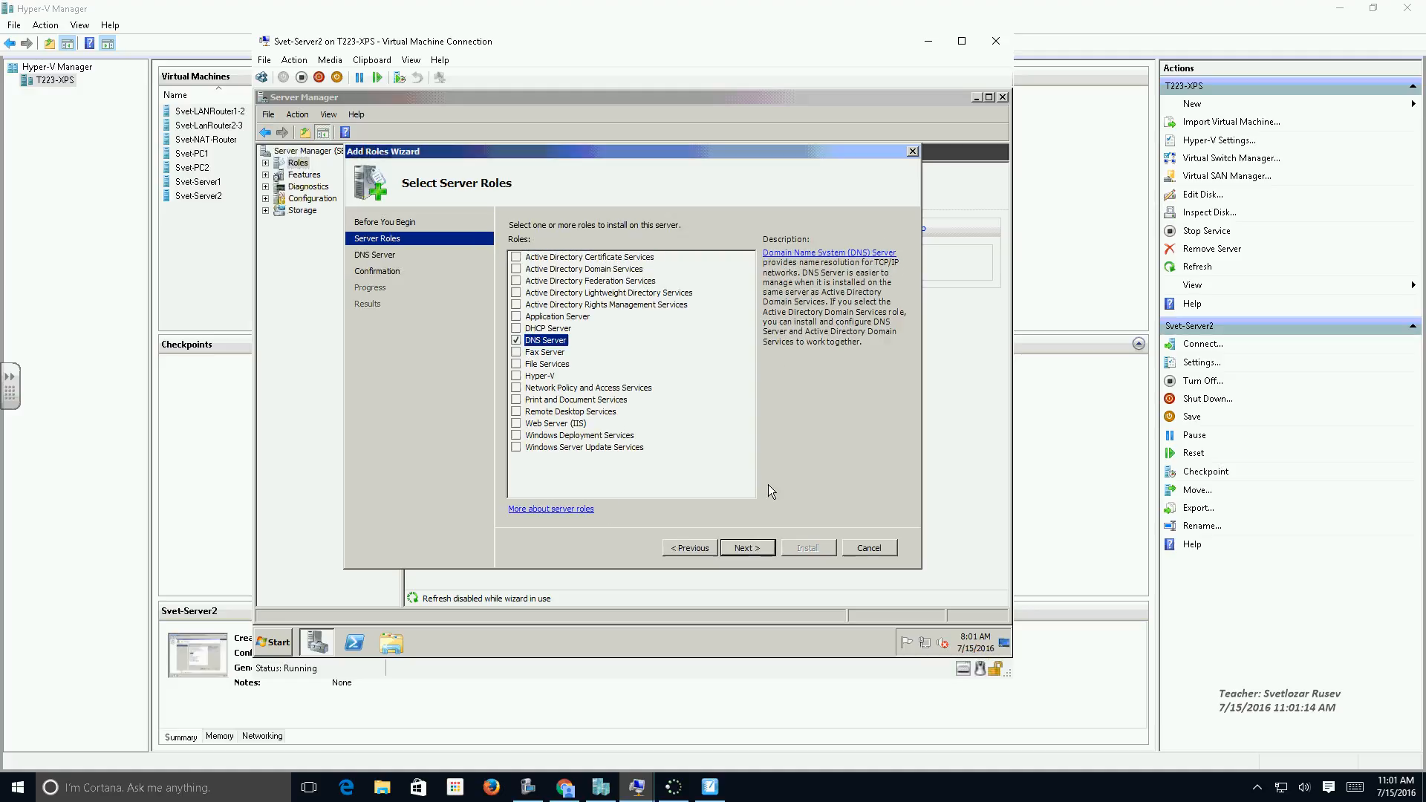
{"action": "left_click", "coordinate": [753, 547]}
{"action": "left_click", "coordinate": [753, 547]}
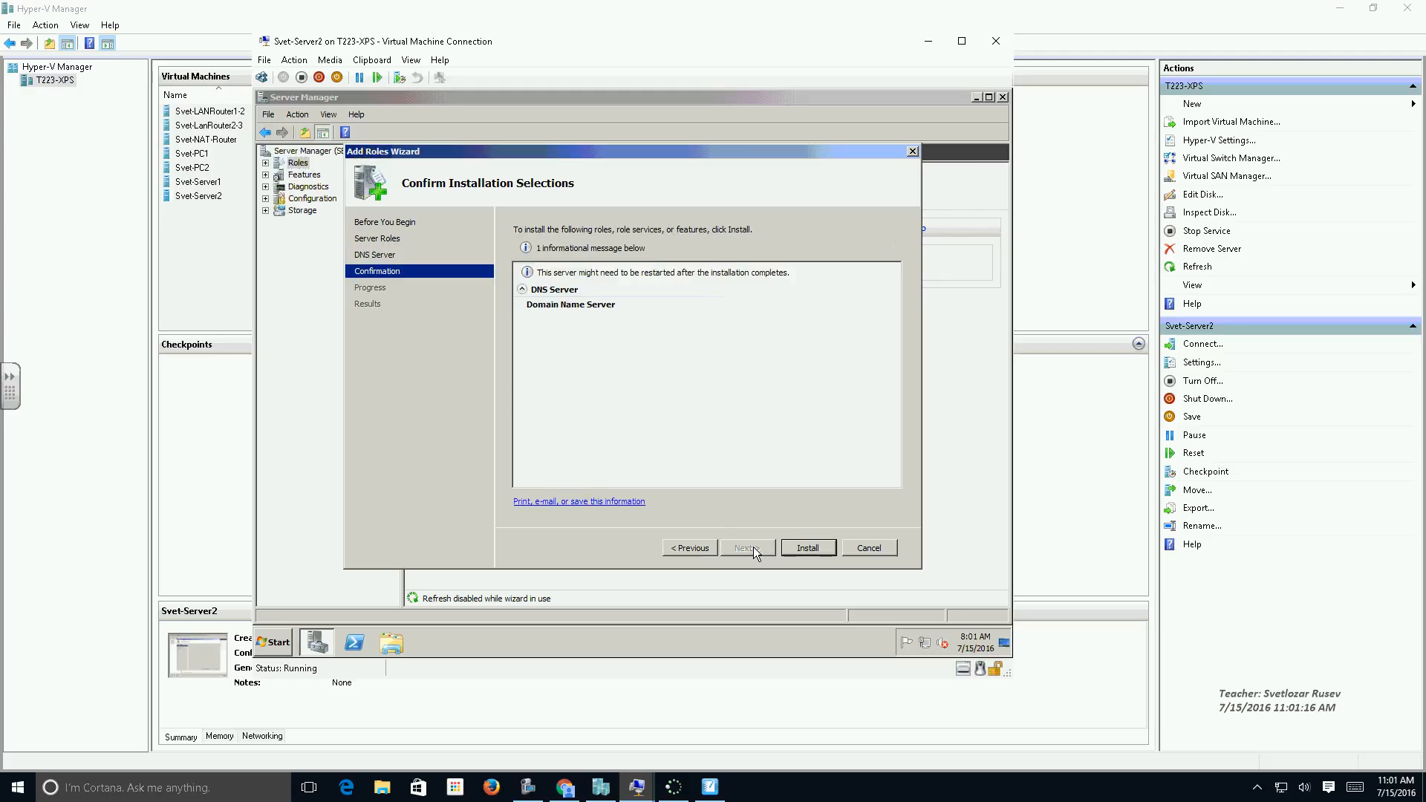
{"action": "left_click", "coordinate": [808, 548]}
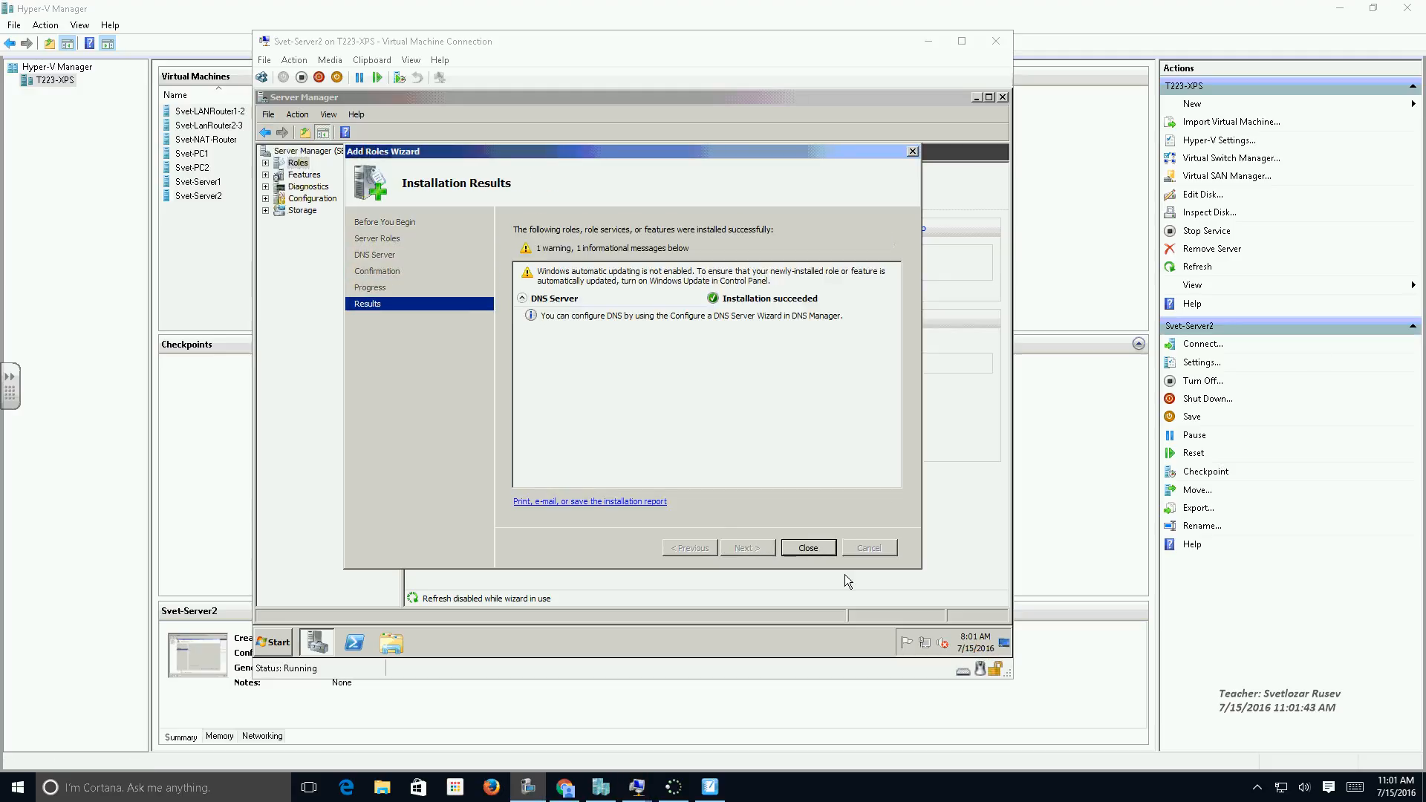
{"action": "left_click", "coordinate": [812, 551]}
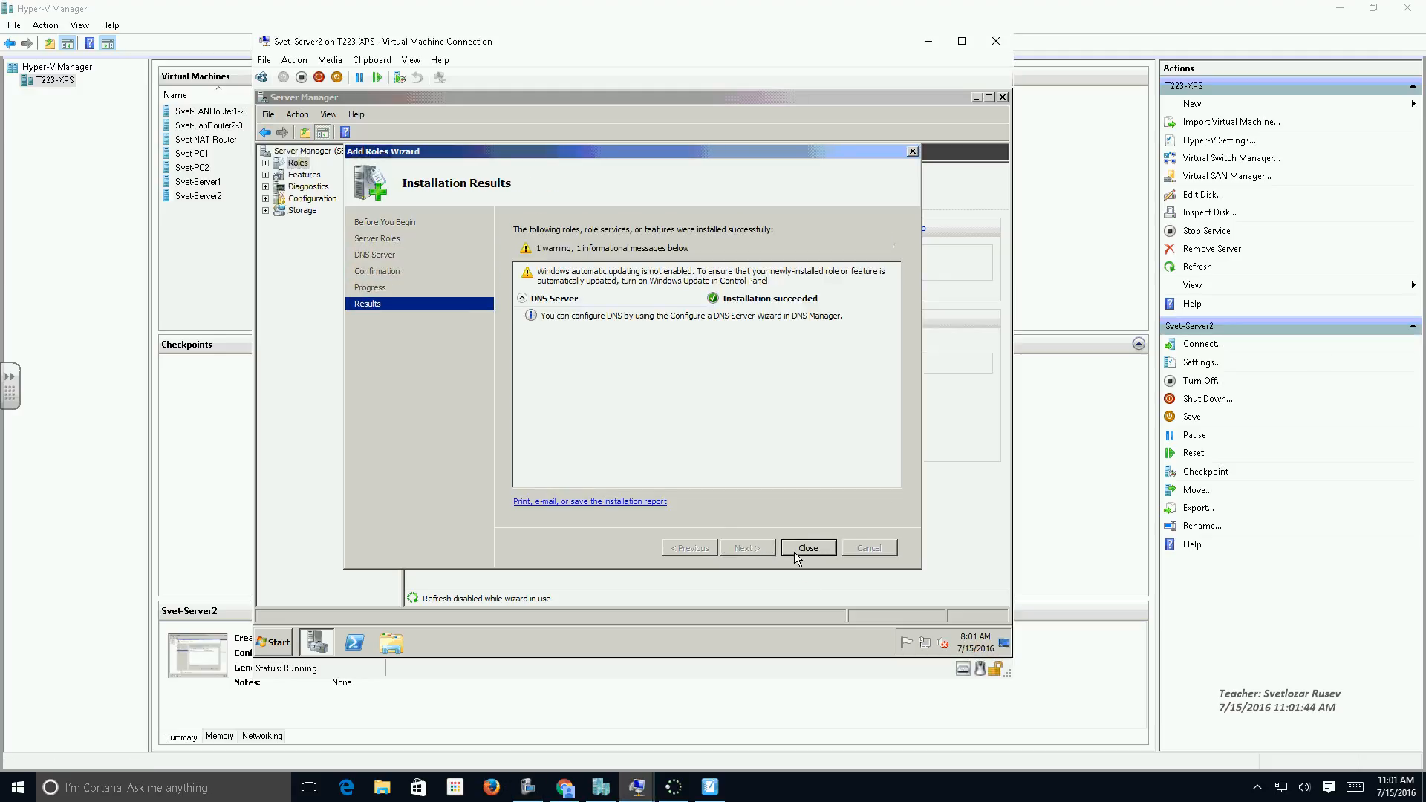
{"action": "left_click", "coordinate": [808, 548]}
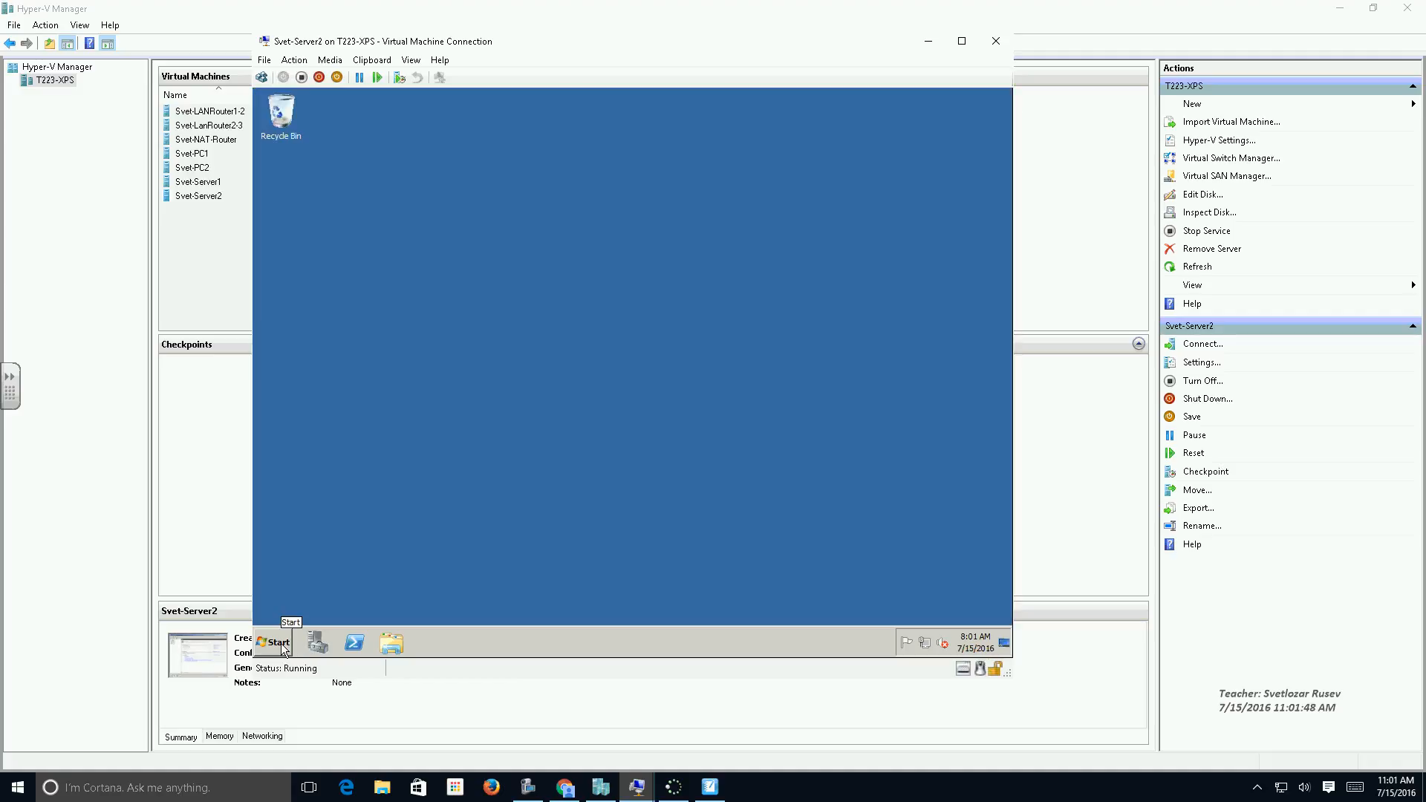
Open DNS Manager on Server2, widen its console tree and expand the SERVER2 node.
{"action": "left_click", "coordinate": [283, 647]}
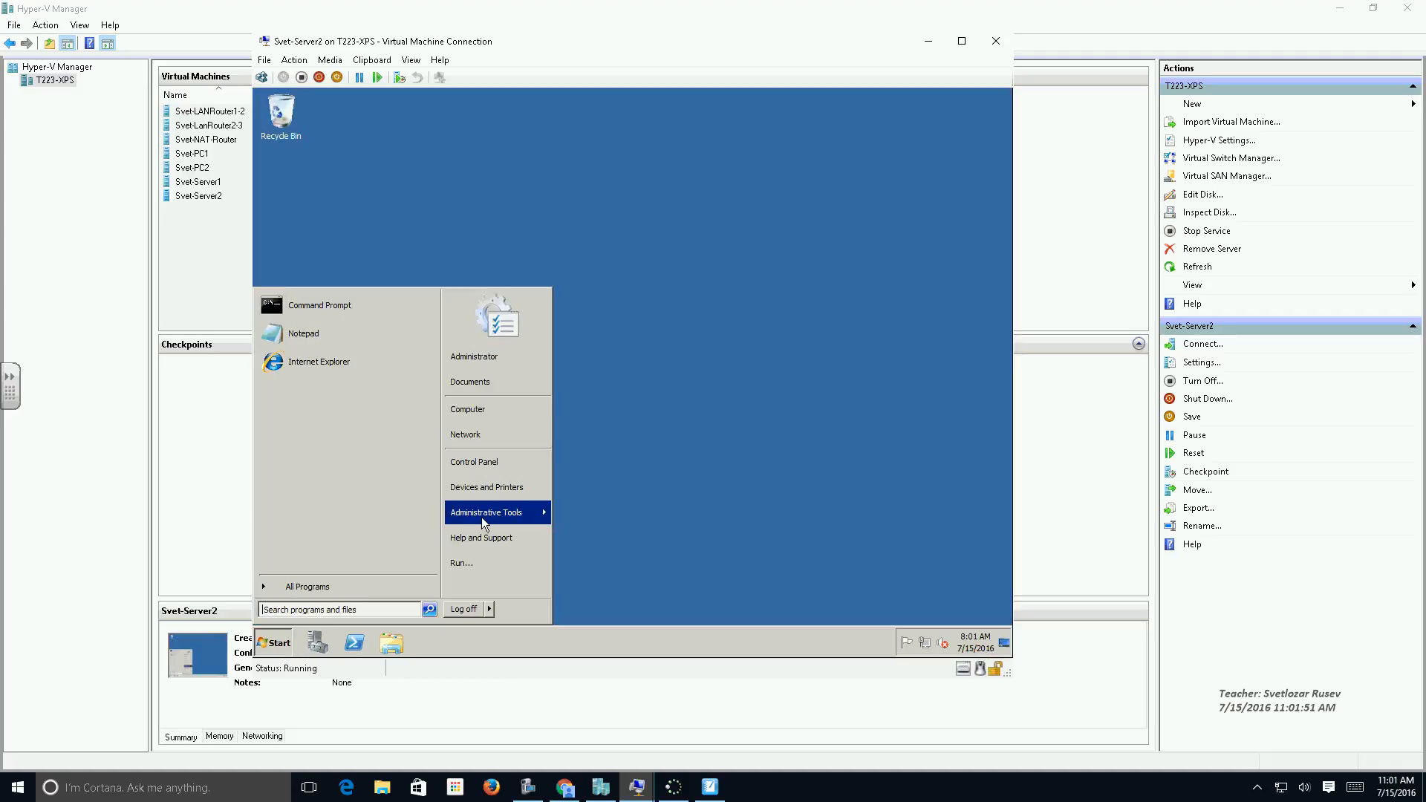
{"action": "mouse_move", "coordinate": [483, 518]}
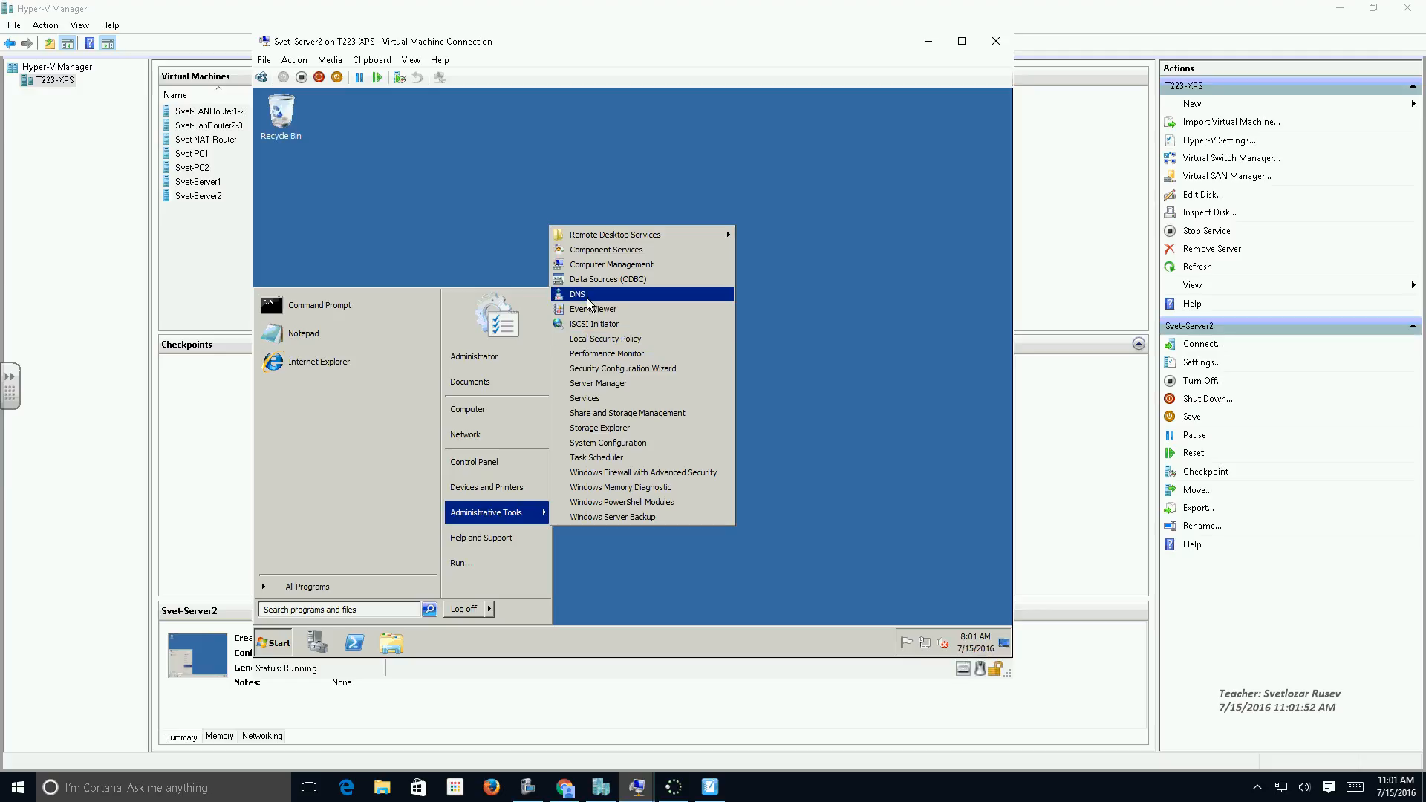
{"action": "left_click", "coordinate": [588, 297]}
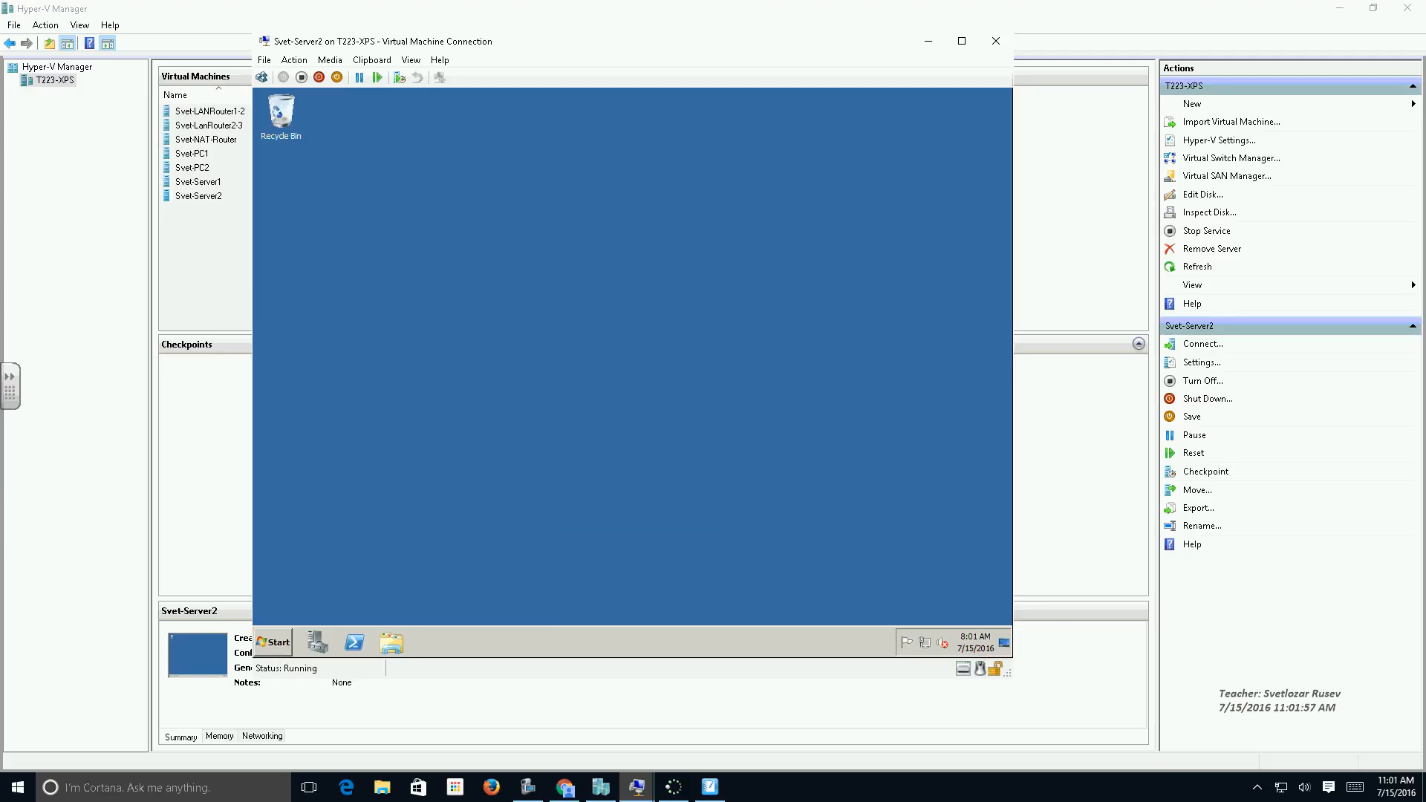
{"action": "left_click", "coordinate": [831, 132]}
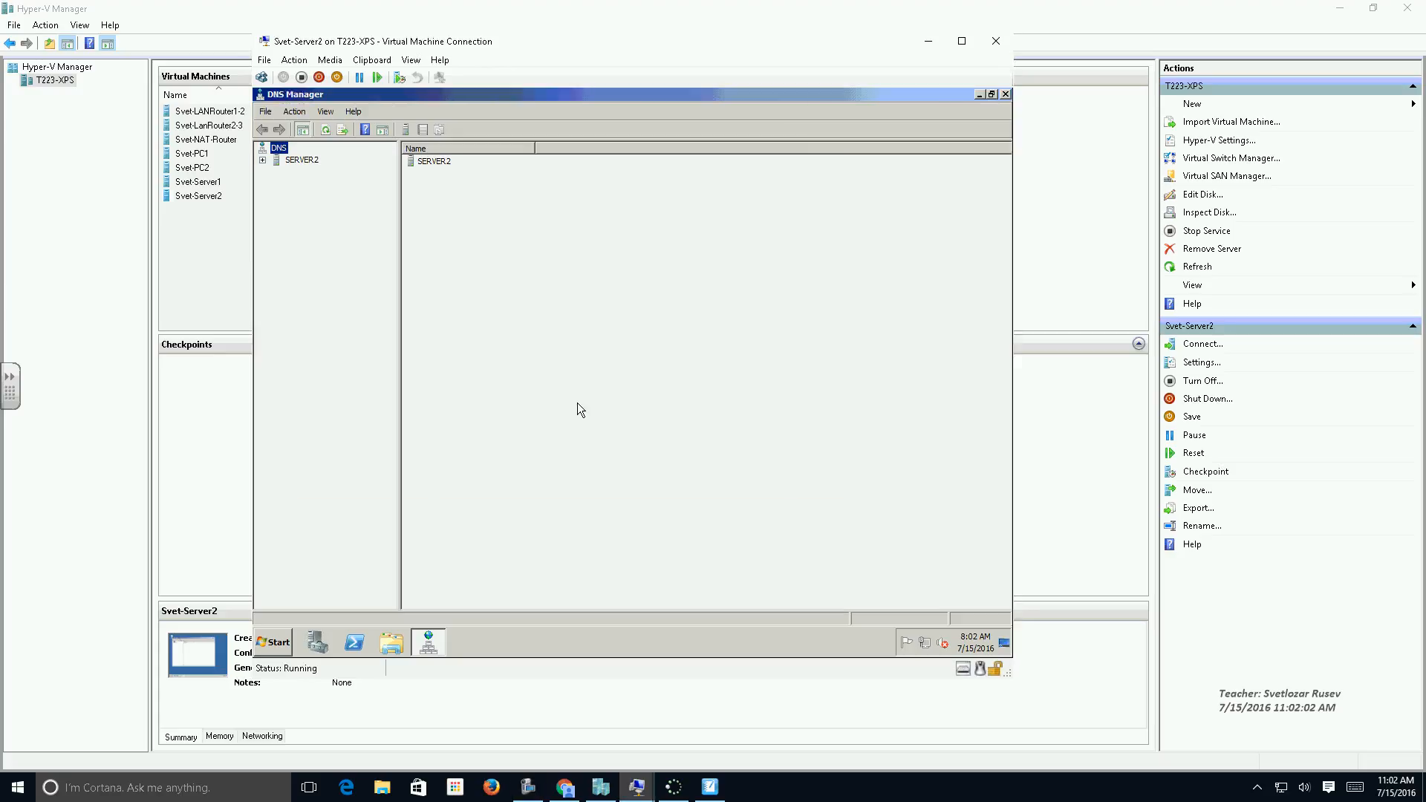
{"action": "left_click_drag", "start_coordinate": [399, 347], "coordinate": [462, 346]}
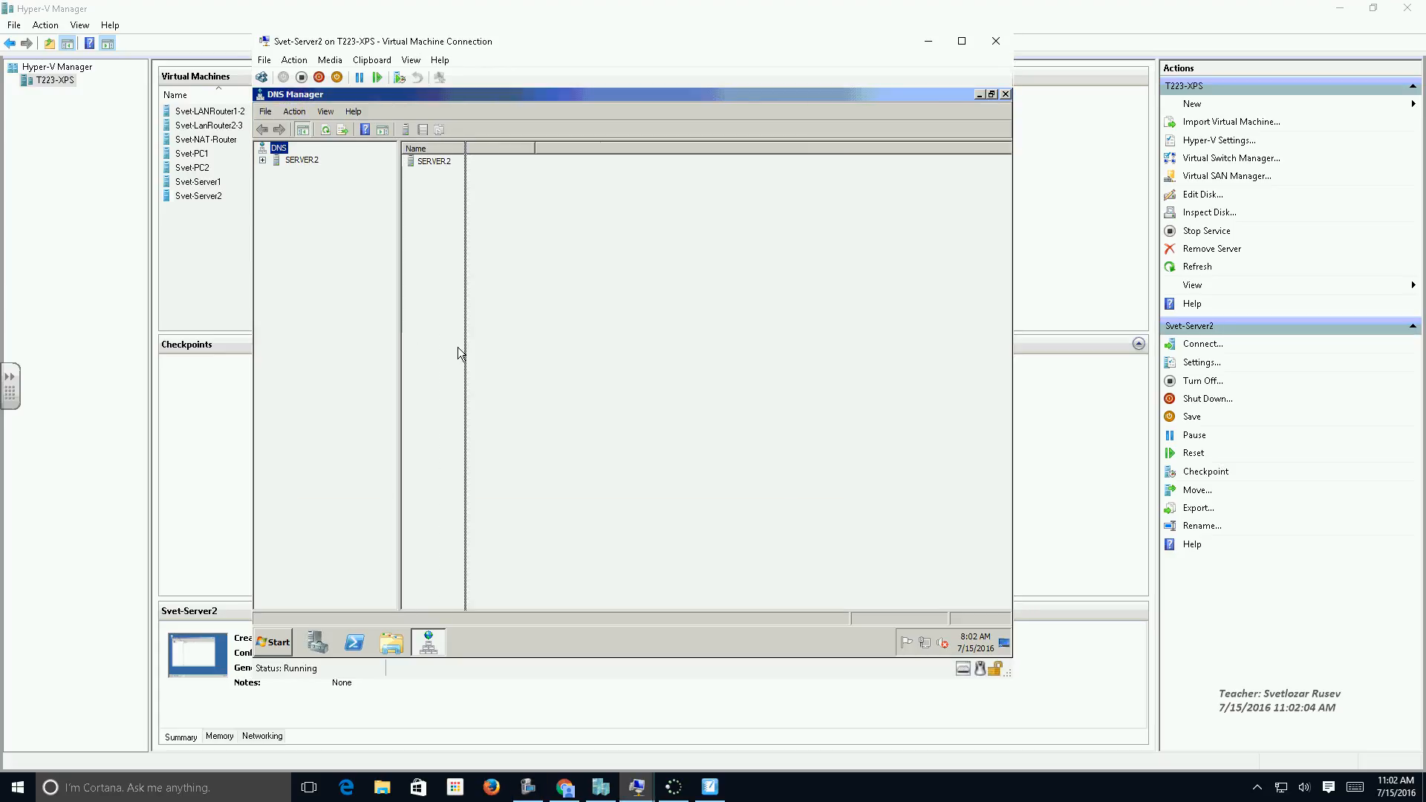
{"action": "left_click", "coordinate": [293, 161]}
{"action": "left_click", "coordinate": [263, 161]}
Start a new forward lookup zone on SERVER2 as a secondary zone named lab223.pec.
{"action": "left_click", "coordinate": [316, 184]}
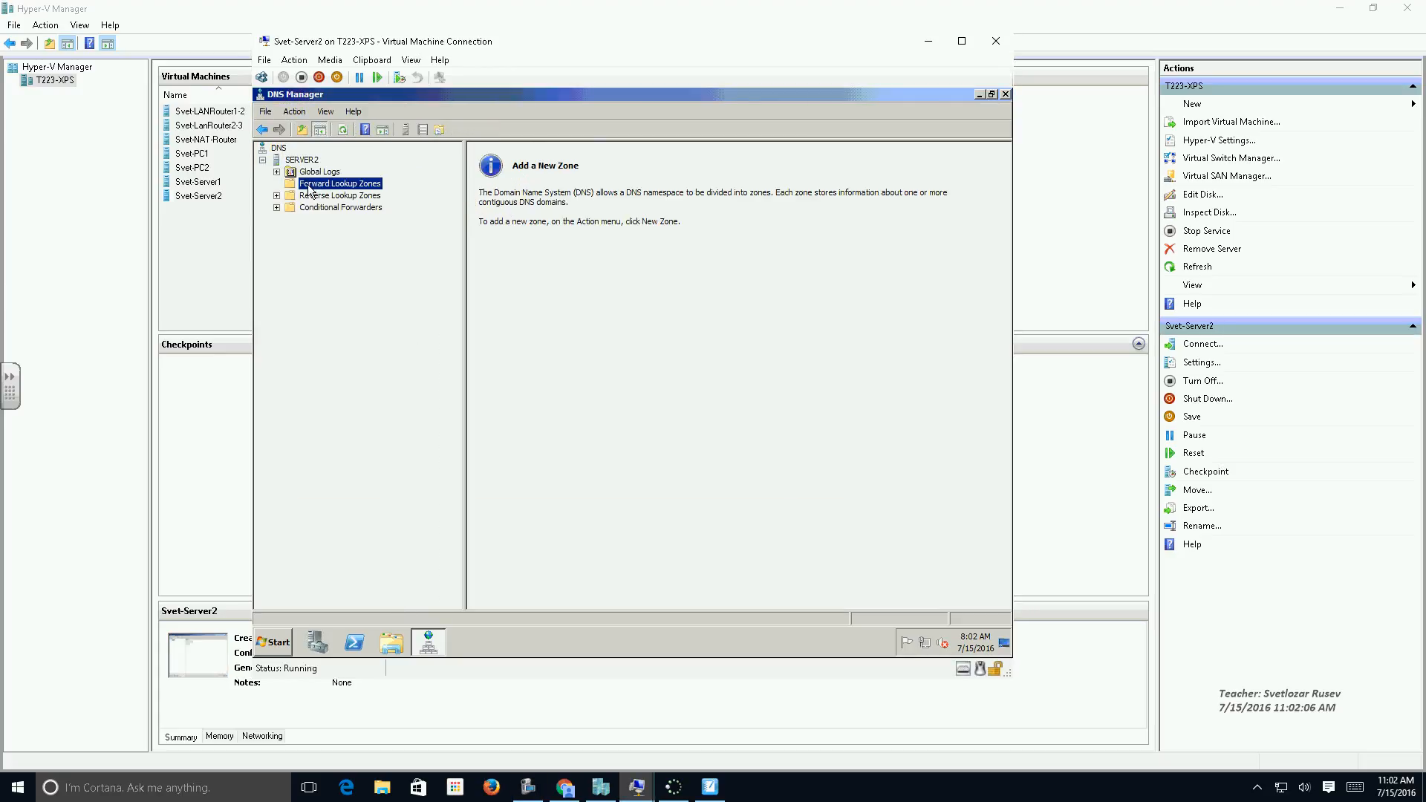
{"action": "right_click", "coordinate": [323, 186]}
{"action": "left_click", "coordinate": [354, 192]}
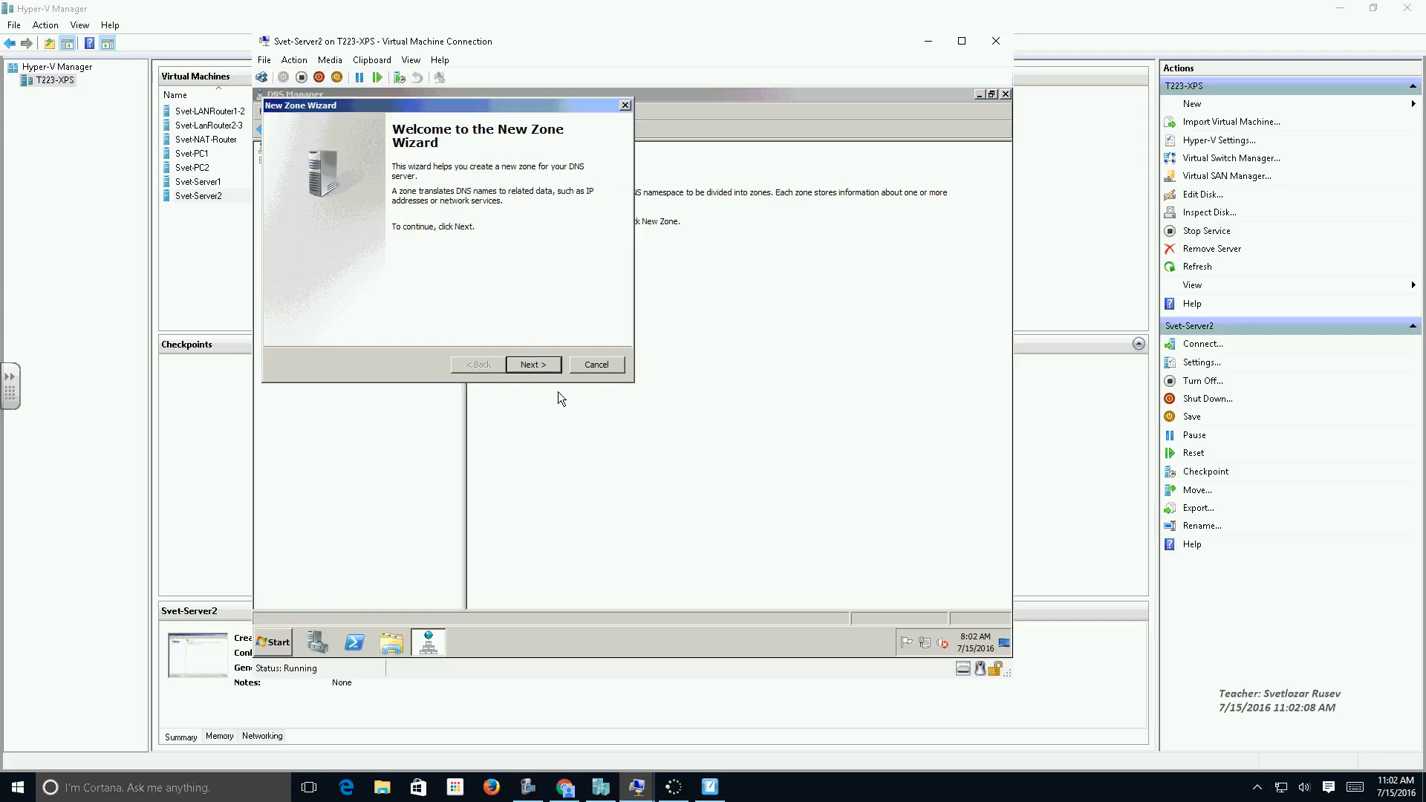
{"action": "left_click", "coordinate": [533, 365]}
{"action": "left_click", "coordinate": [326, 225]}
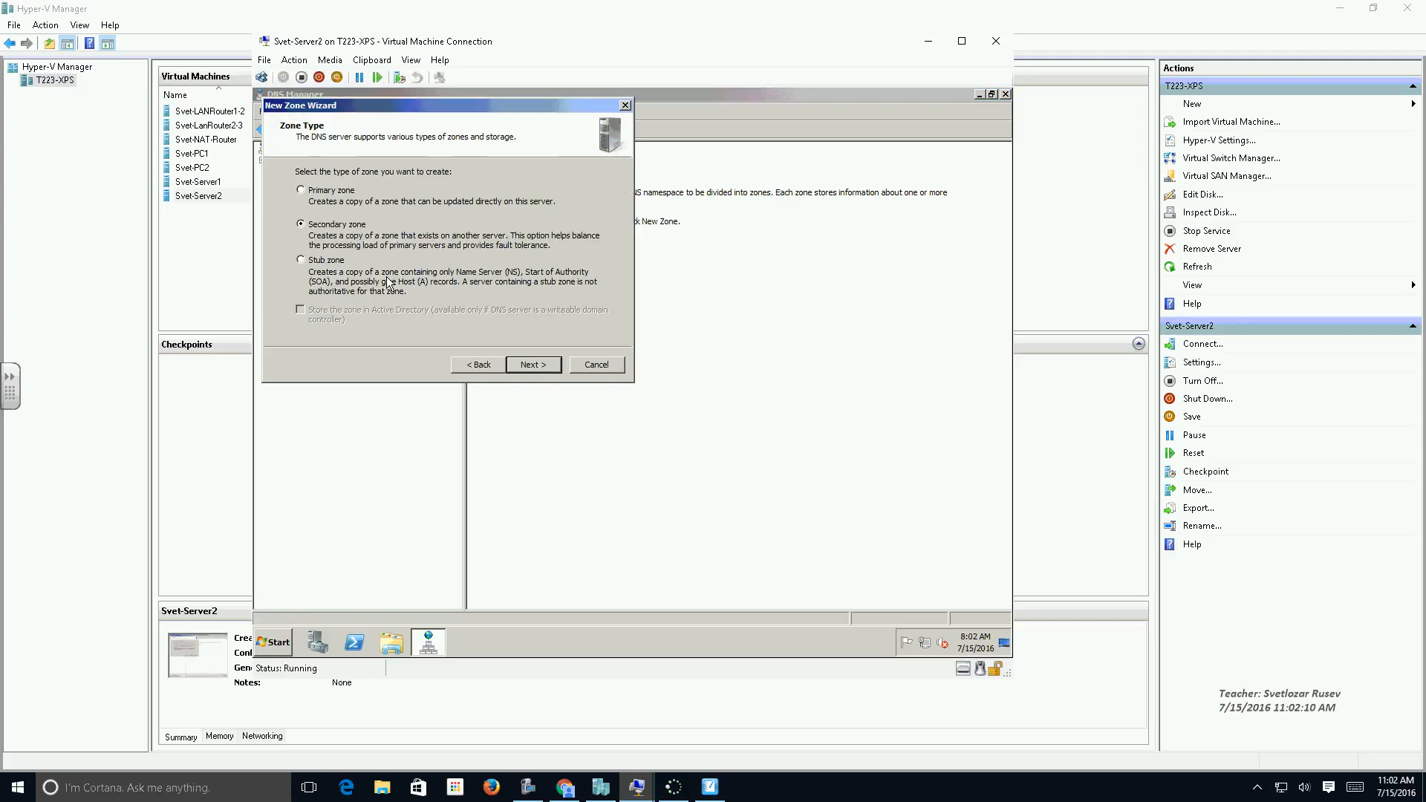
{"action": "left_click", "coordinate": [529, 366]}
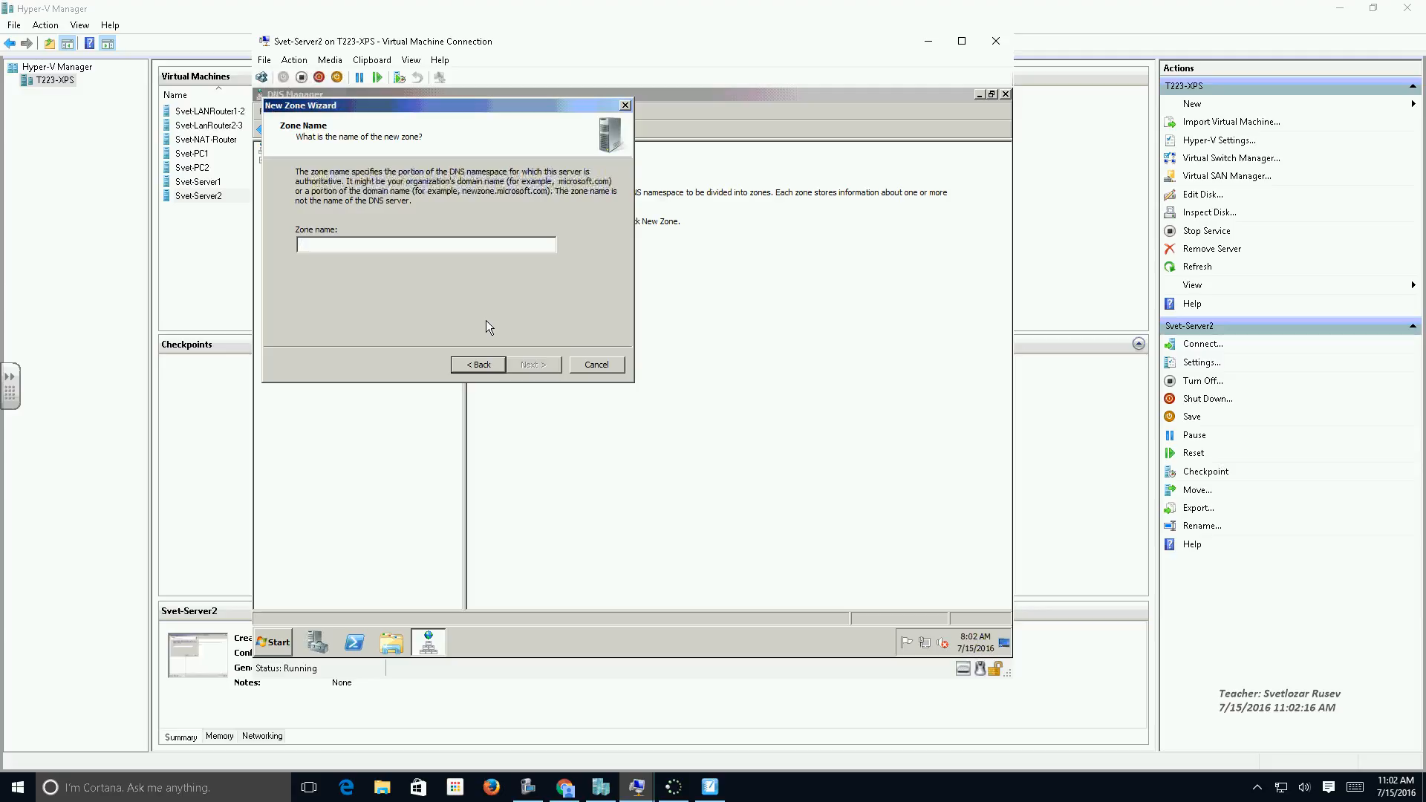
{"action": "type", "text": "lab223.pec"}
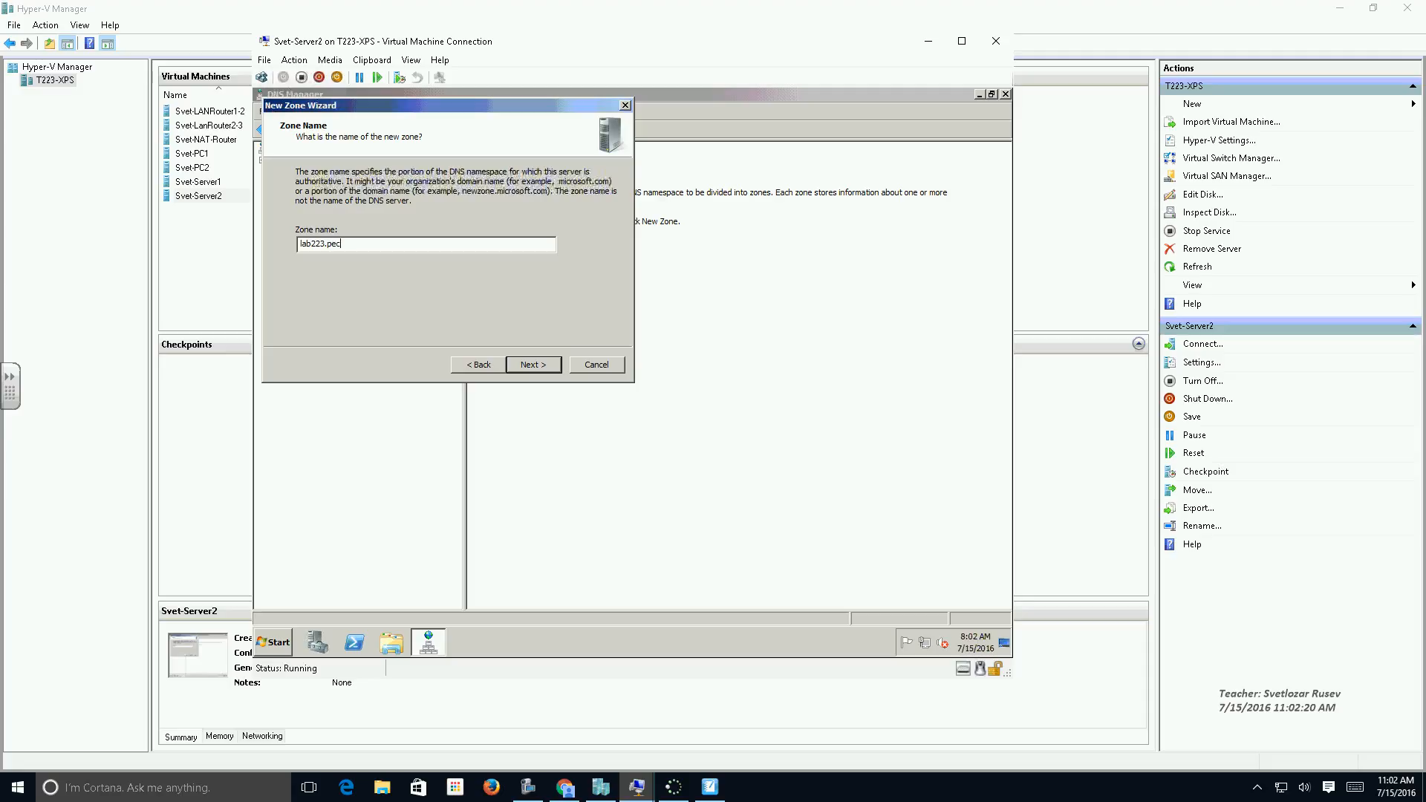
{"action": "left_click", "coordinate": [533, 365]}
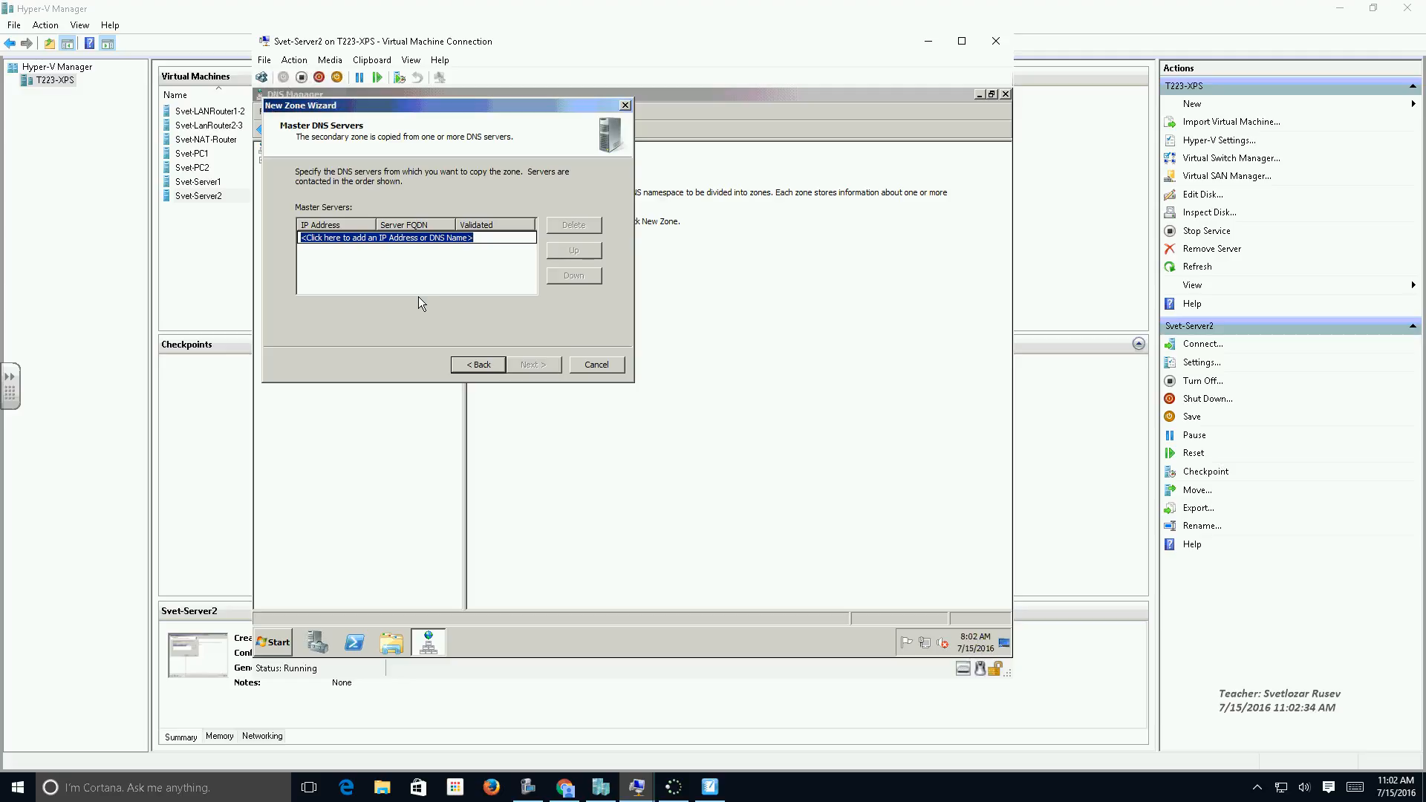
Specify 172.17.0.11 as the master DNS server from which the lab223.pec secondary zone is copied.
{"action": "type", "text": "1"}
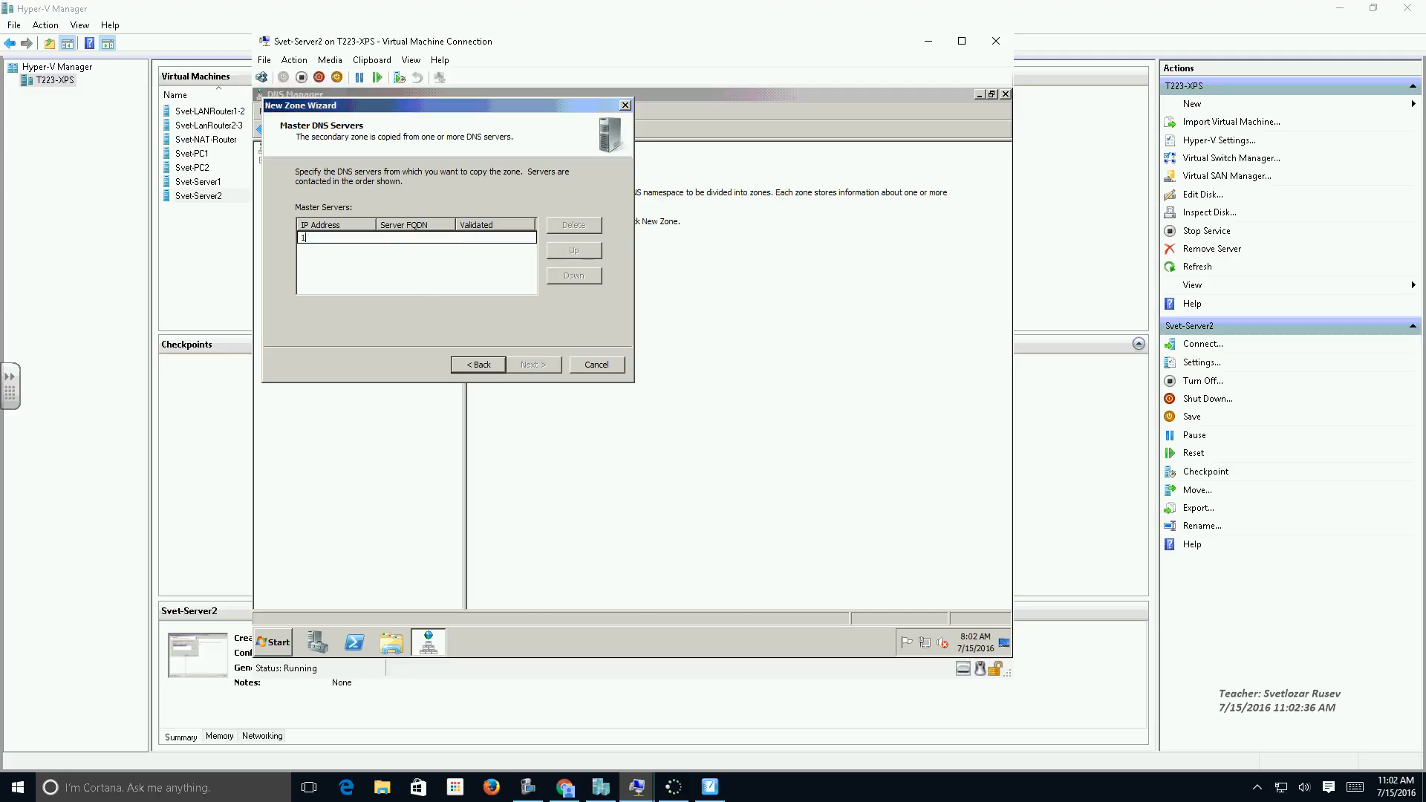
{"action": "type", "text": "72.17.0.11"}
{"action": "key", "text": "Return"}
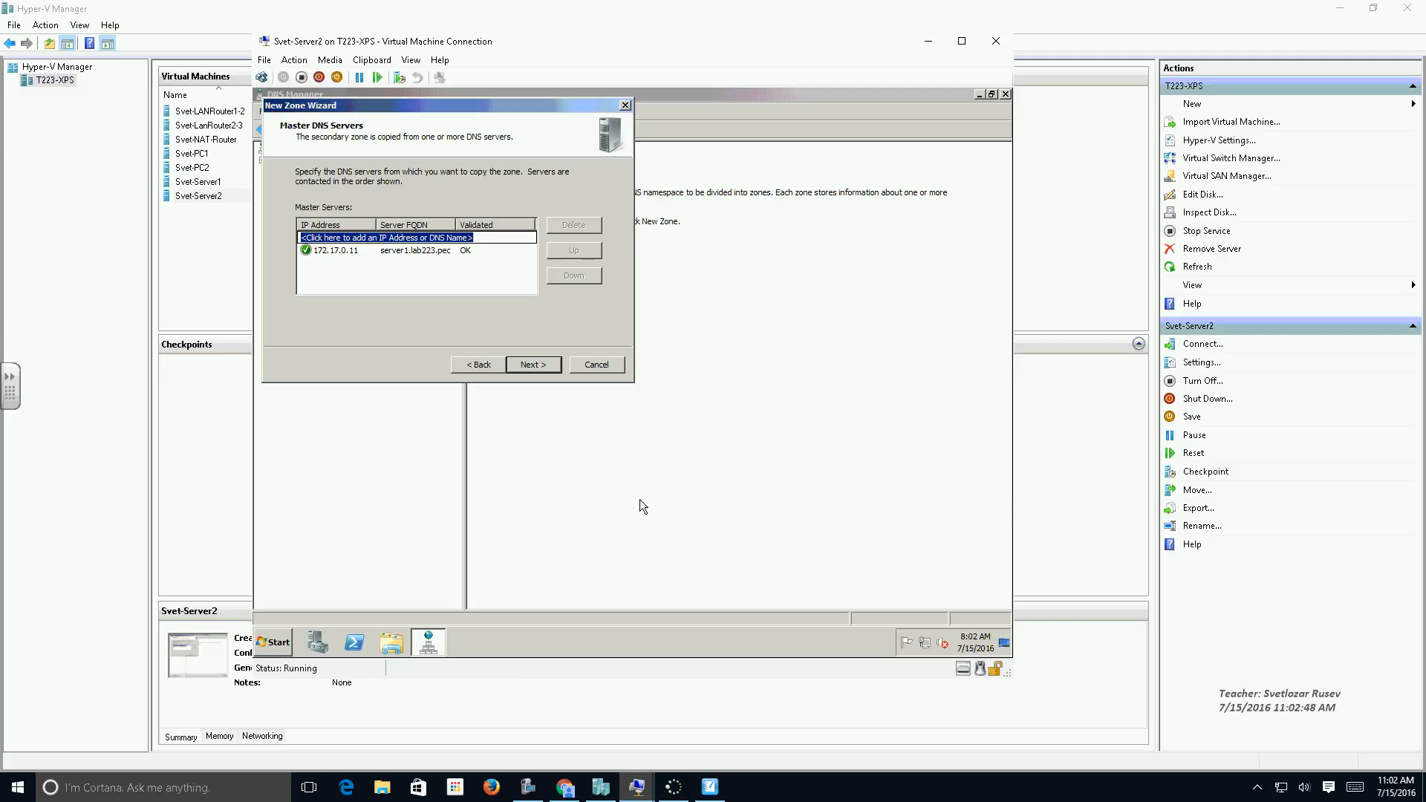
Check Server2's default DNS server by running nslookup in Command Prompt, and close the prompt window.
{"action": "left_click", "coordinate": [274, 643]}
{"action": "left_click", "coordinate": [334, 307]}
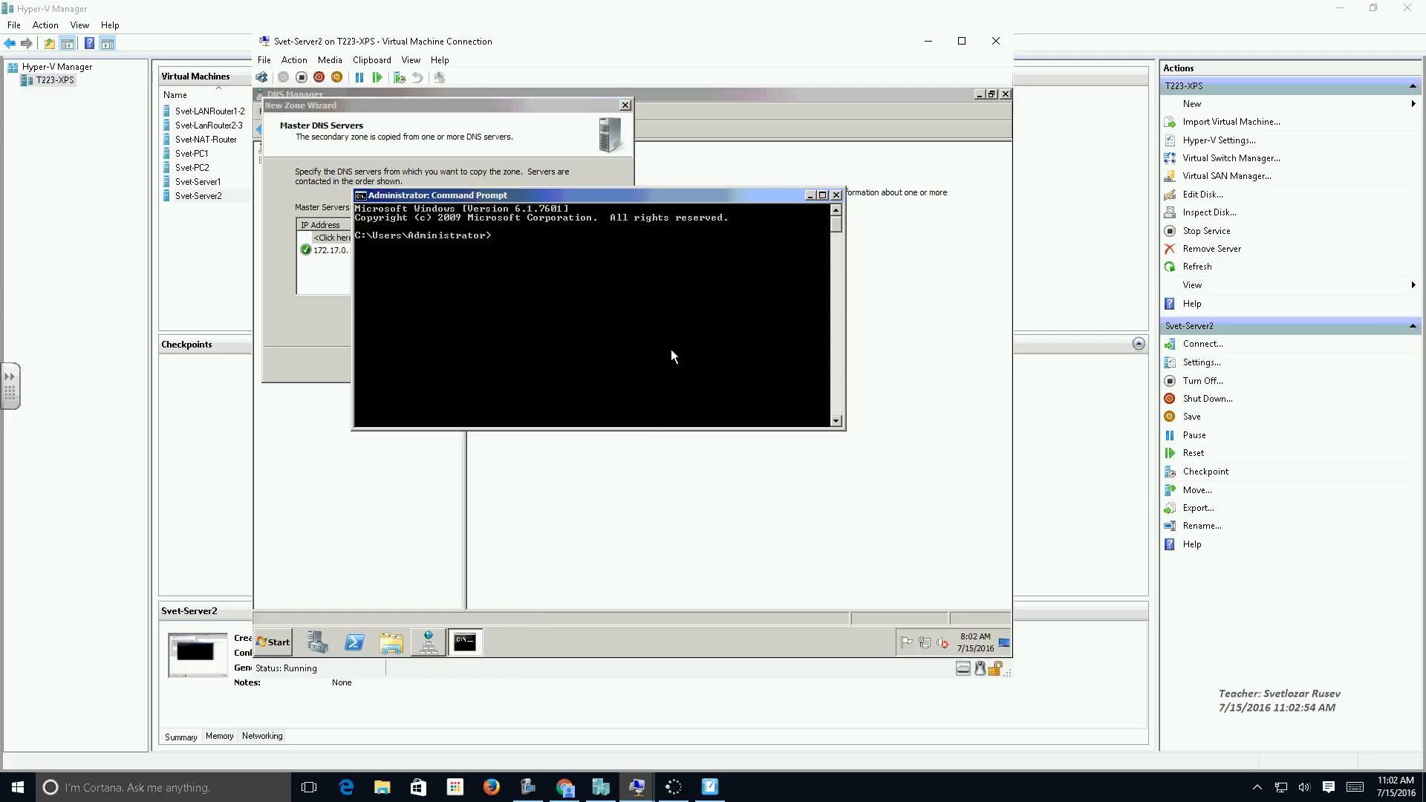
{"action": "type", "text": "nslookup"}
{"action": "key", "text": "Return"}
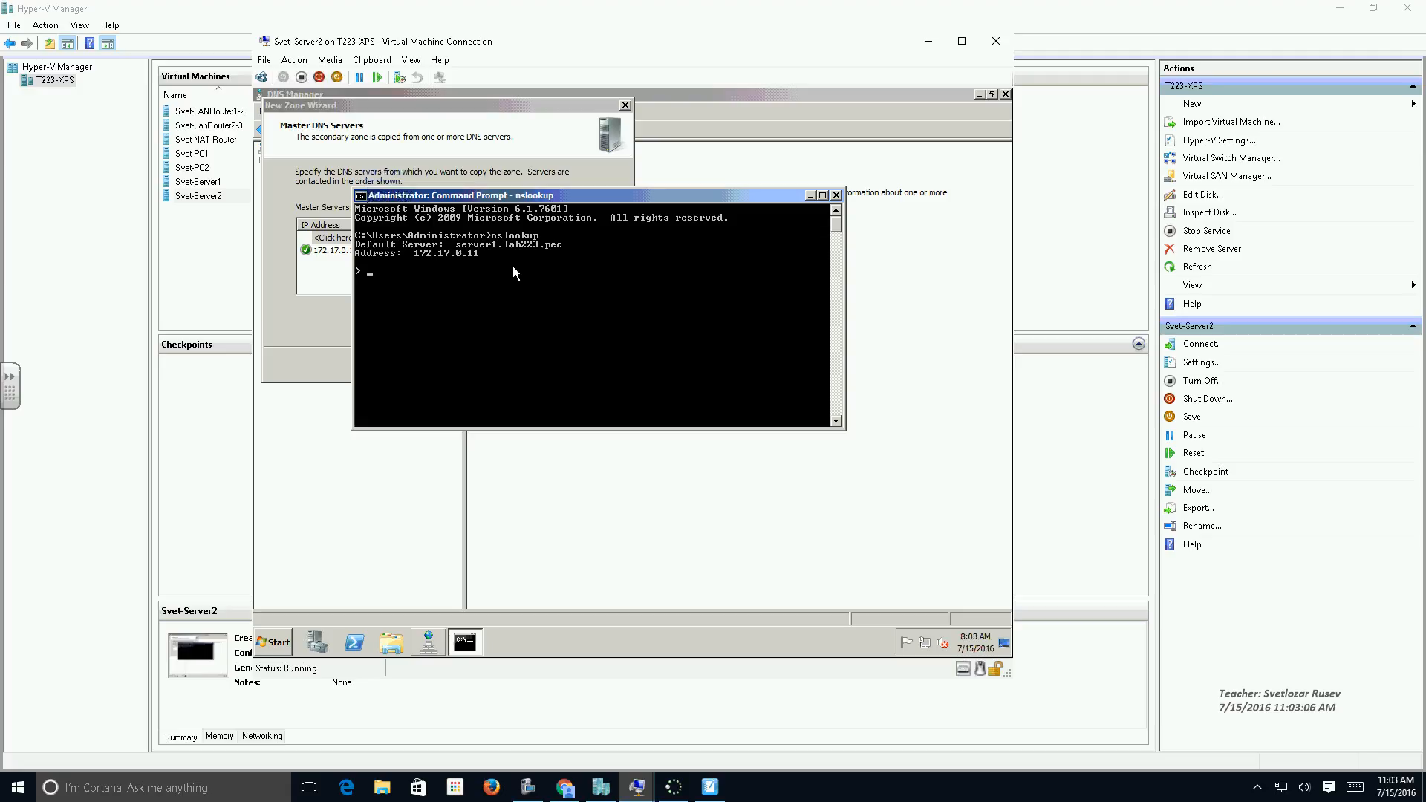
{"action": "left_click", "coordinate": [837, 195]}
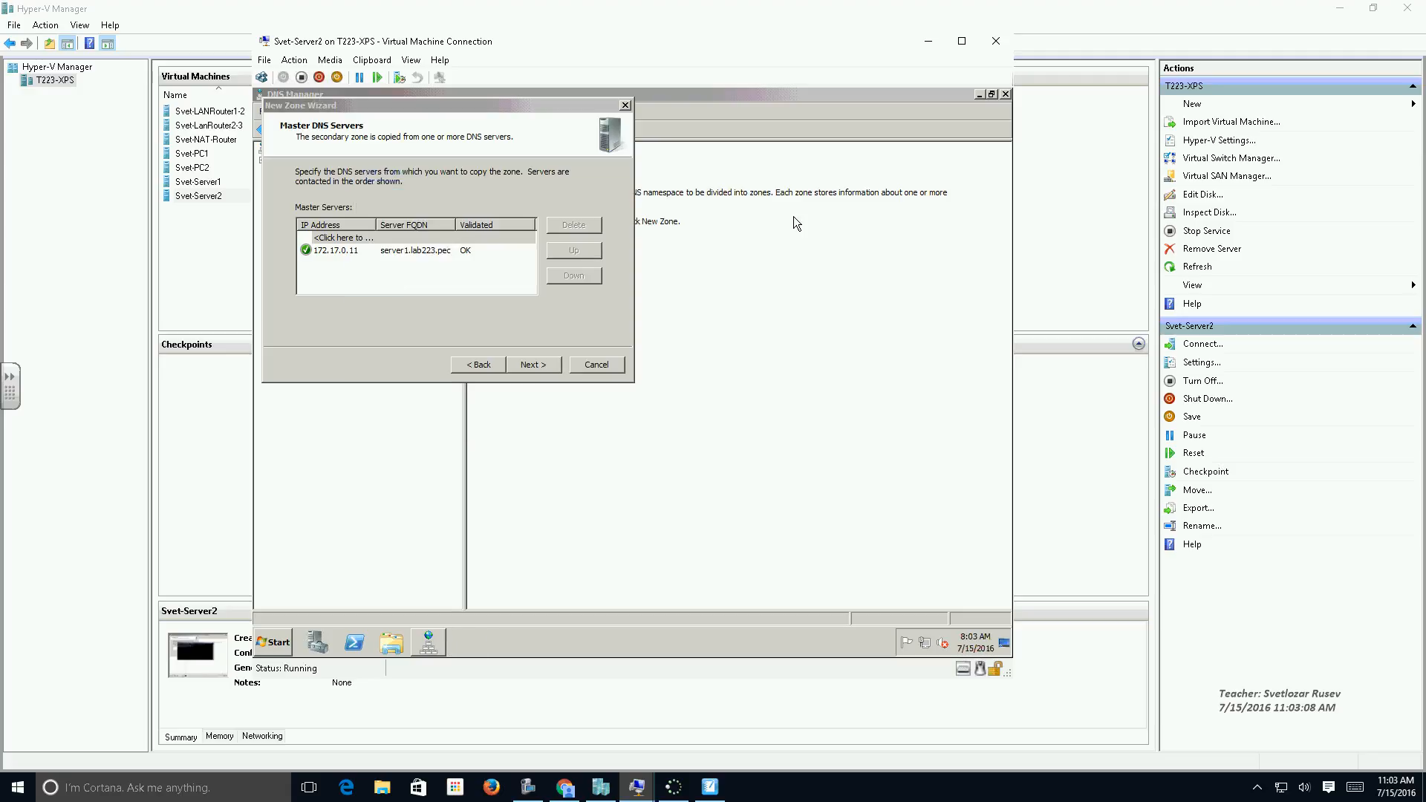
Finish creating the lab223.pec secondary zone and refresh its contents under Forward Lookup Zones.
{"action": "left_click", "coordinate": [533, 364]}
{"action": "left_click", "coordinate": [533, 365]}
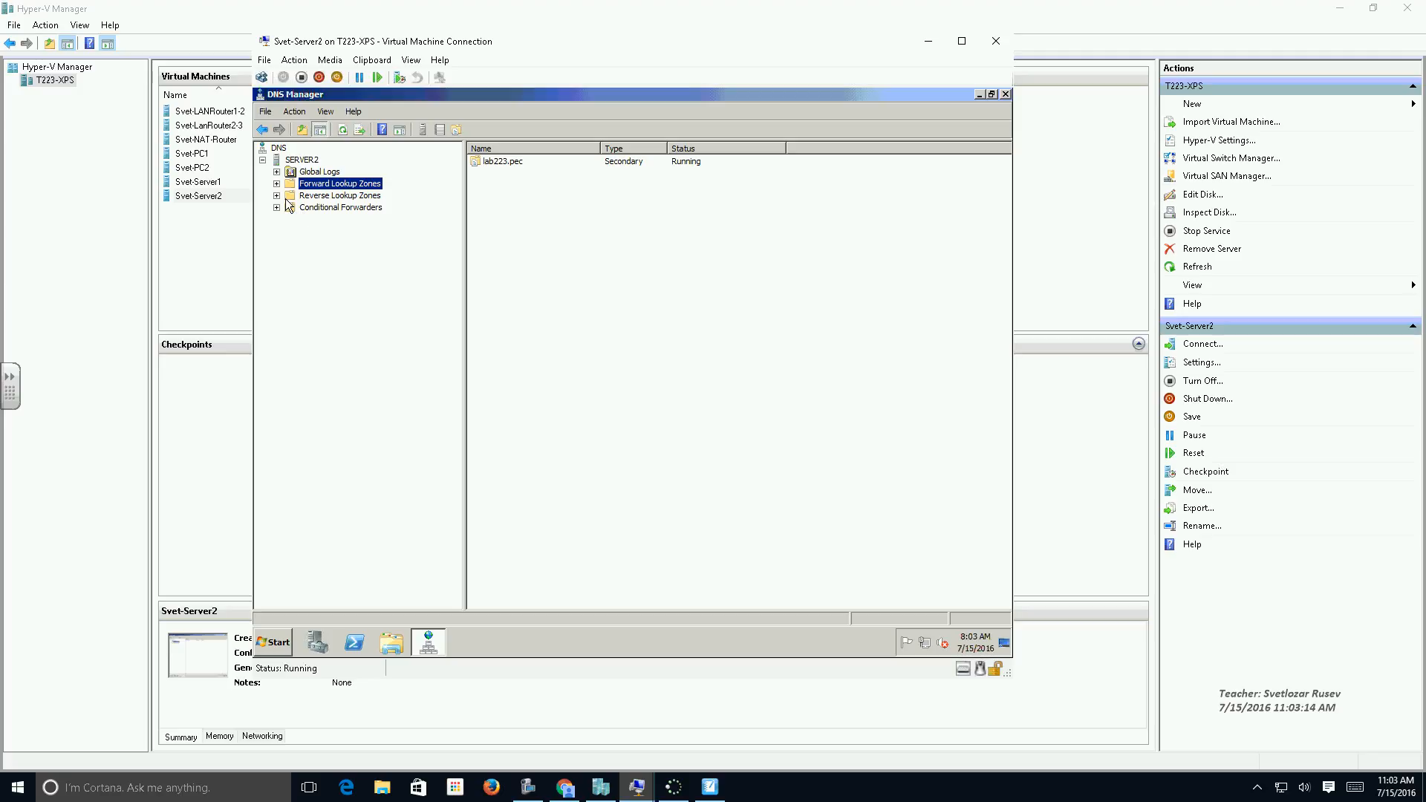
{"action": "left_click", "coordinate": [277, 183]}
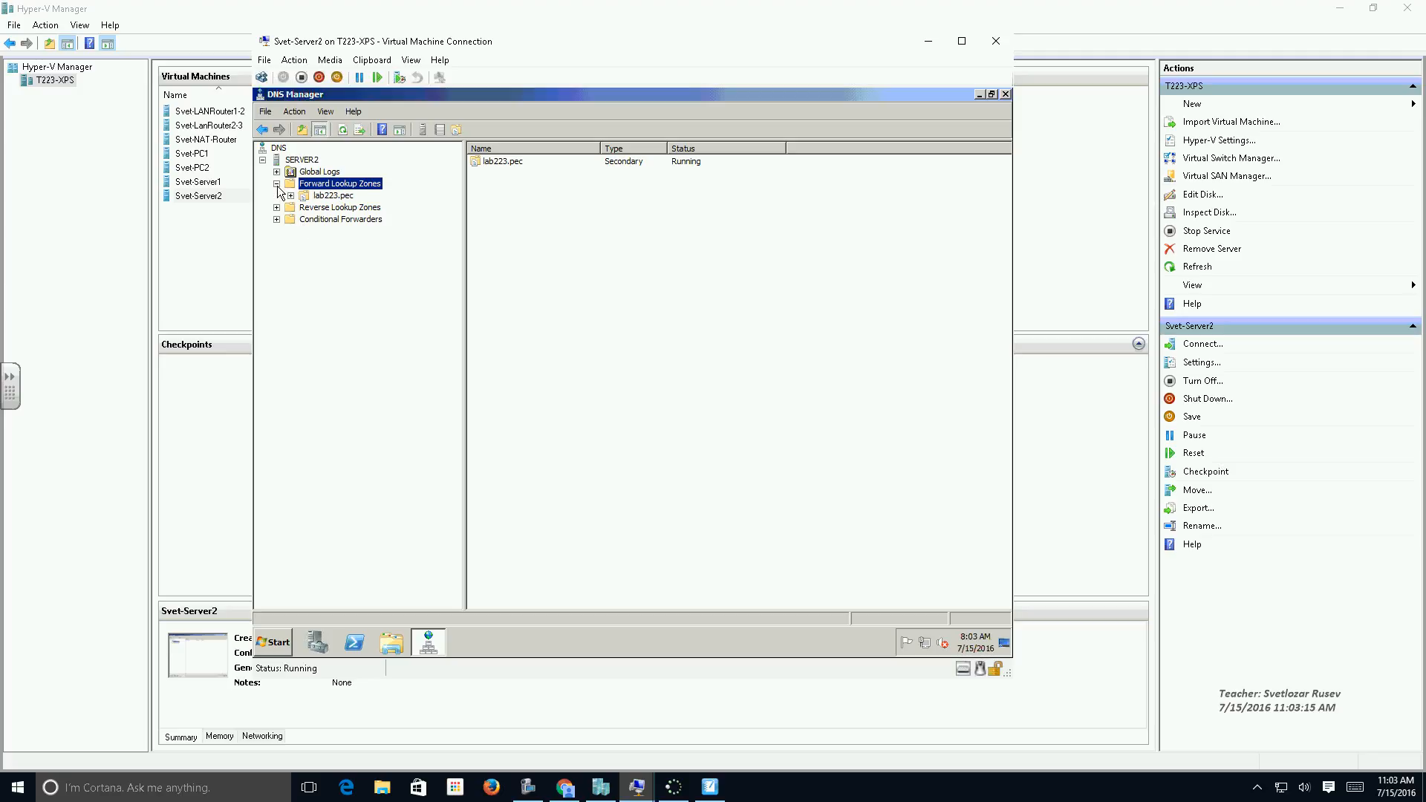
{"action": "left_click", "coordinate": [319, 197]}
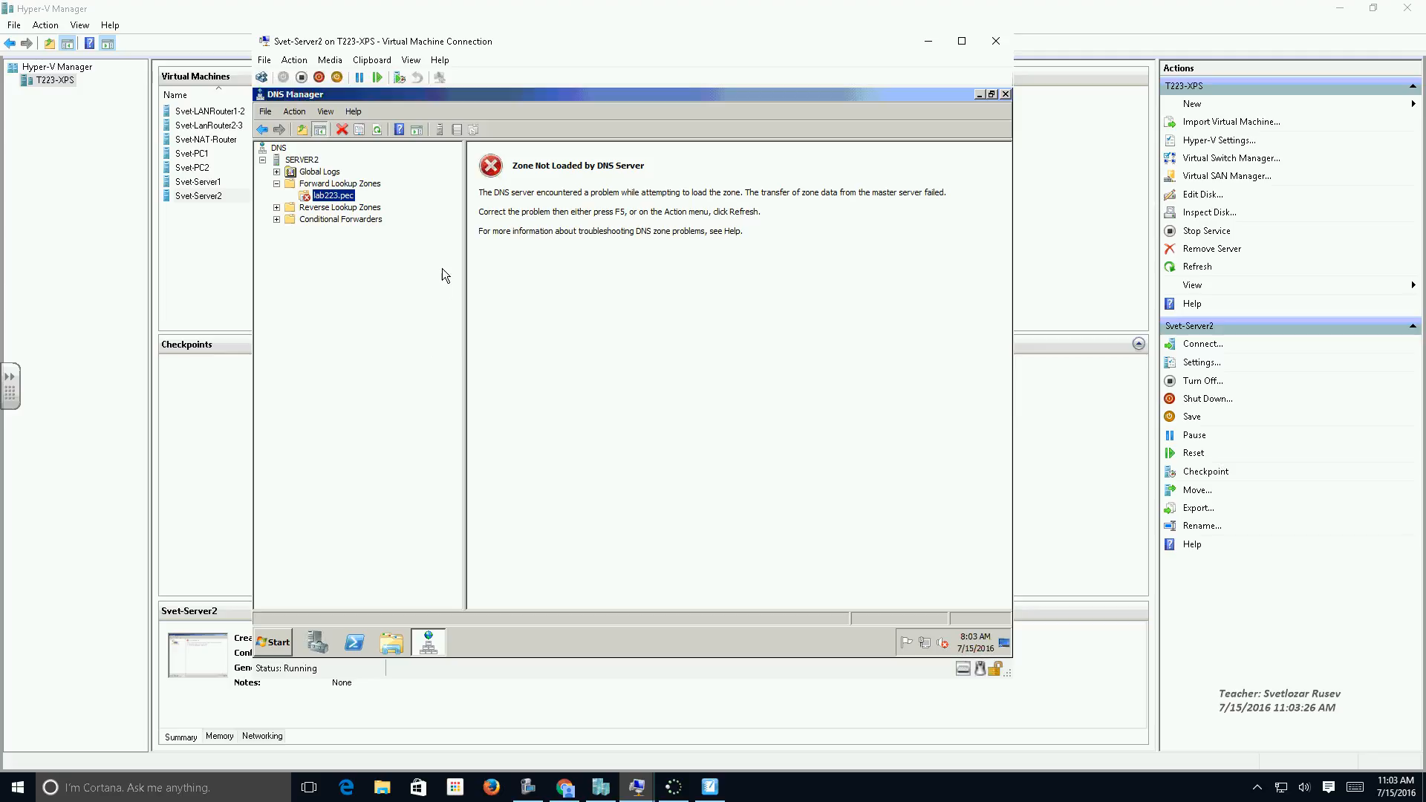
{"action": "left_click", "coordinate": [379, 131]}
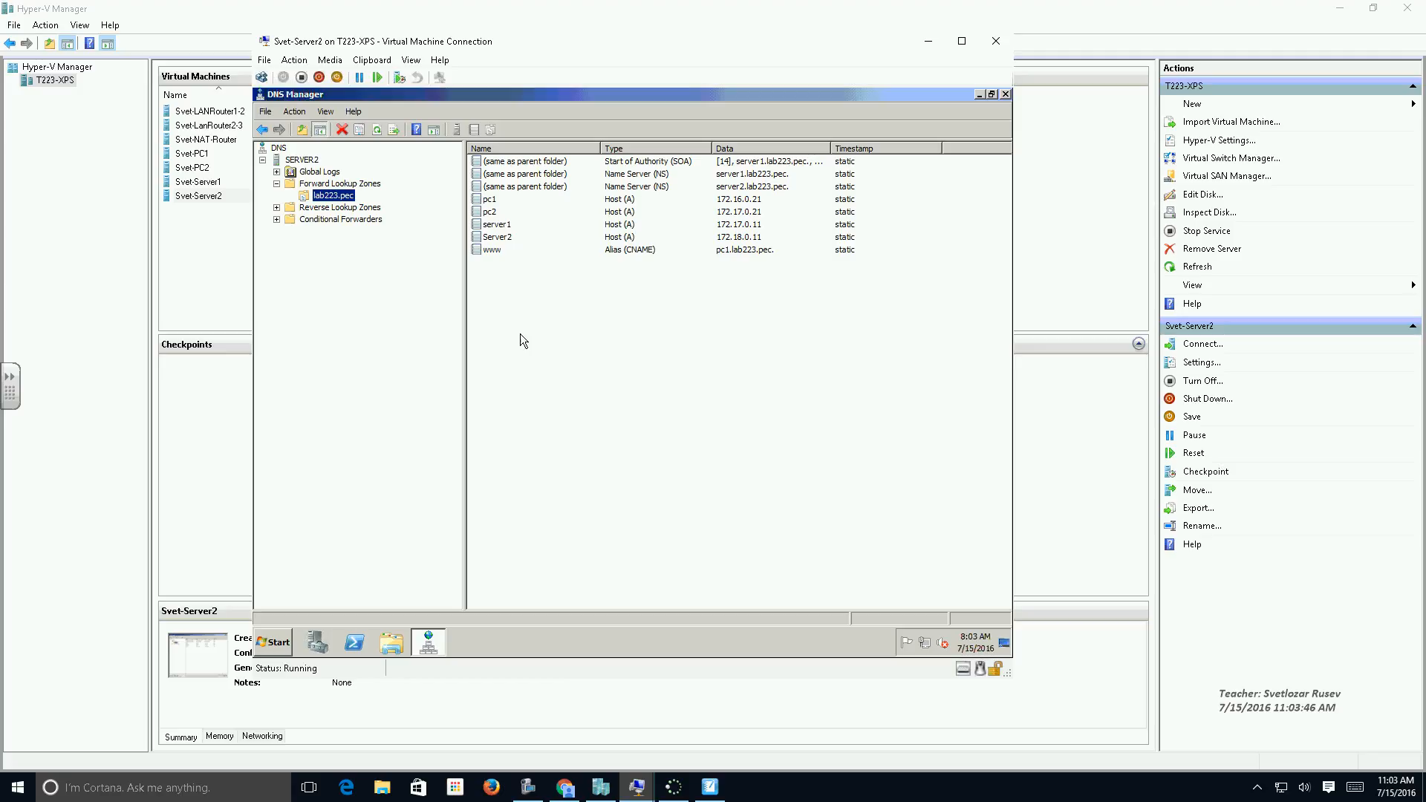
Switch to SMART Notebook to review the network diagram, and return to Server2's DNS Manager.
{"action": "left_click", "coordinate": [710, 788]}
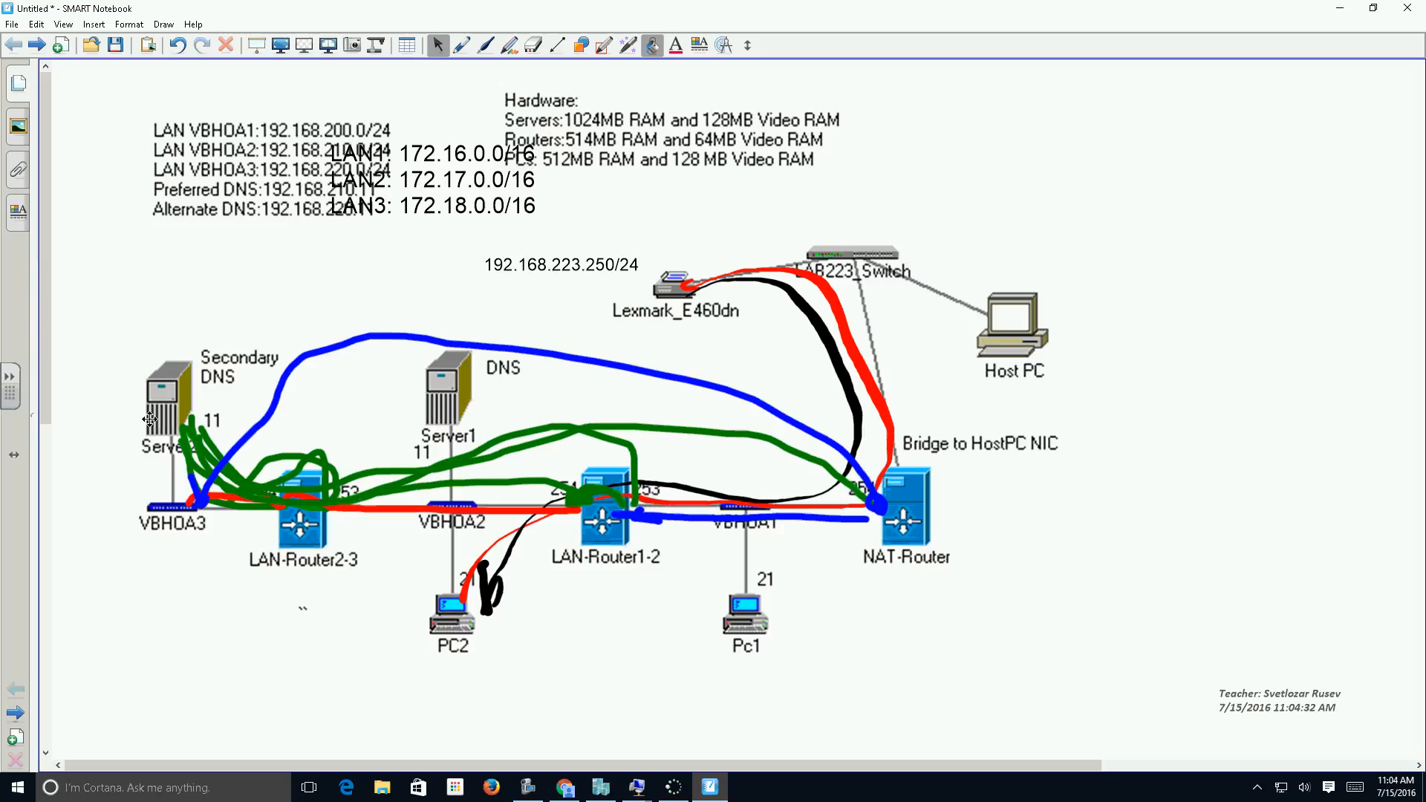
{"action": "left_click", "coordinate": [1341, 9]}
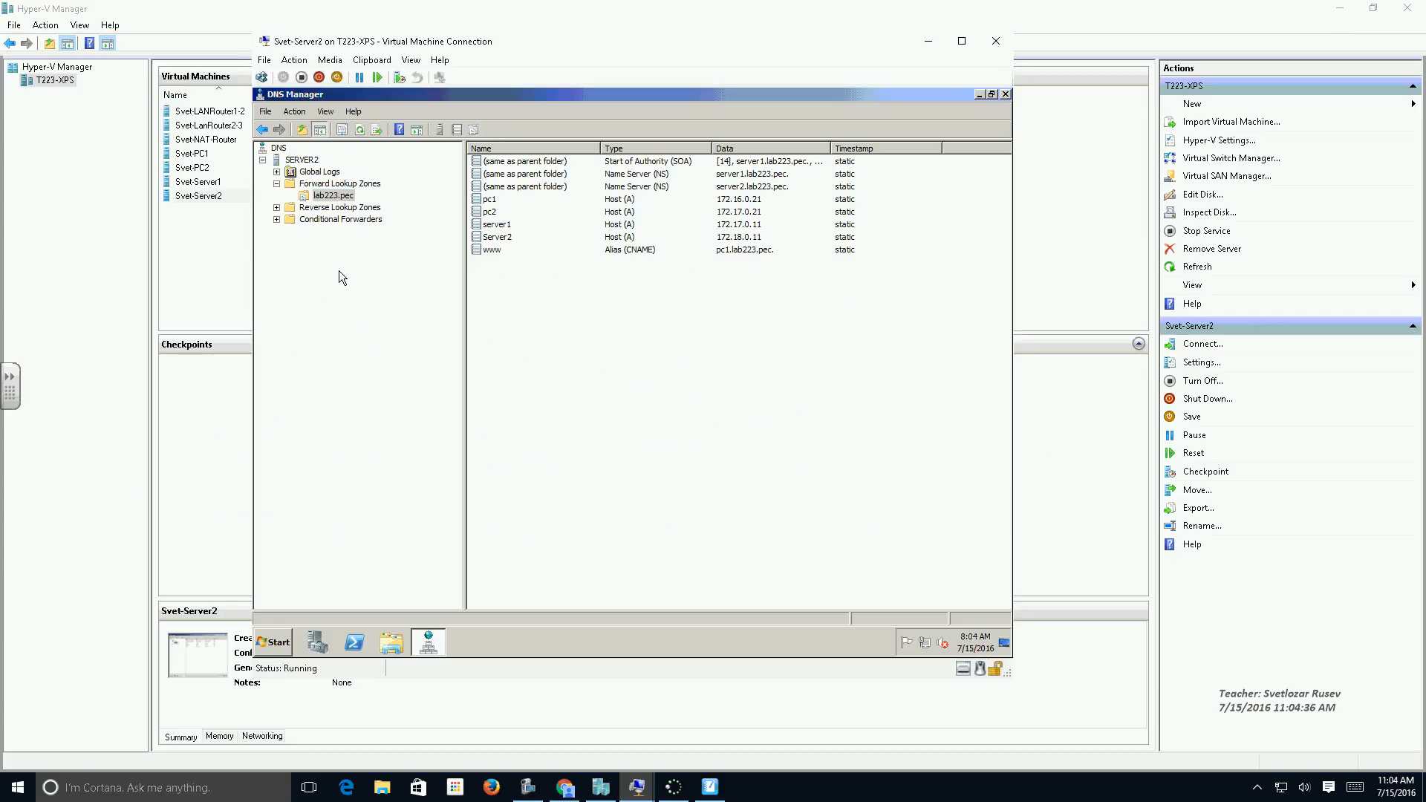
Start a new reverse lookup zone on SERVER2 as a secondary zone for IPv4 addresses.
{"action": "left_click", "coordinate": [300, 209]}
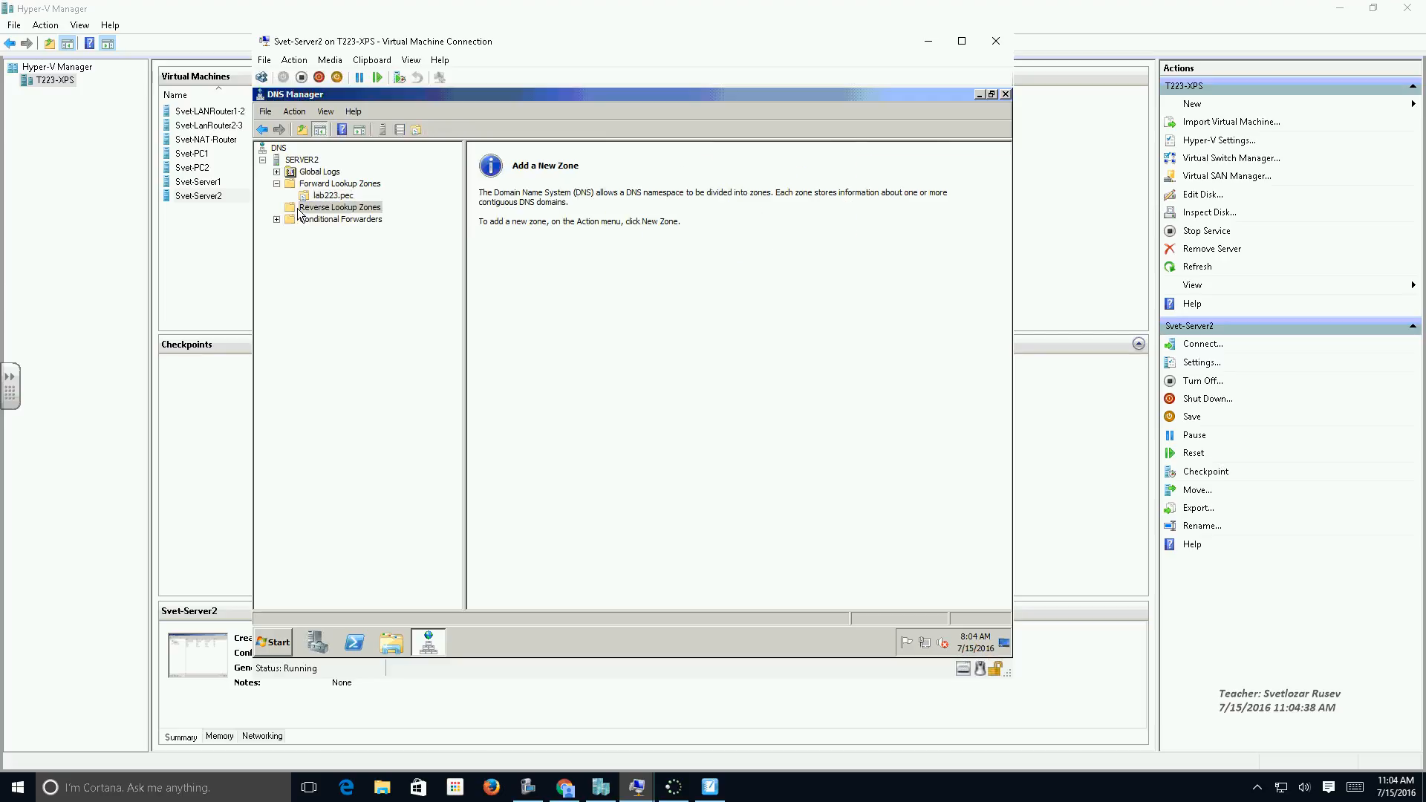
{"action": "right_click", "coordinate": [325, 211]}
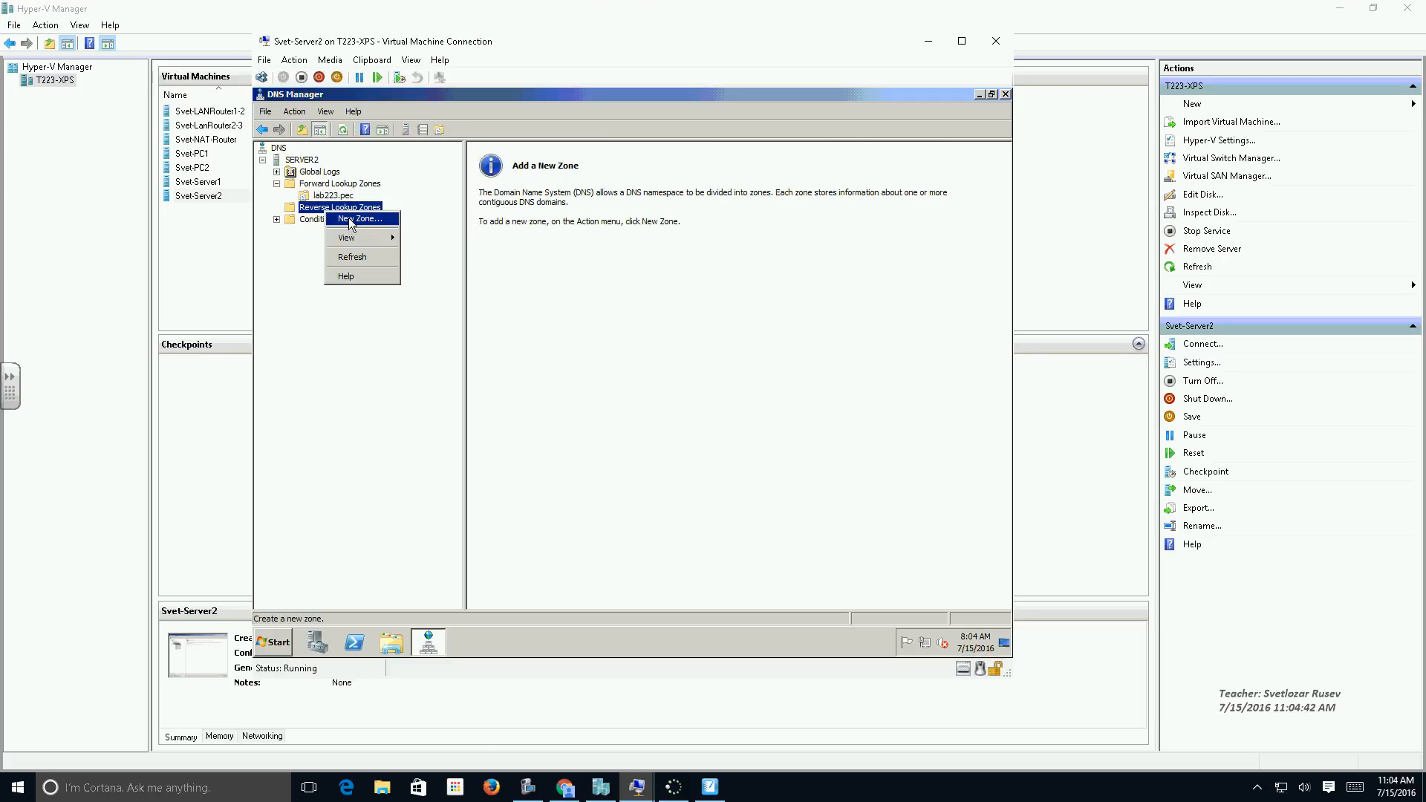
{"action": "left_click", "coordinate": [351, 219]}
{"action": "left_click", "coordinate": [533, 367]}
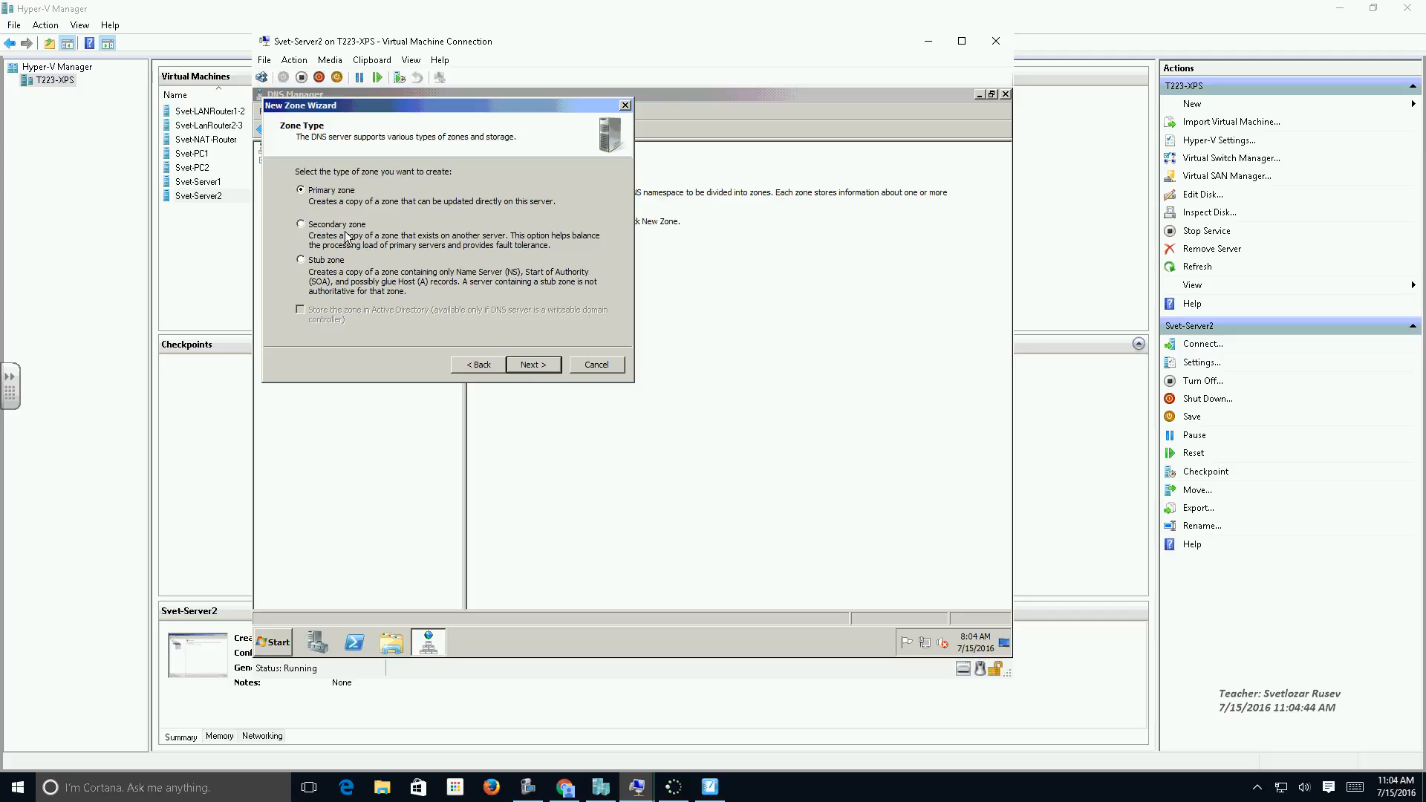
{"action": "left_click", "coordinate": [338, 225]}
{"action": "left_click", "coordinate": [516, 363]}
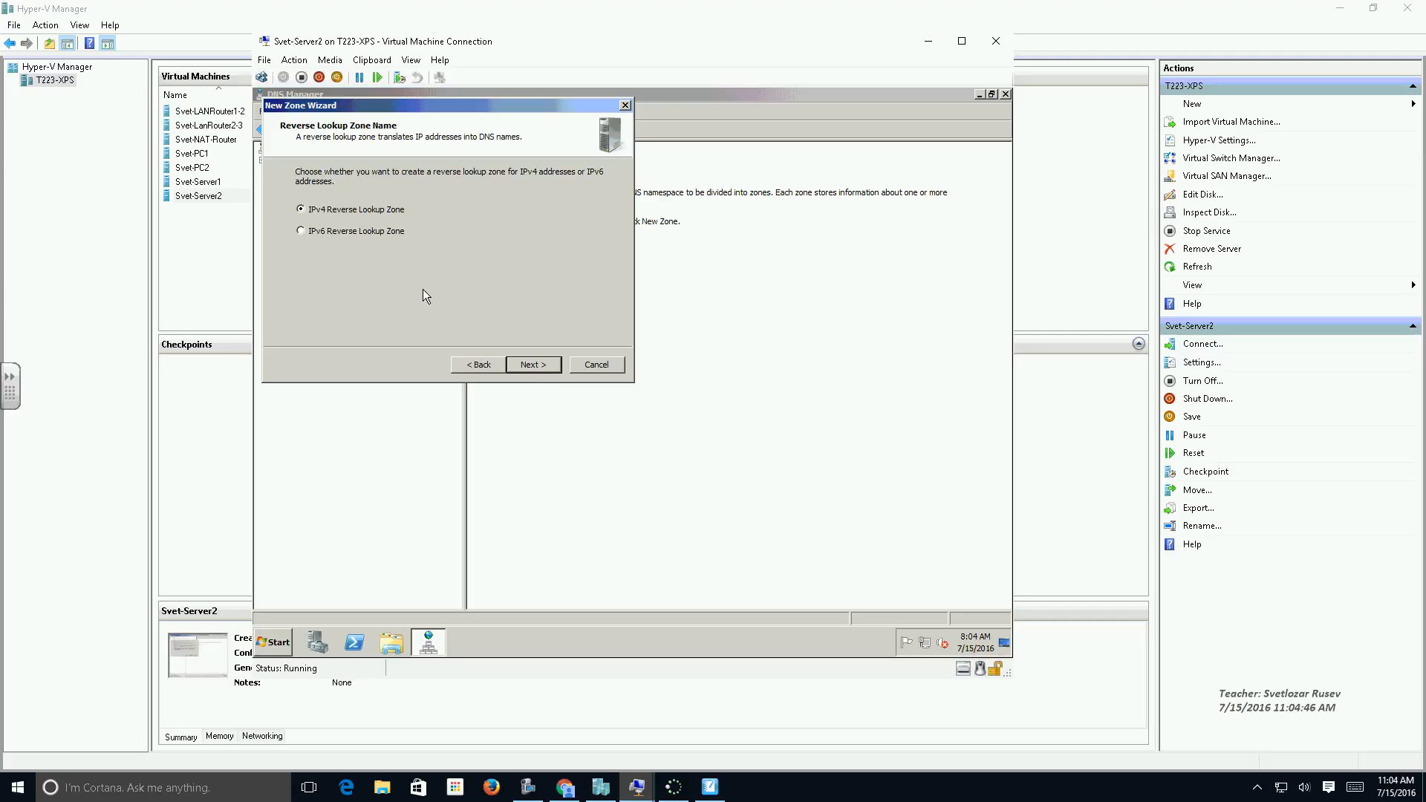
{"action": "left_click", "coordinate": [520, 365]}
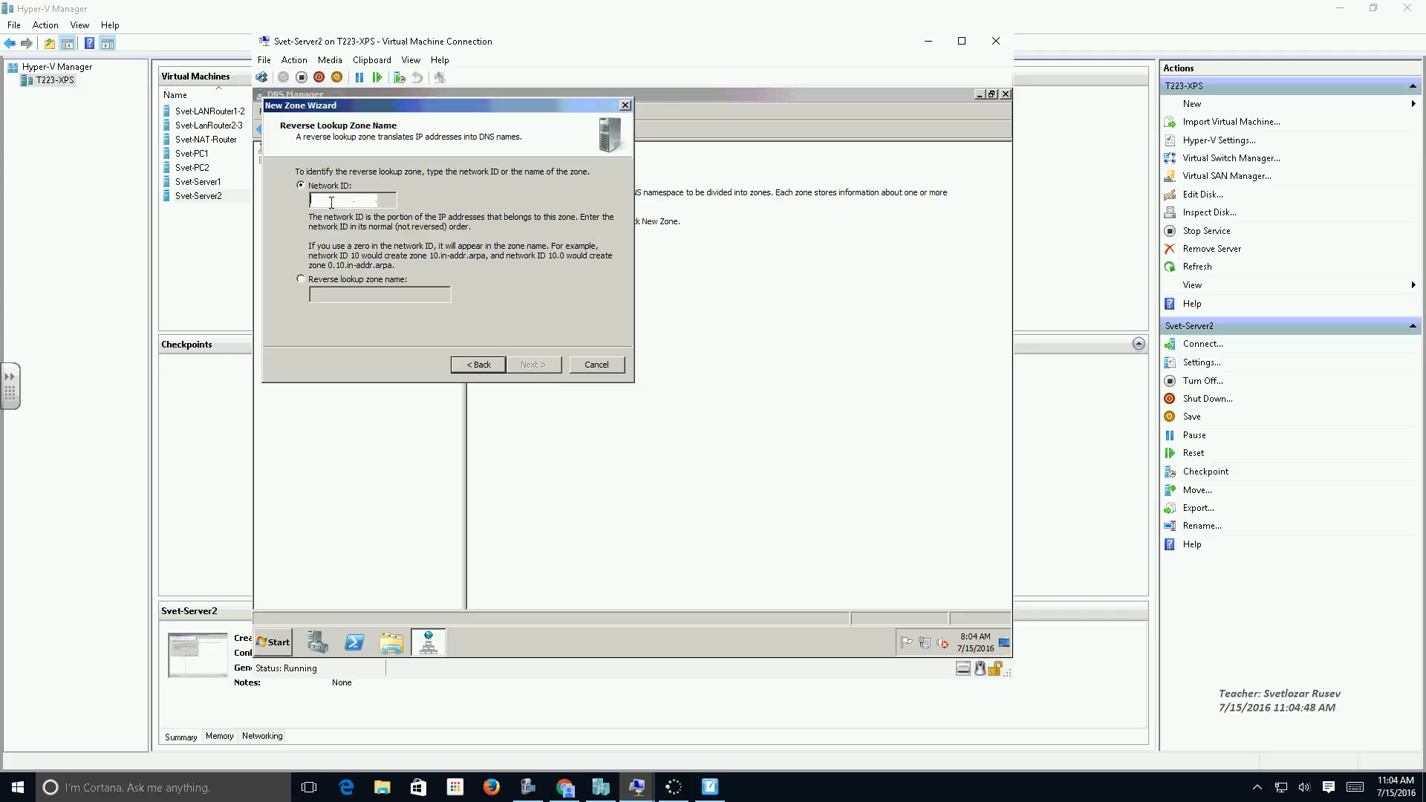
Set the network ID of the new reverse lookup zone to 172.16.0 and continue to the master servers.
{"action": "type", "text": "172"}
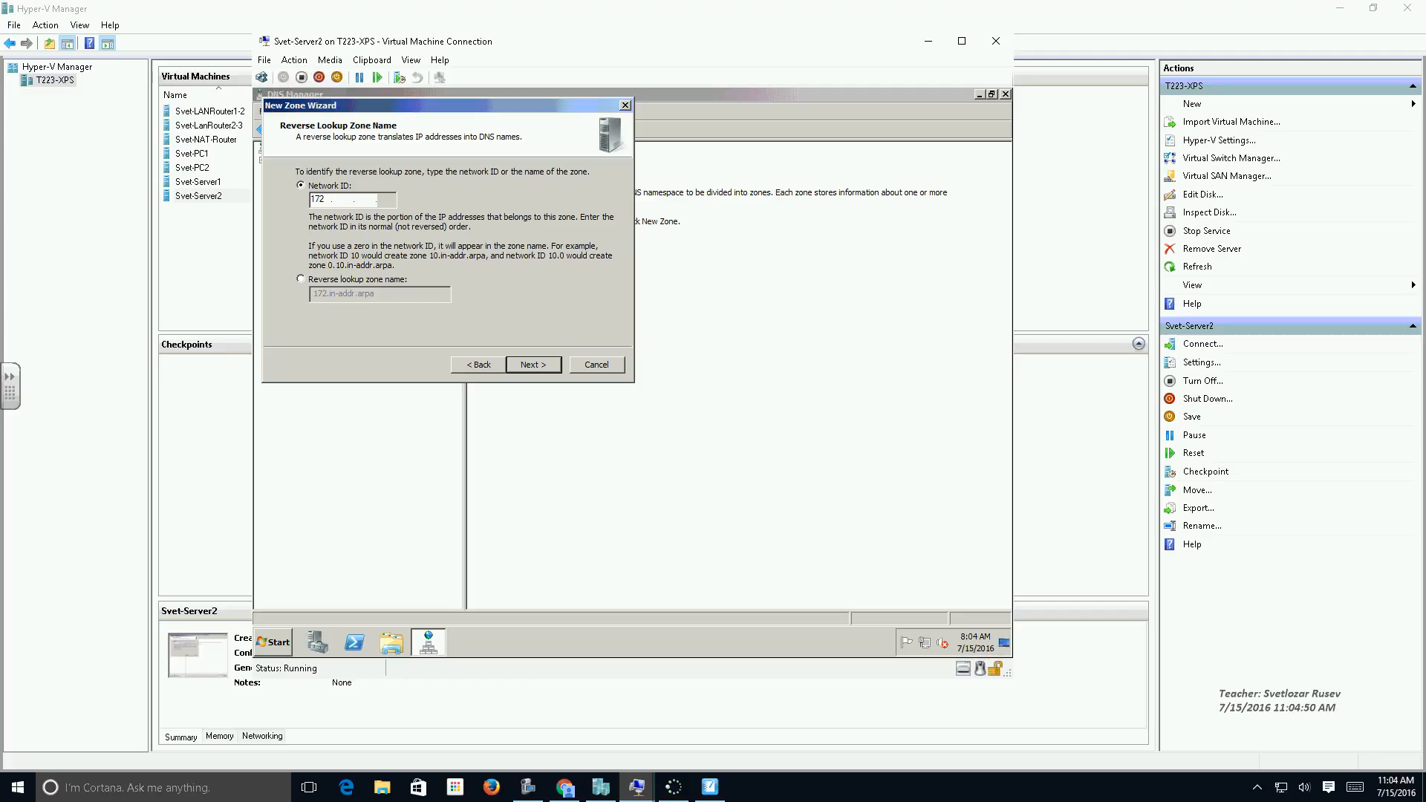
{"action": "key", "text": "BackSpace"}
{"action": "key", "text": "BackSpace"}
{"action": "key", "text": "BackSpace"}
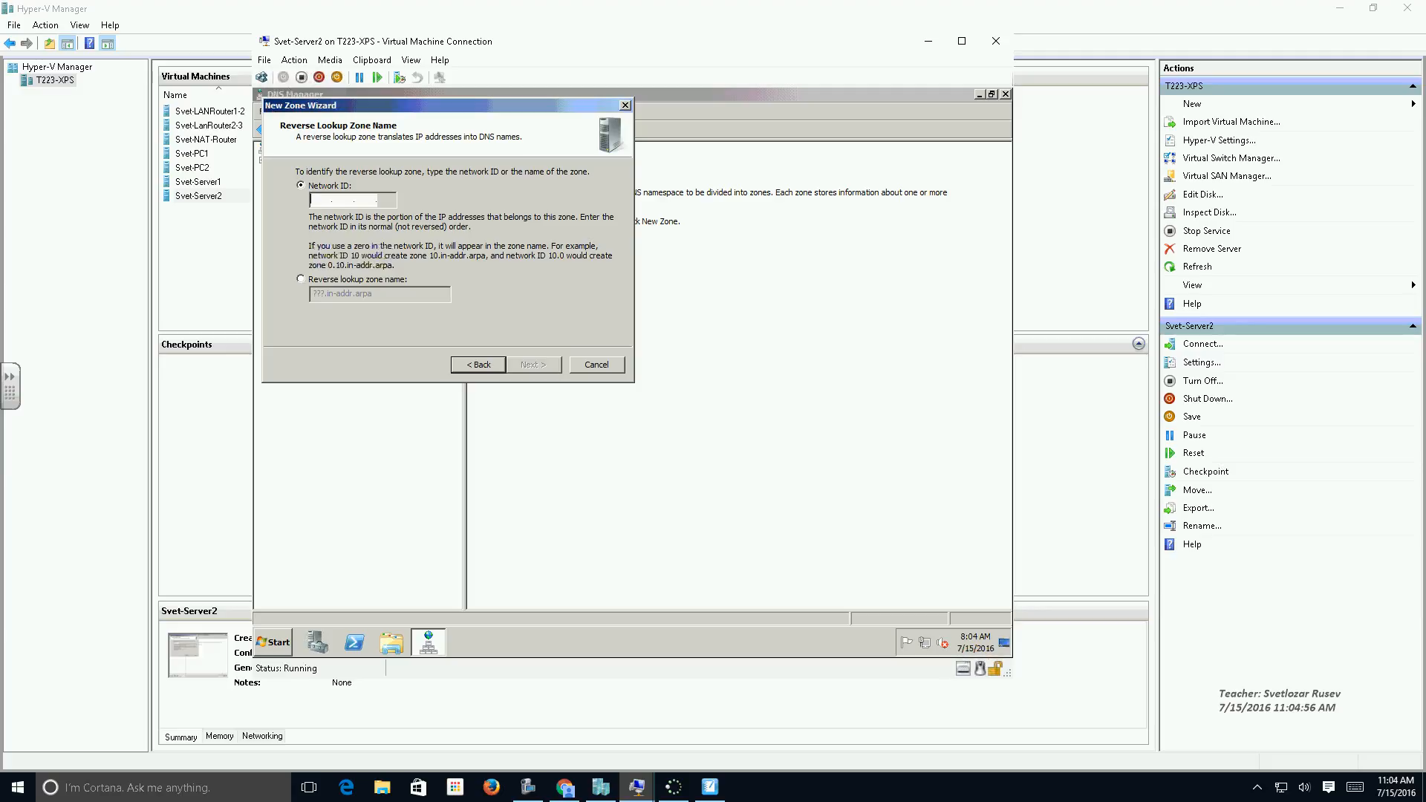
{"action": "type", "text": "172."}
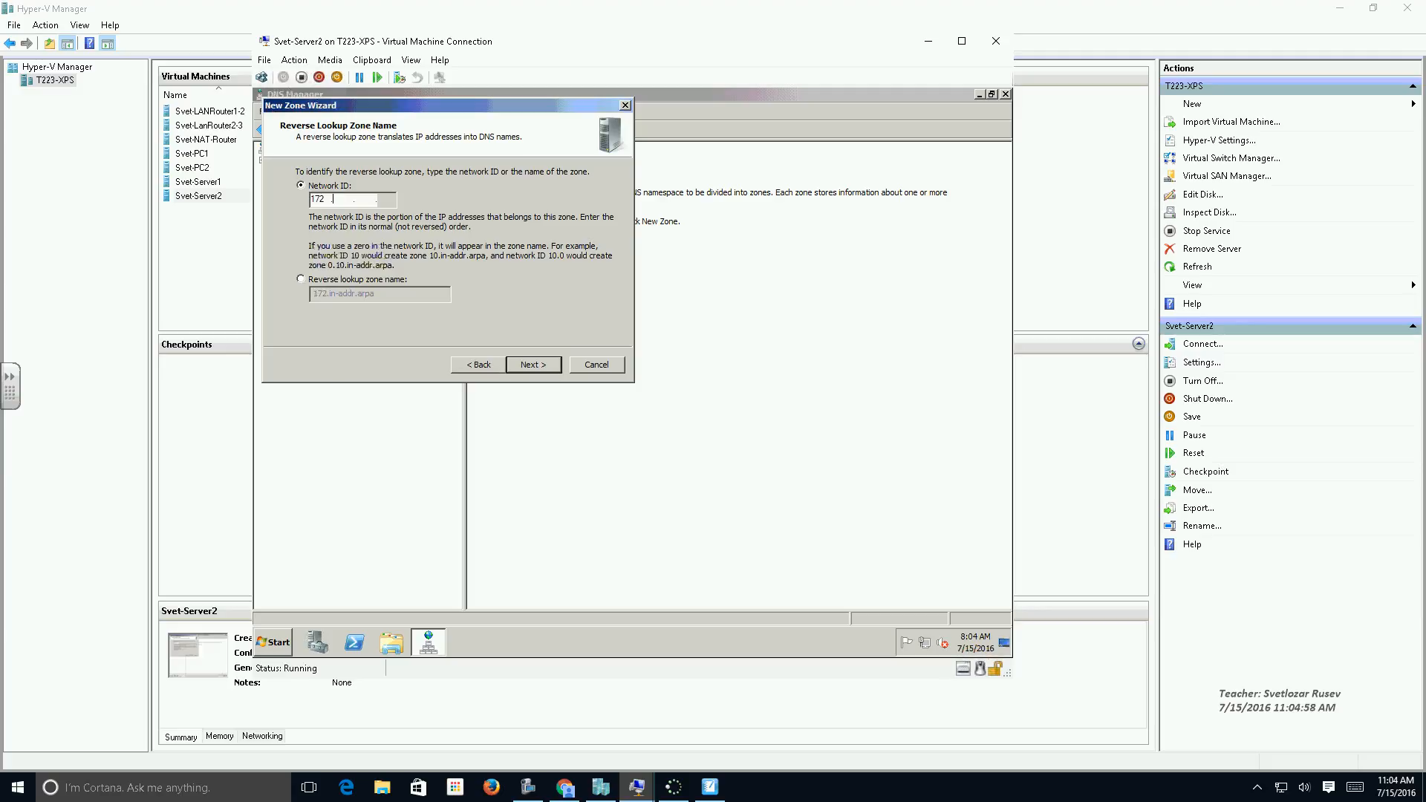
{"action": "type", "text": "16.0"}
{"action": "left_click", "coordinate": [529, 364]}
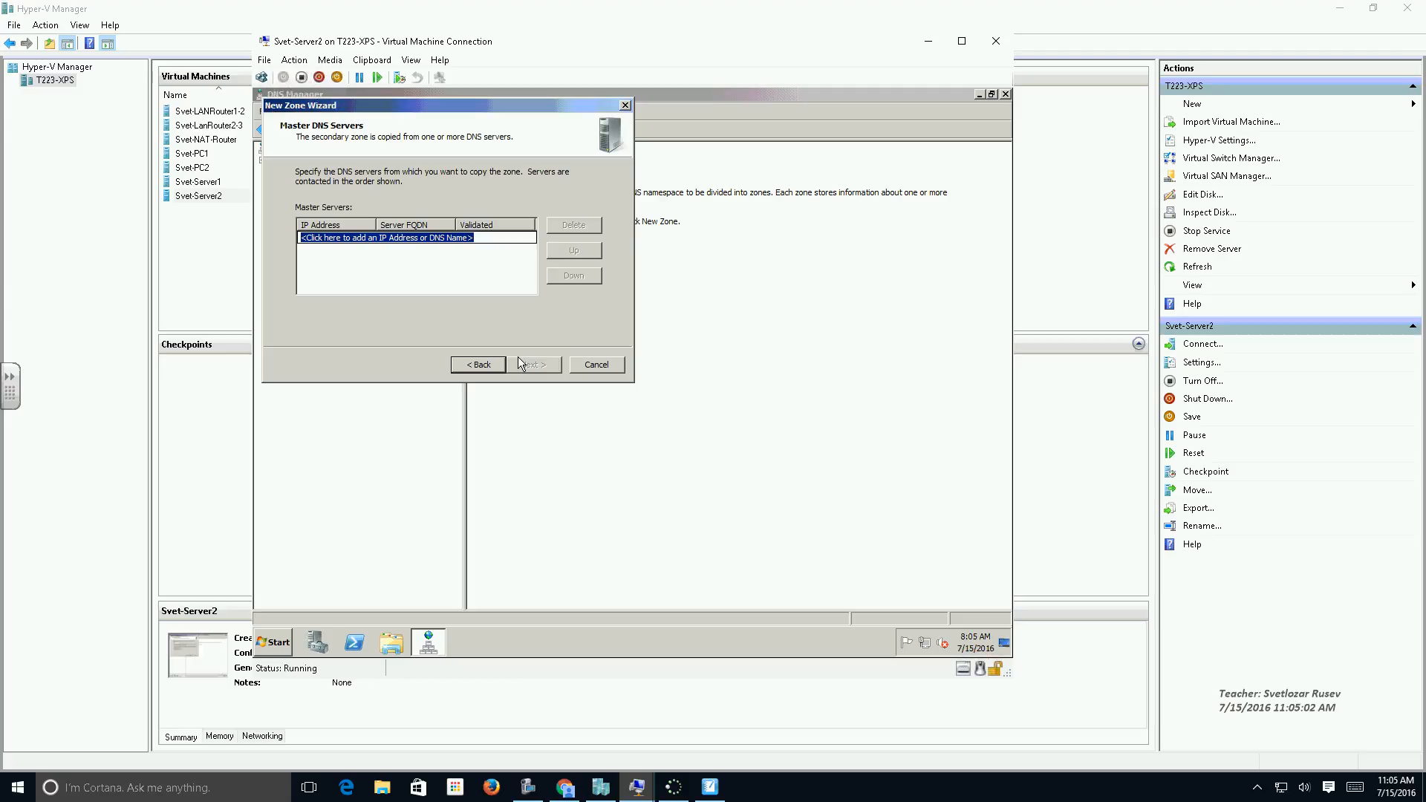
Complete the 172.16.0 secondary zone with master server 172.17.0.11 and view its records under Reverse Lookup Zones.
{"action": "type", "text": "172.17"}
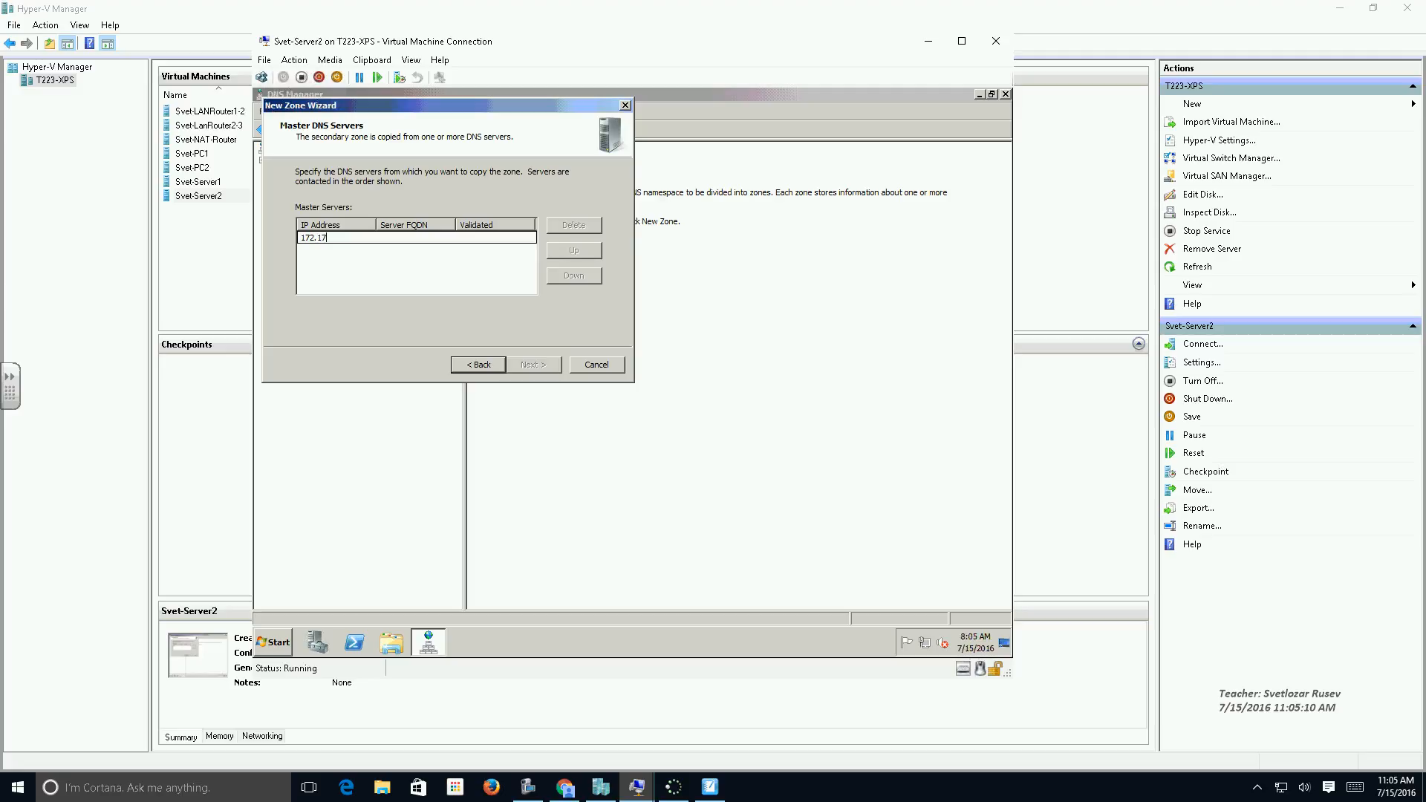
{"action": "type", "text": ".0.11"}
{"action": "key", "text": "shift+Left"}
{"action": "key", "text": "shift+Left"}
{"action": "key", "text": "shift+Left"}
{"action": "key", "text": "shift+Left"}
{"action": "key", "text": "shift+Left"}
{"action": "key", "text": "shift+Left"}
{"action": "key", "text": "shift+Left"}
{"action": "key", "text": "shift+Left"}
{"action": "key", "text": "shift+Left"}
{"action": "key", "text": "shift+Left"}
{"action": "key", "text": "Return"}
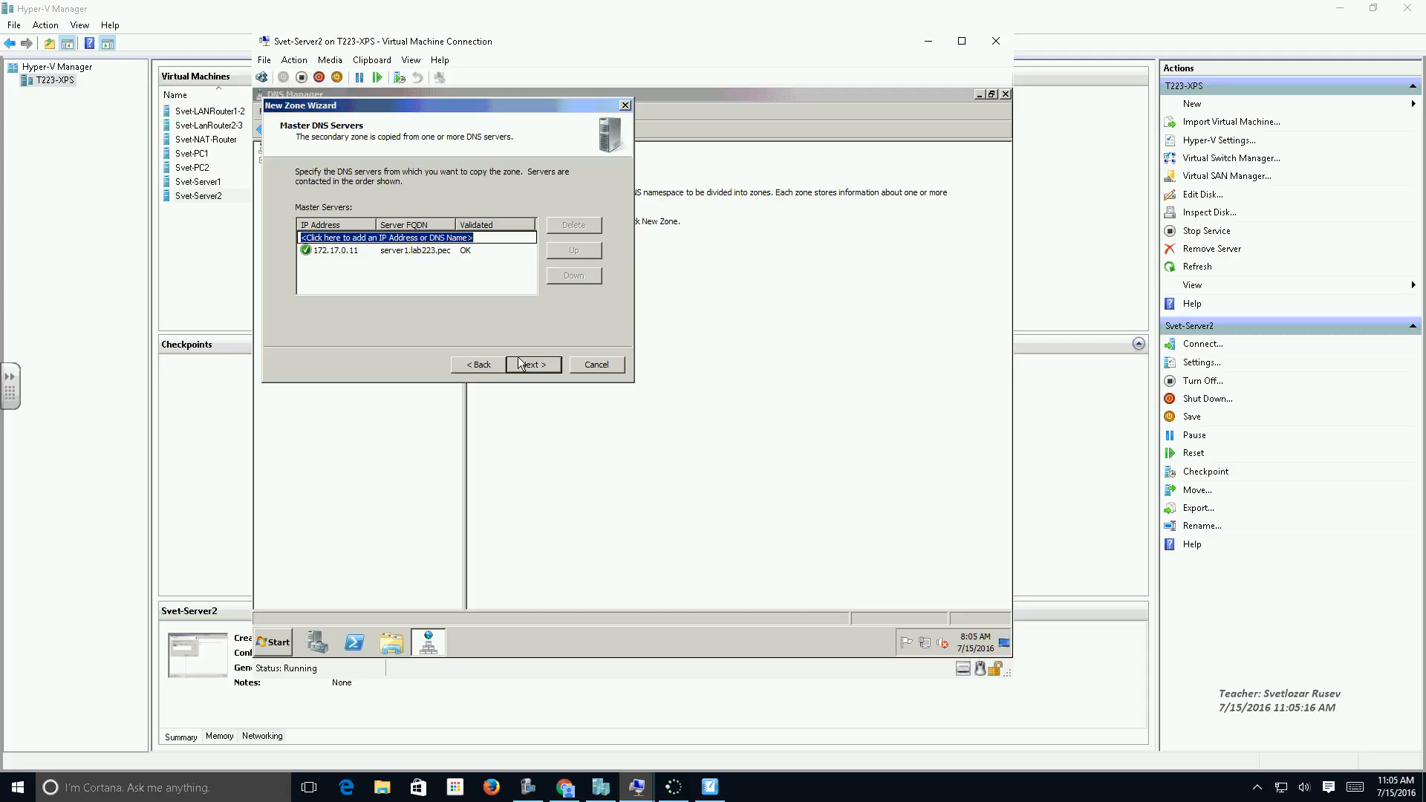
{"action": "left_click", "coordinate": [549, 368]}
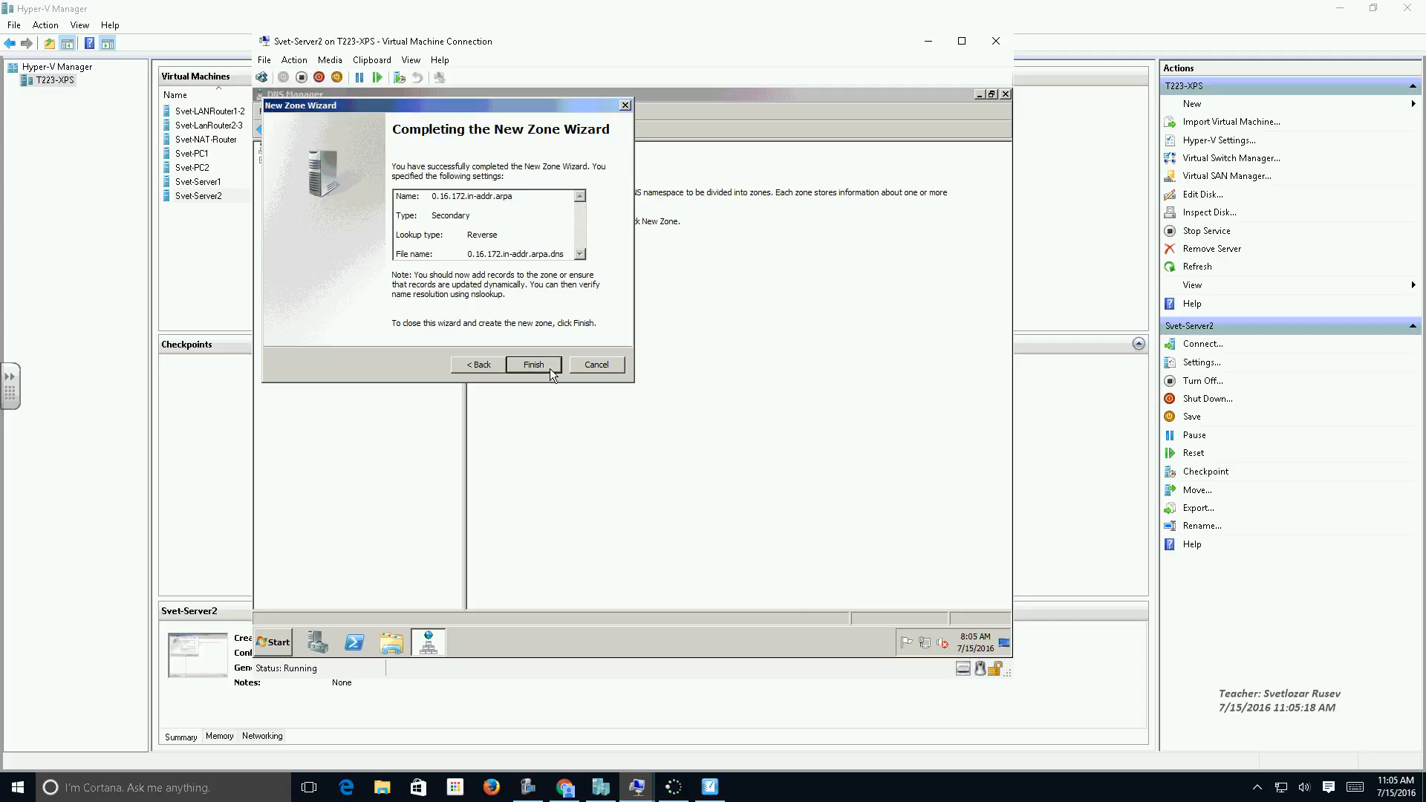
{"action": "left_click", "coordinate": [550, 368]}
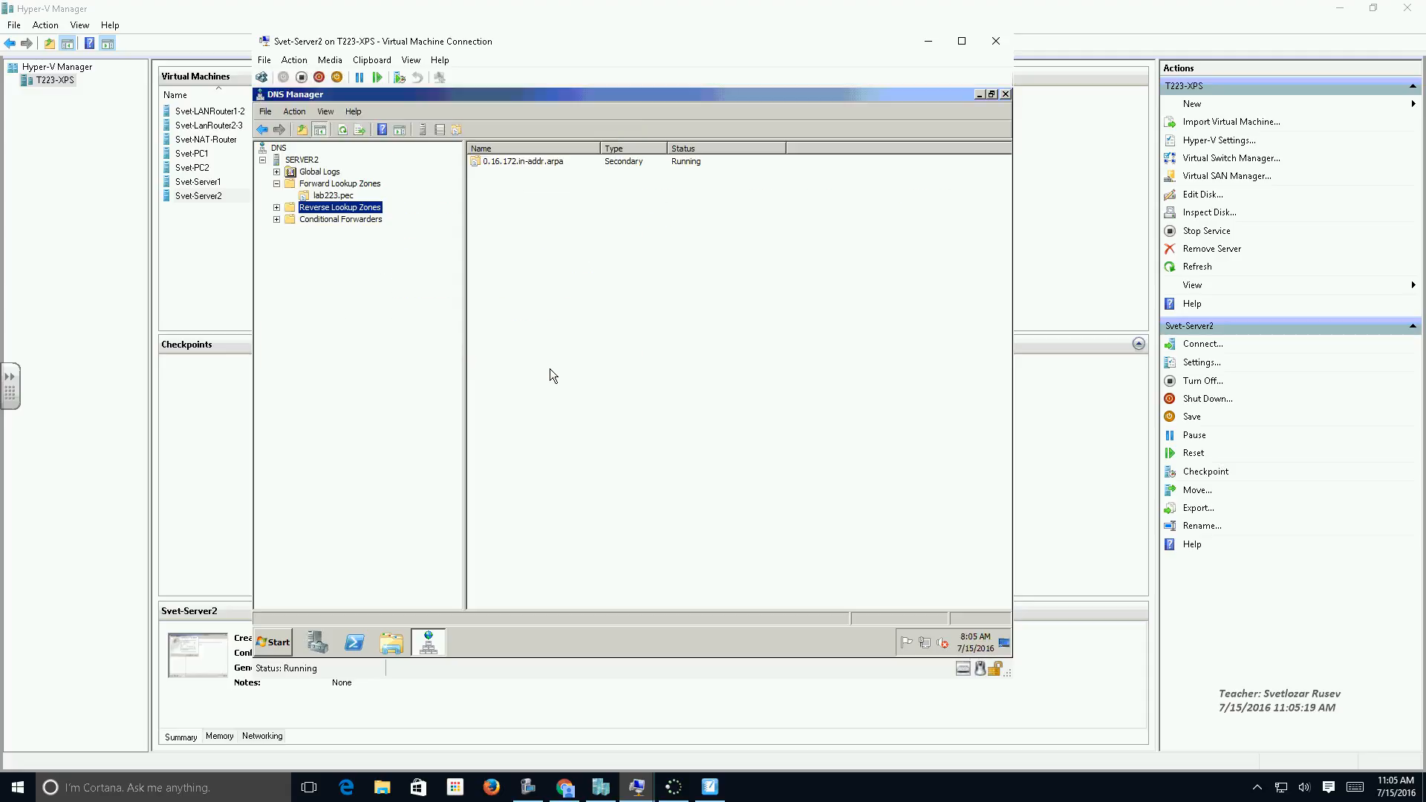
{"action": "left_click", "coordinate": [276, 208]}
{"action": "left_click", "coordinate": [322, 221]}
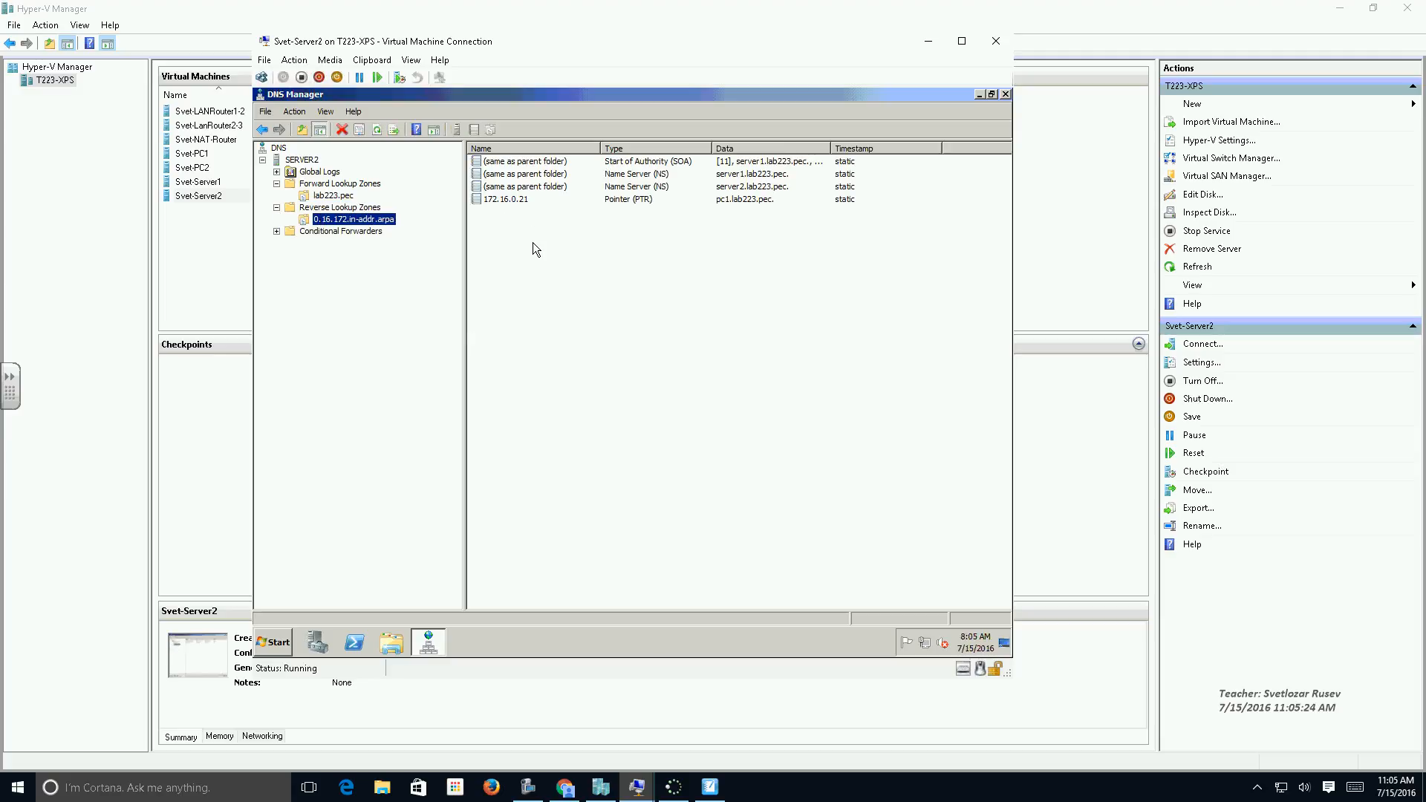
Start another IPv4 reverse lookup zone as a secondary zone with network ID 172.17.0.
{"action": "right_click", "coordinate": [347, 211]}
{"action": "left_click", "coordinate": [379, 216]}
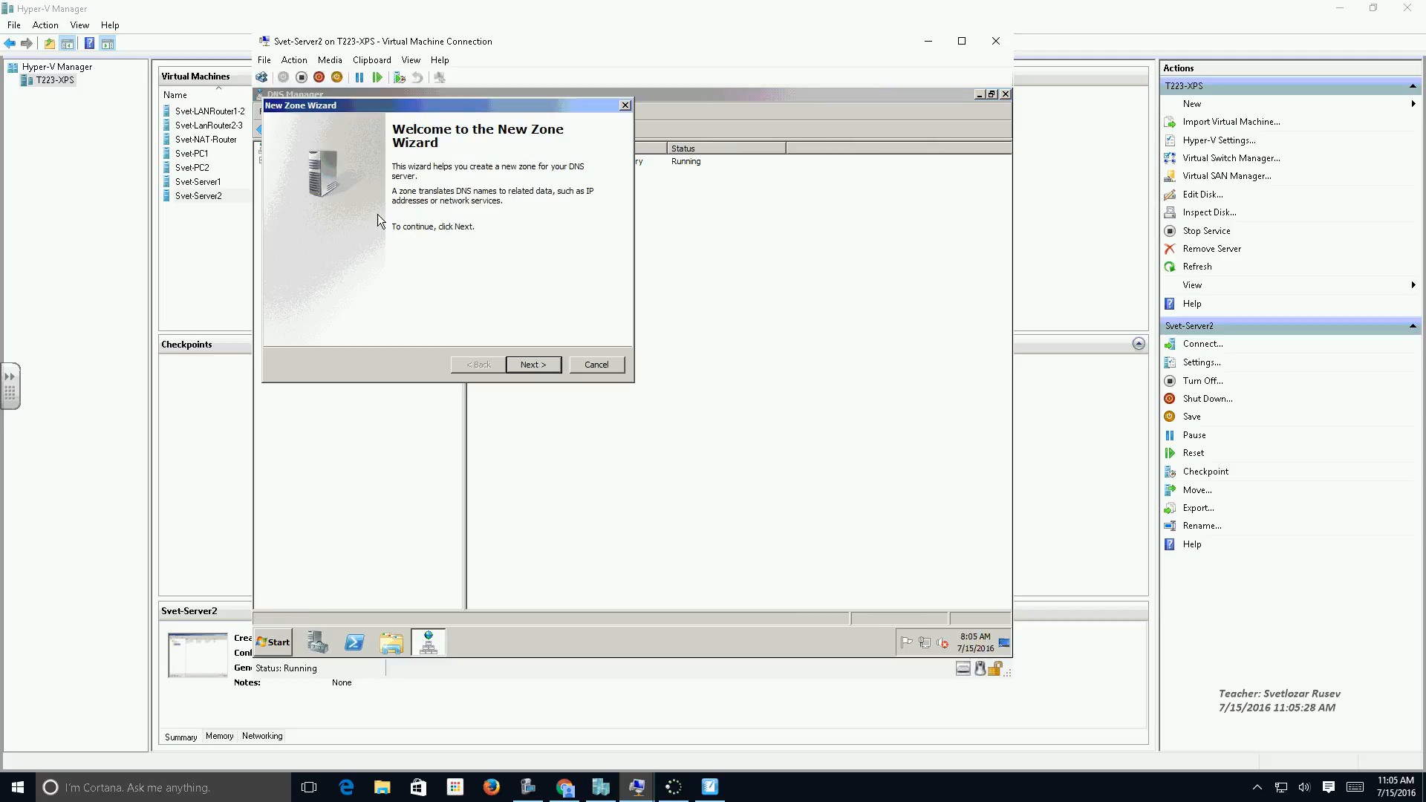
{"action": "left_click", "coordinate": [538, 364]}
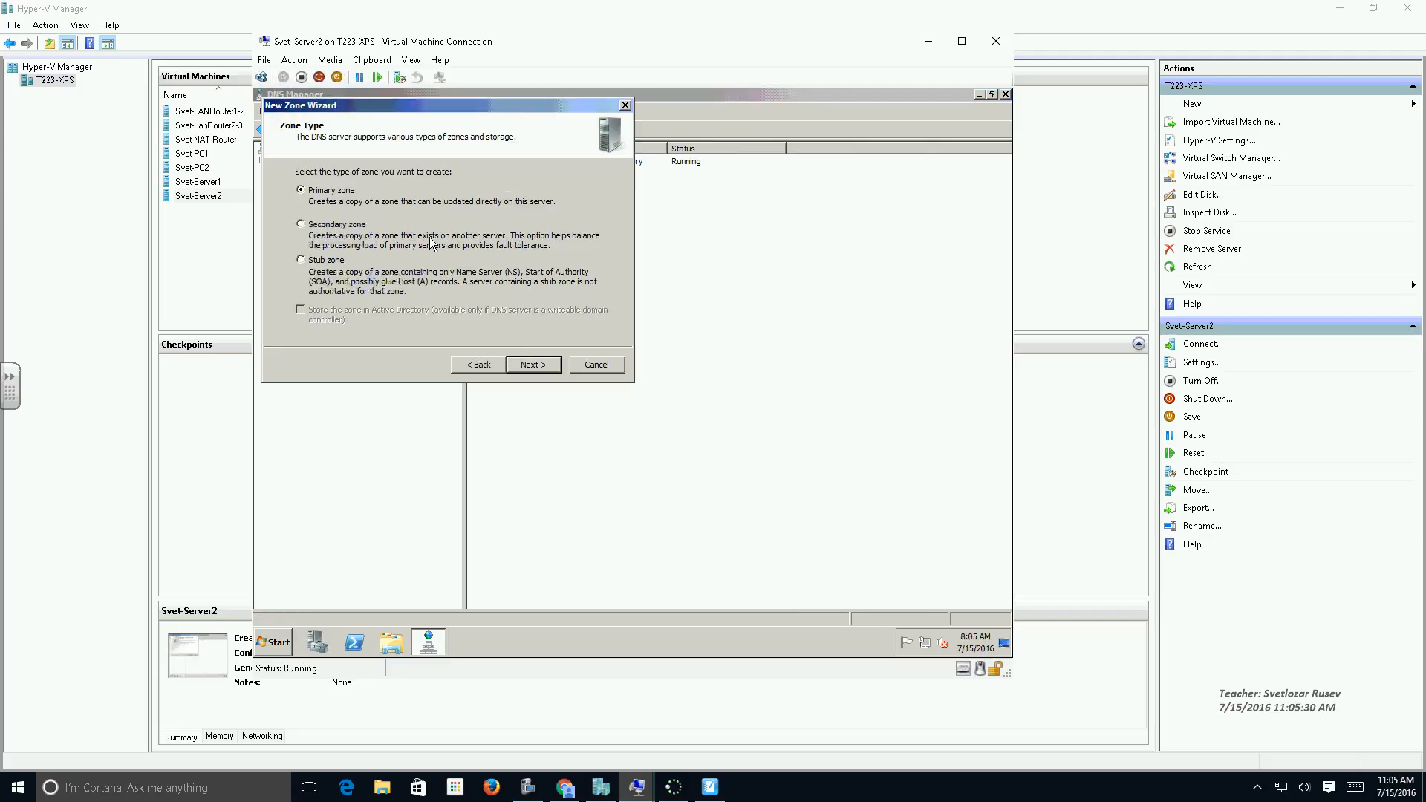
{"action": "left_click", "coordinate": [539, 365]}
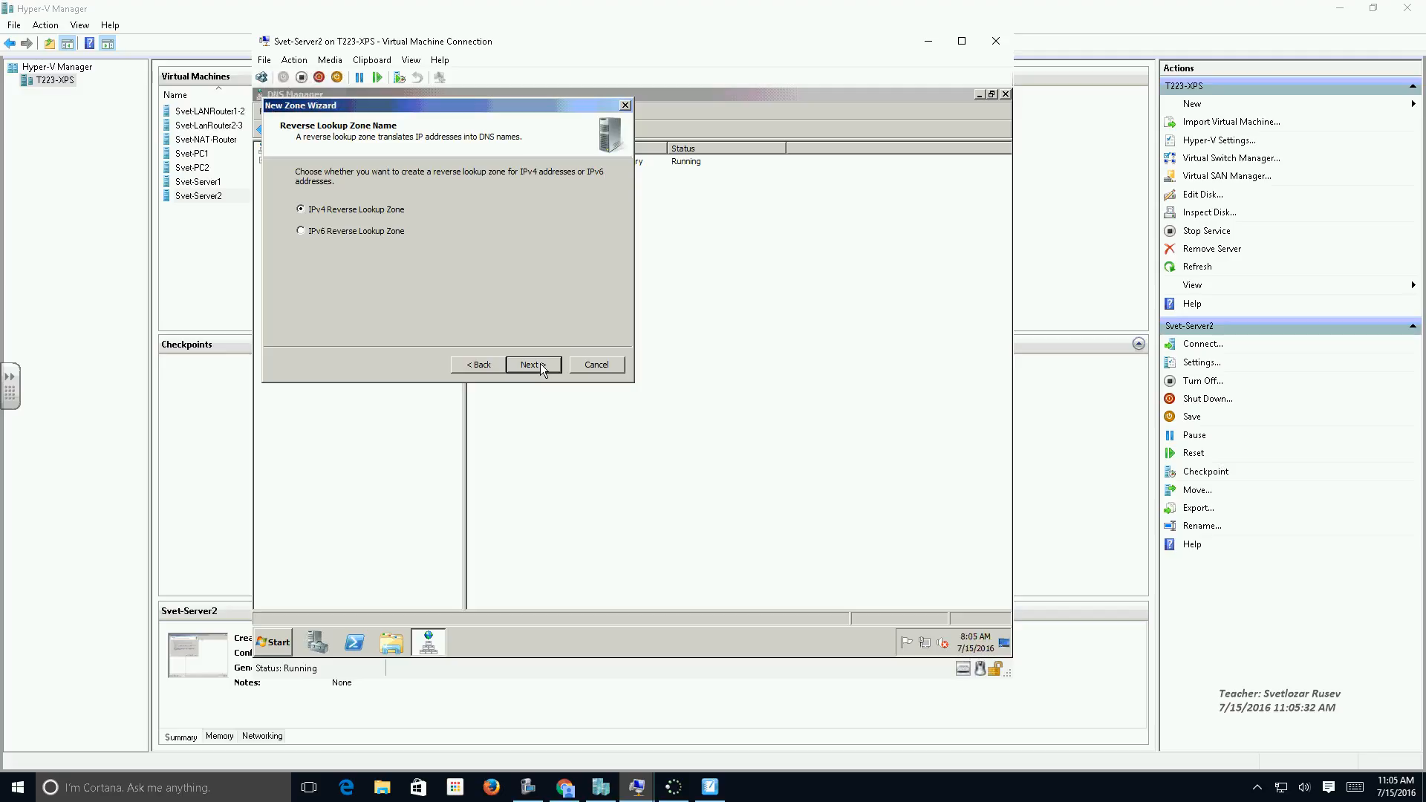
{"action": "left_click", "coordinate": [541, 364]}
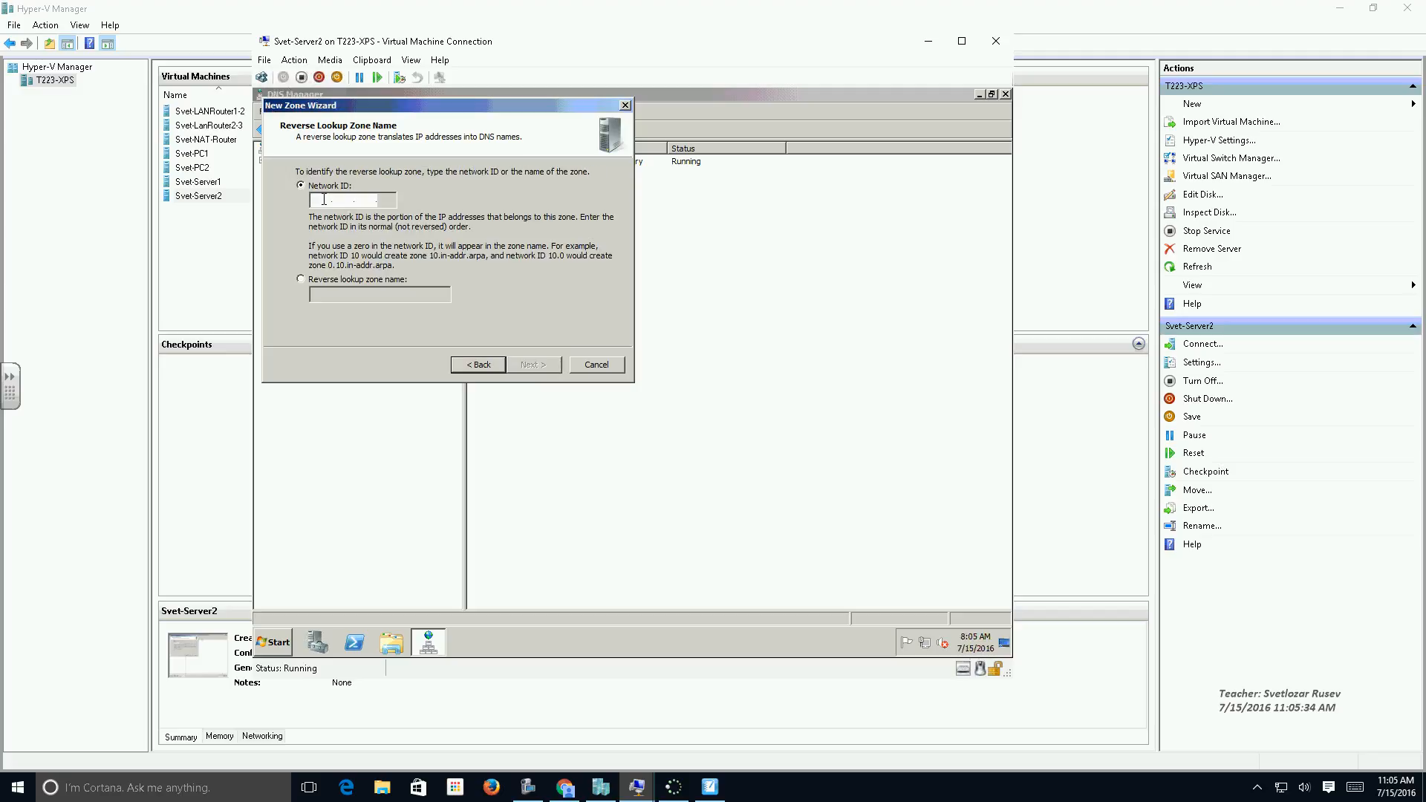
{"action": "type", "text": "172 ."}
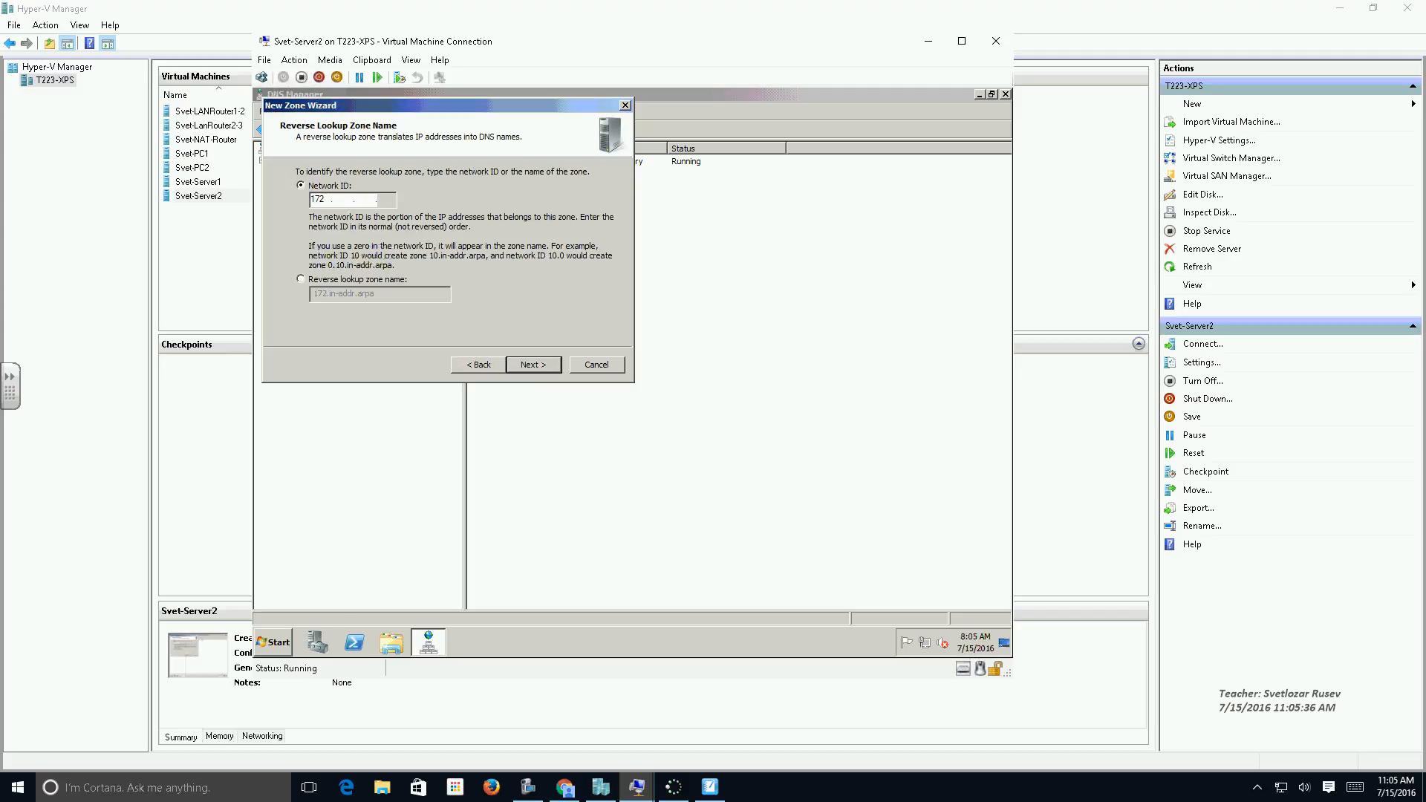
{"action": "type", "text": "17 .0"}
{"action": "left_click", "coordinate": [529, 364]}
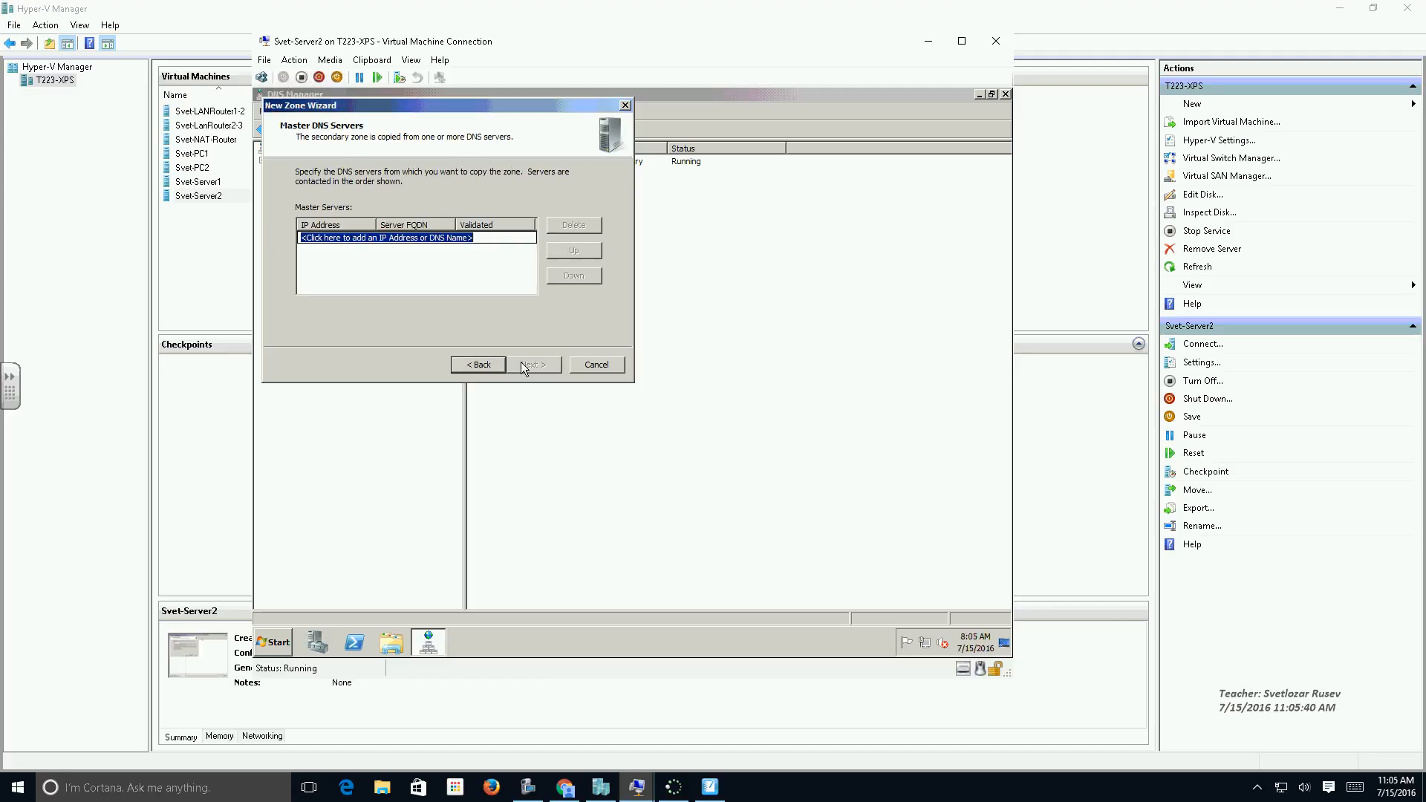
Add 172.17.0.11 as the master server for the 172.17.0 reverse zone and finish the wizard.
{"action": "type", "text": "172.17.0.11"}
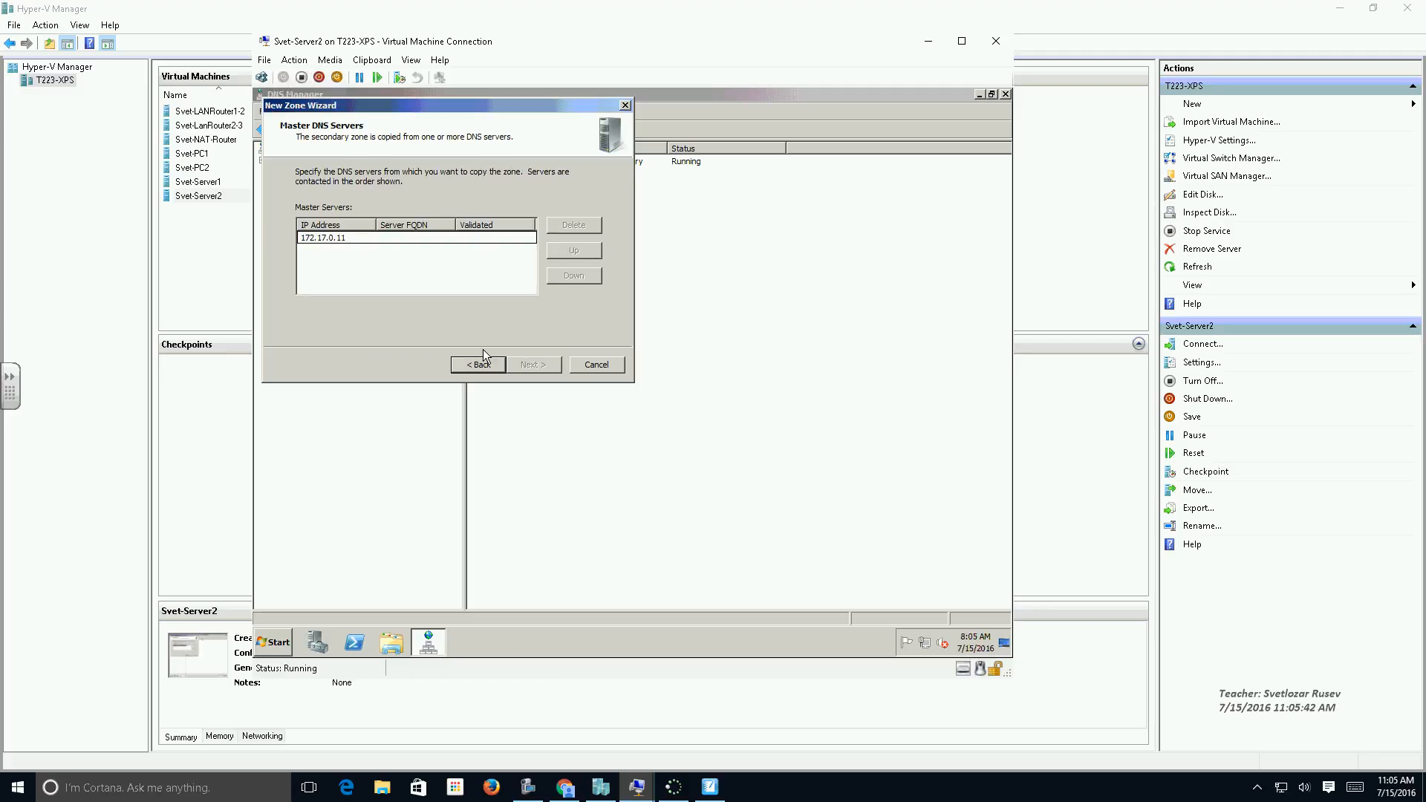
{"action": "key", "text": "Return"}
{"action": "left_click", "coordinate": [552, 365]}
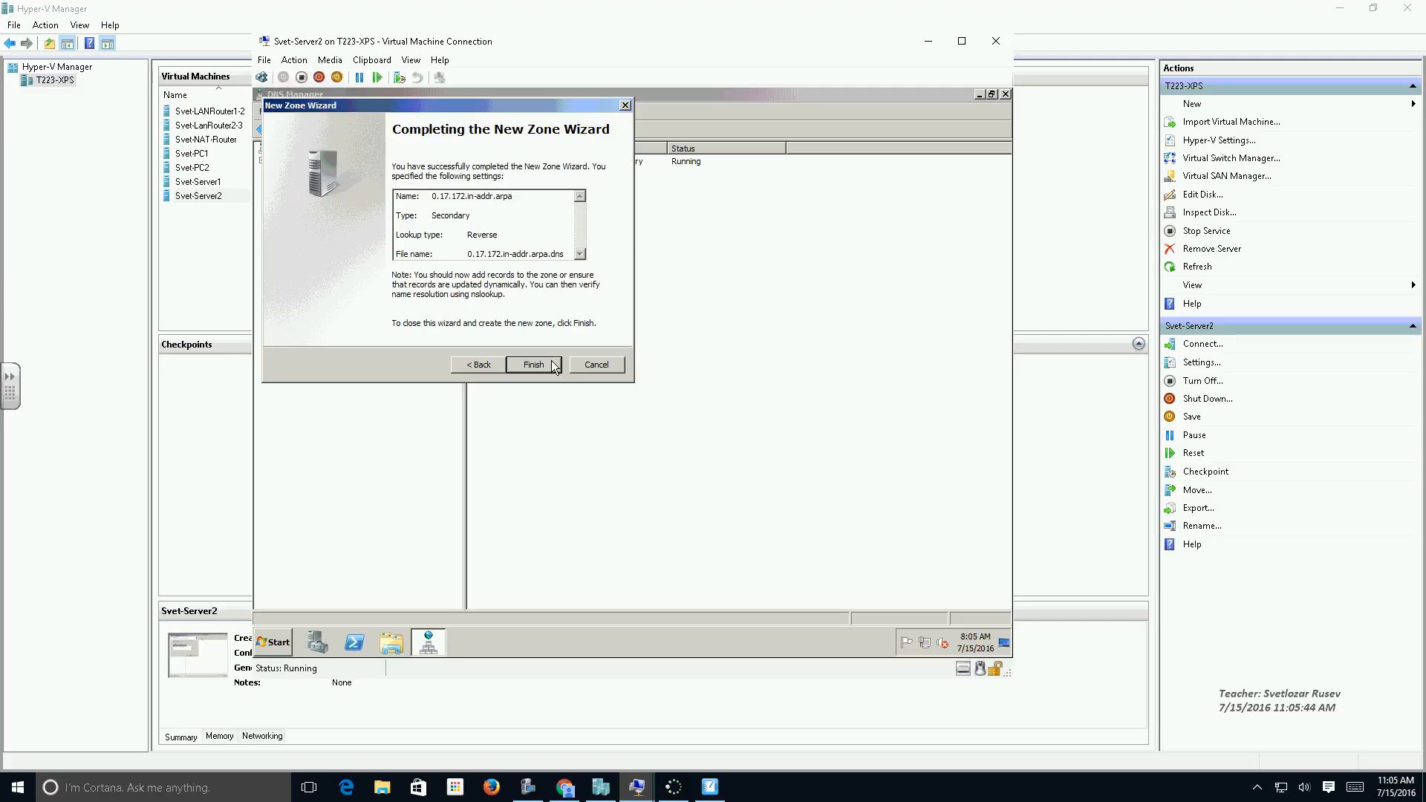
{"action": "left_click", "coordinate": [554, 365]}
Start a further IPv4 reverse lookup zone as a secondary zone with network ID 172.18.0 and continue to the master servers.
{"action": "right_click", "coordinate": [327, 207]}
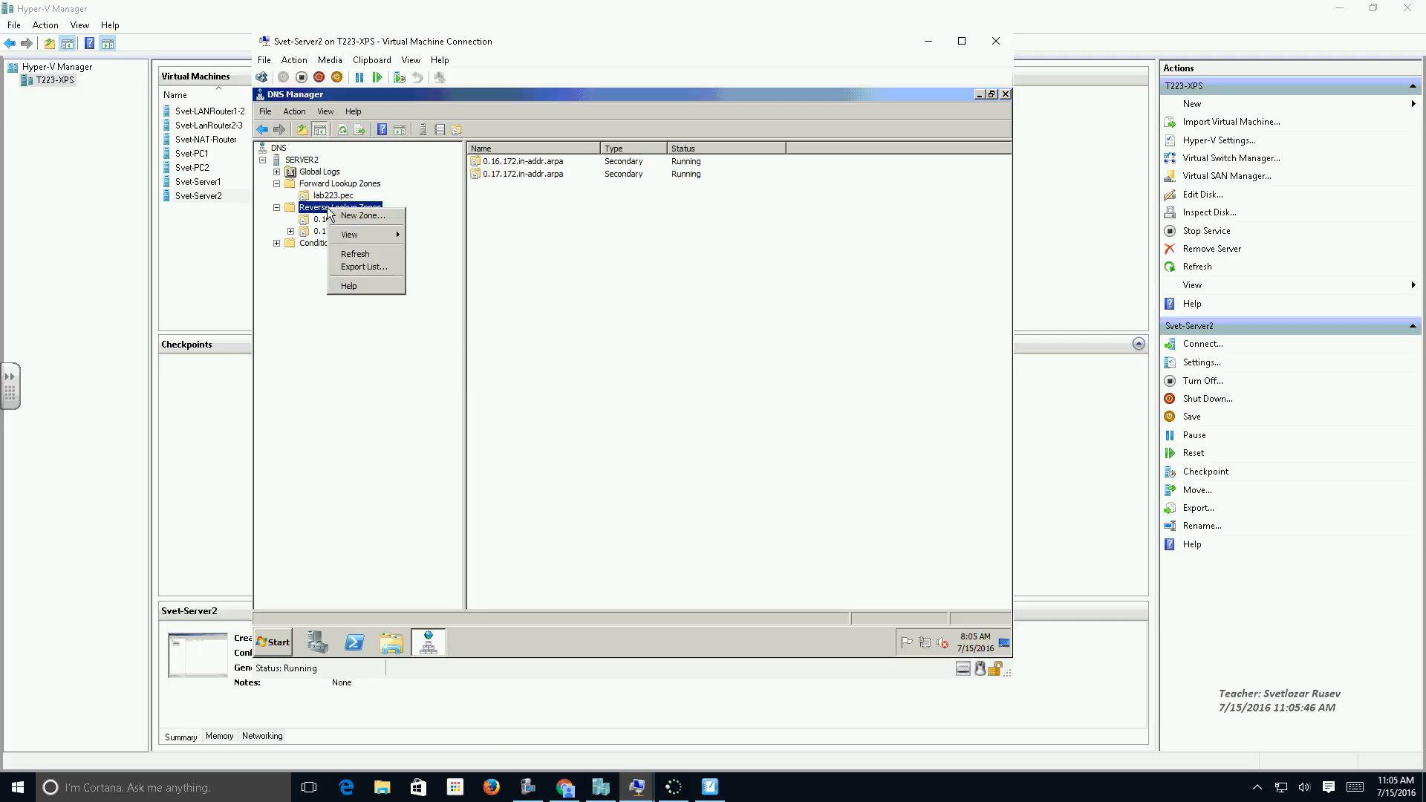
{"action": "left_click", "coordinate": [364, 215]}
{"action": "left_click", "coordinate": [528, 361]}
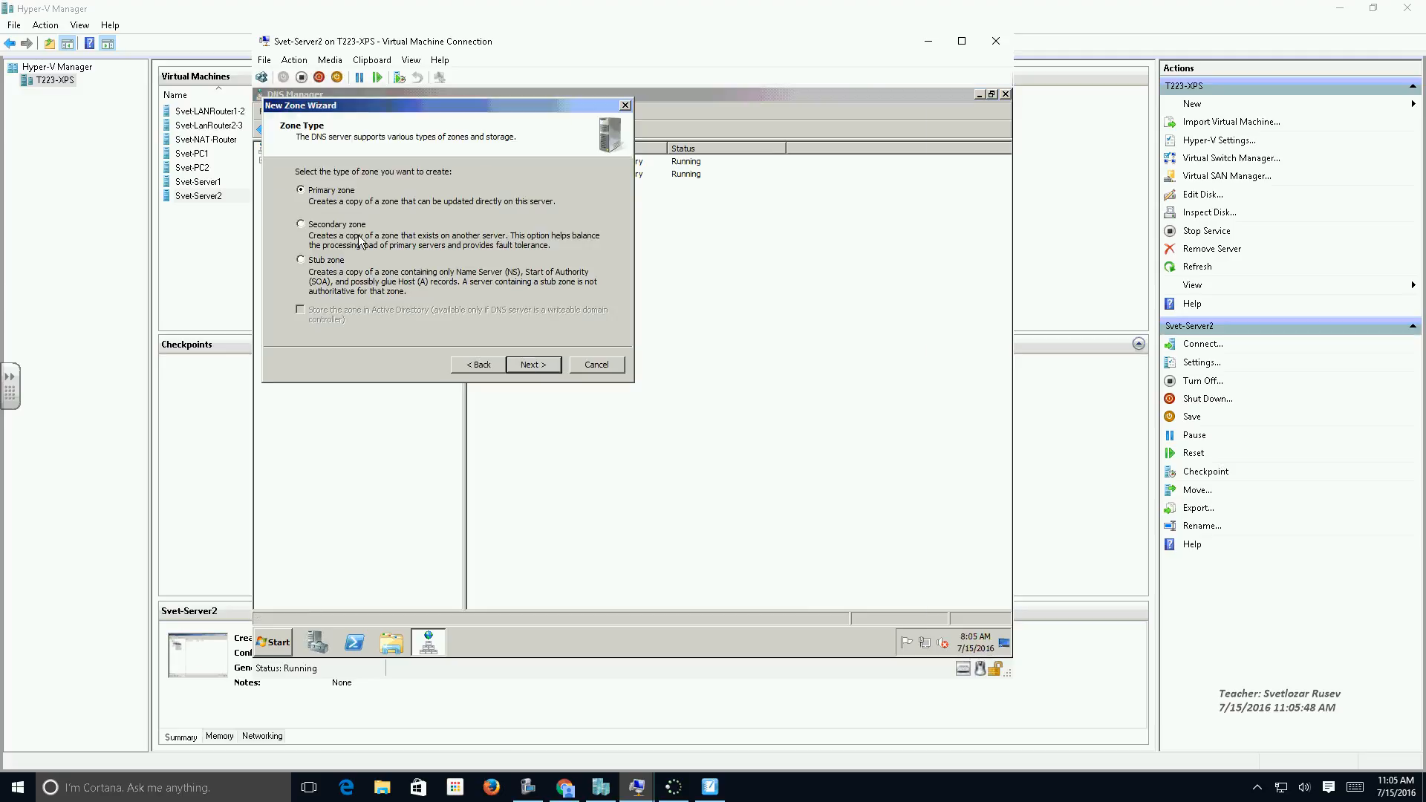
{"action": "left_click", "coordinate": [347, 226]}
{"action": "left_click", "coordinate": [548, 368]}
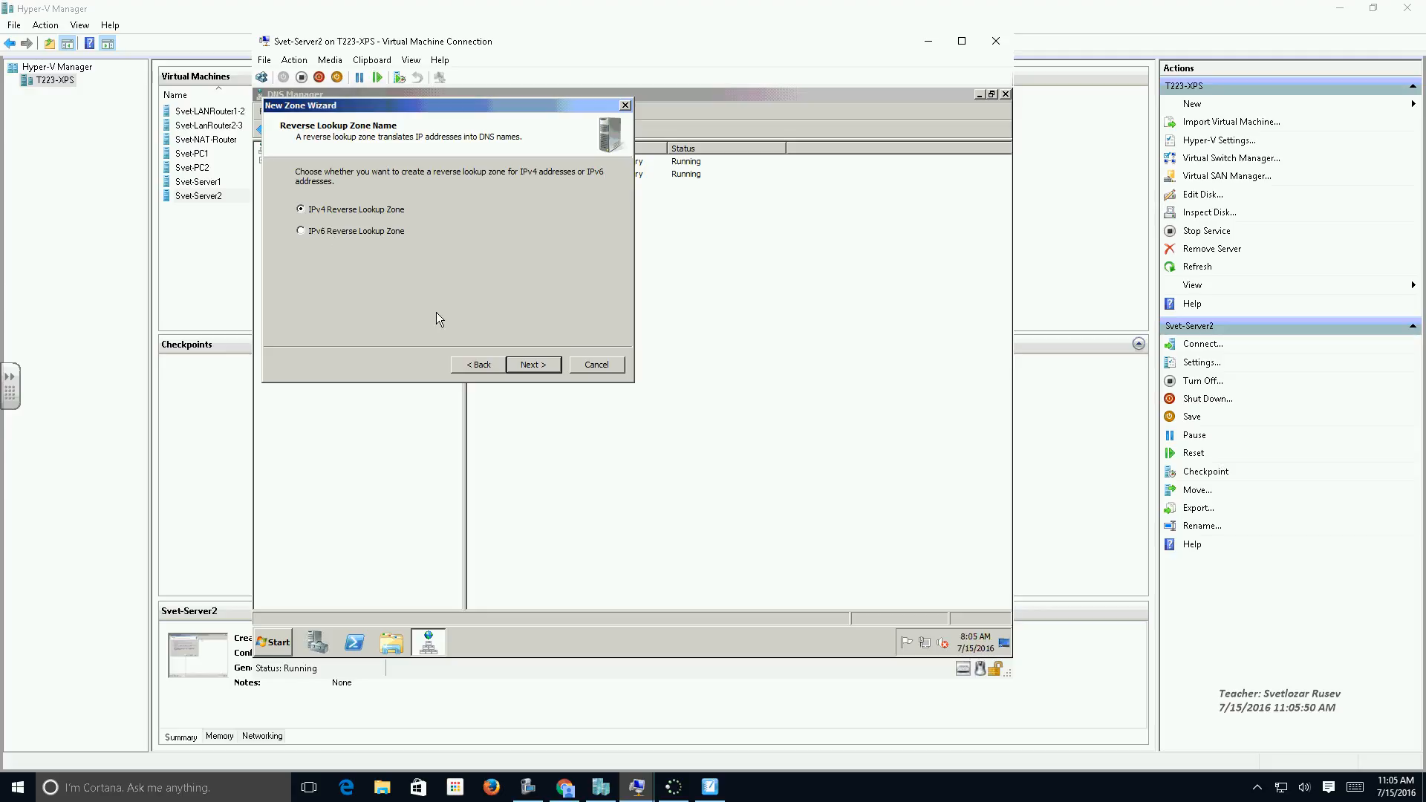
{"action": "left_click", "coordinate": [529, 364]}
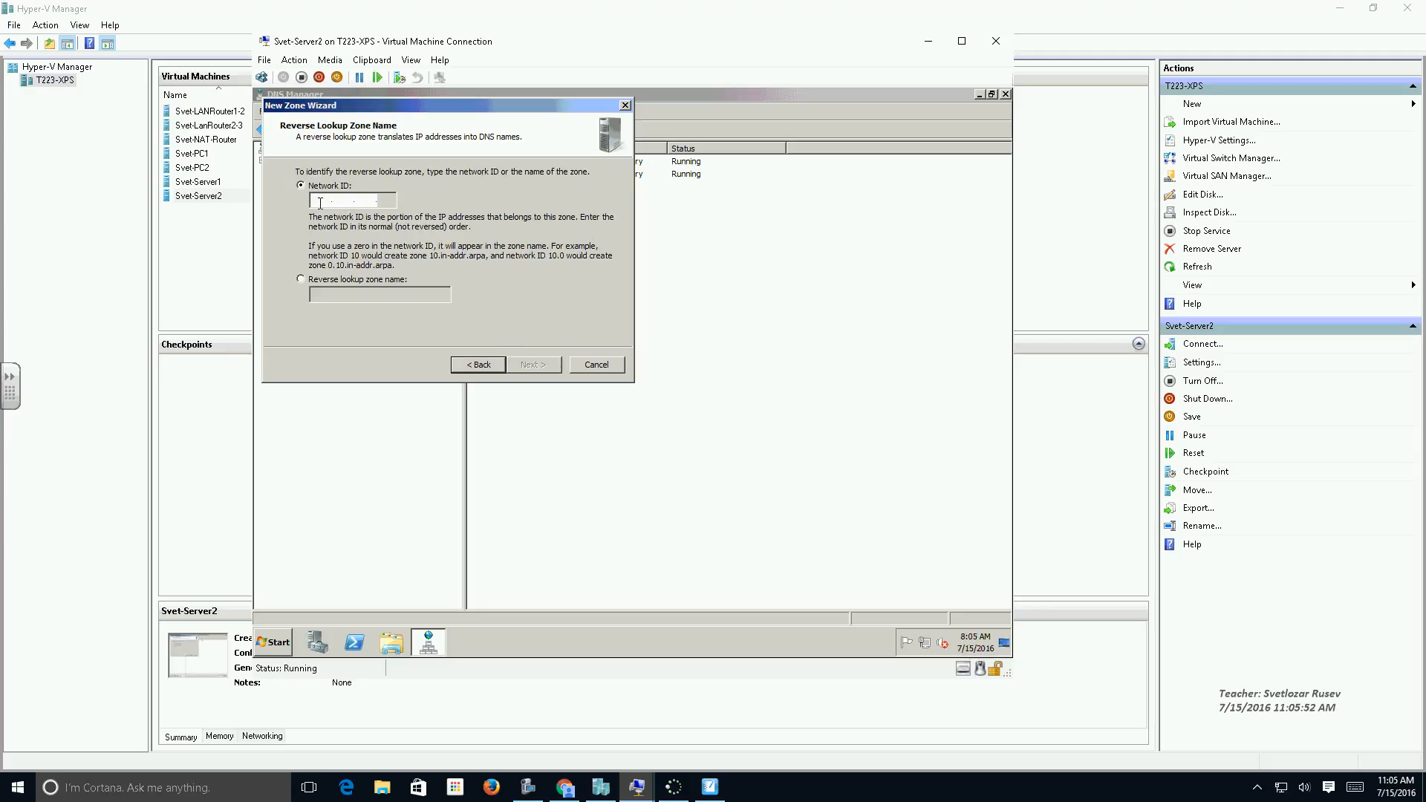
{"action": "left_click", "coordinate": [320, 201]}
{"action": "type", "text": "172 .18 ."}
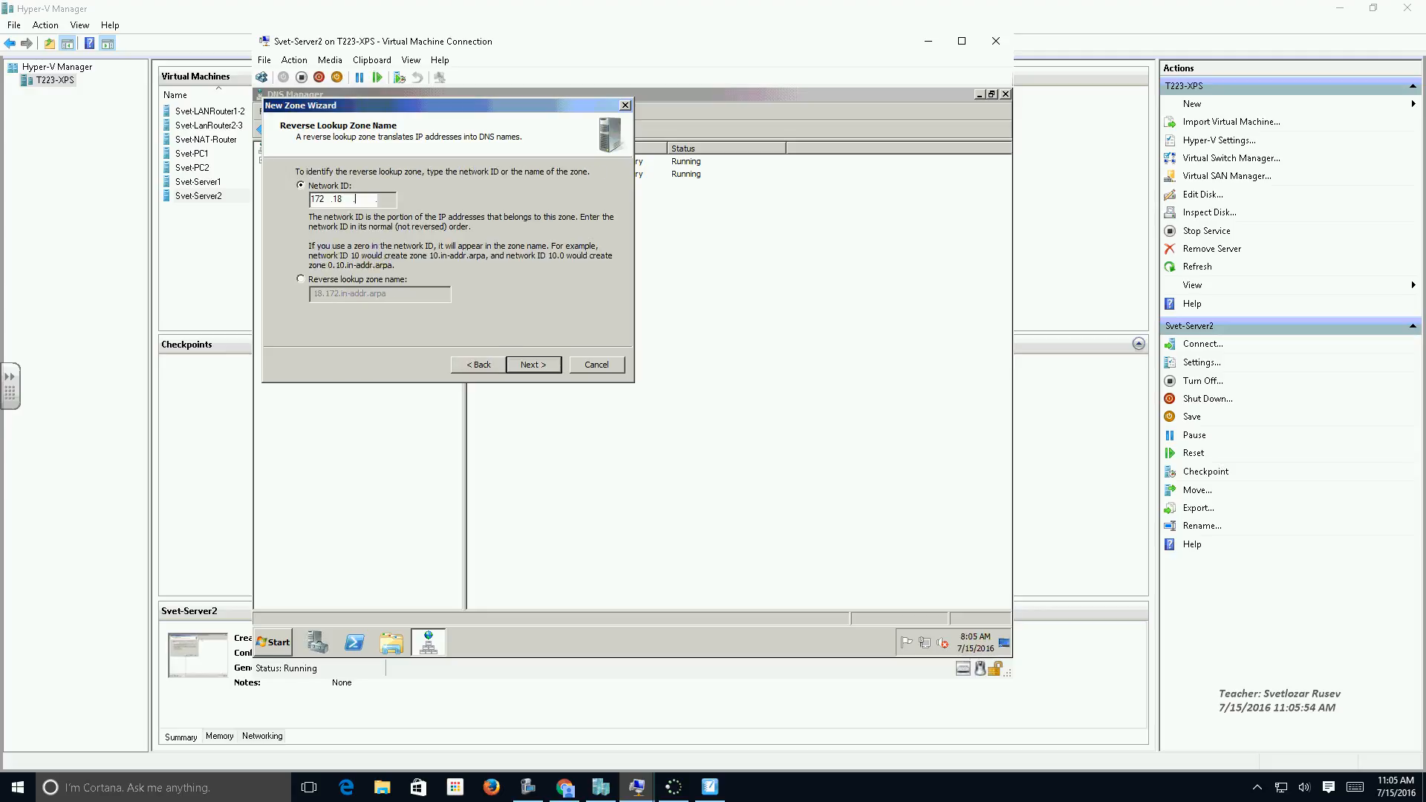
{"action": "type", "text": "0"}
{"action": "left_click", "coordinate": [529, 366]}
Finish the 172.18.0 secondary zone with master server 172.17.0.11 and view the records of the 172.18.0 and 172.17.0 reverse zones.
{"action": "type", "text": "172.17.0.11"}
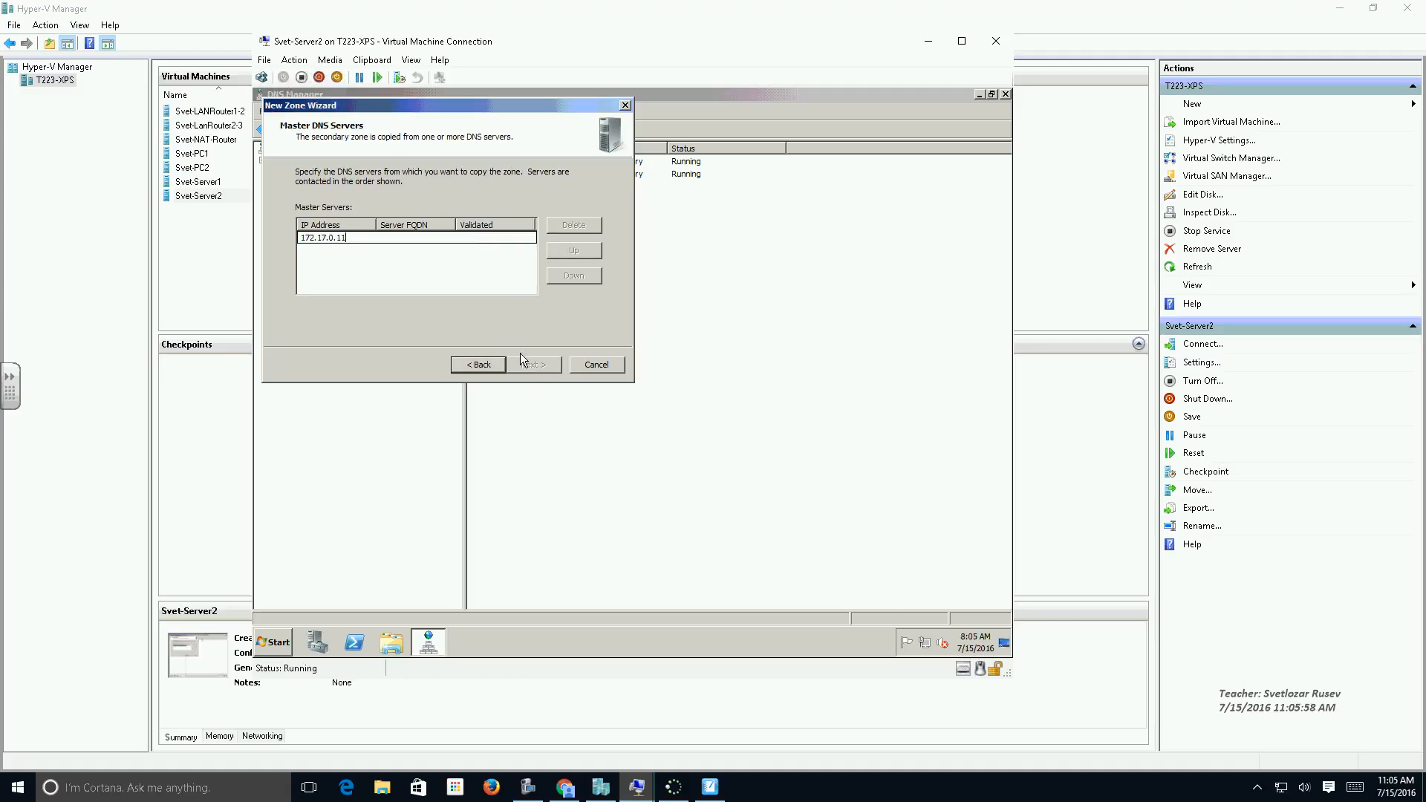
{"action": "key", "text": "Return"}
{"action": "left_click", "coordinate": [538, 365]}
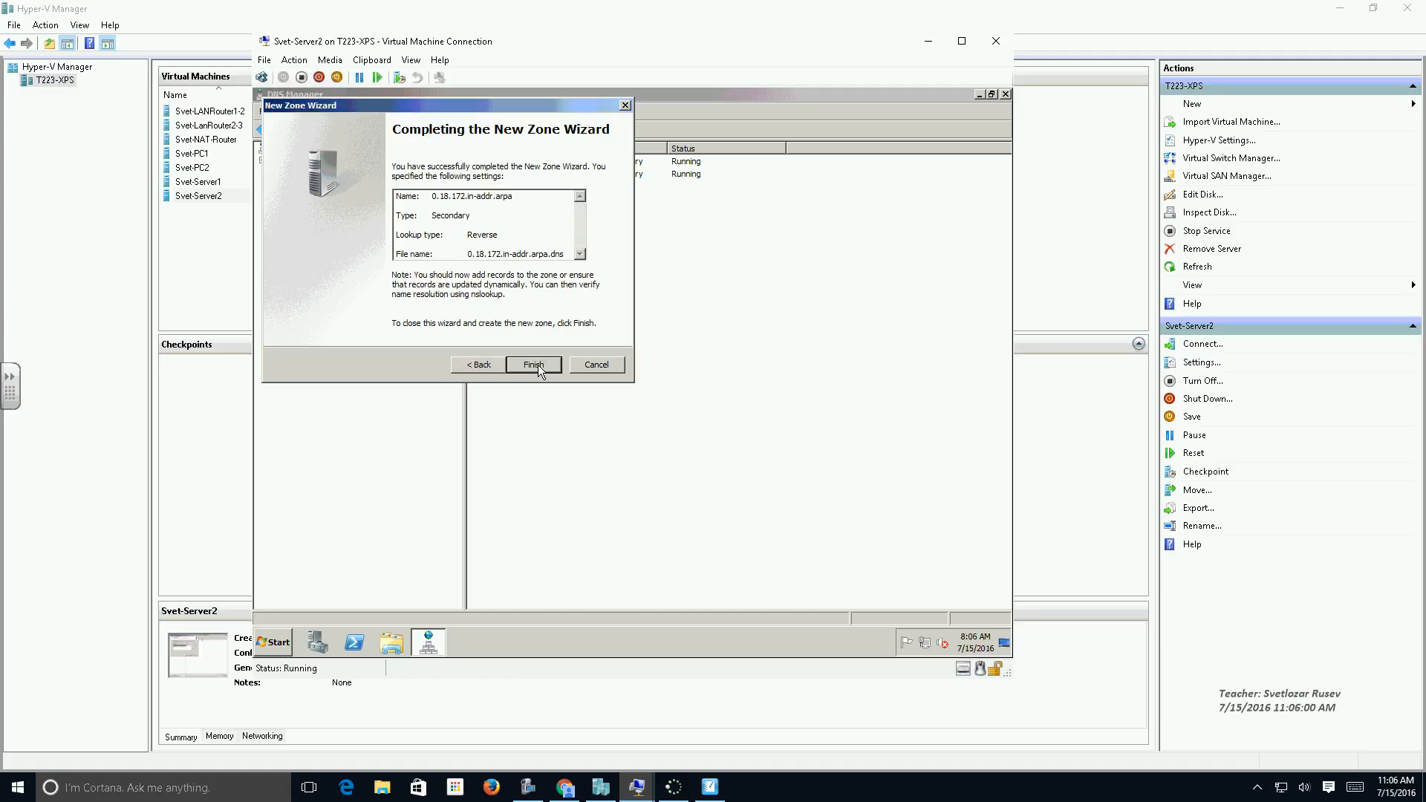
{"action": "left_click", "coordinate": [534, 365]}
{"action": "left_click", "coordinate": [323, 248]}
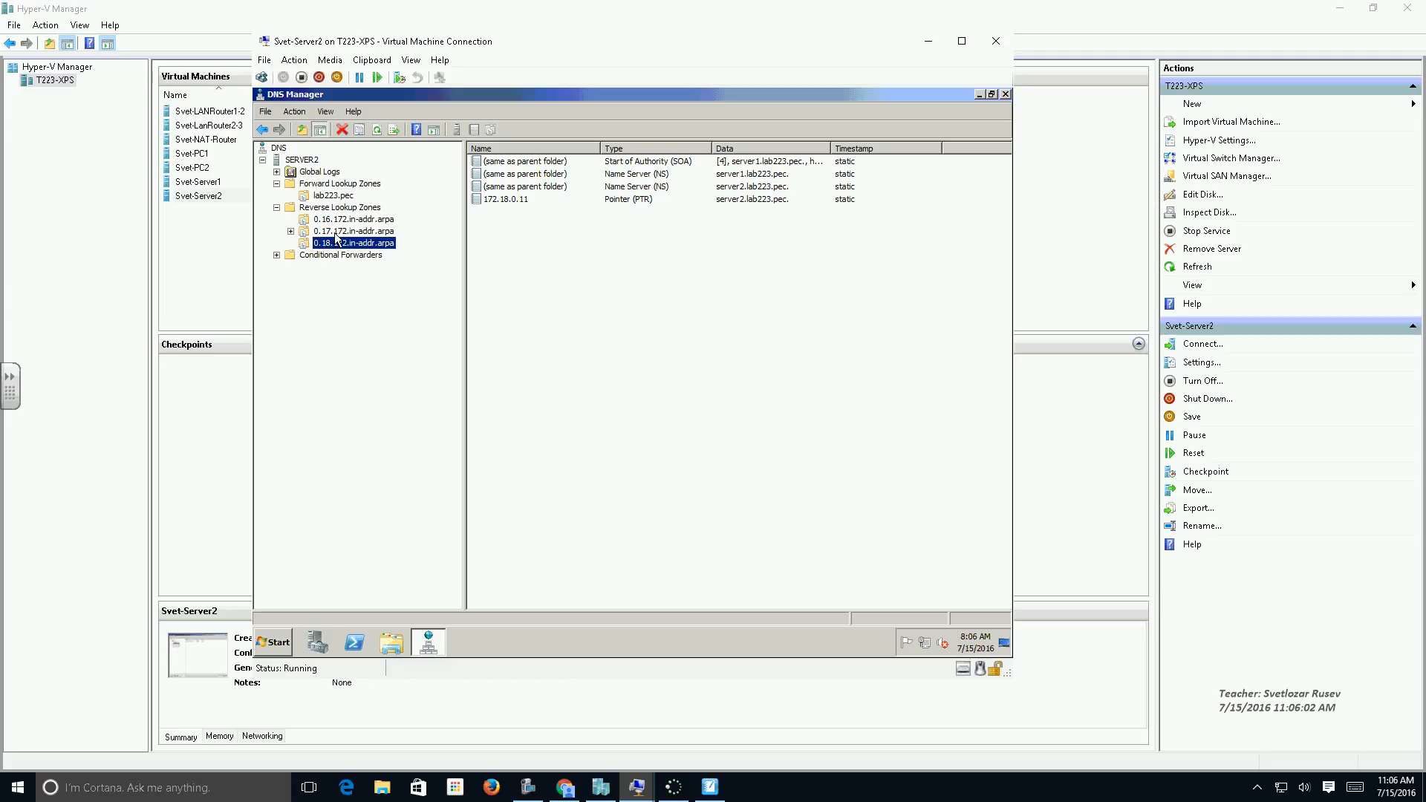
{"action": "left_click", "coordinate": [336, 232]}
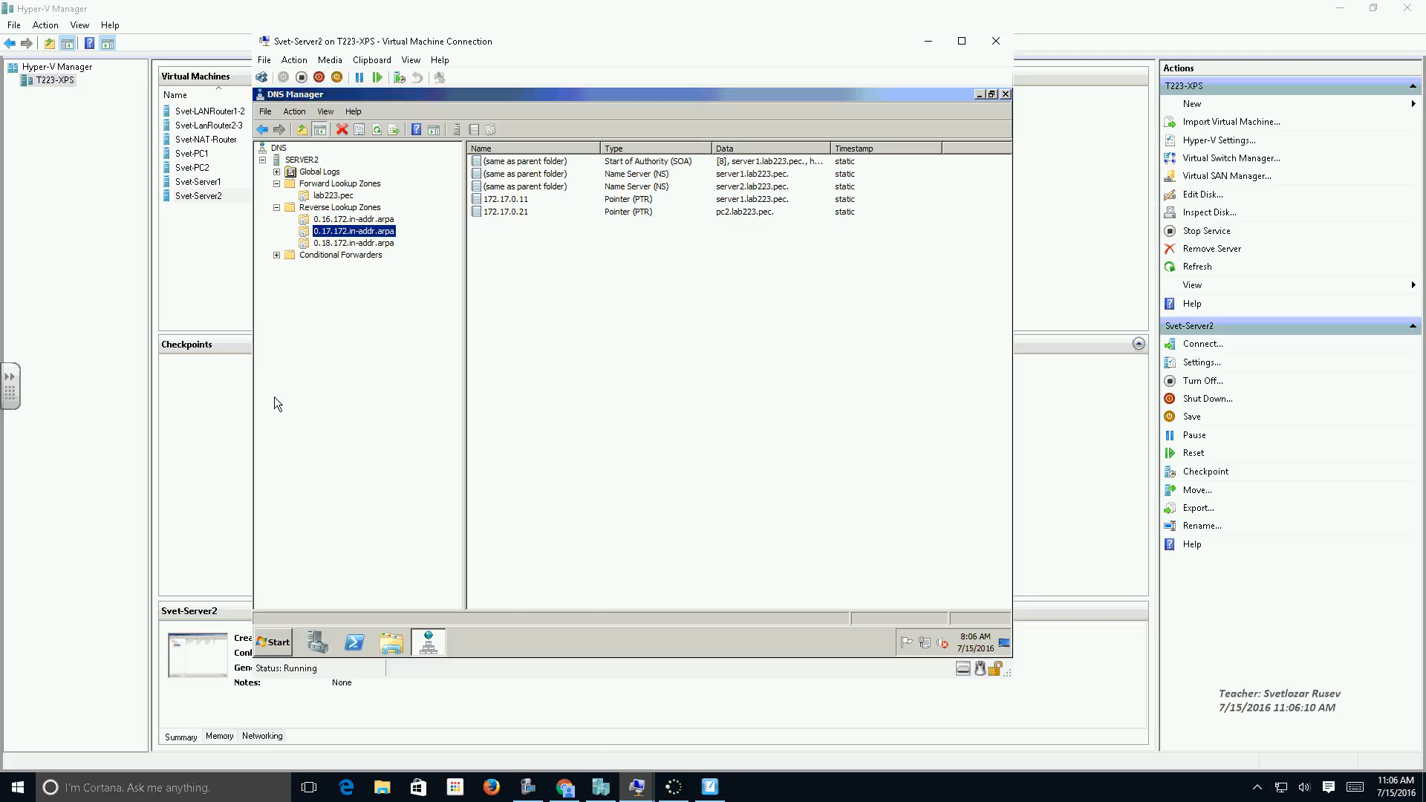
Connect to the Svet-PC1 virtual machine and sign in to Windows with the account password.
{"action": "double_click", "coordinate": [194, 153]}
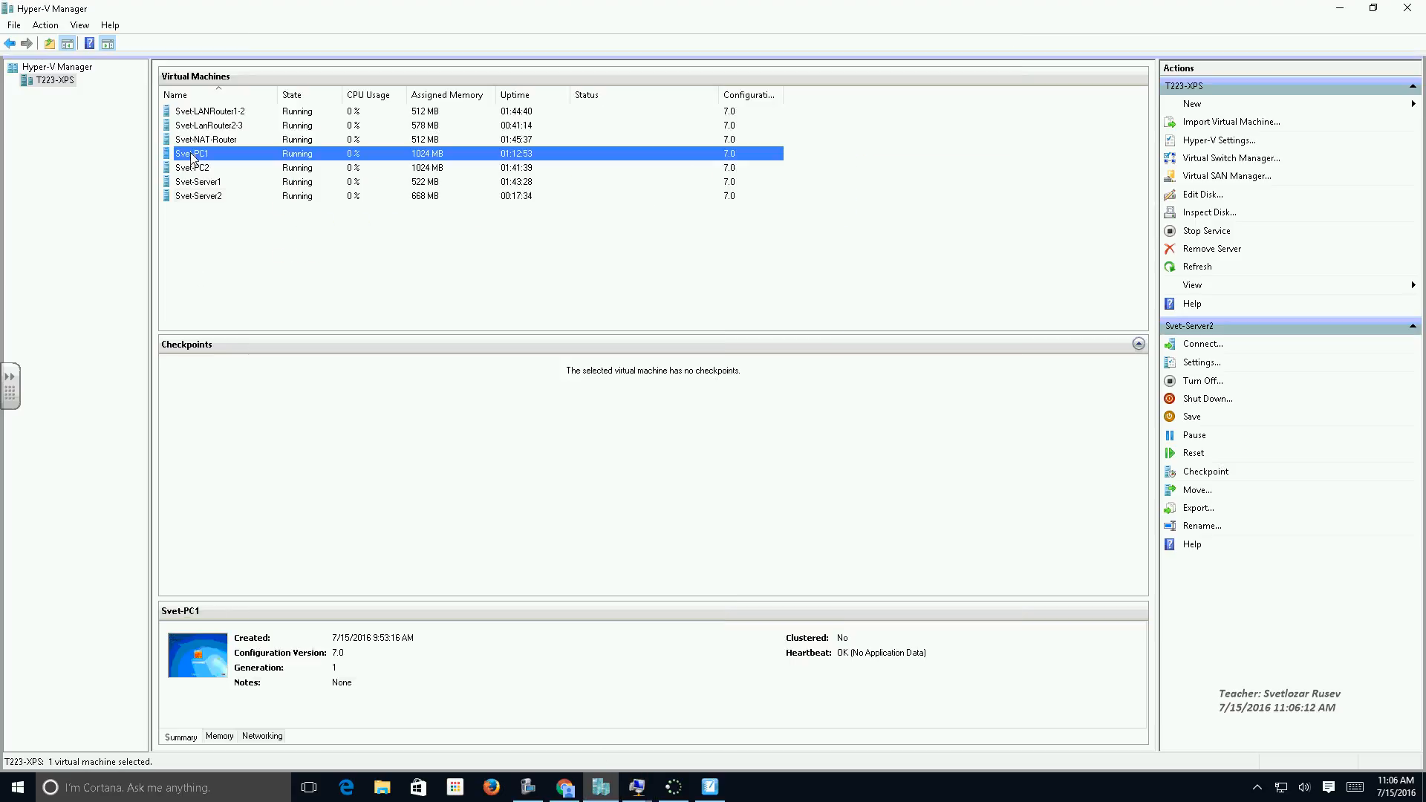
{"action": "left_click", "coordinate": [715, 466]}
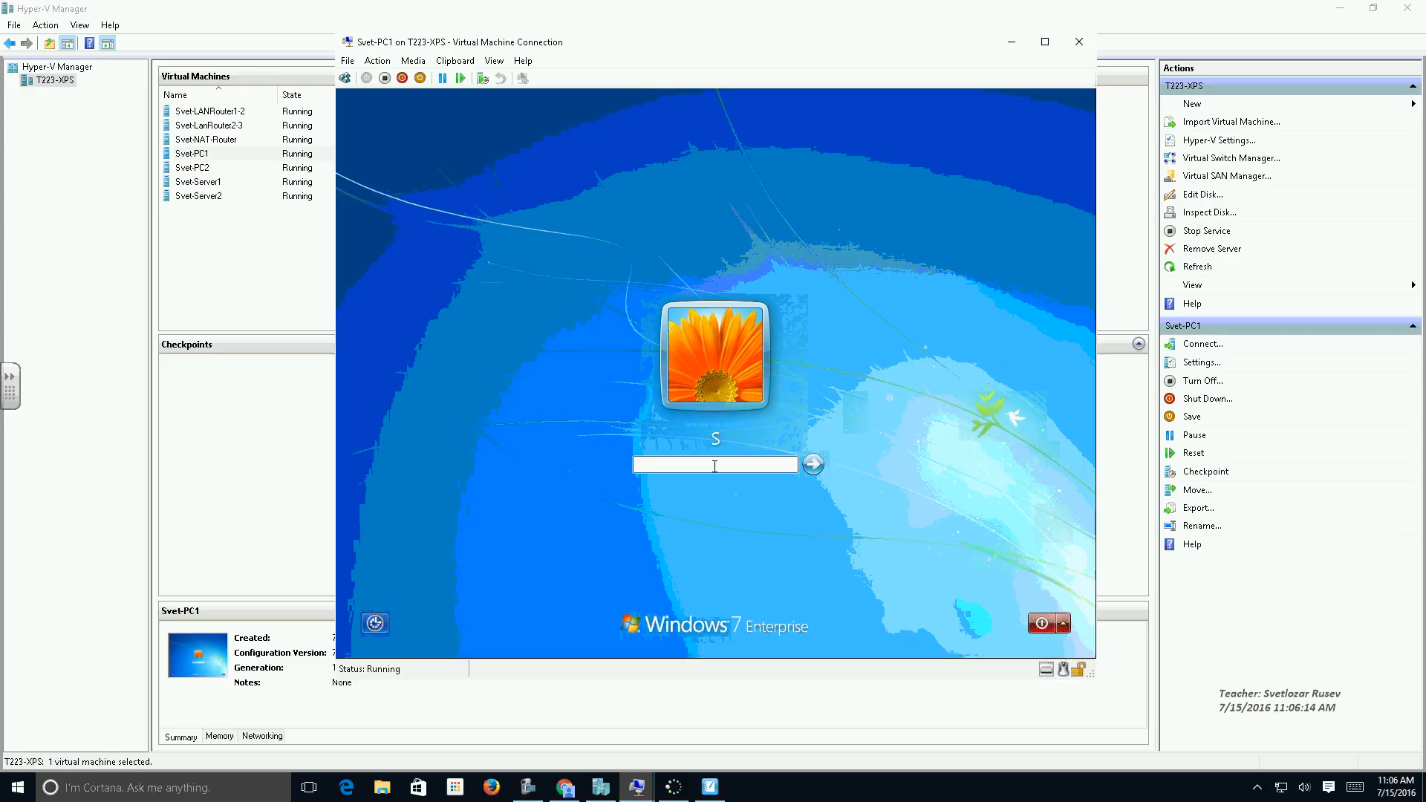
{"action": "type", "text": "•••••••••"}
{"action": "key", "text": "Return"}
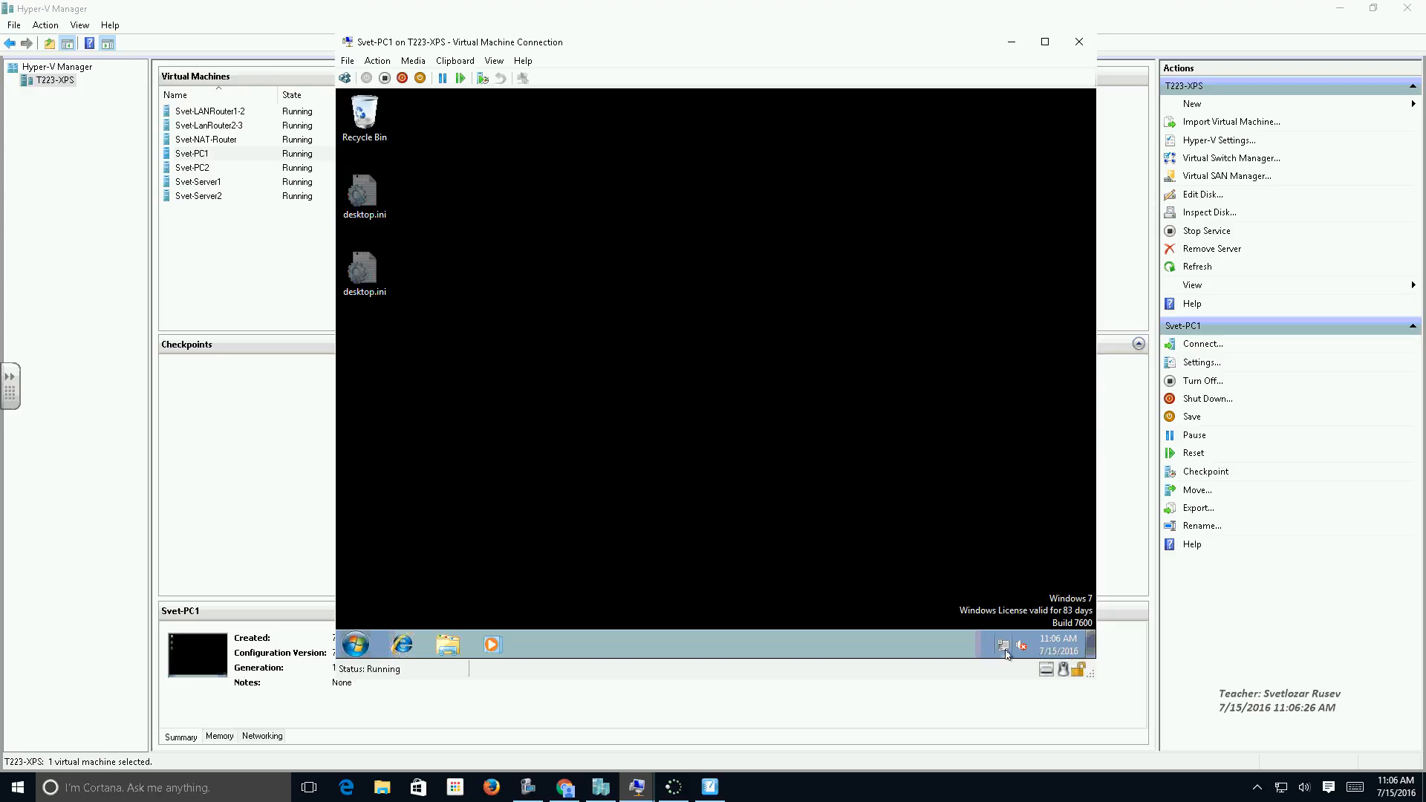
Open the Internet Protocol Version 4 (TCP/IPv4) properties of PC1's Local Area Connection.
{"action": "right_click", "coordinate": [1003, 646]}
{"action": "left_click", "coordinate": [980, 638]}
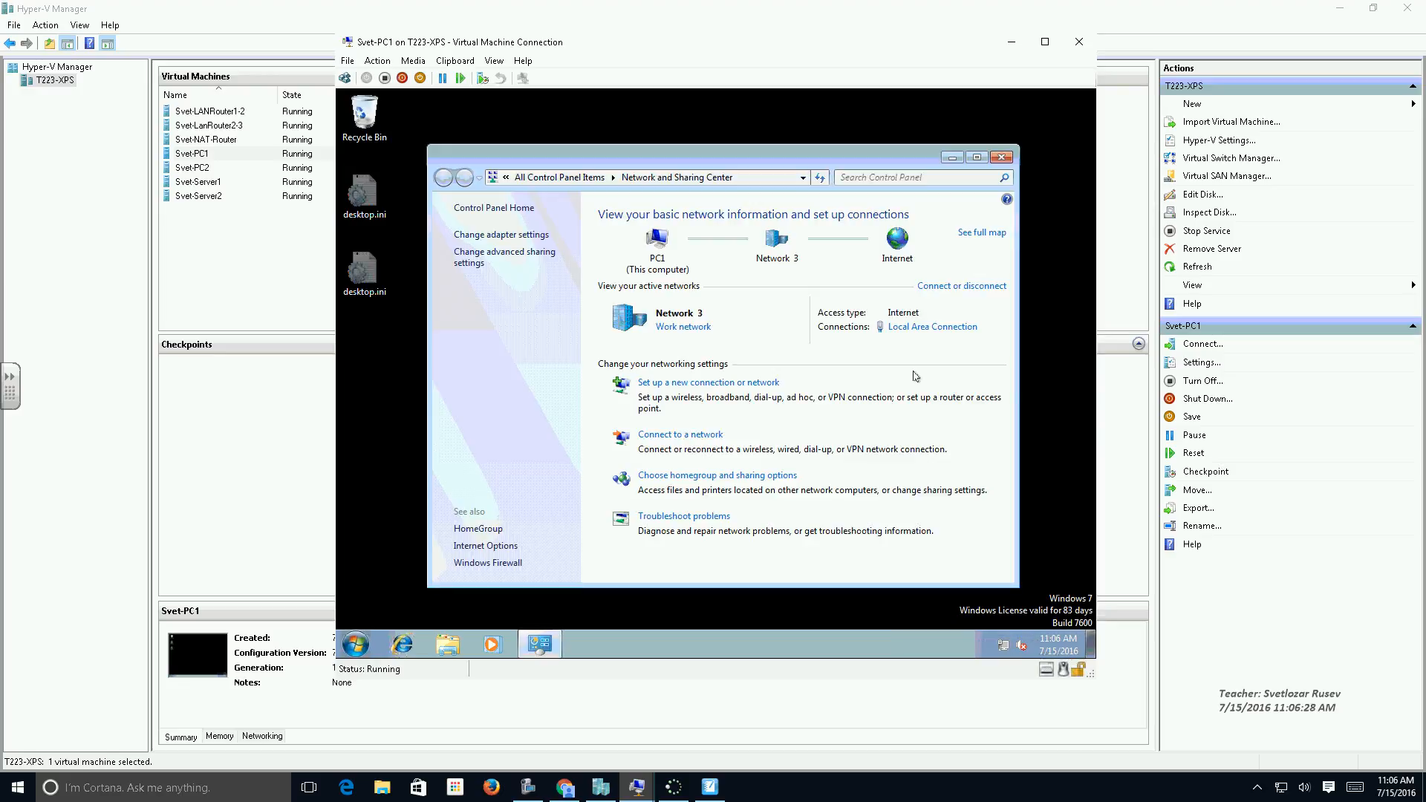
{"action": "left_click", "coordinate": [932, 328]}
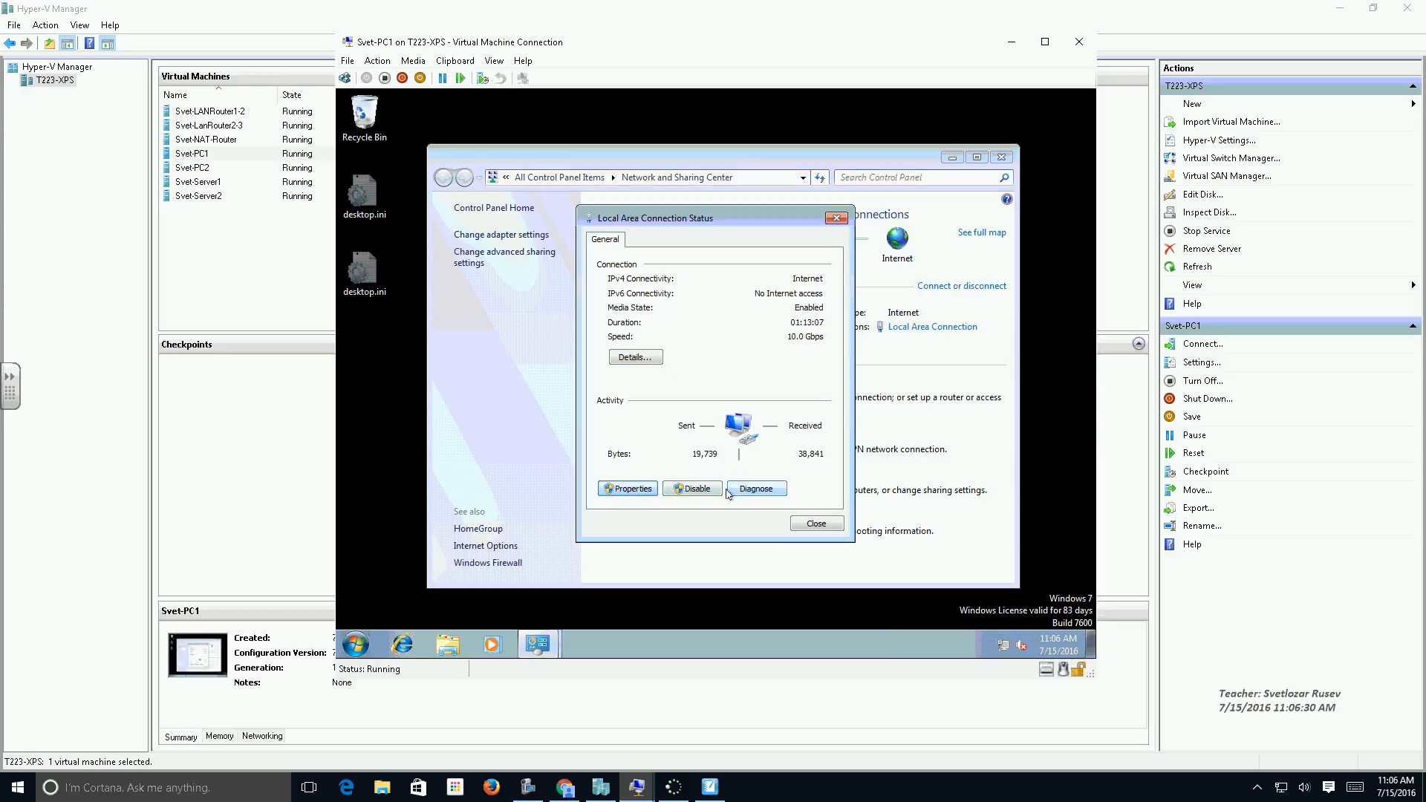
{"action": "left_click", "coordinate": [632, 489]}
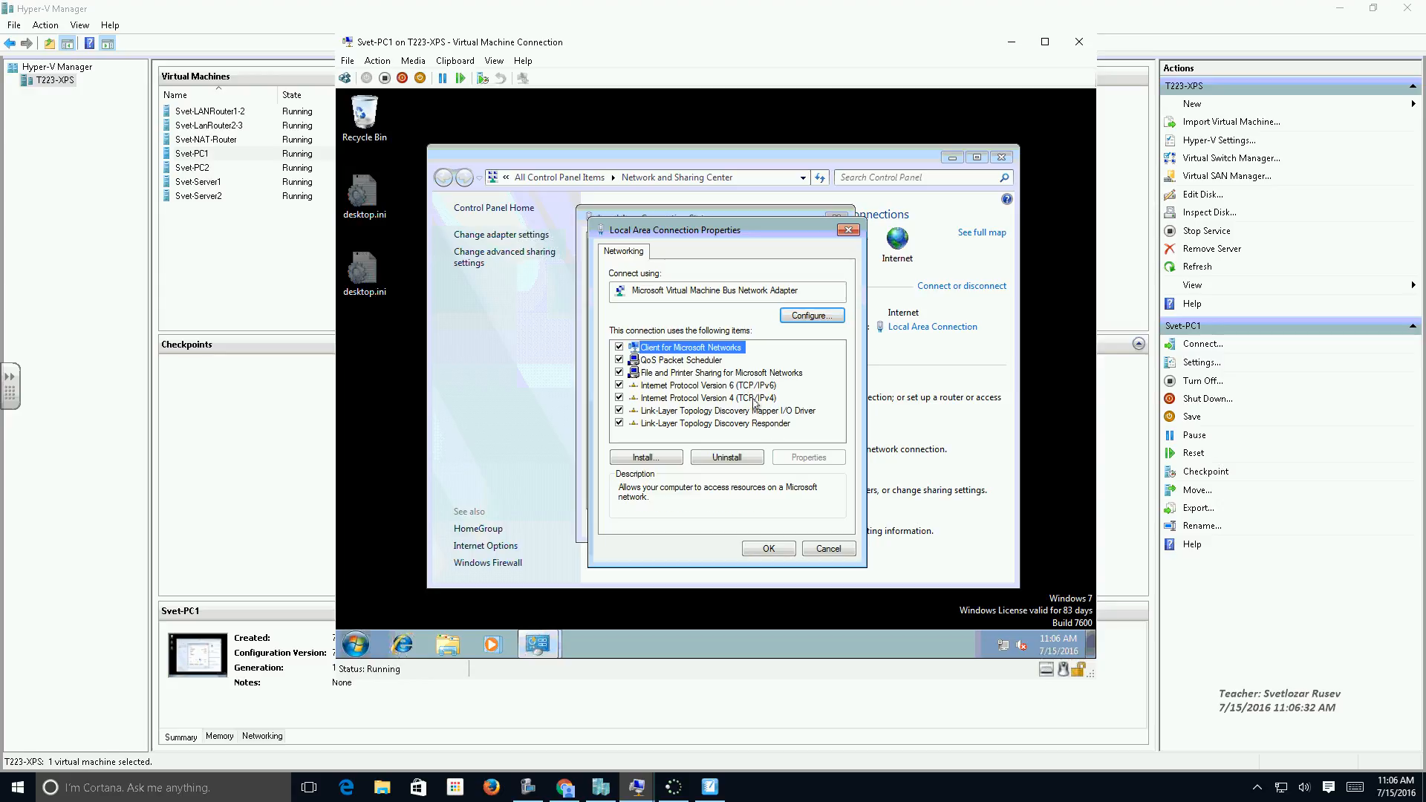
{"action": "double_click", "coordinate": [758, 398]}
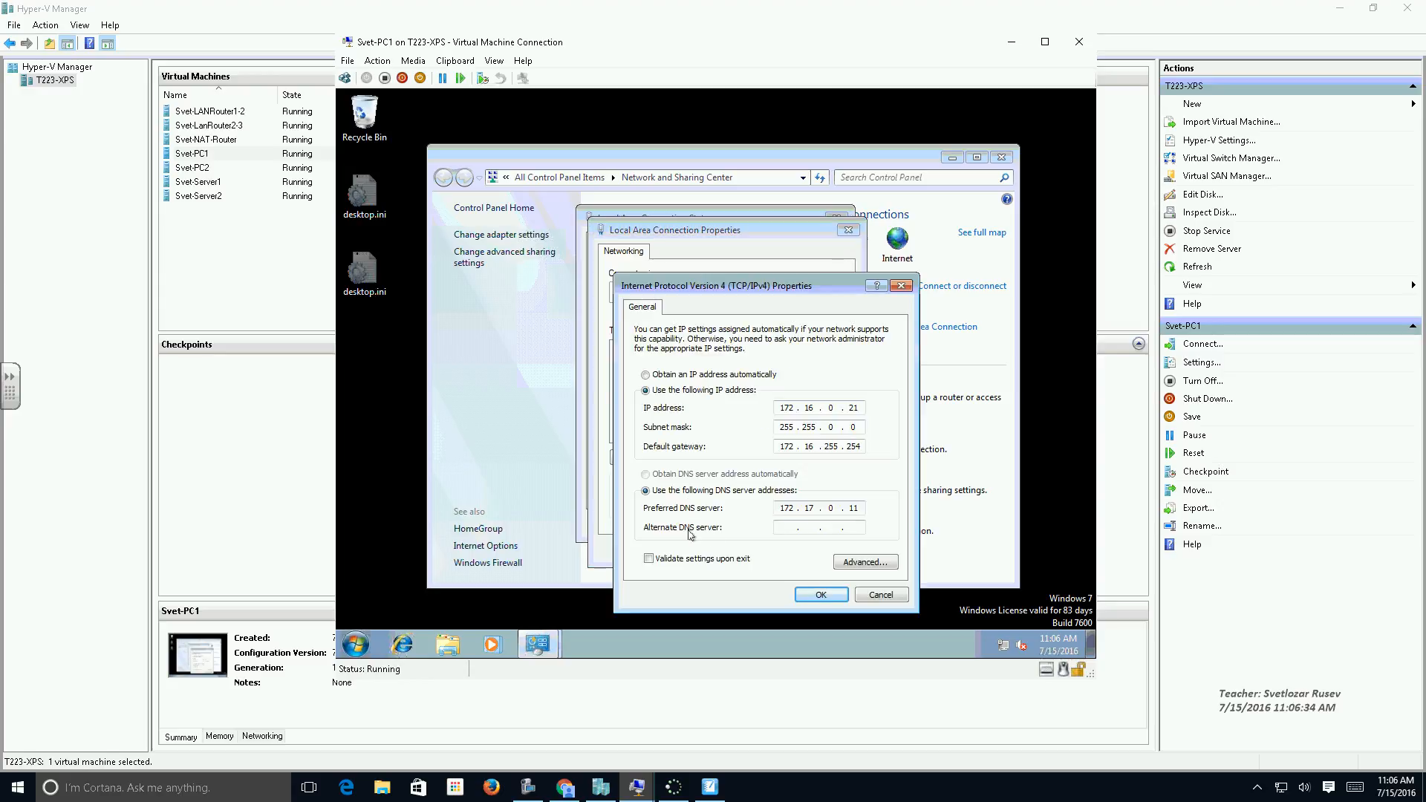
Set PC1's alternate DNS server to 172.18.0.11, save the connection settings and close the network windows.
{"action": "left_click", "coordinate": [780, 528]}
{"action": "type", "text": "172 . 18 . 0 . 11"}
{"action": "left_click", "coordinate": [821, 594]}
{"action": "left_click", "coordinate": [769, 550]}
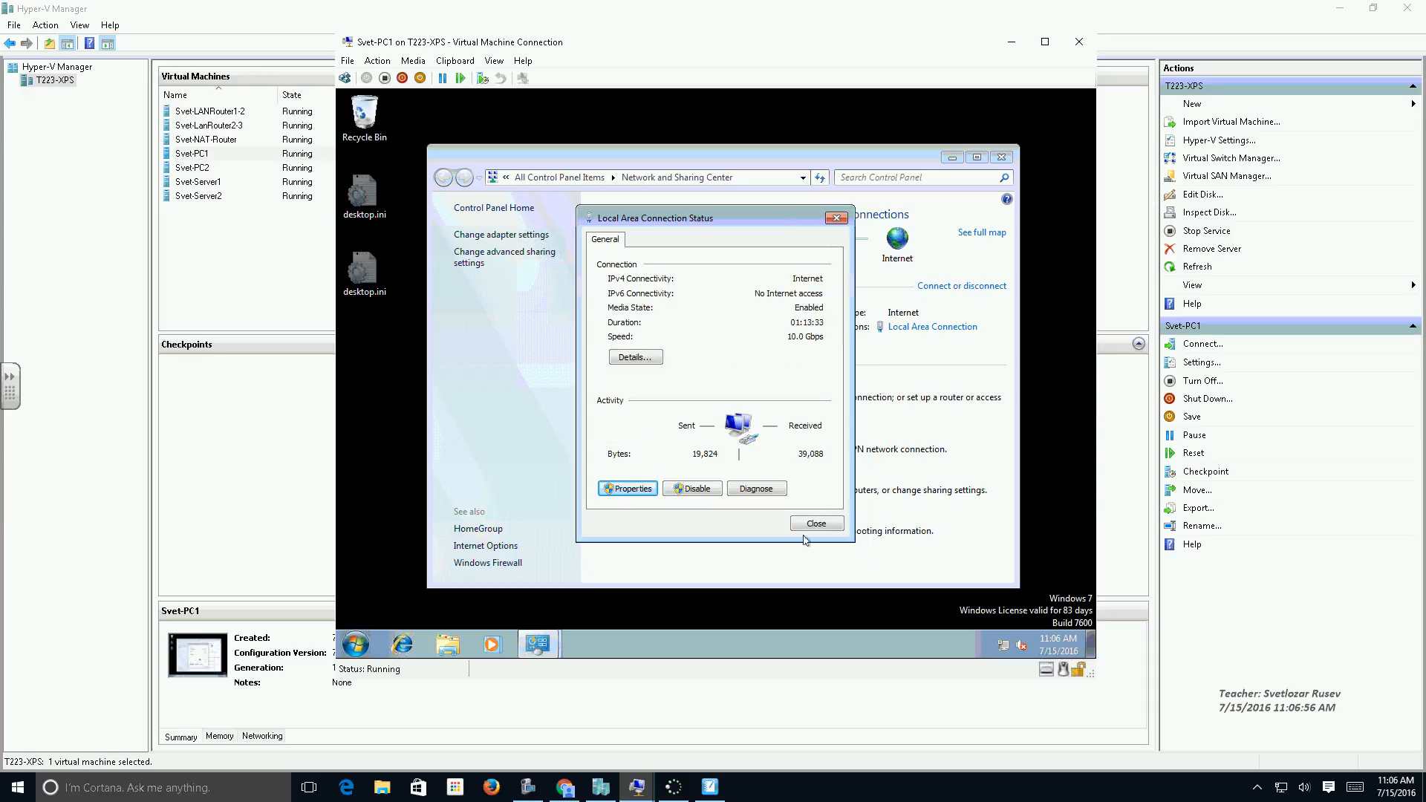
{"action": "left_click", "coordinate": [811, 532]}
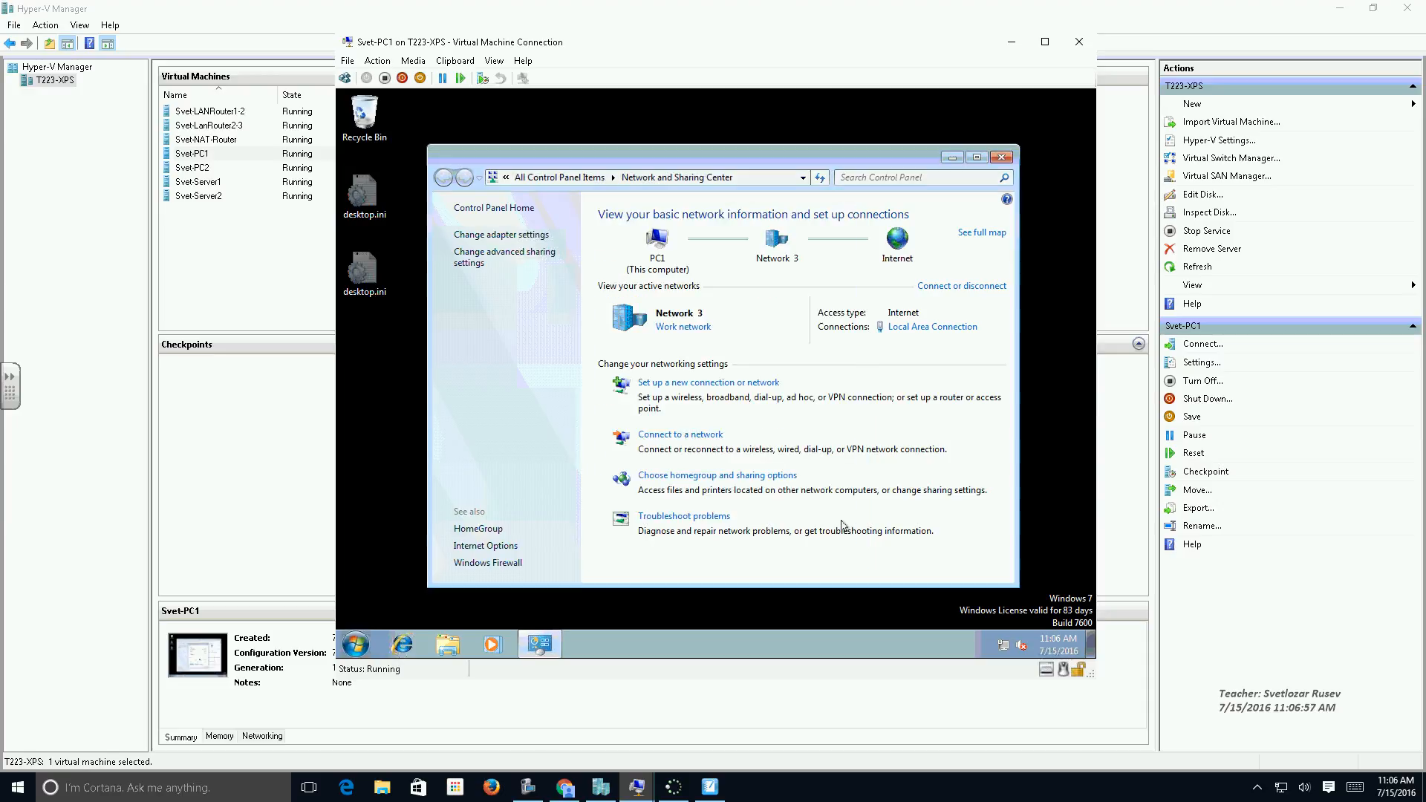
{"action": "left_click", "coordinate": [1002, 158]}
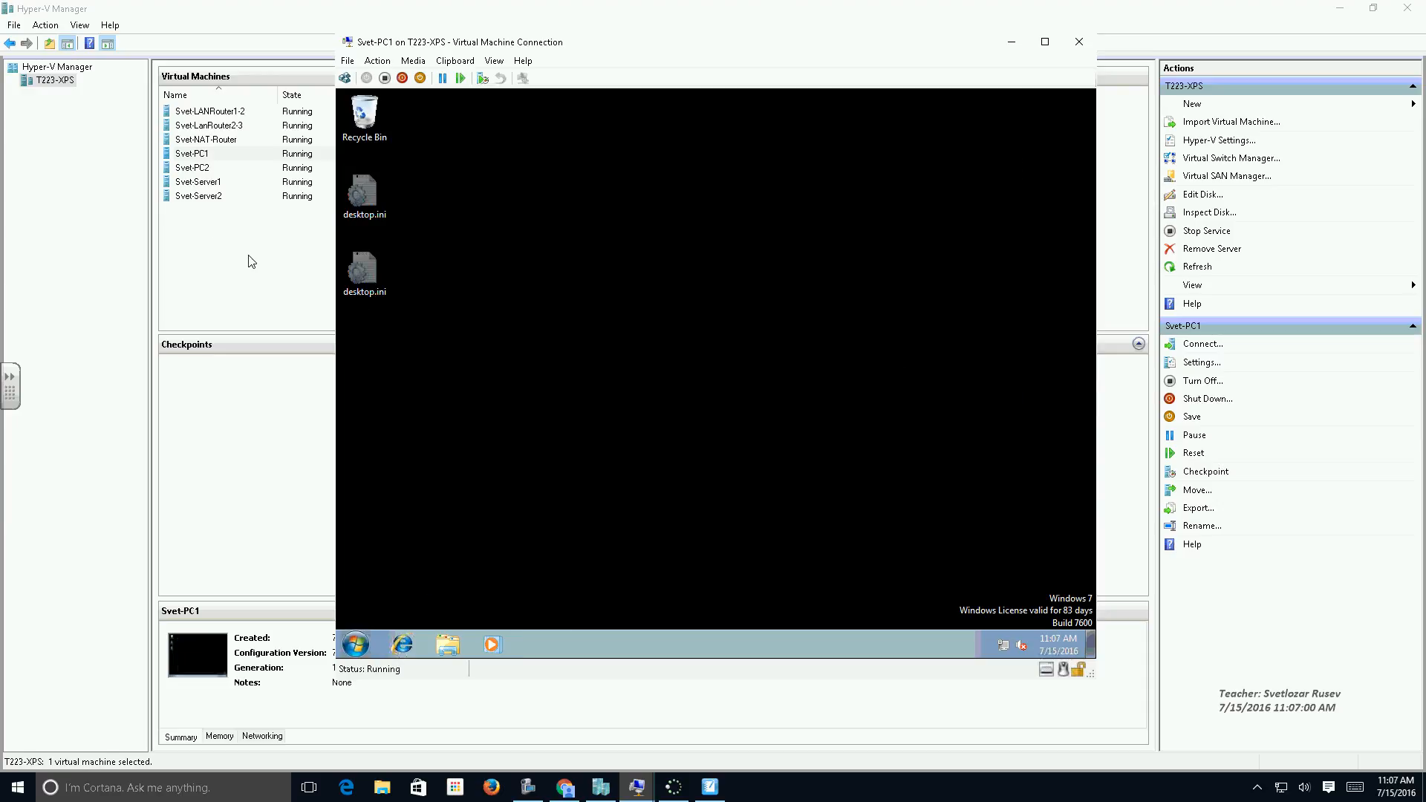
Switch to Svet-Server1, view the lab223.pec records and stop the DNS service on SERVER1.
{"action": "double_click", "coordinate": [198, 182]}
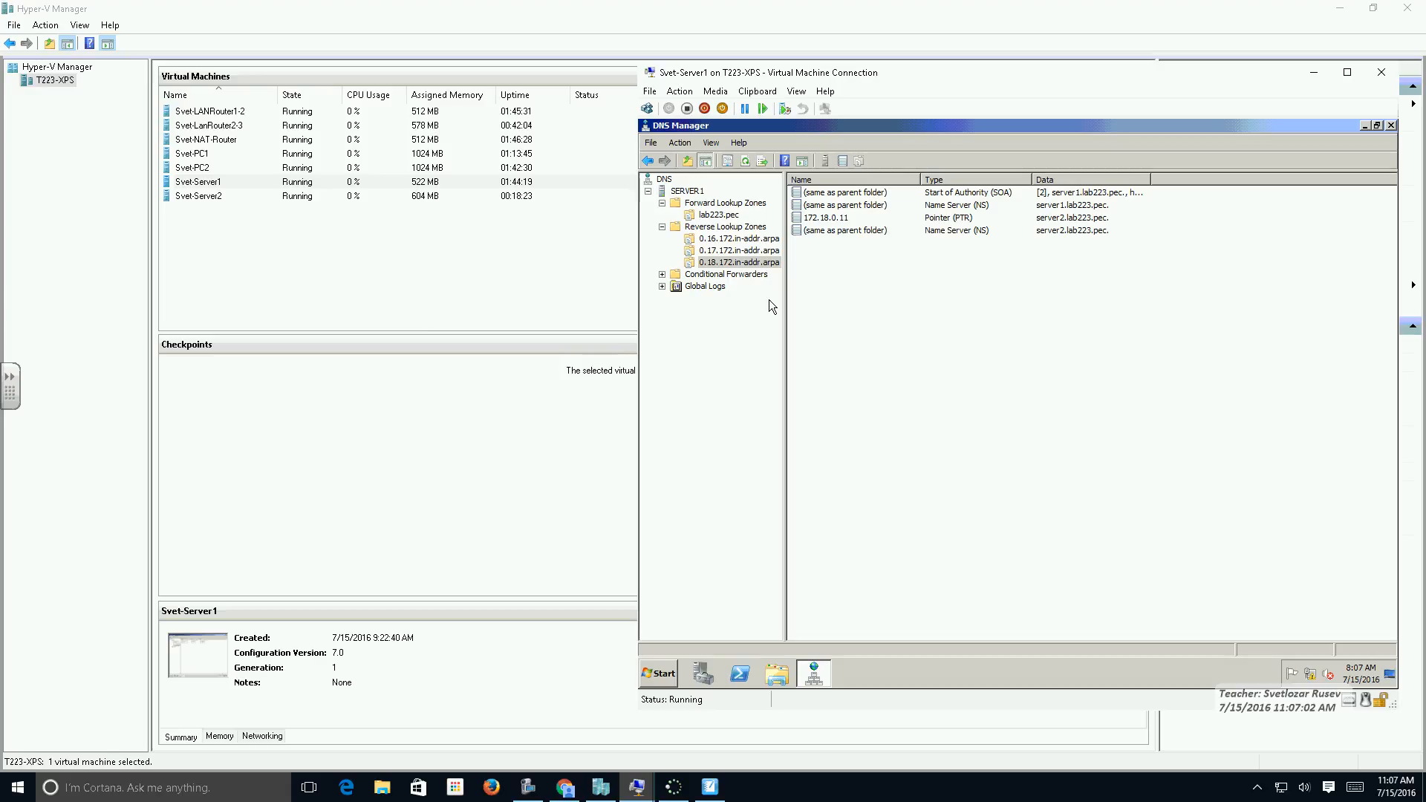
{"action": "left_click", "coordinate": [719, 215]}
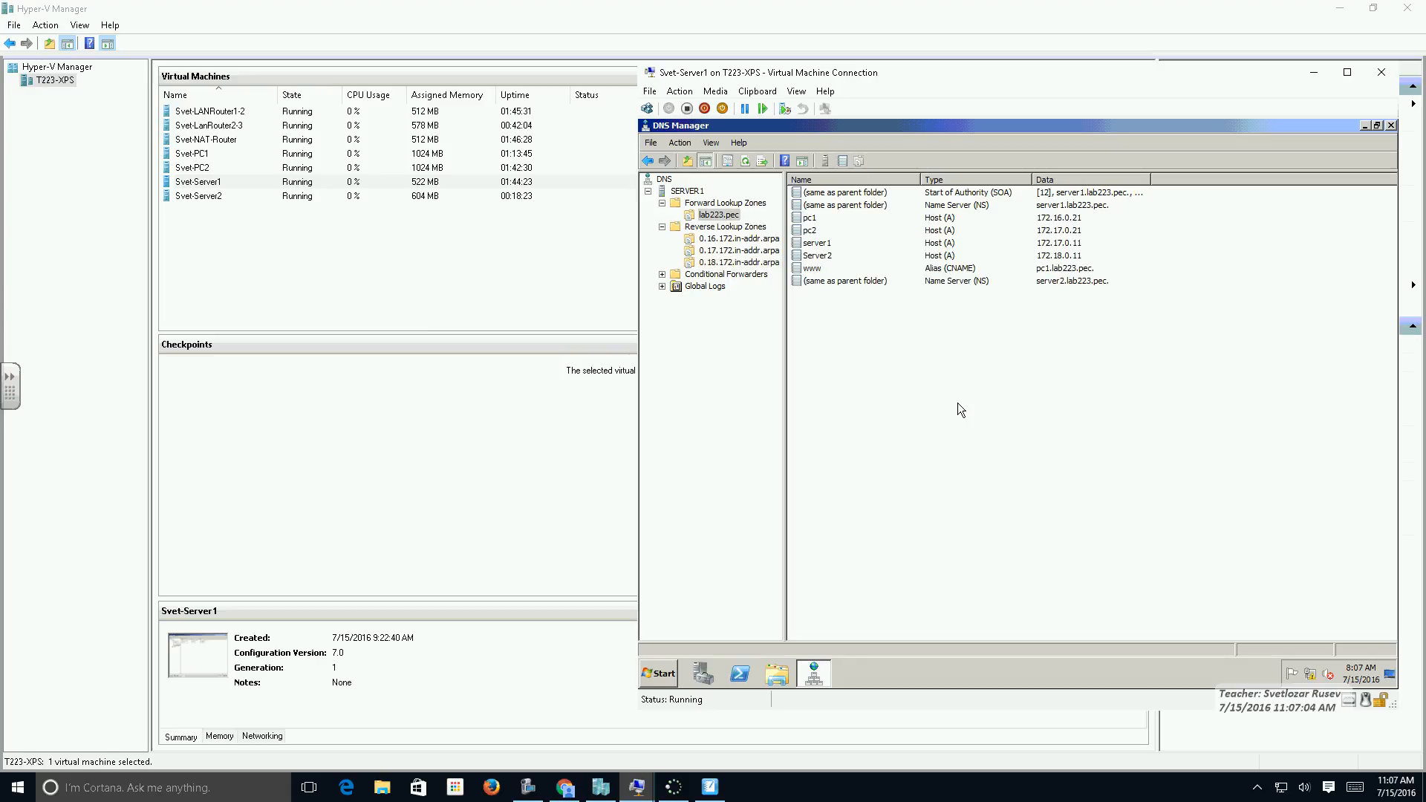
{"action": "left_click", "coordinate": [687, 191]}
{"action": "right_click", "coordinate": [687, 191]}
{"action": "mouse_move", "coordinate": [766, 297]}
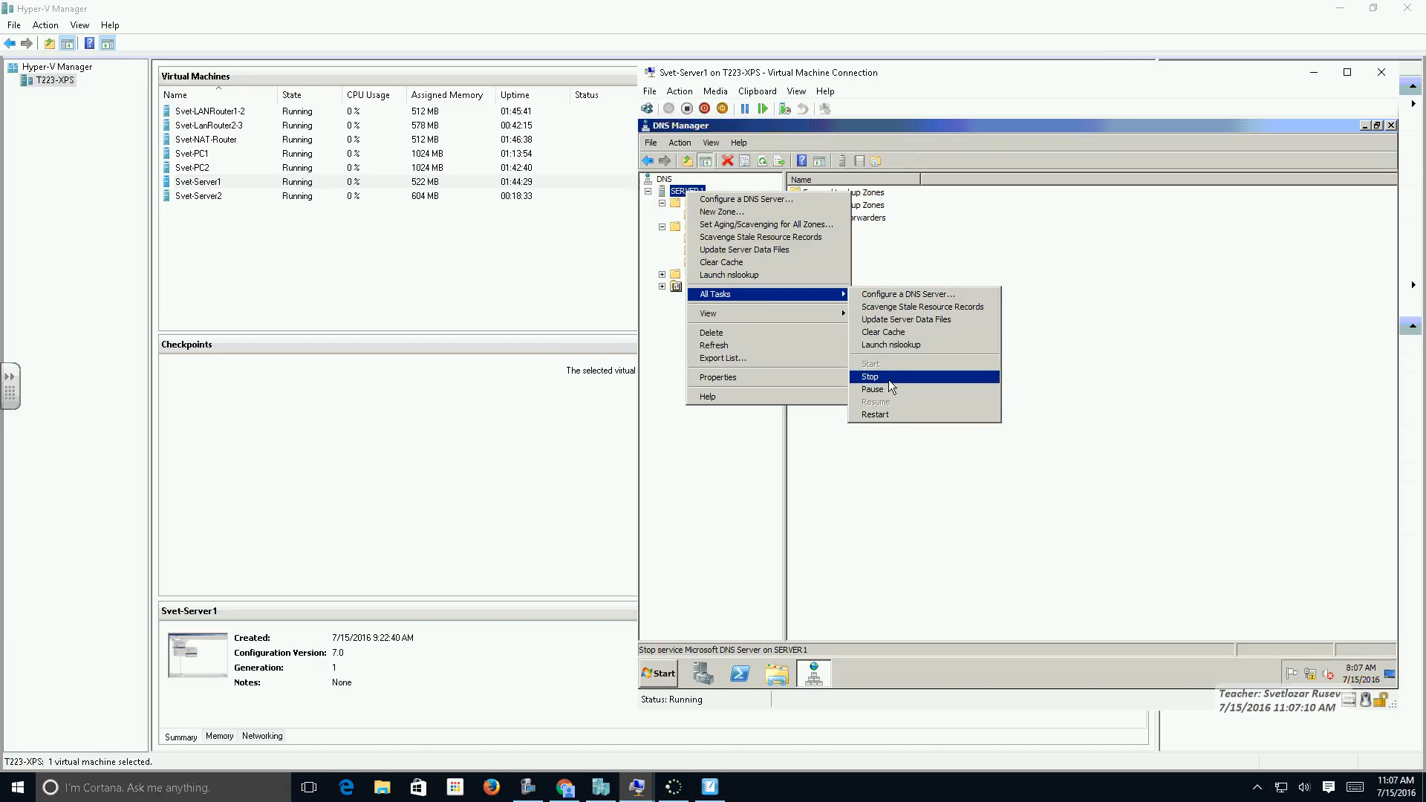
{"action": "left_click", "coordinate": [681, 196]}
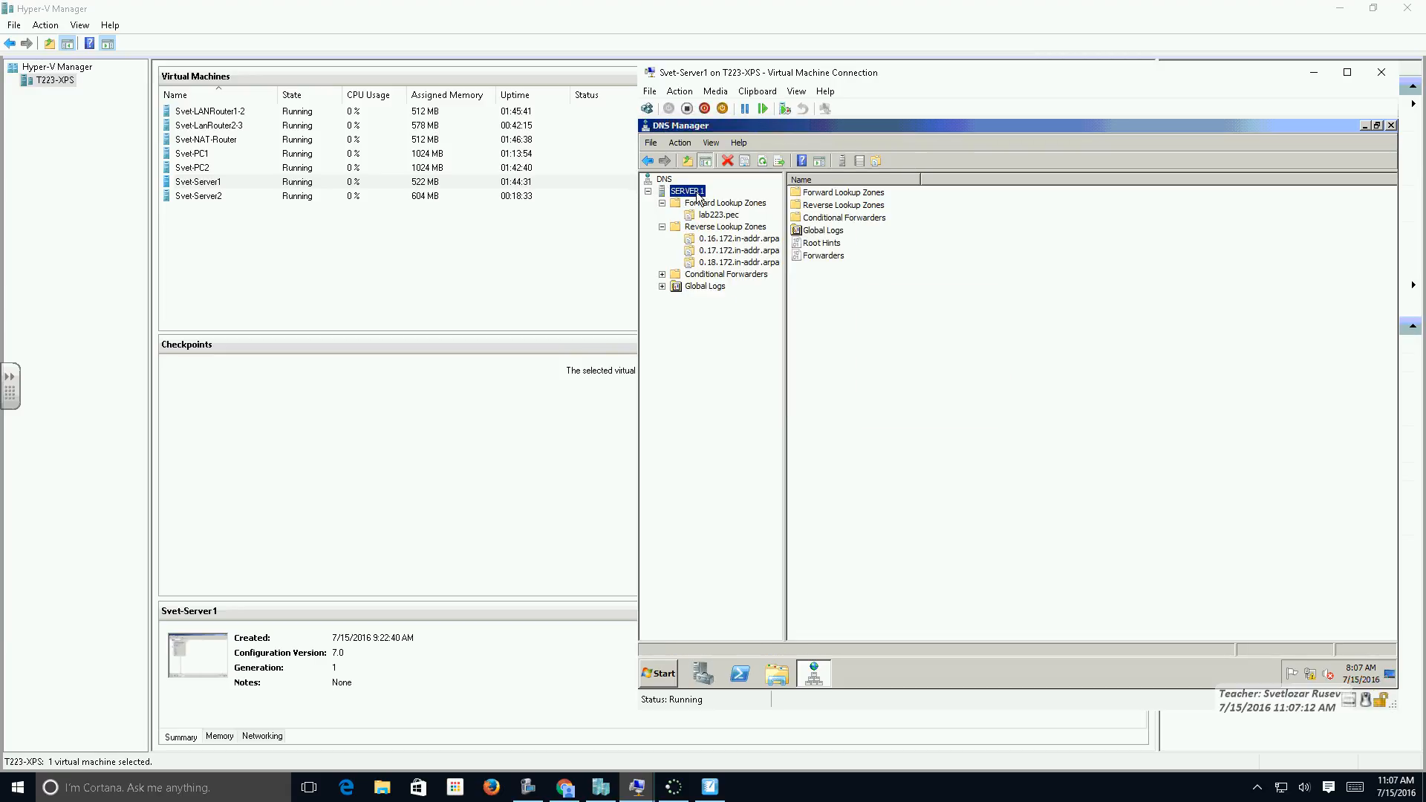
{"action": "right_click", "coordinate": [687, 192]}
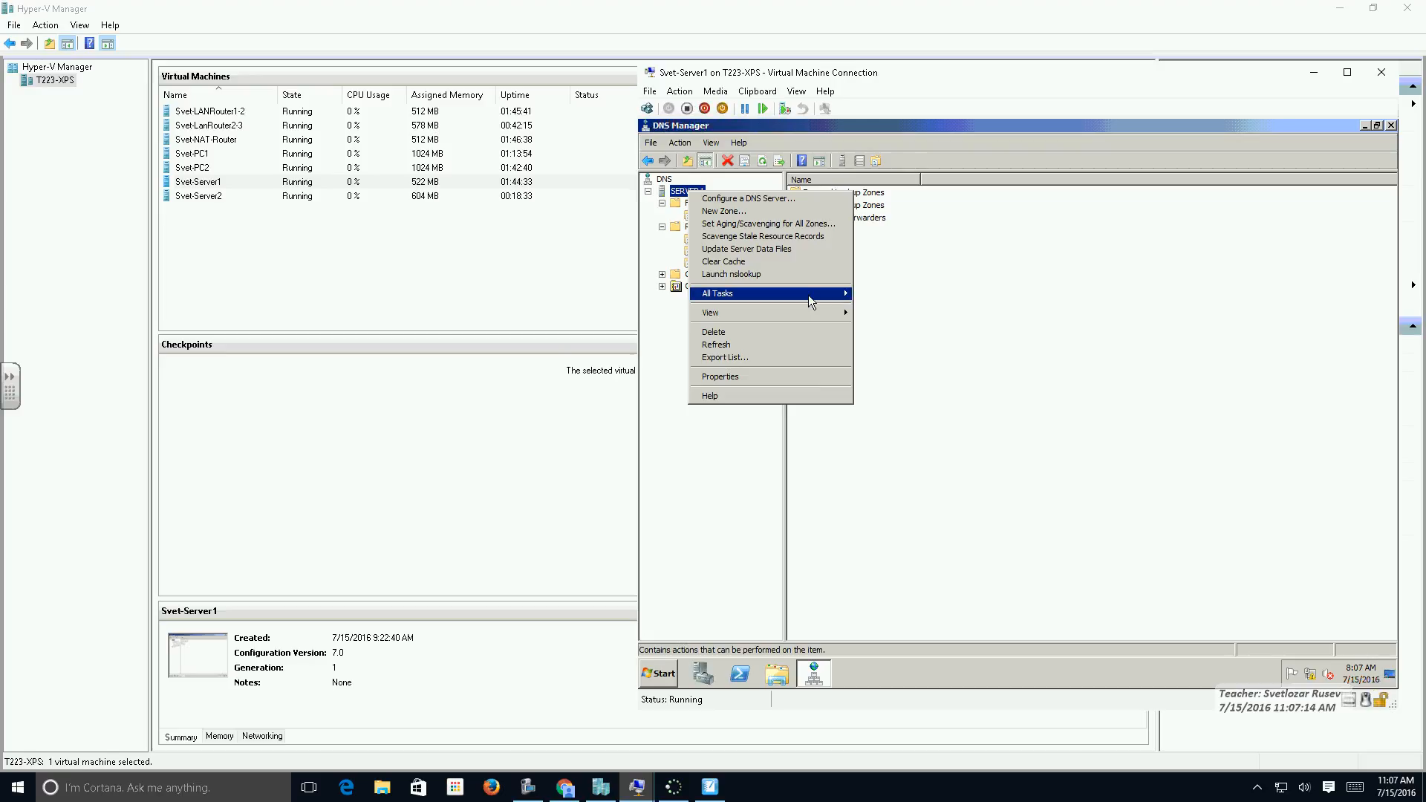
{"action": "mouse_move", "coordinate": [809, 296]}
{"action": "left_click", "coordinate": [923, 375]}
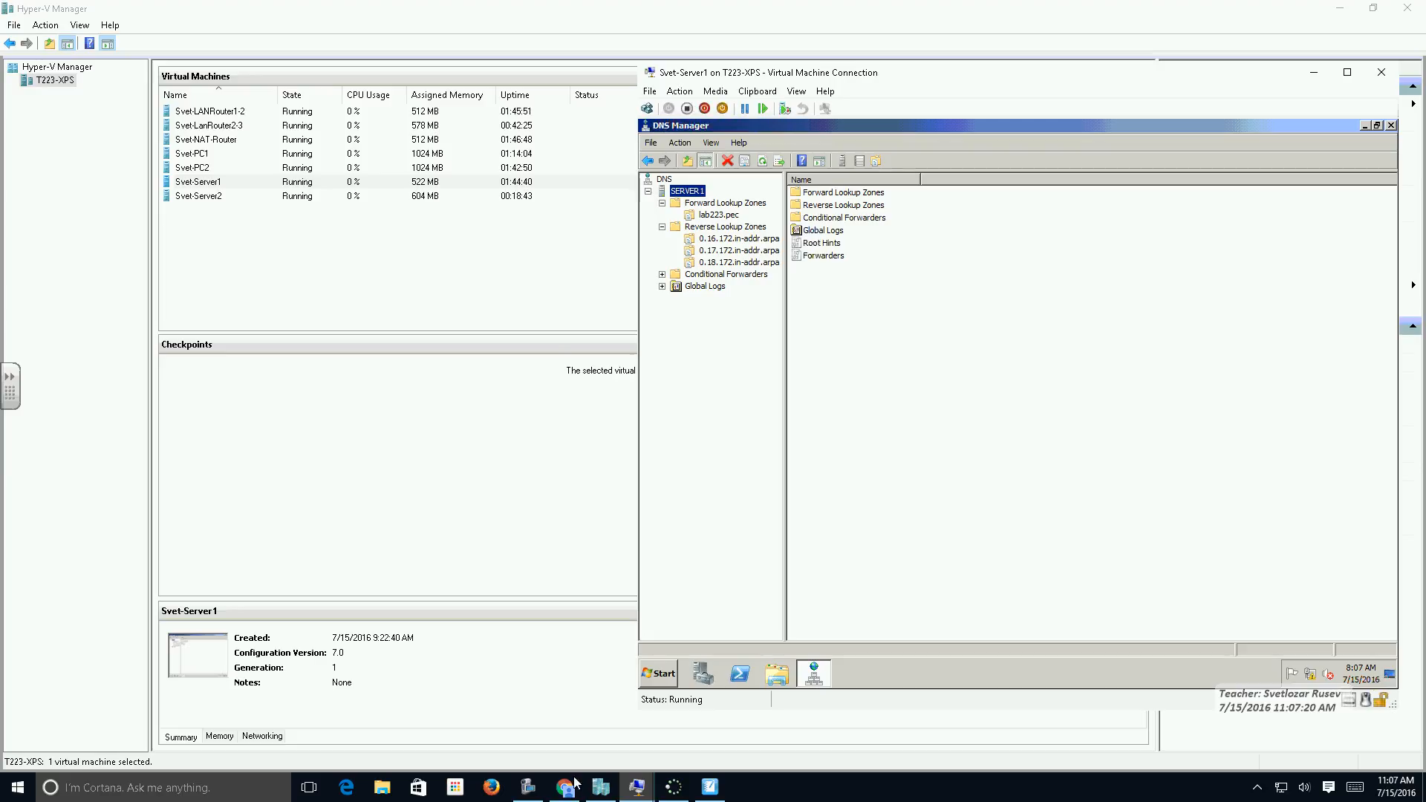
Return to Svet-PC1 and launch Internet Explorer to test name resolution with the home page.
{"action": "left_click", "coordinate": [603, 794]}
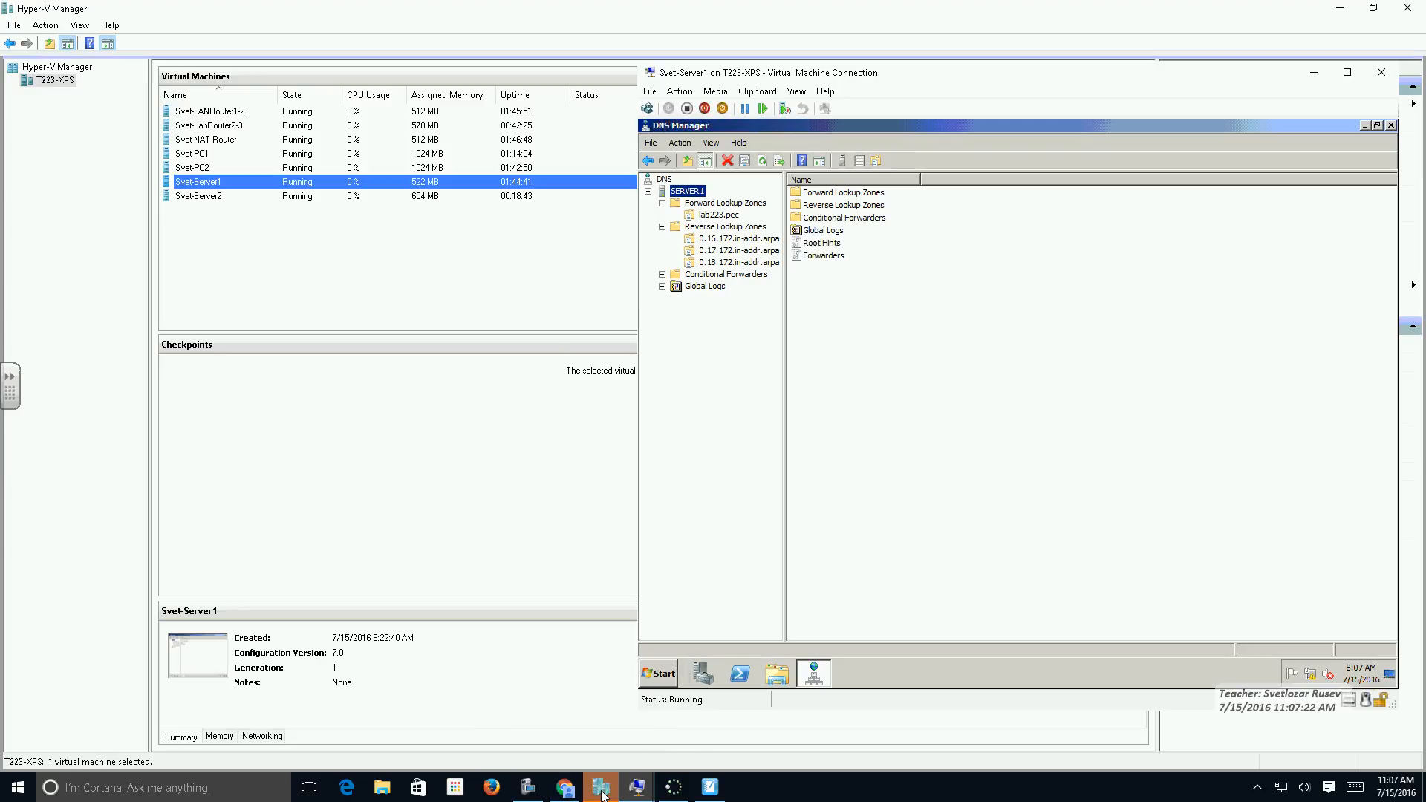
{"action": "double_click", "coordinate": [206, 155]}
{"action": "left_click", "coordinate": [401, 641]}
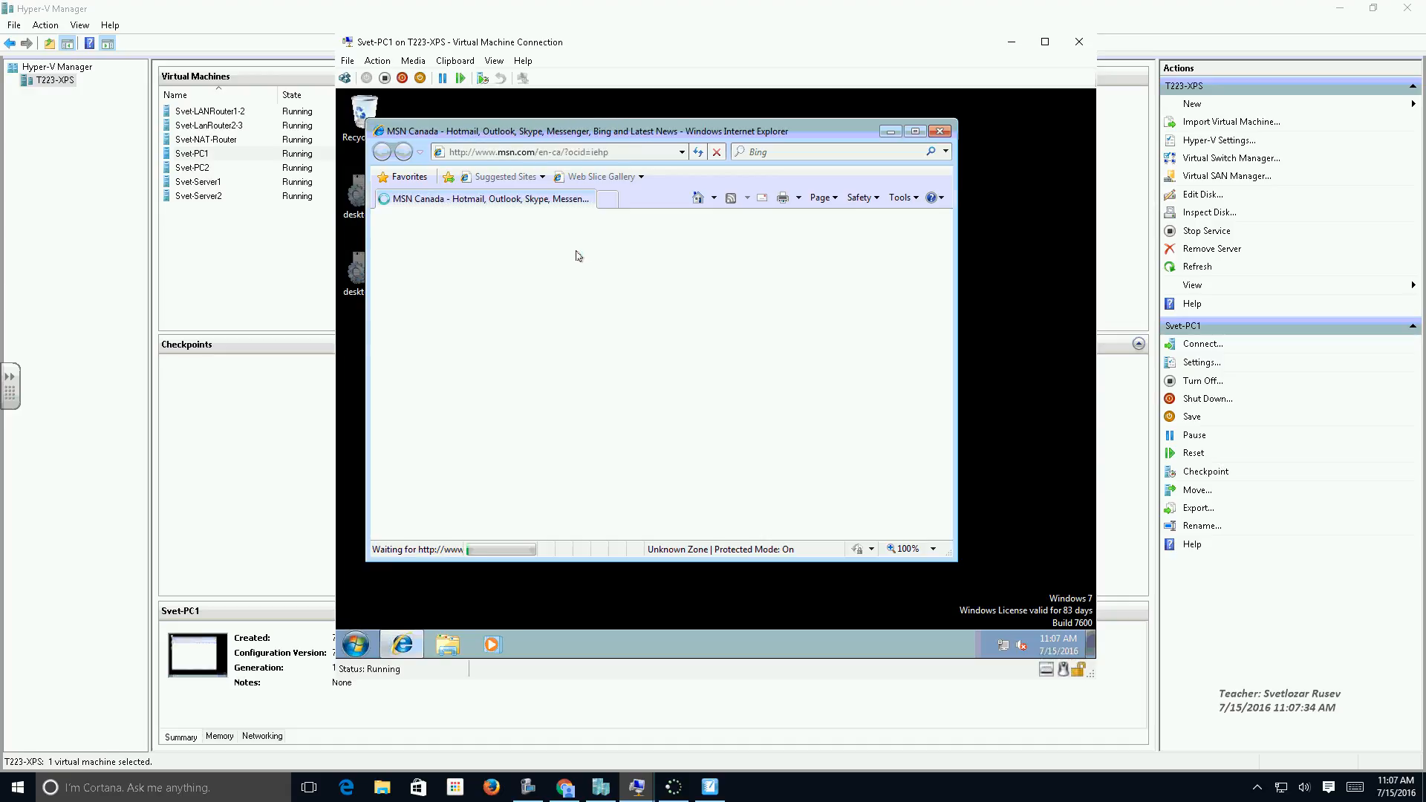
On Svet-Server2, restrict SERVER2's DNS listening to only 172.18.0.11 by excluding the IPv6 address in the server properties.
{"action": "left_click", "coordinate": [603, 789]}
{"action": "left_click", "coordinate": [202, 197]}
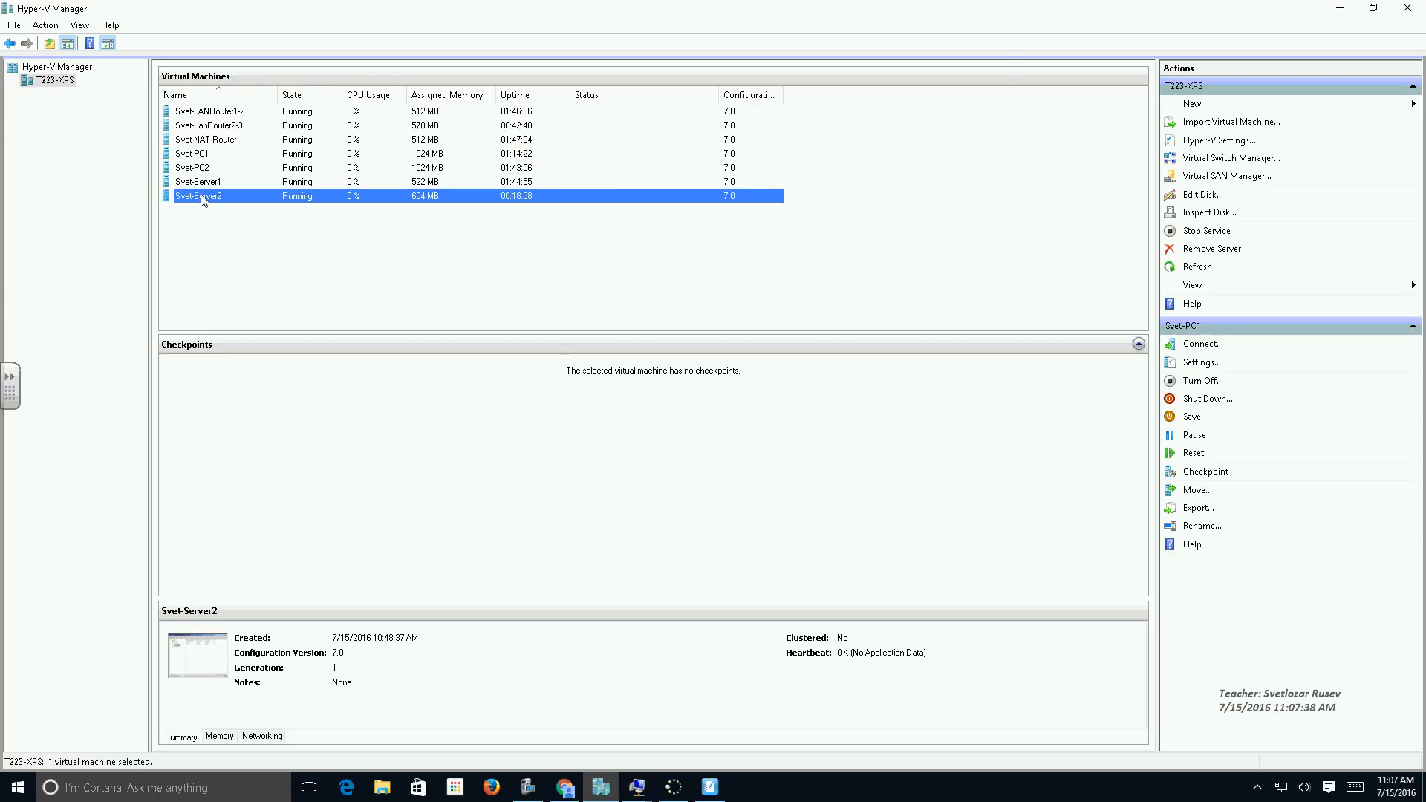
{"action": "double_click", "coordinate": [202, 196]}
{"action": "left_click", "coordinate": [311, 161]}
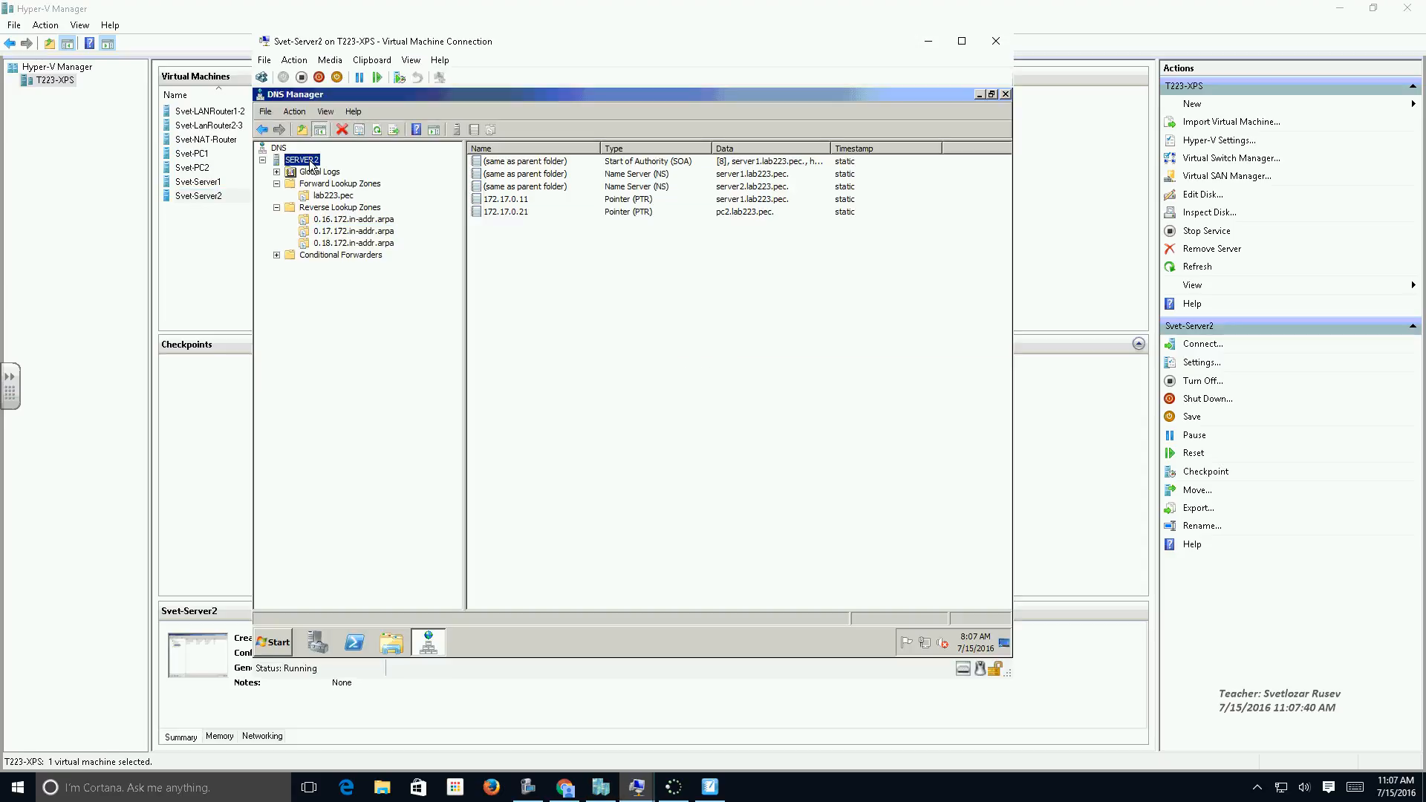
{"action": "right_click", "coordinate": [311, 162]}
{"action": "left_click", "coordinate": [377, 347]}
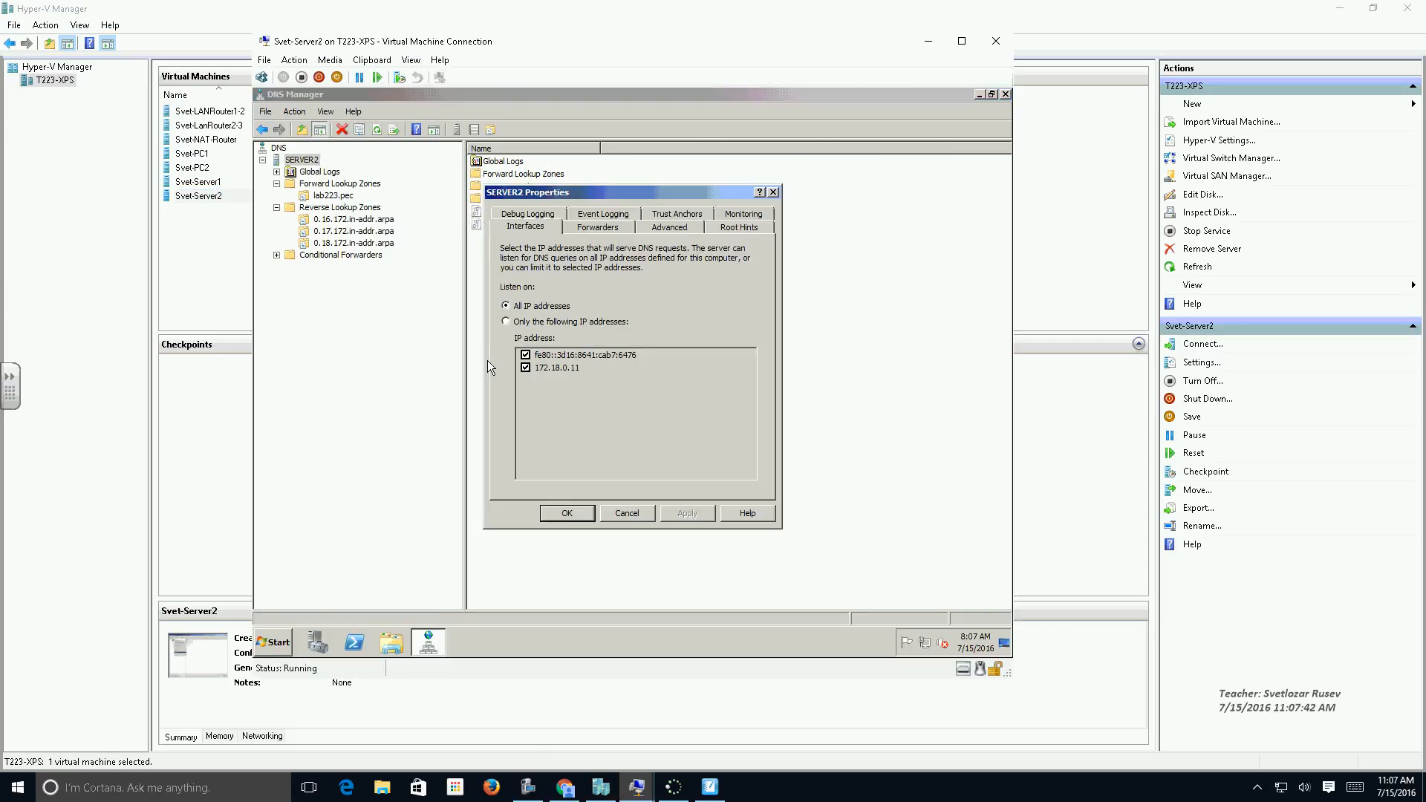
{"action": "left_click", "coordinate": [507, 322]}
{"action": "left_click", "coordinate": [526, 356]}
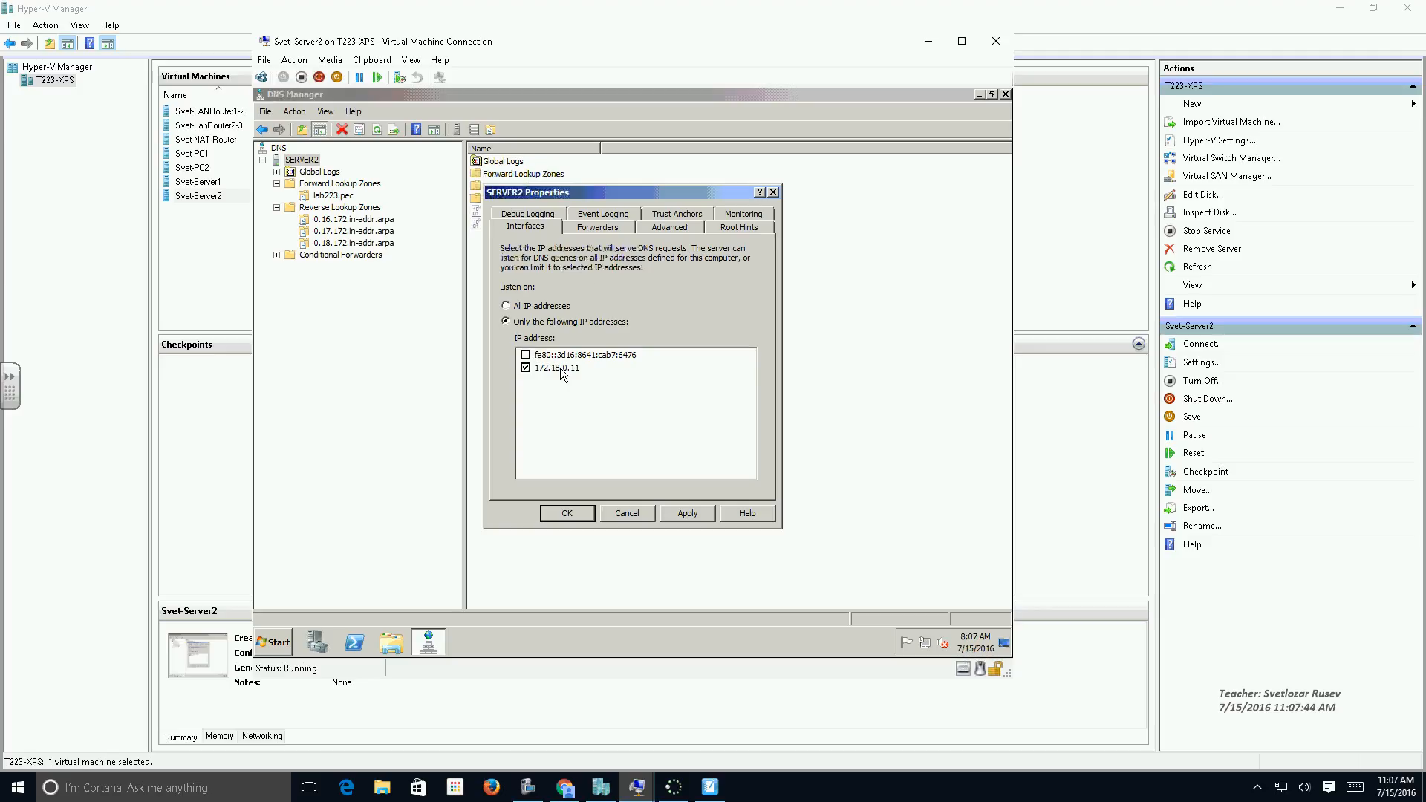
Add 192.168.2.231 as a DNS forwarder in SERVER2's properties.
{"action": "left_click", "coordinate": [602, 227]}
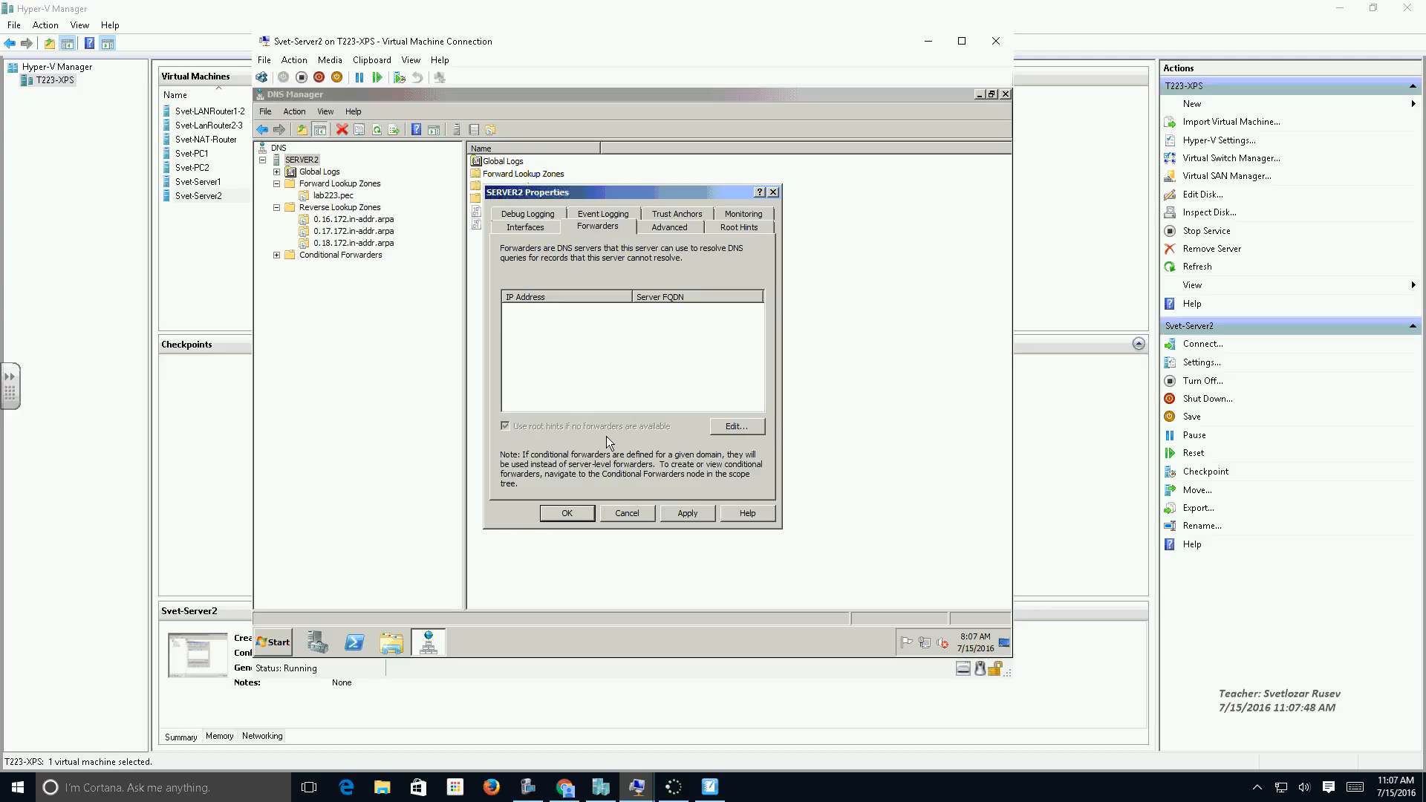
{"action": "left_click", "coordinate": [729, 428]}
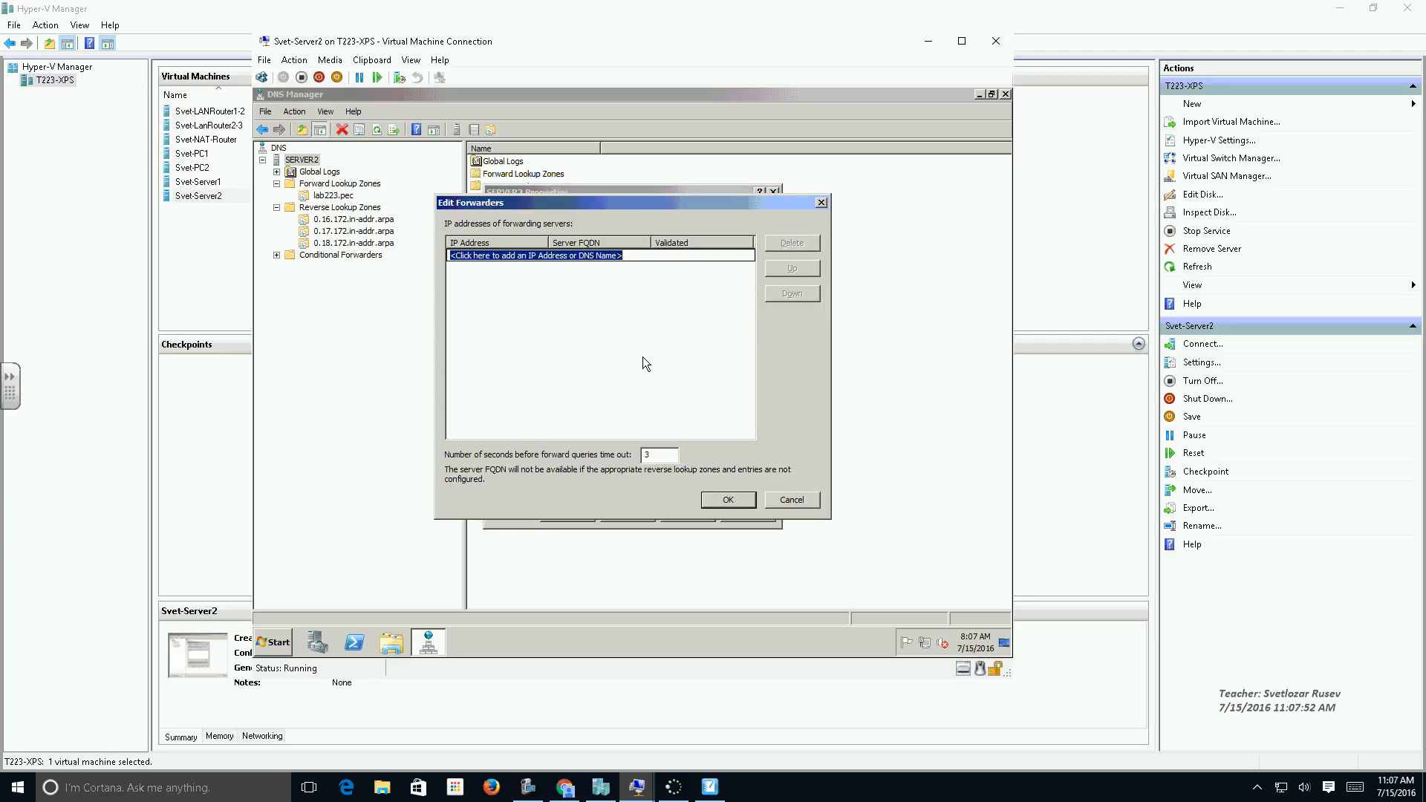
{"action": "type", "text": "1"}
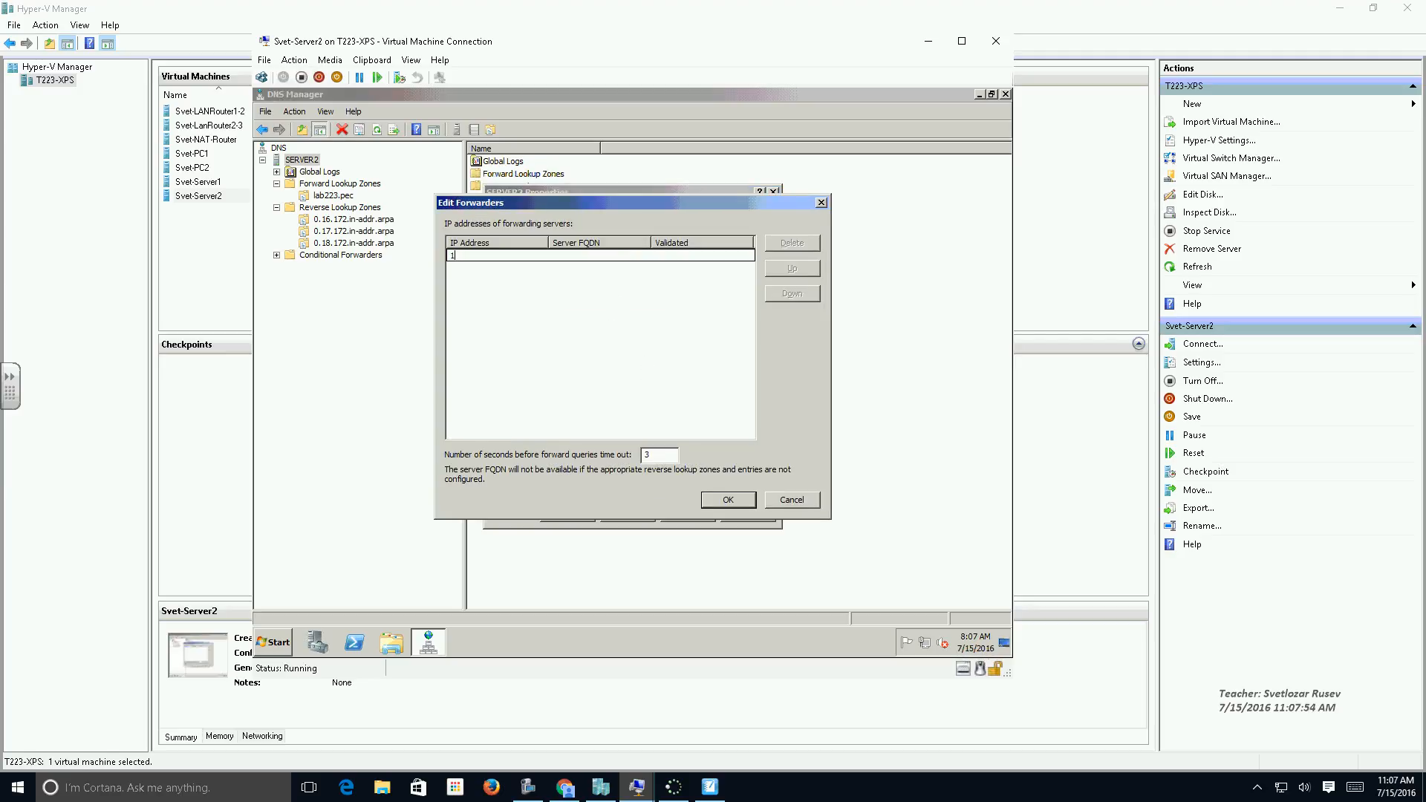
{"action": "type", "text": "92.1"}
{"action": "type", "text": ".2.231"}
{"action": "key", "text": "Return"}
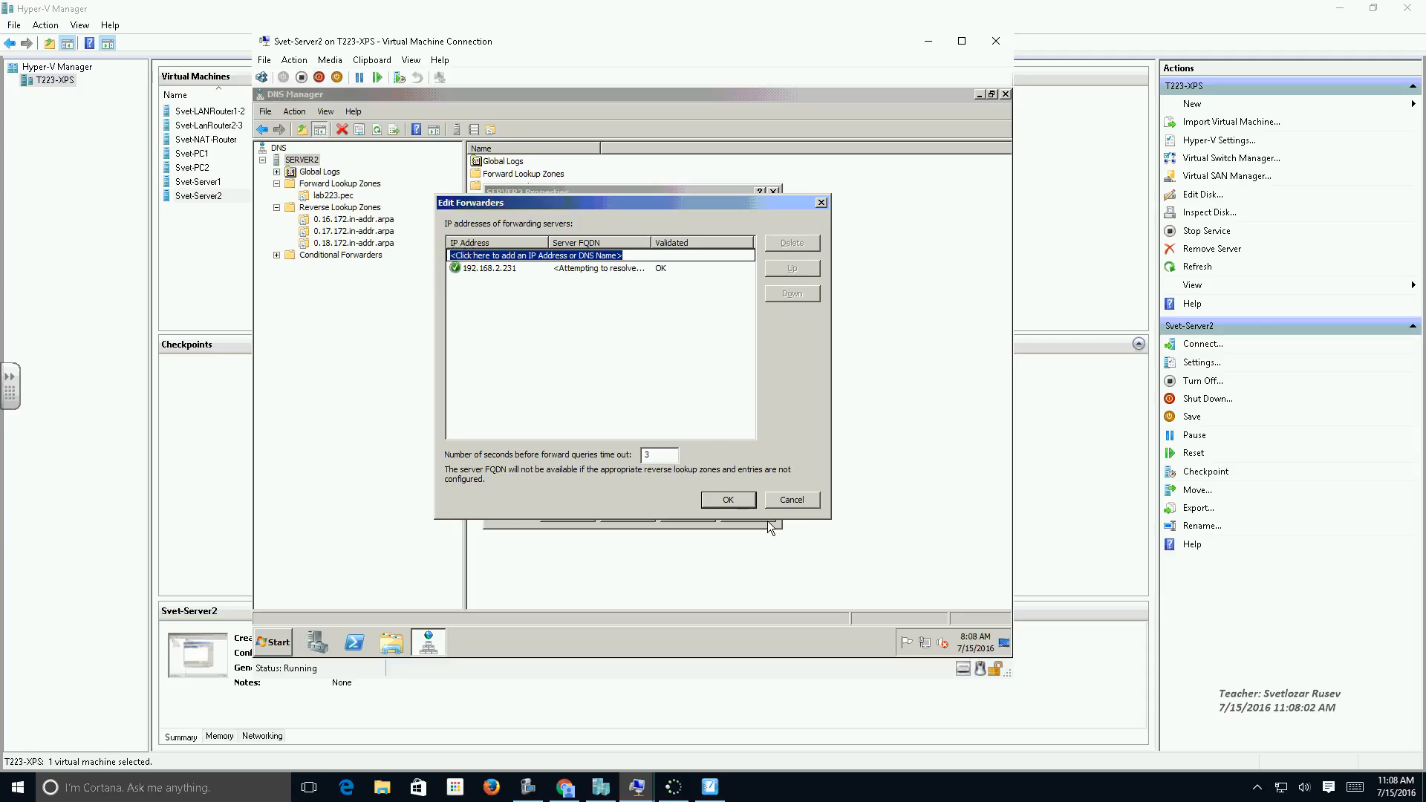
{"action": "left_click", "coordinate": [728, 500]}
Disable the use of root hints when no forwarders are available, save SERVER2's properties and refresh the server view.
{"action": "left_click", "coordinate": [506, 425]}
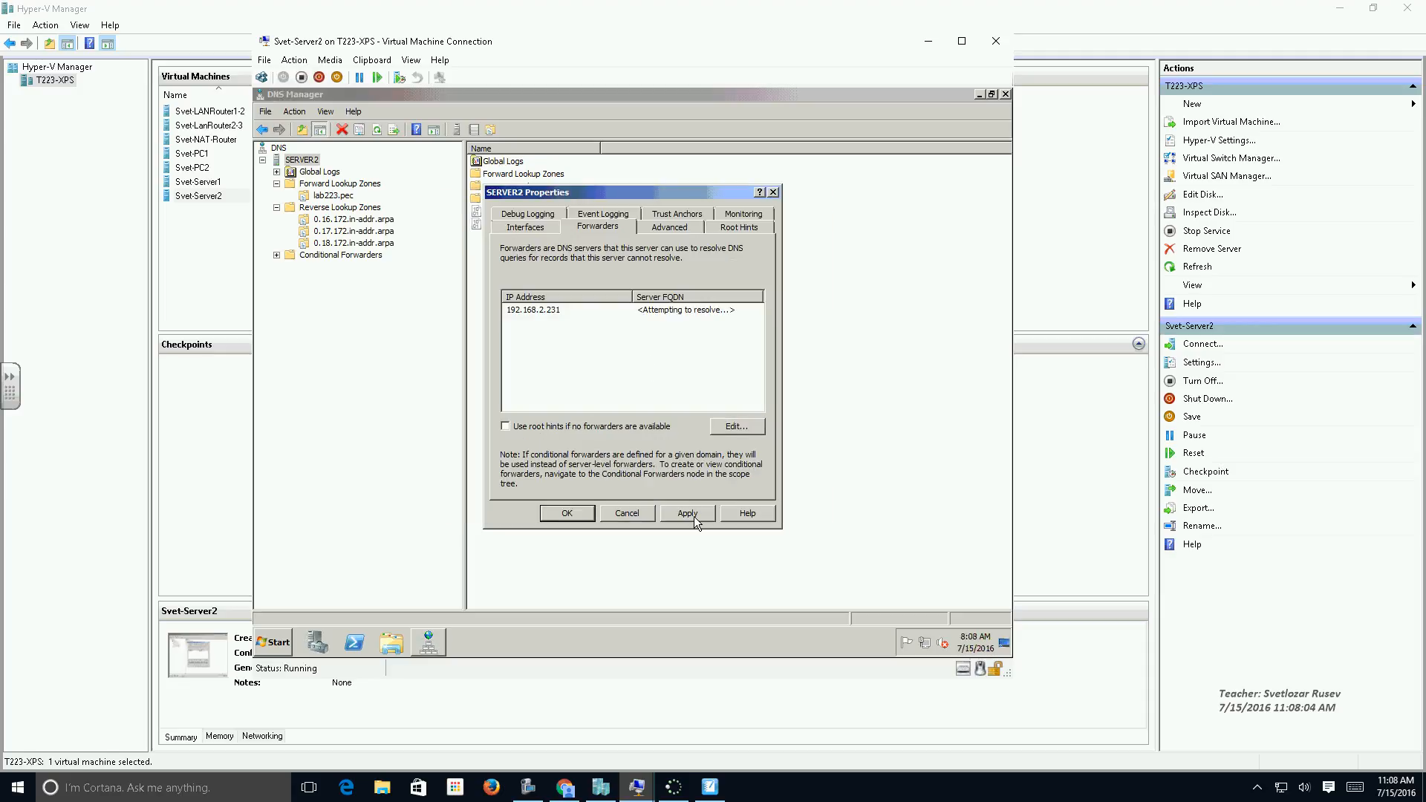
{"action": "left_click", "coordinate": [688, 513]}
{"action": "left_click", "coordinate": [567, 513]}
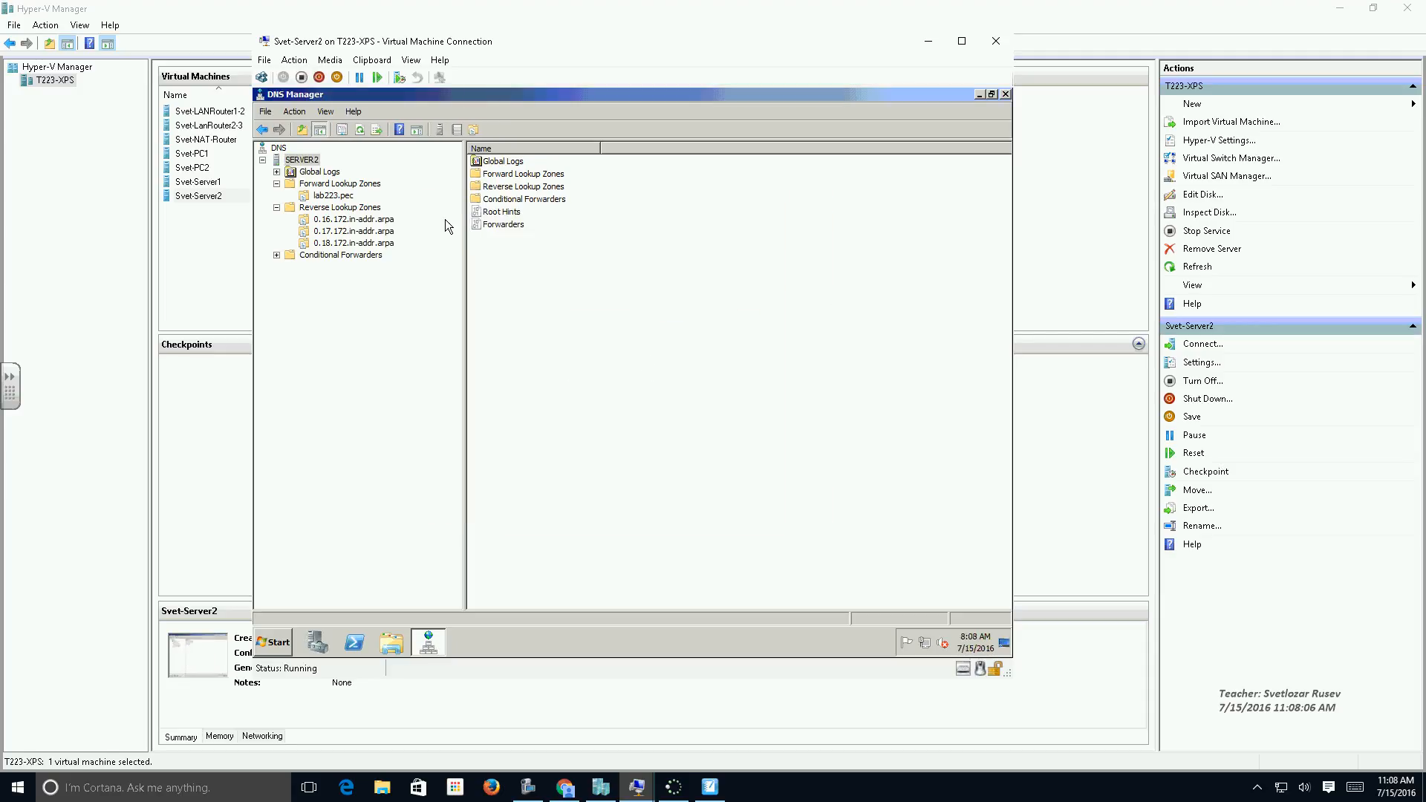
{"action": "left_click", "coordinate": [361, 132]}
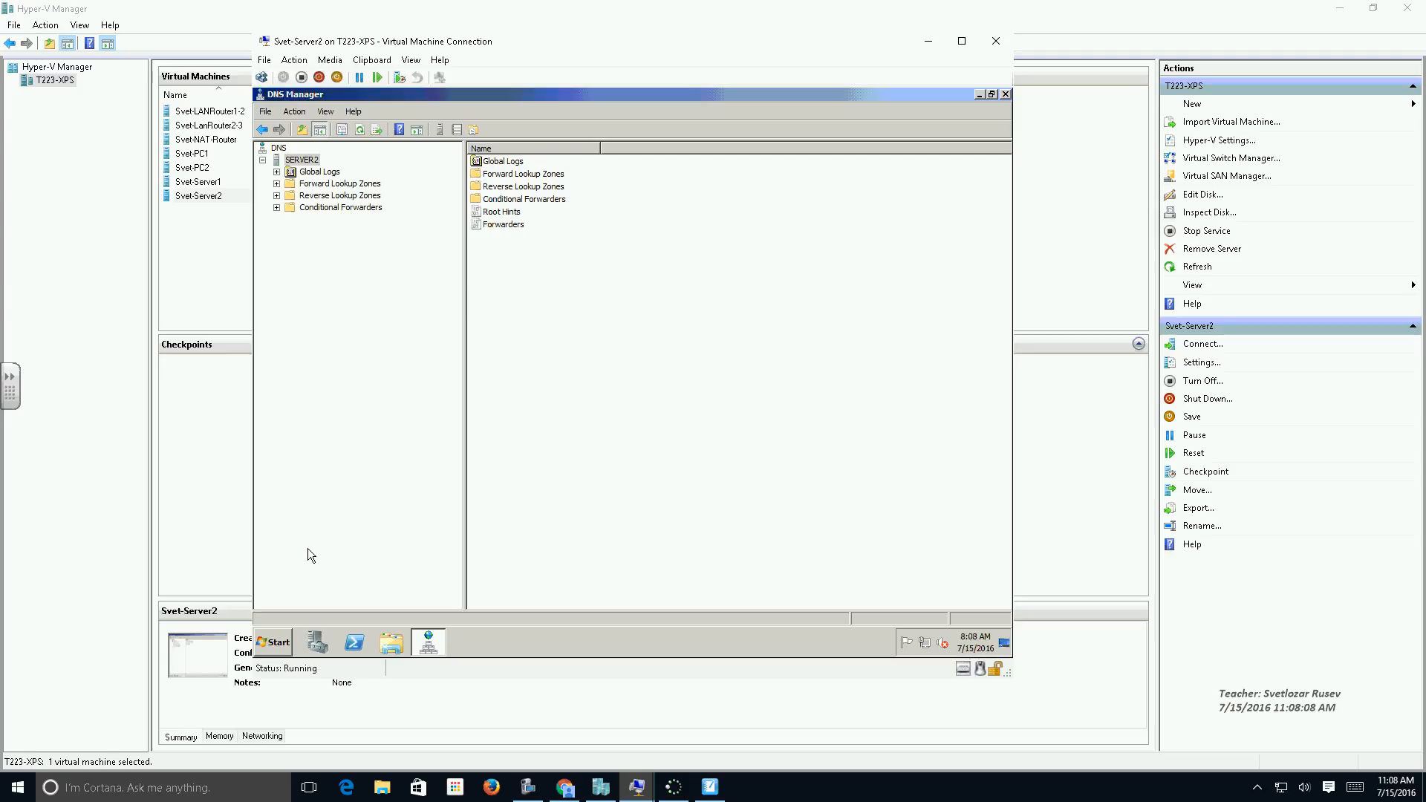
Switch to Svet-PC1, test web access by searching for "nes" and browsing the image results, and close both browser windows.
{"action": "double_click", "coordinate": [190, 155]}
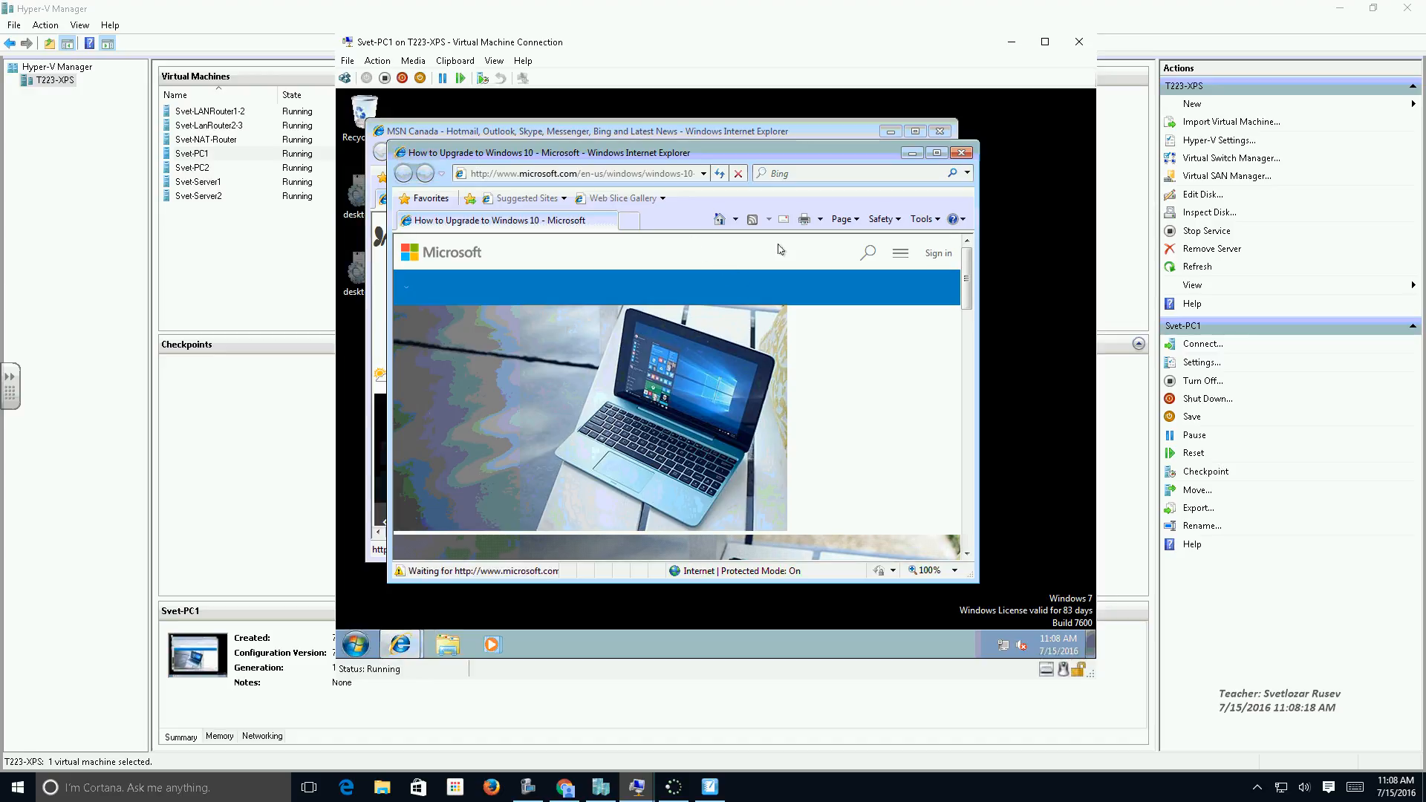
{"action": "left_click", "coordinate": [580, 173]}
{"action": "type", "text": "nes"}
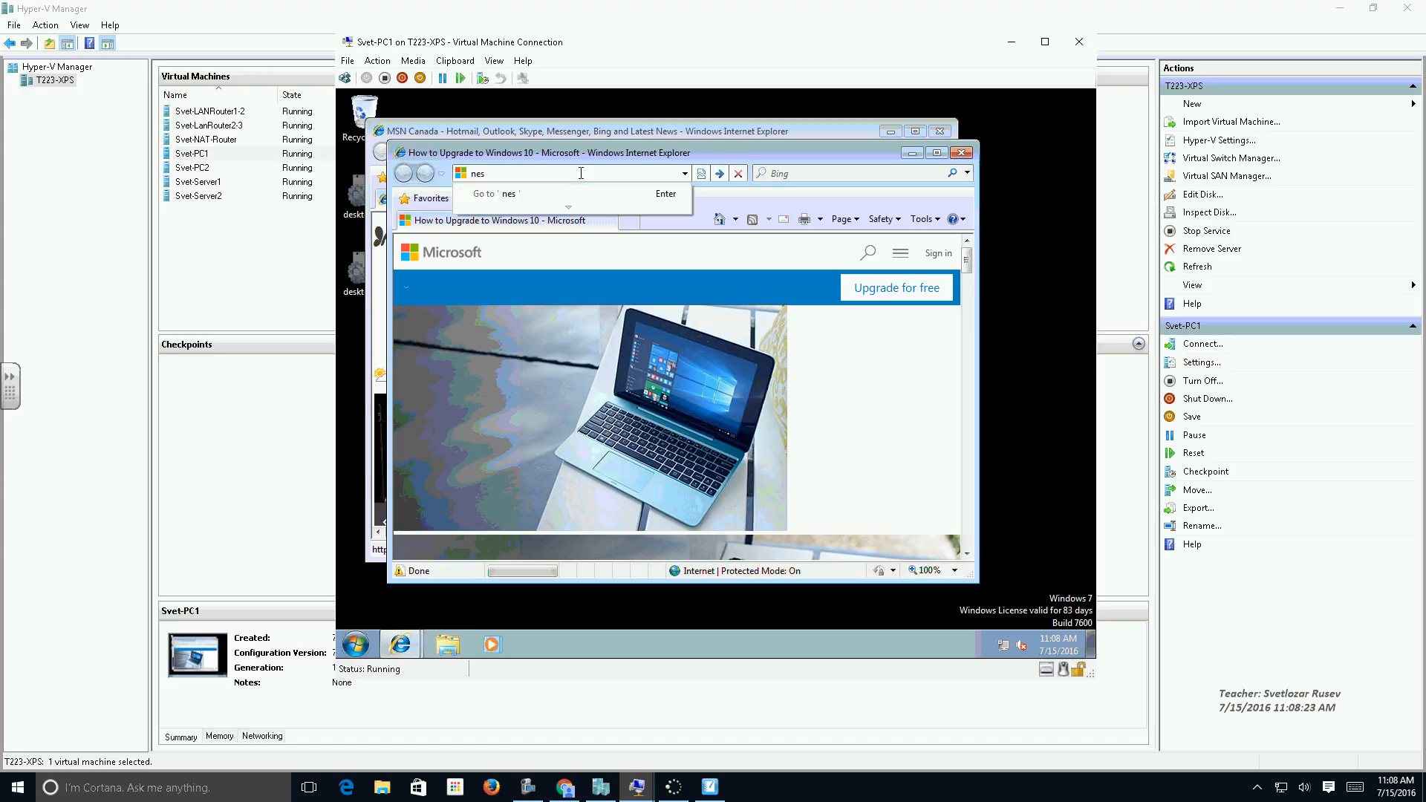
{"action": "key", "text": "Return"}
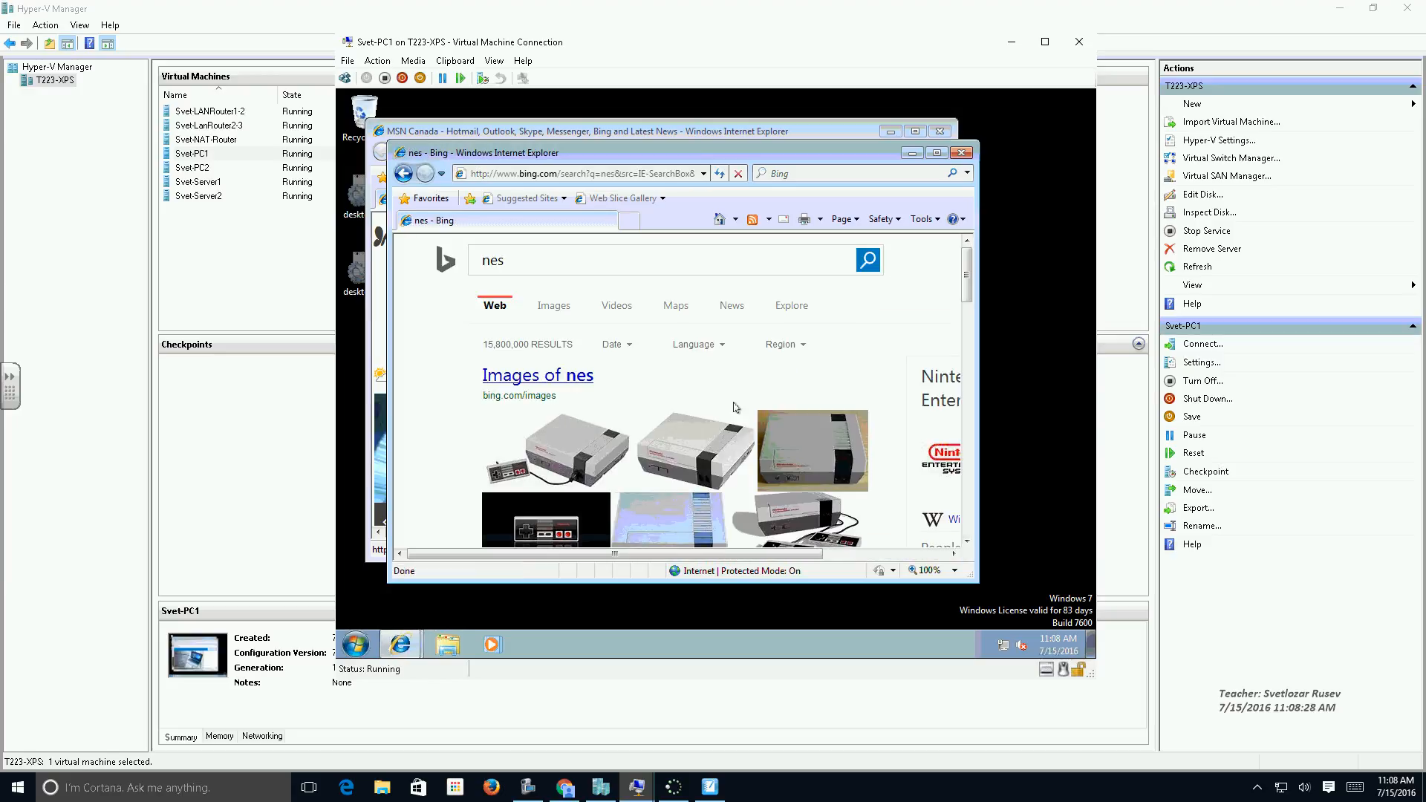
{"action": "left_click", "coordinate": [712, 438]}
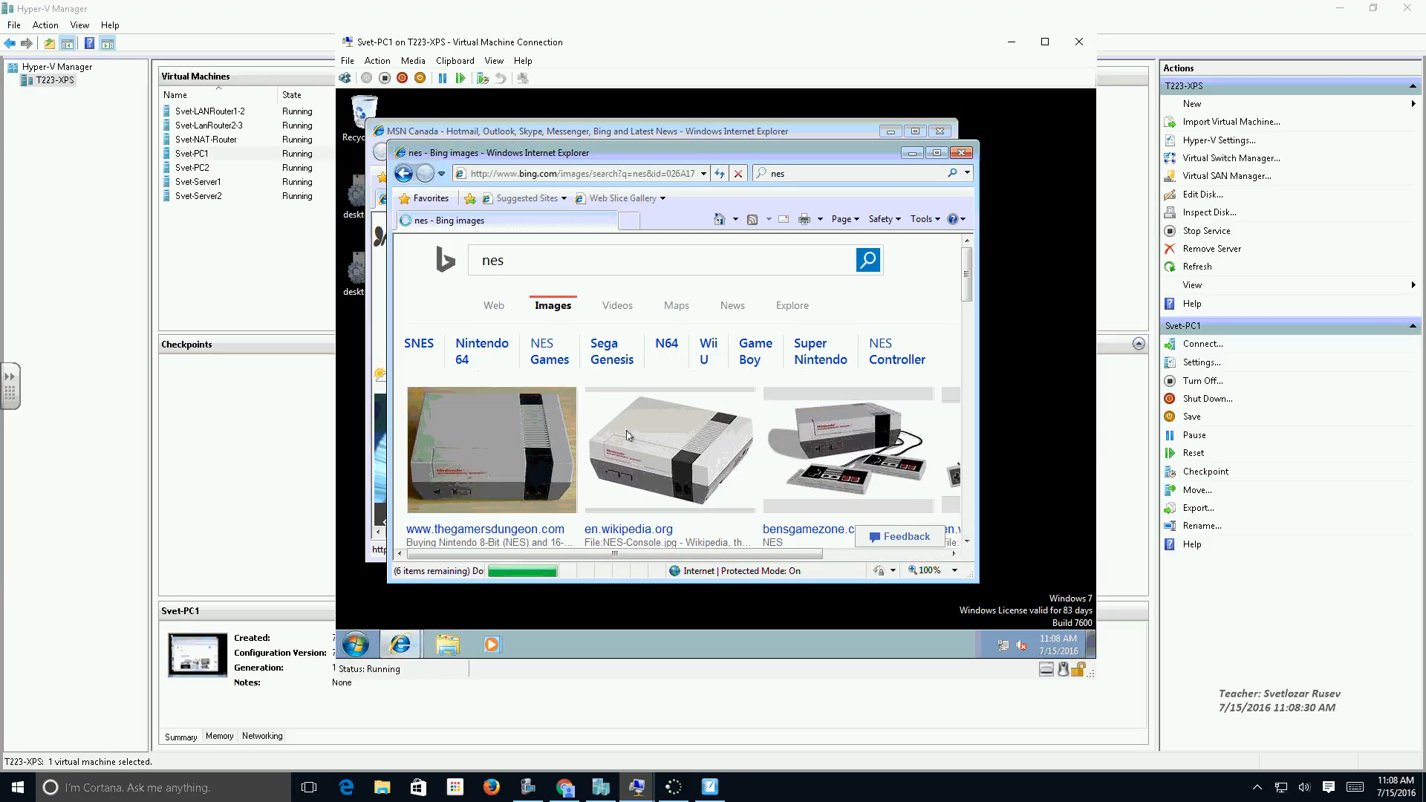
{"action": "scroll", "coordinate": [713, 457], "scroll_direction": "down", "scroll_amount": 3}
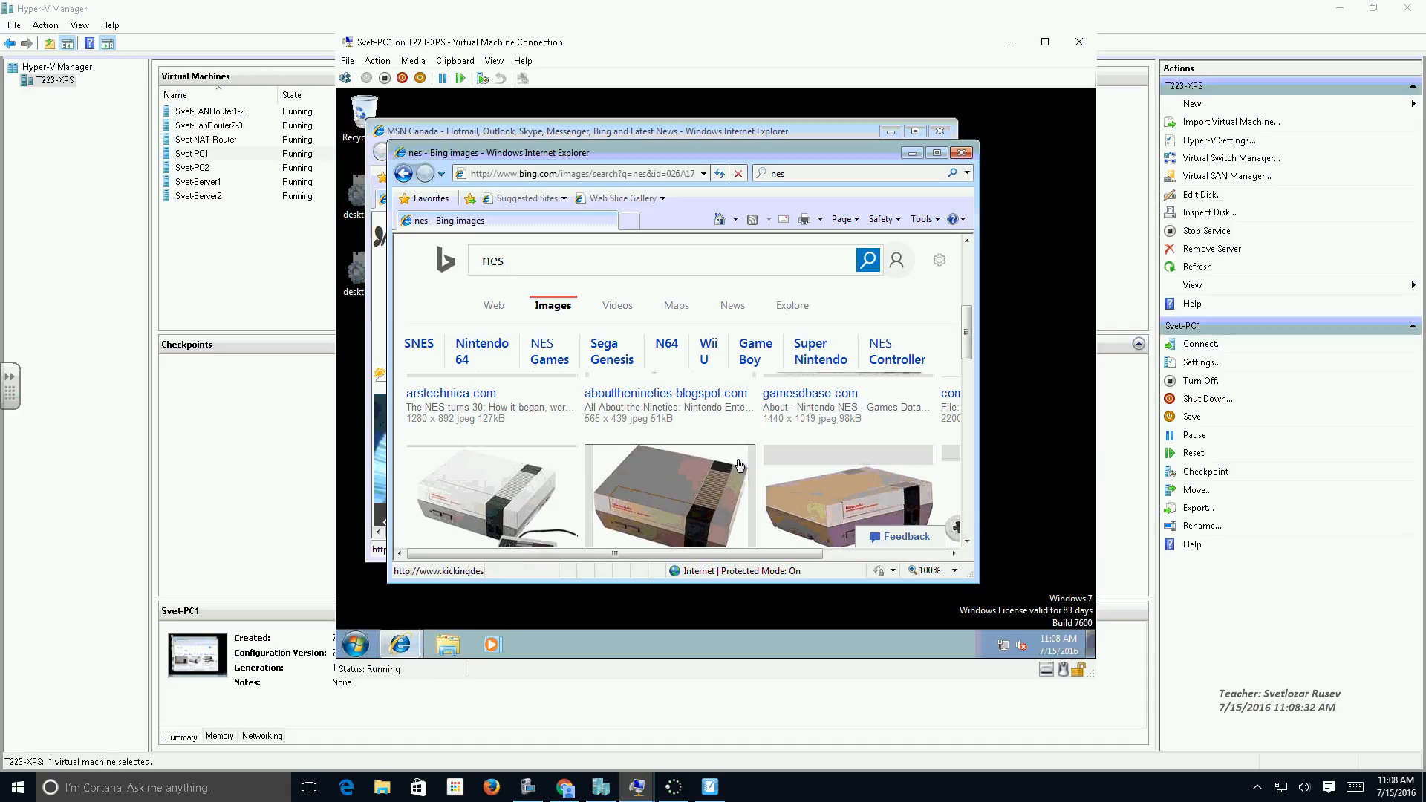
{"action": "left_click", "coordinate": [961, 152]}
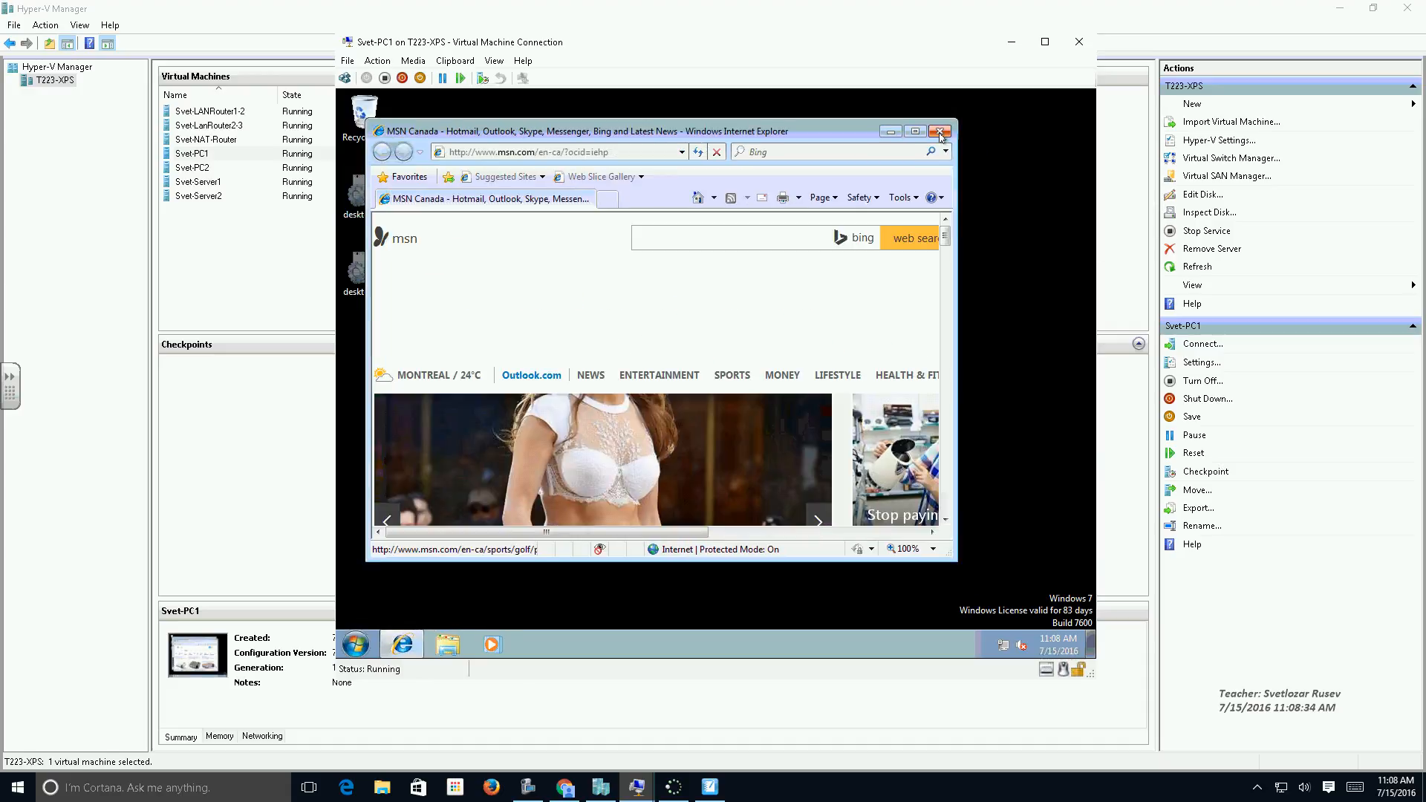
{"action": "left_click", "coordinate": [940, 133]}
Open Command Prompt on PC1 and ping 172.18.0.11 with the -a option to test reverse name resolution.
{"action": "left_click", "coordinate": [357, 644]}
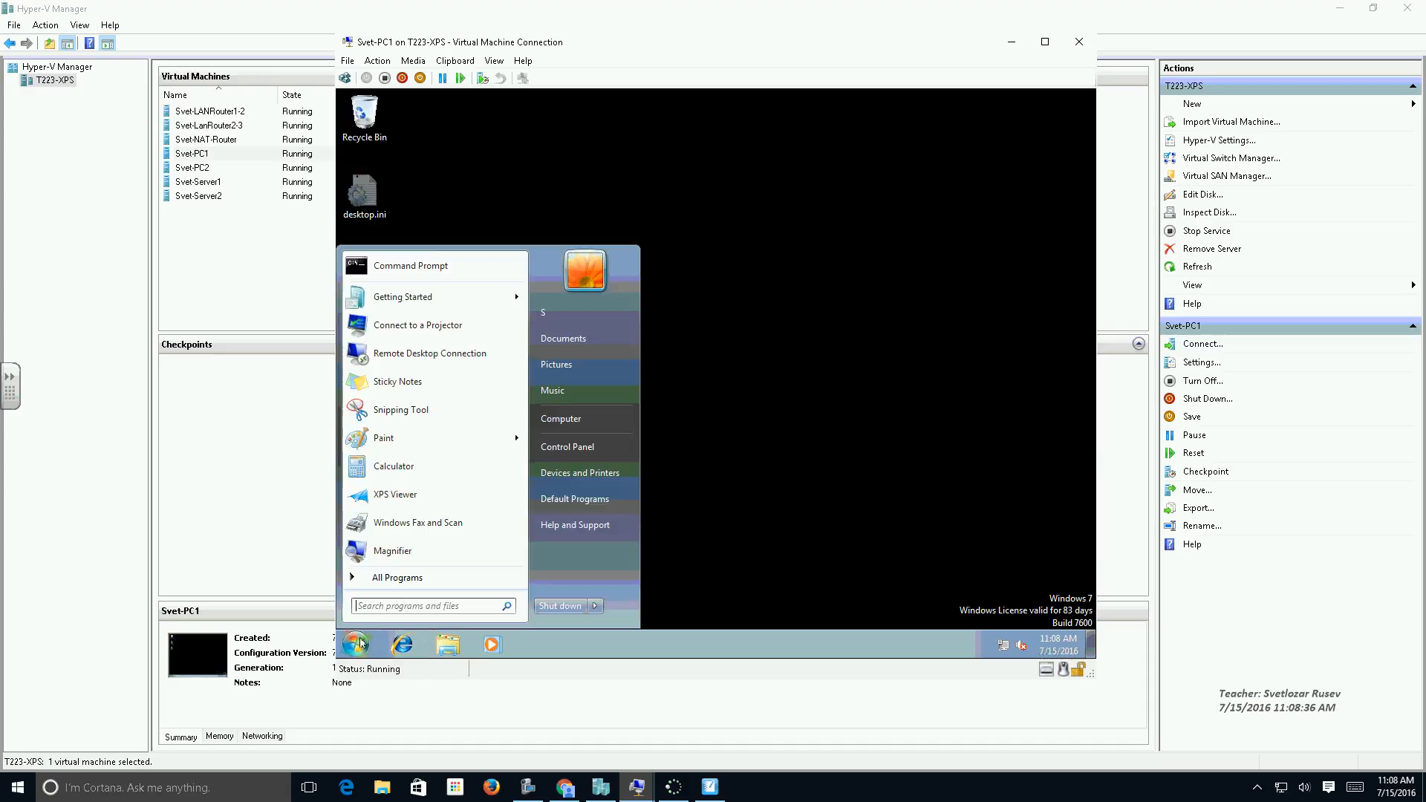
{"action": "left_click", "coordinate": [411, 266]}
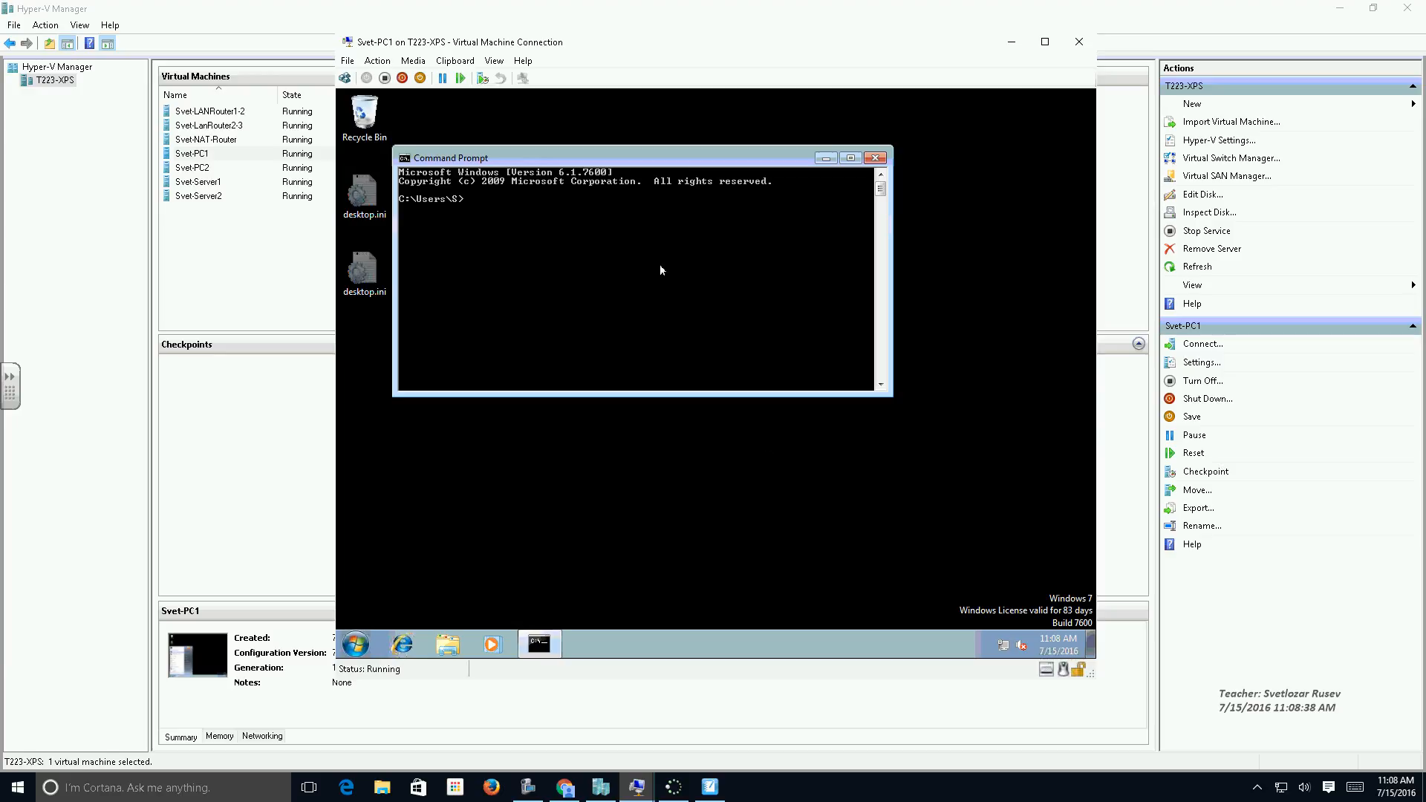
{"action": "type", "text": "pin"}
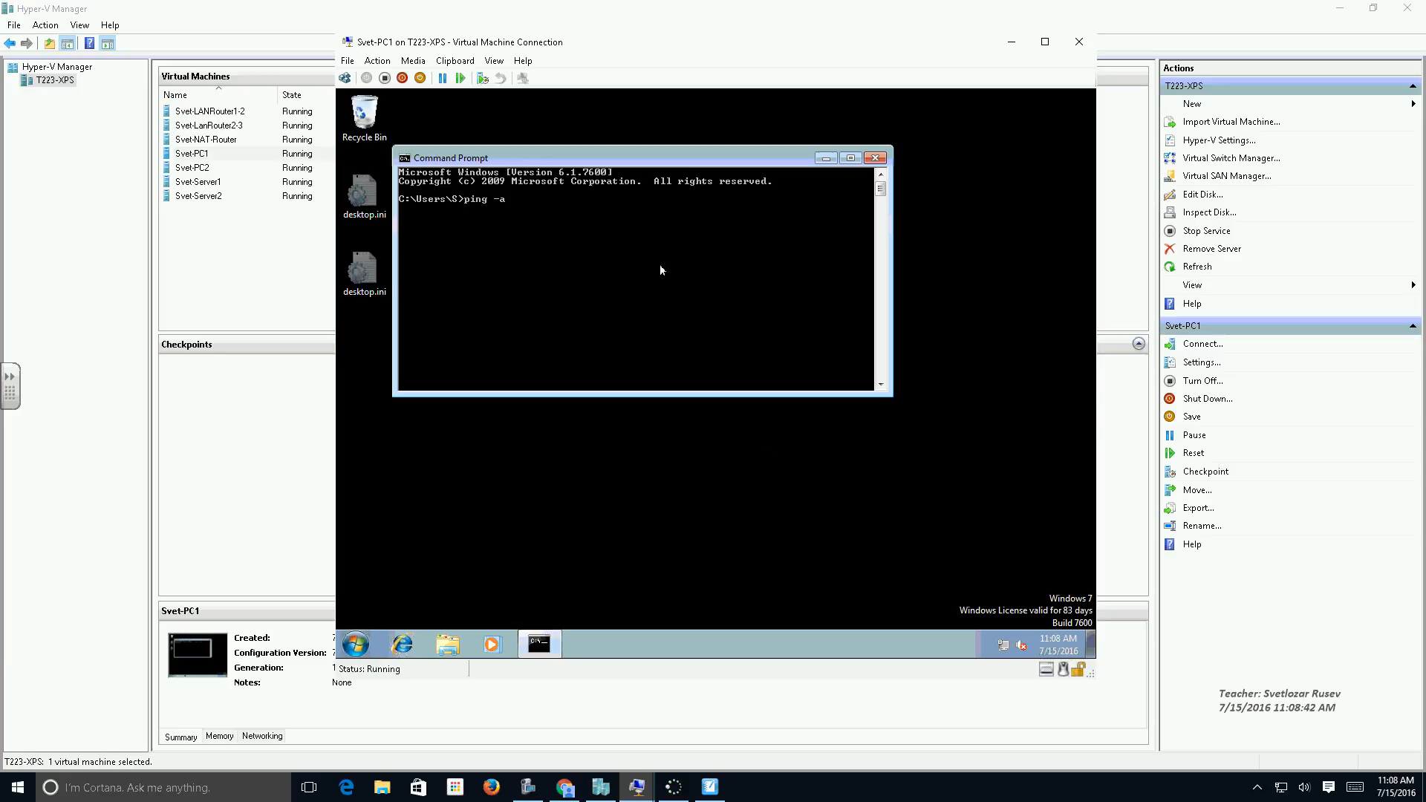
{"action": "type", "text": "g -a 172.15"}
{"action": "key", "text": "BackSpace"}
{"action": "type", "text": "8.0.11"}
{"action": "key", "text": "Return"}
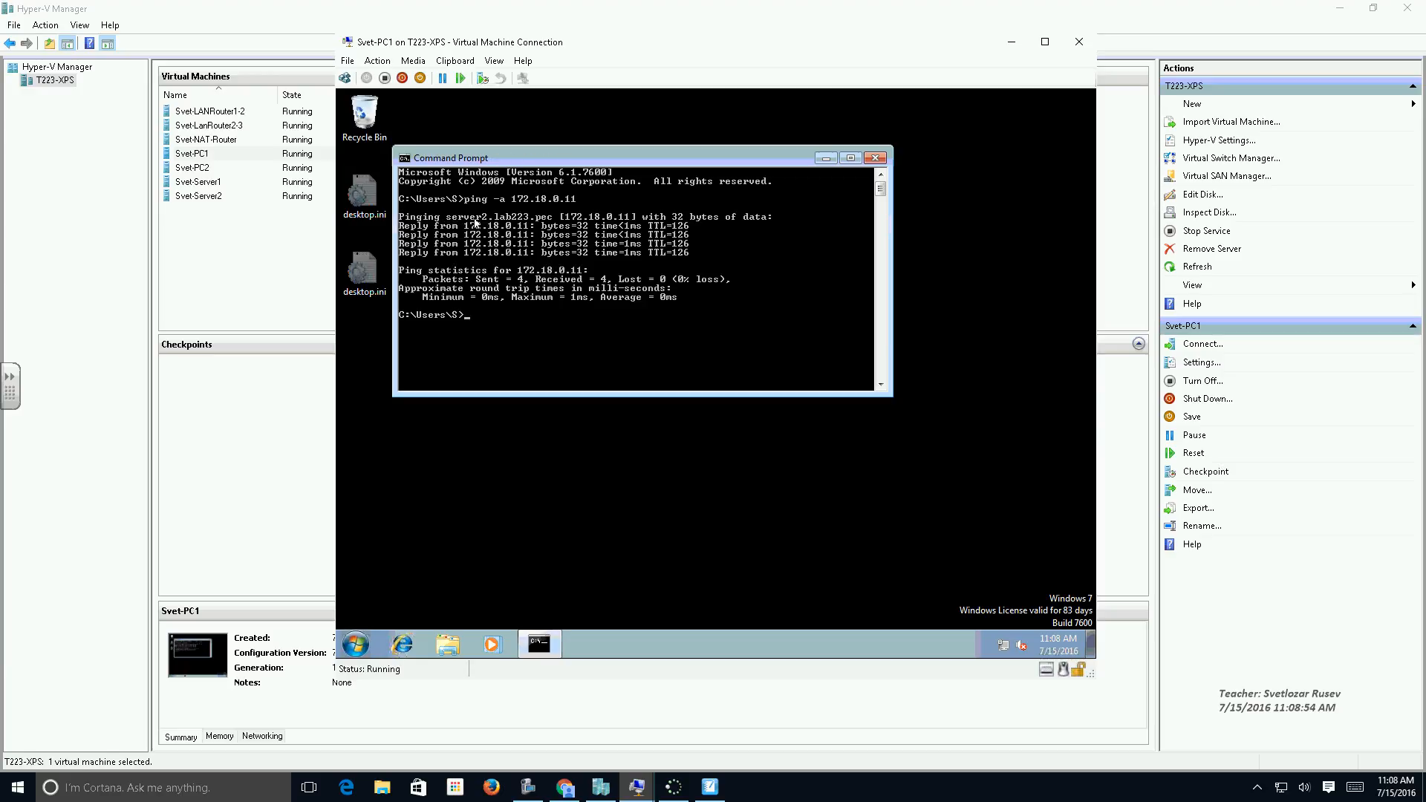
Ping 8.8.8.8 with the -a option to test reverse resolution of an external address.
{"action": "key", "text": "Up"}
{"action": "key", "text": "BackSpace"}
{"action": "key", "text": "BackSpace"}
{"action": "key", "text": "BackSpace"}
{"action": "key", "text": "BackSpace"}
{"action": "key", "text": "BackSpace"}
{"action": "key", "text": "BackSpace"}
{"action": "key", "text": "BackSpace"}
{"action": "key", "text": "BackSpace"}
{"action": "type", "text": "8.8.8.8"}
{"action": "key", "text": "Return"}
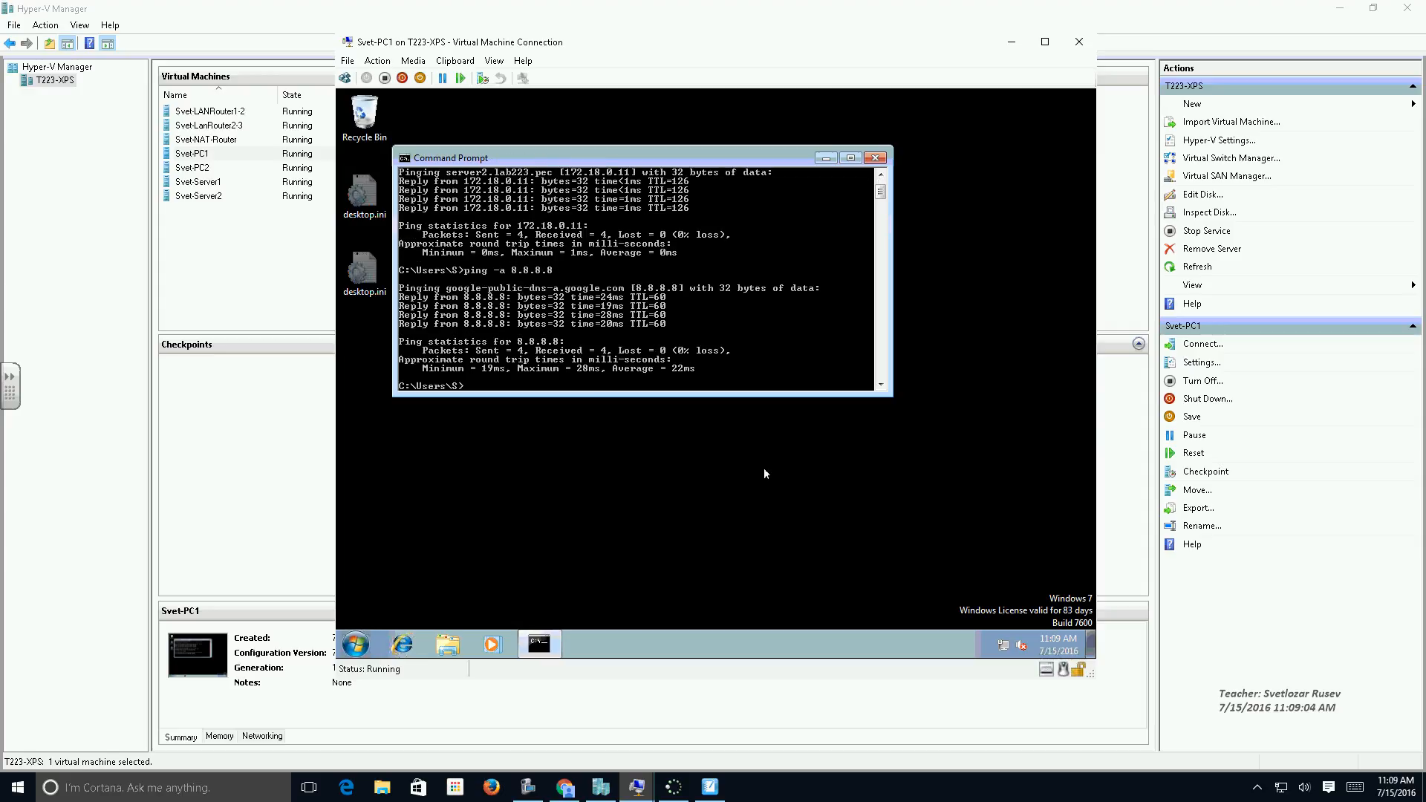
Ping the forwarder 192.168.2.231 with the -a option and close Command Prompt.
{"action": "key", "text": "Up"}
{"action": "key", "text": "BackSpace"}
{"action": "key", "text": "BackSpace"}
{"action": "key", "text": "BackSpace"}
{"action": "key", "text": "BackSpace"}
{"action": "key", "text": "BackSpace"}
{"action": "type", "text": "192.168.2.231"}
{"action": "key", "text": "Return"}
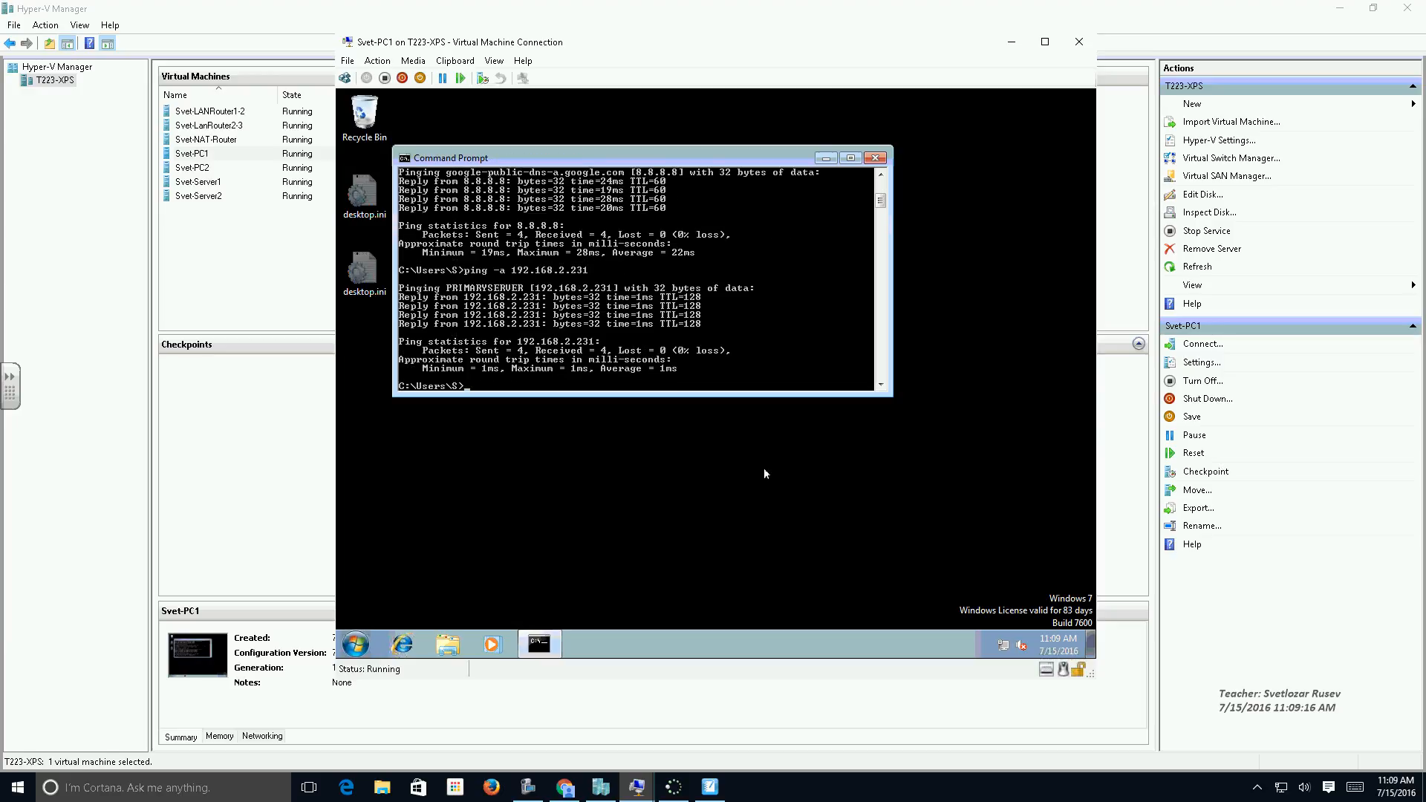
{"action": "left_click", "coordinate": [876, 159]}
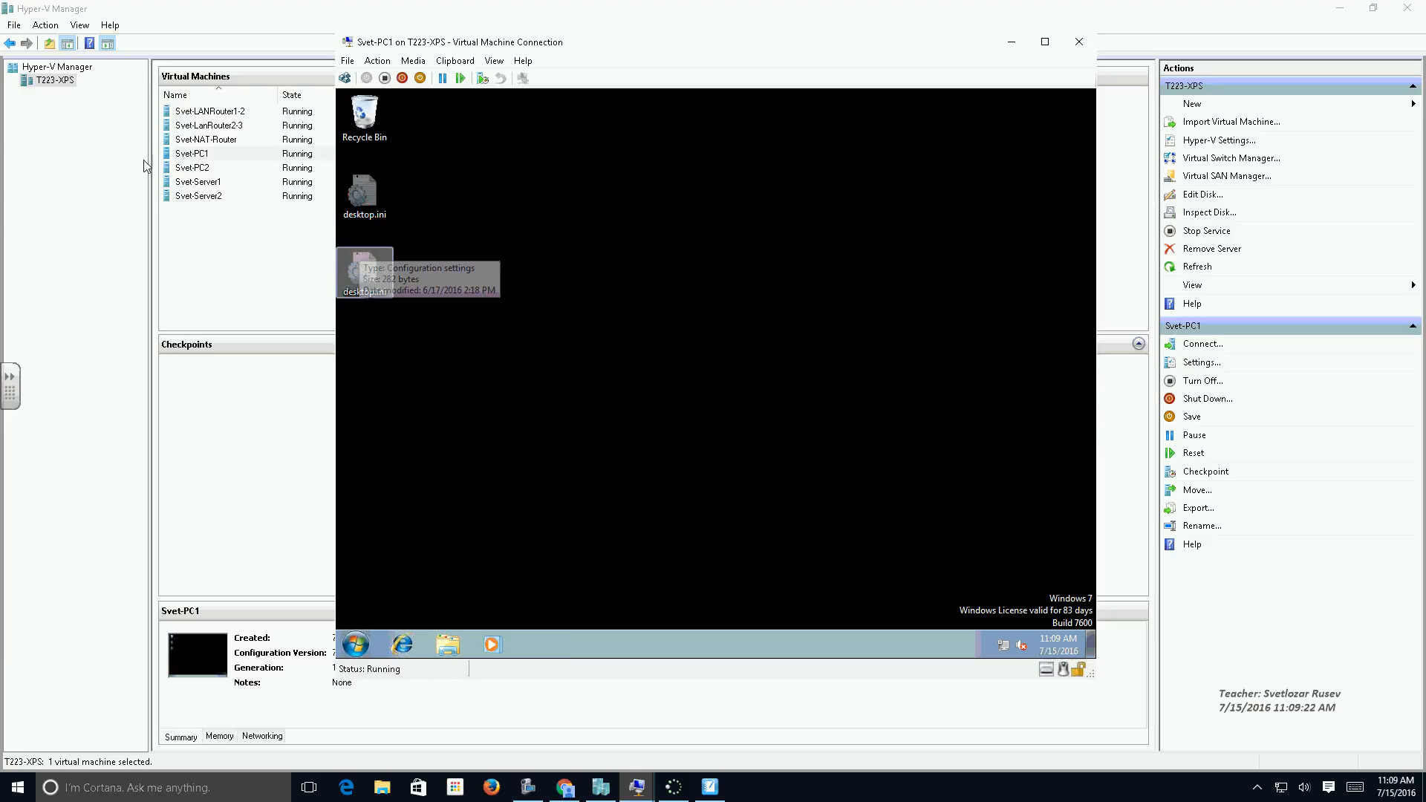
Switch to Svet-Server1, start the DNS service on SERVER1 and return to Hyper-V Manager.
{"action": "double_click", "coordinate": [192, 182]}
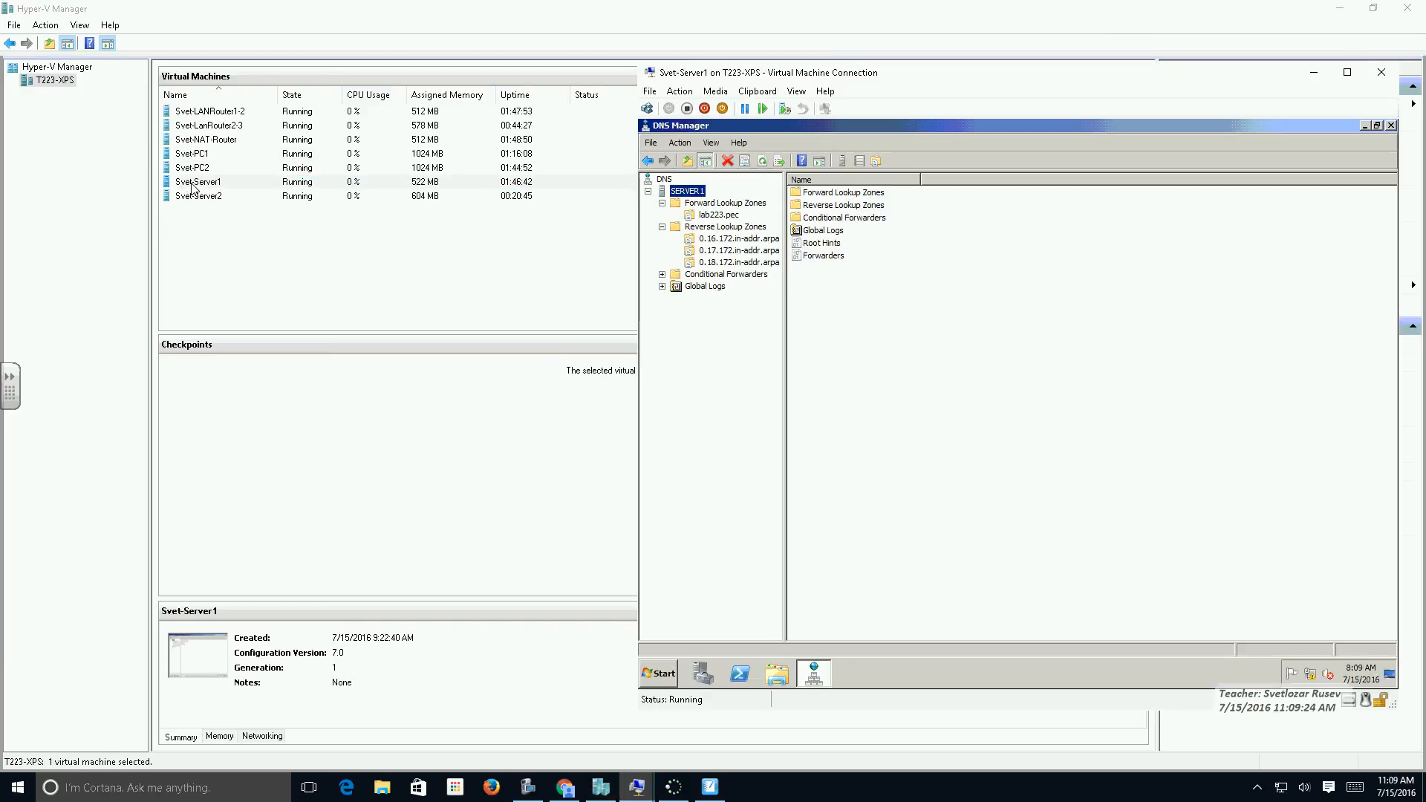
{"action": "right_click", "coordinate": [678, 193]}
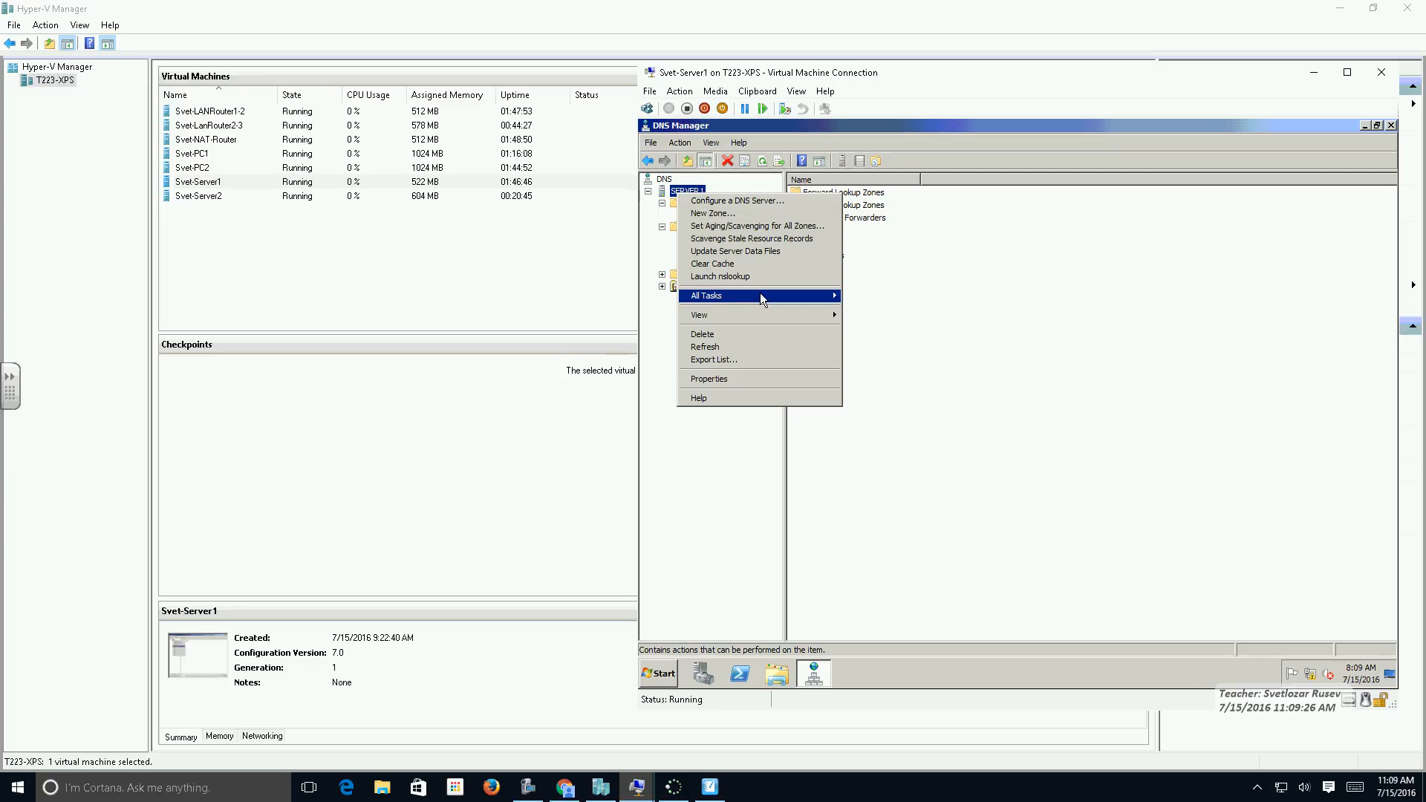
{"action": "mouse_move", "coordinate": [760, 293]}
{"action": "left_click", "coordinate": [876, 360]}
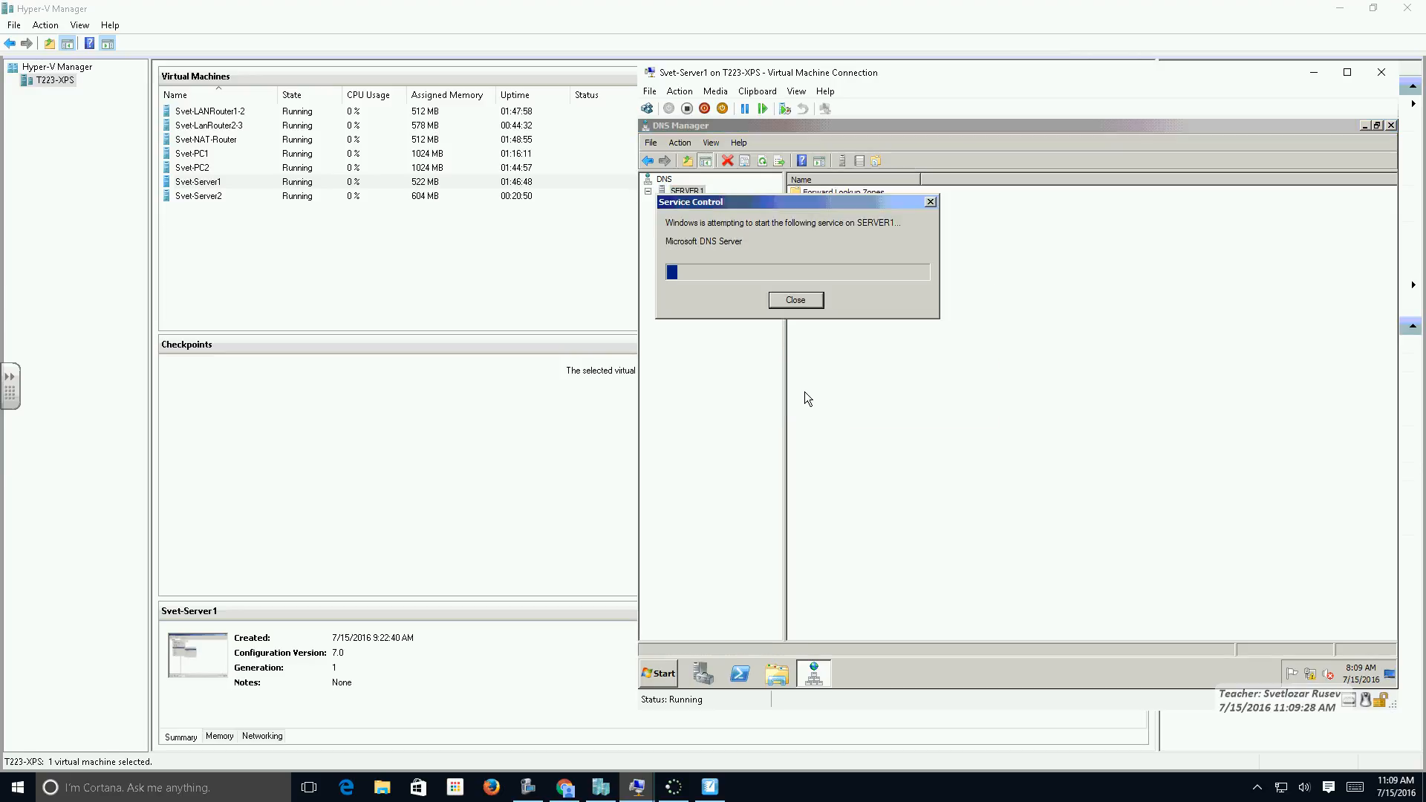
{"action": "left_click", "coordinate": [357, 303]}
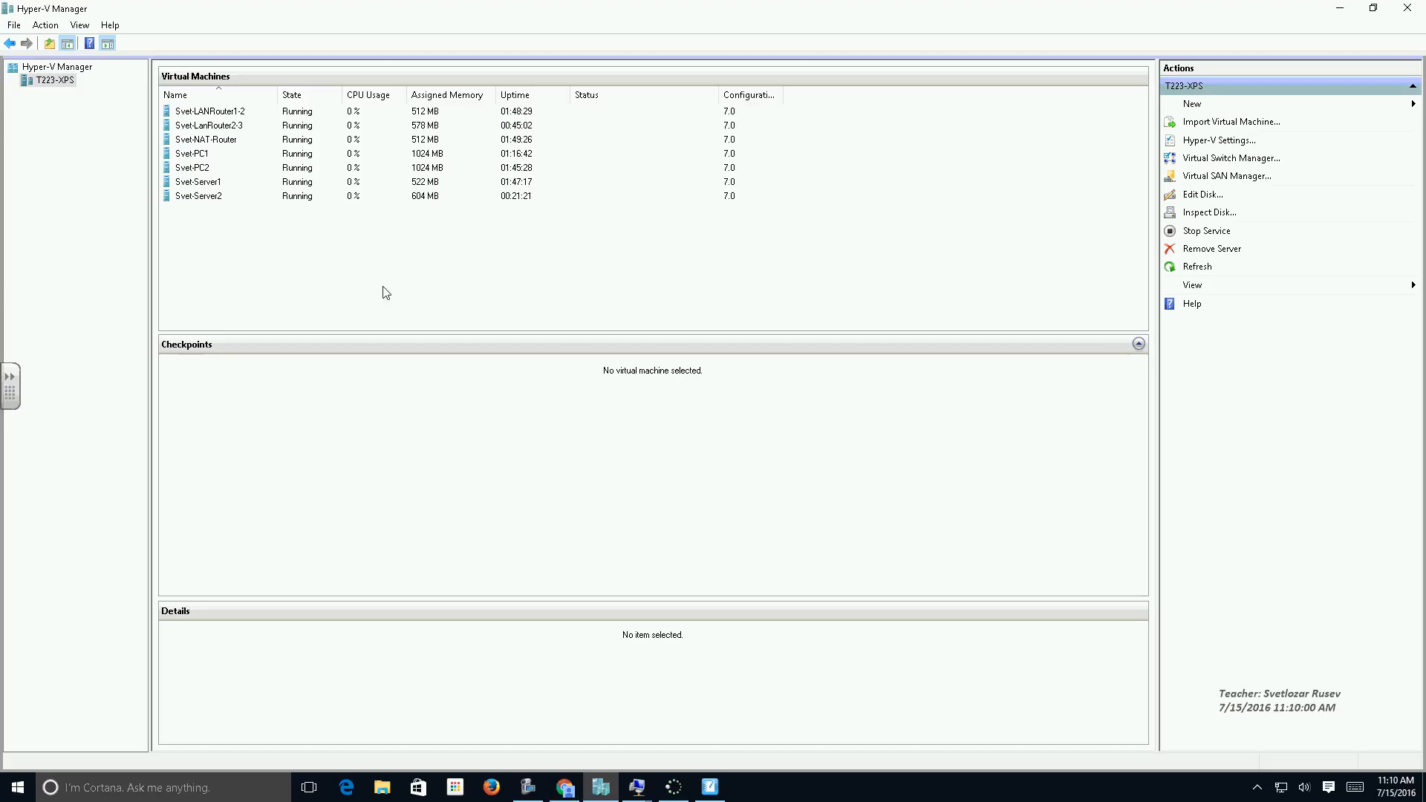
On Svet-Server2, open the lab223.pec forward lookup zone and transfer it from the master server.
{"action": "double_click", "coordinate": [207, 198]}
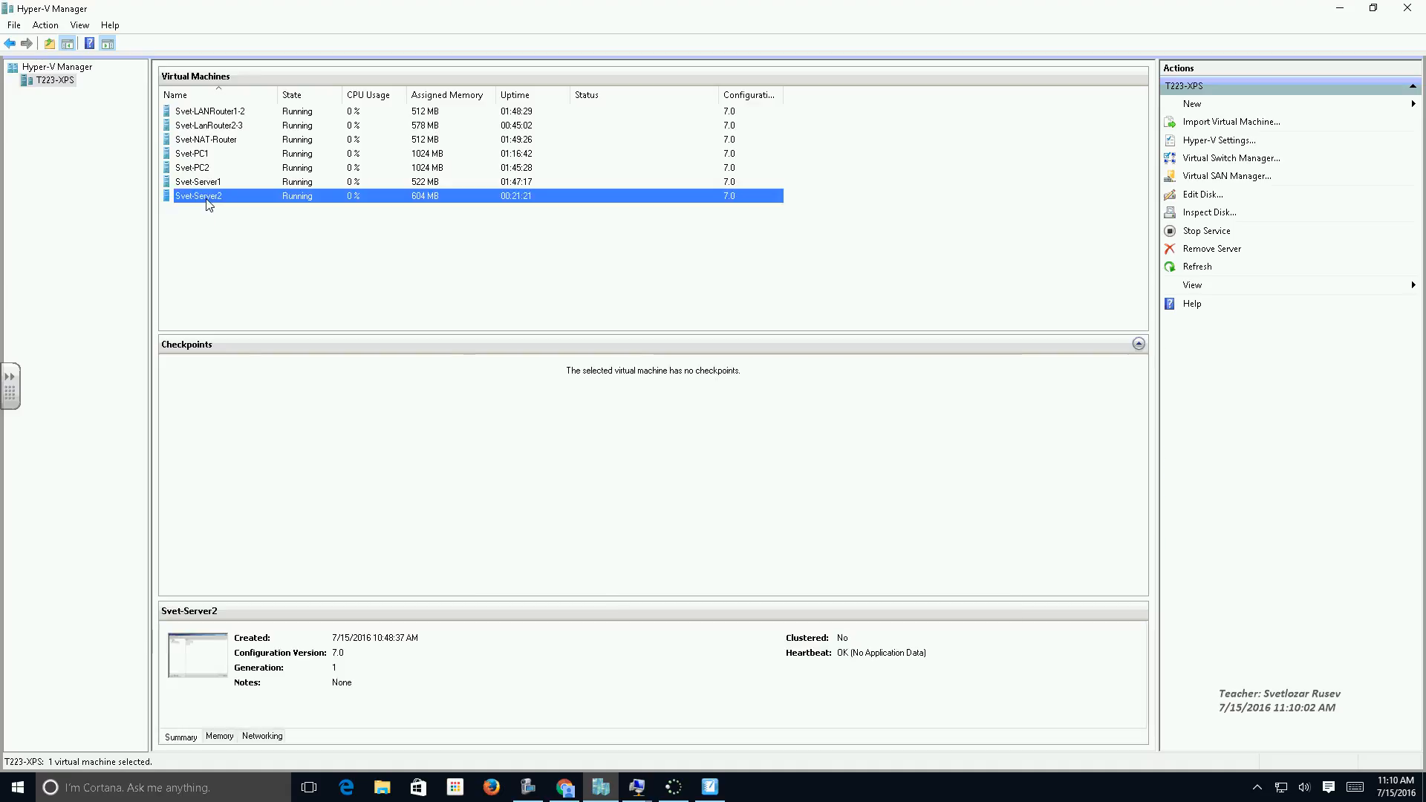
{"action": "left_click", "coordinate": [319, 185]}
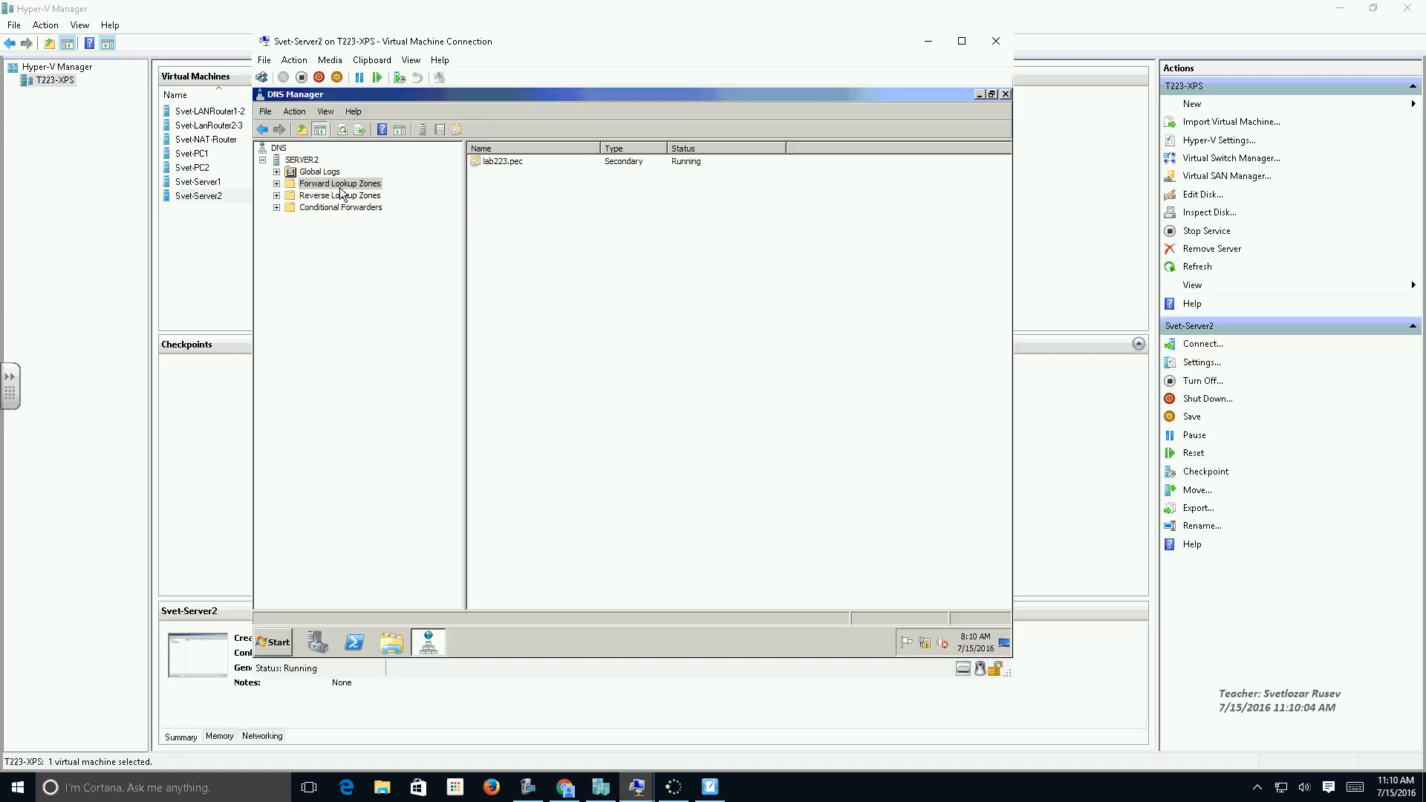
{"action": "left_click", "coordinate": [277, 184]}
{"action": "left_click", "coordinate": [329, 196]}
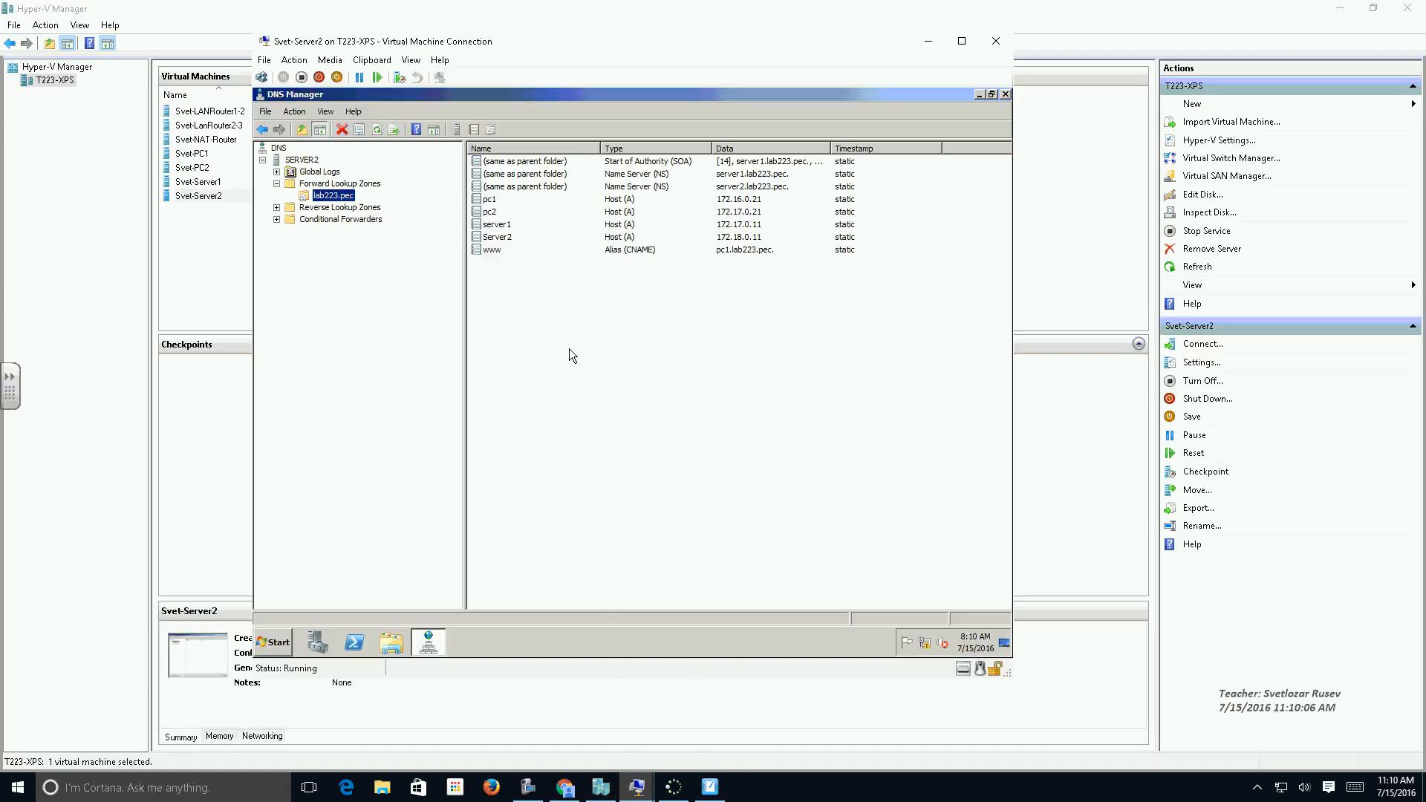
{"action": "right_click", "coordinate": [337, 195]}
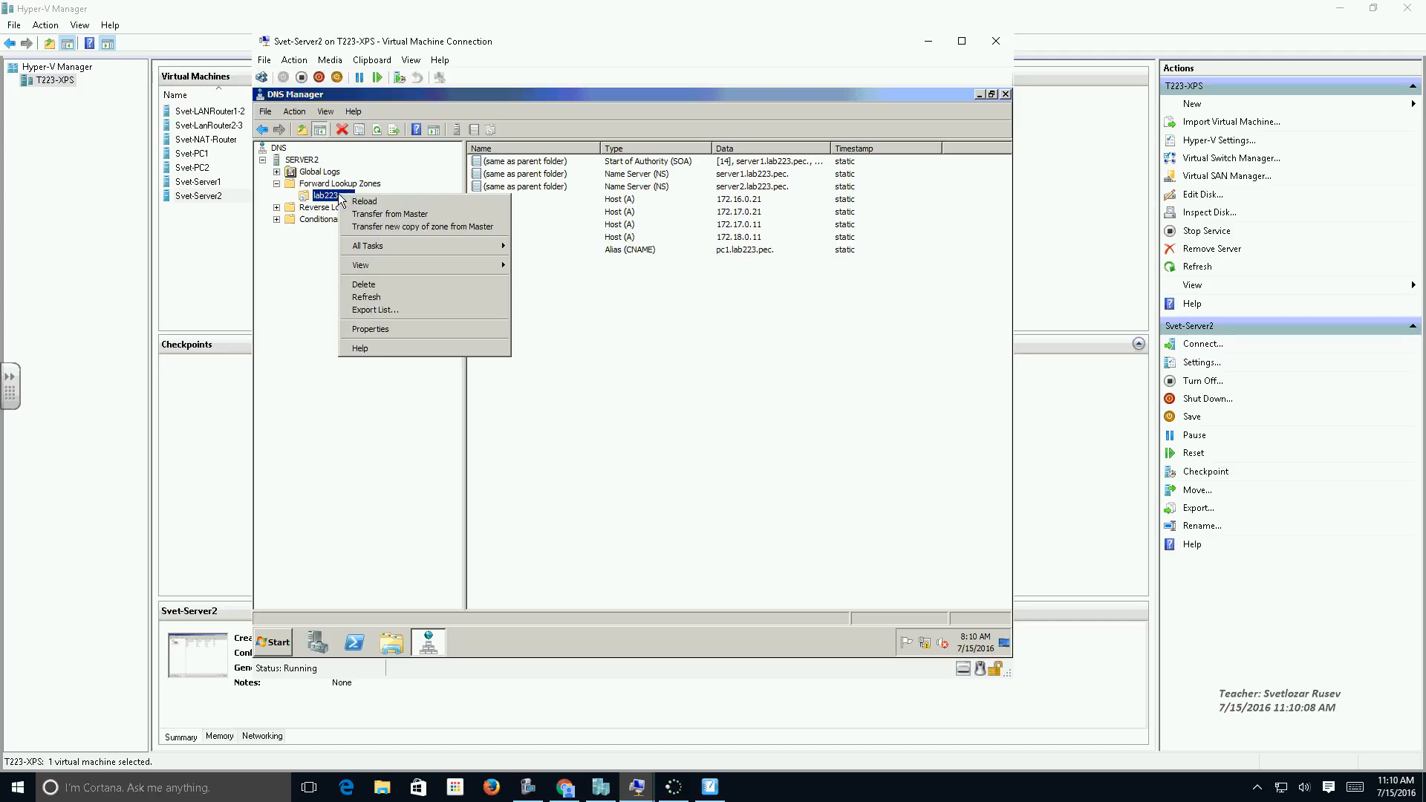
{"action": "mouse_move", "coordinate": [417, 248]}
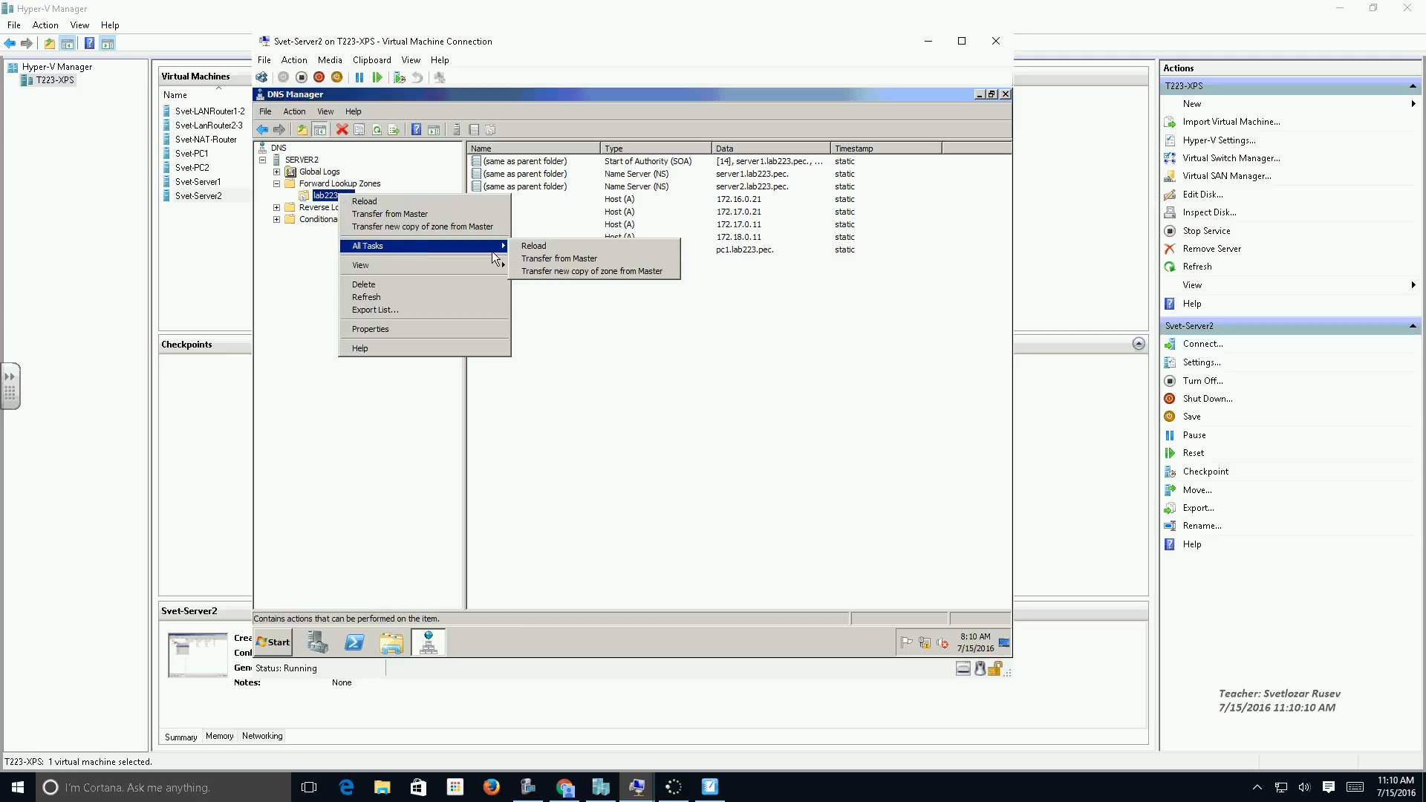
{"action": "left_click", "coordinate": [561, 257]}
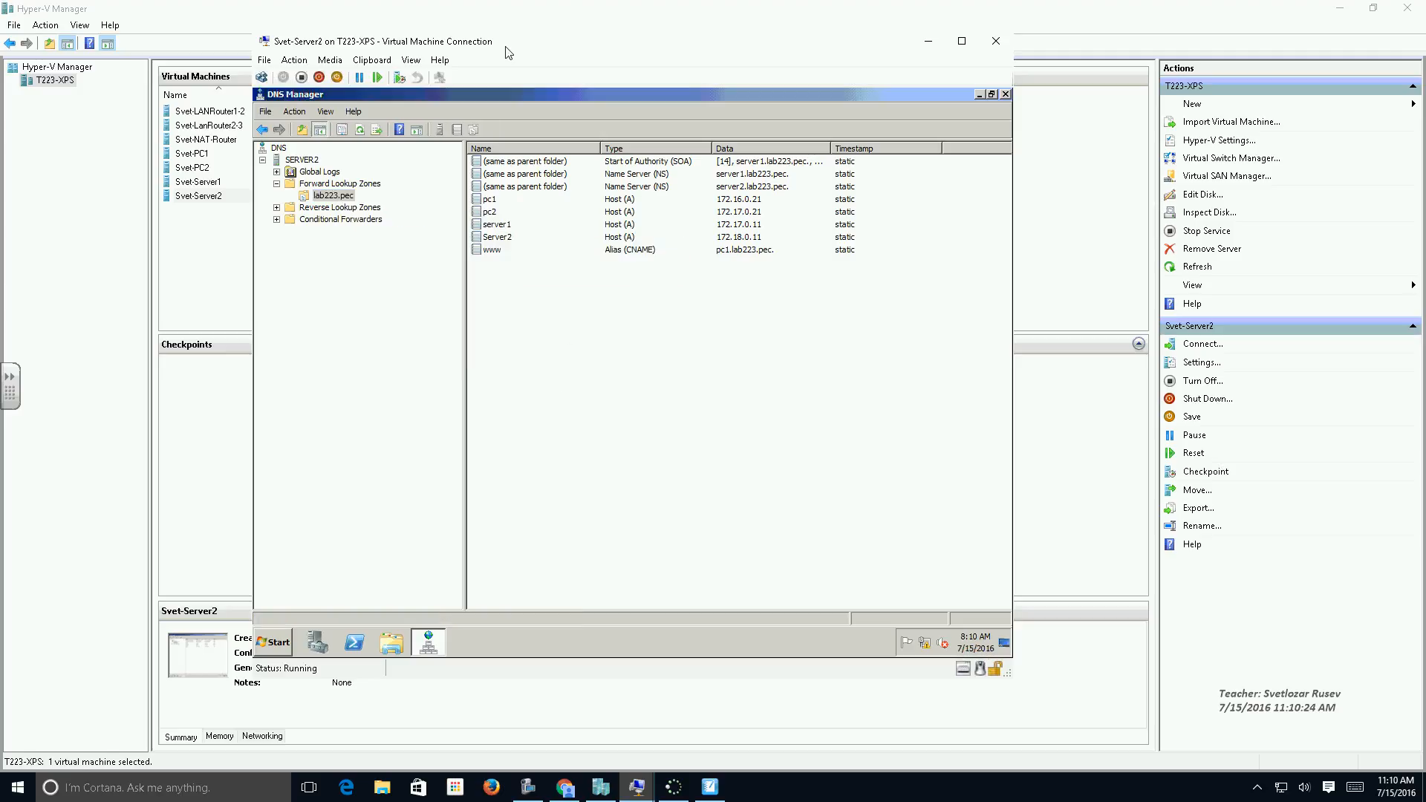
Minimize Hyper-V Manager and arrange the Svet-Server1 and Svet-Server2 windows side by side, with Svet-Server1 active.
{"action": "left_click_drag", "start_coordinate": [508, 40], "coordinate": [900, 38]}
{"action": "double_click", "coordinate": [217, 187]}
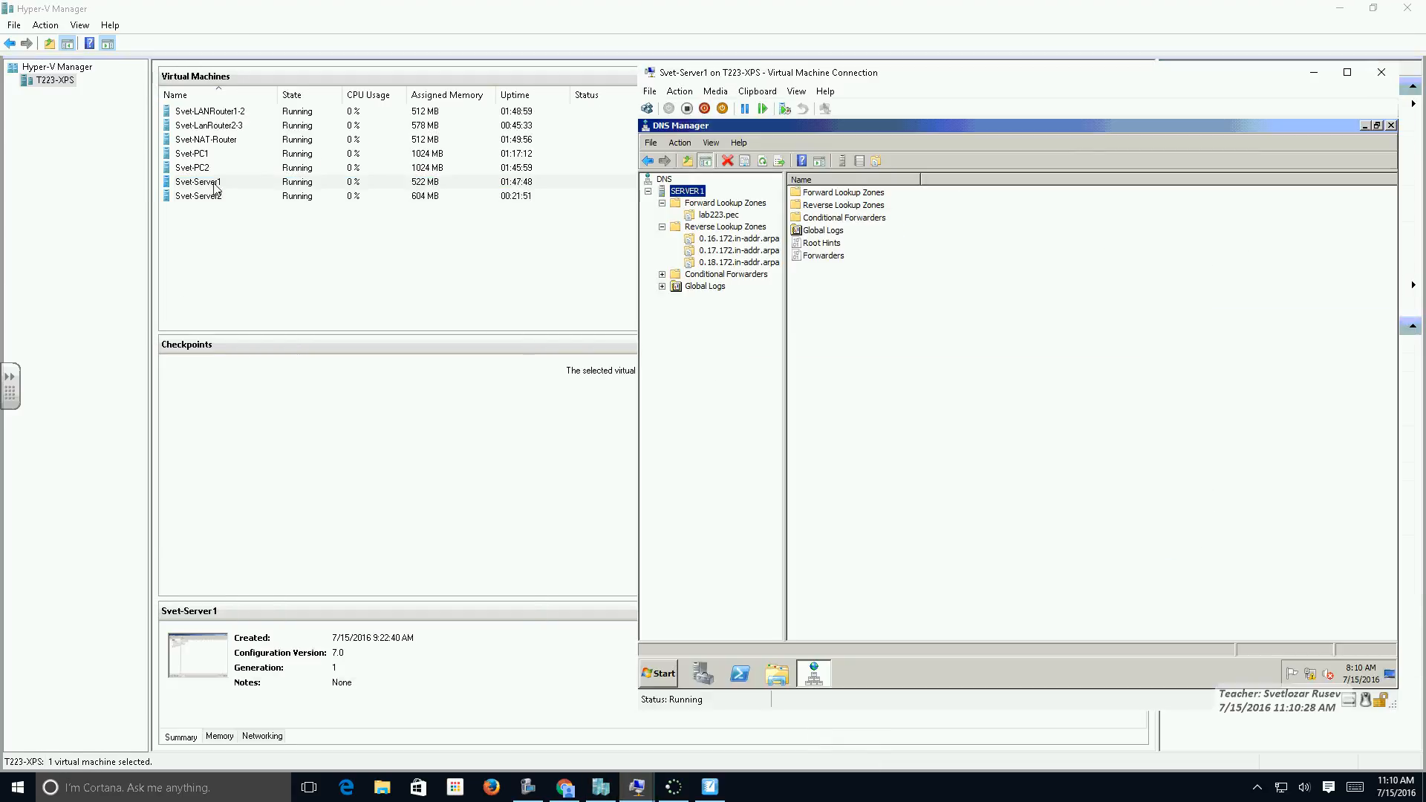
{"action": "left_click_drag", "start_coordinate": [889, 78], "coordinate": [413, 75]}
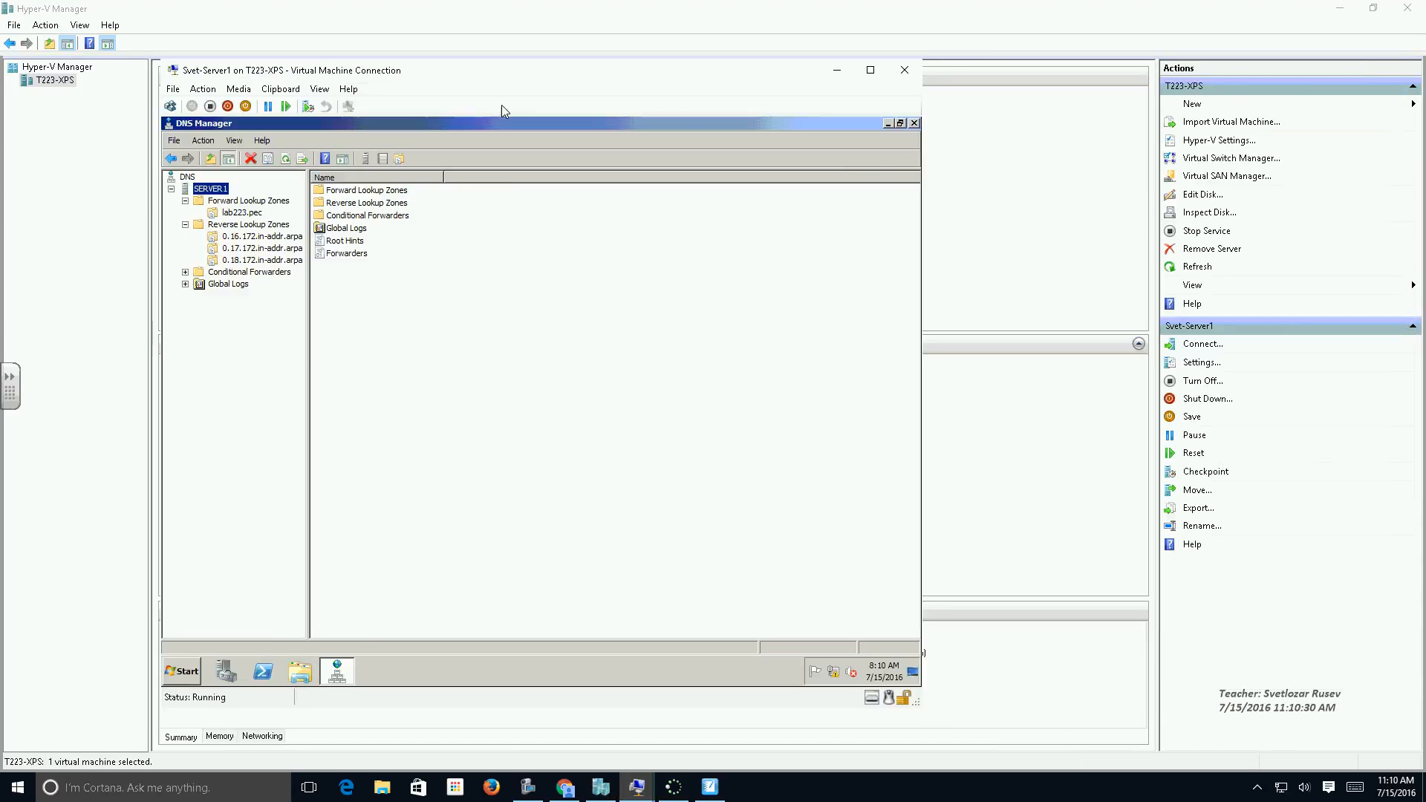
{"action": "left_click", "coordinate": [1339, 9]}
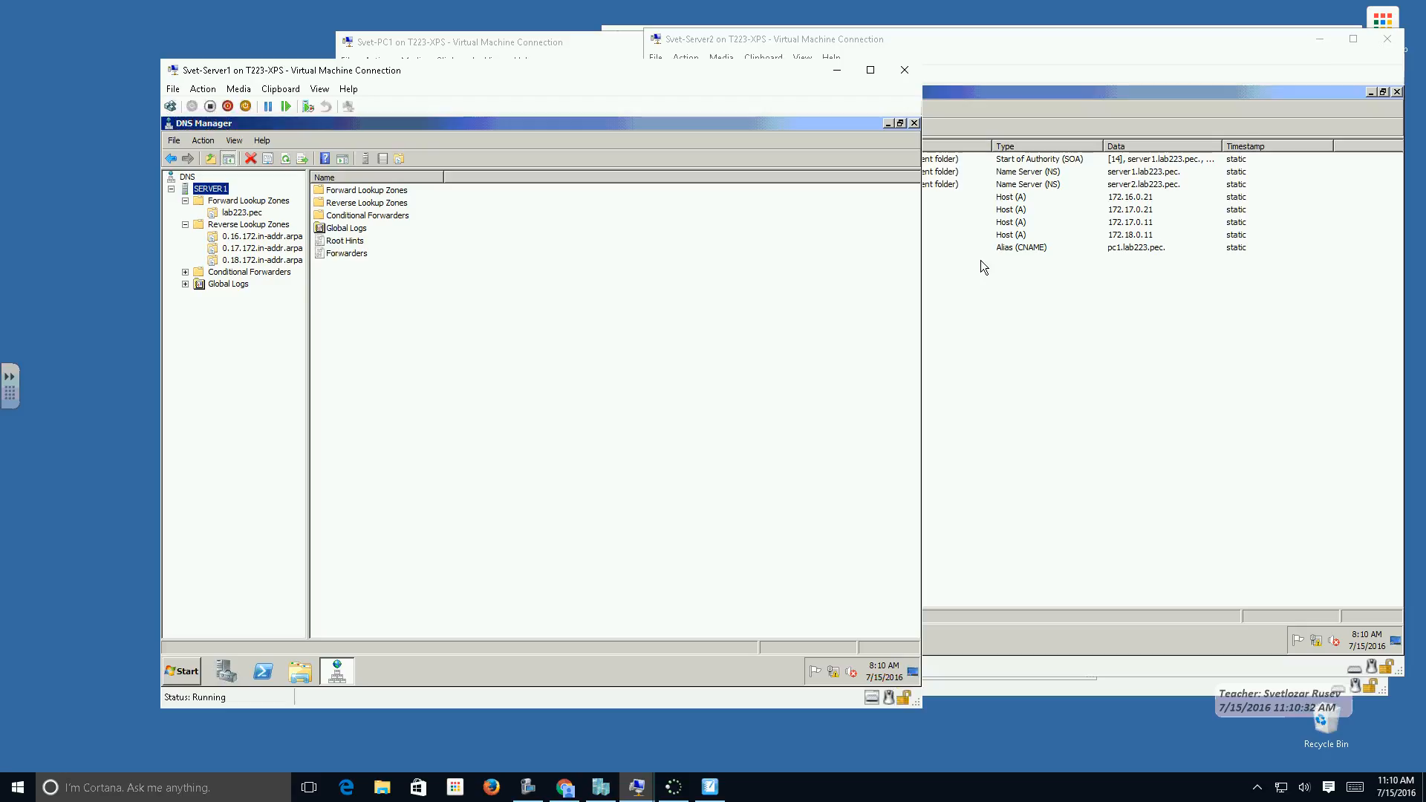
{"action": "left_click_drag", "start_coordinate": [632, 74], "coordinate": [492, 54]}
{"action": "left_click", "coordinate": [973, 322]}
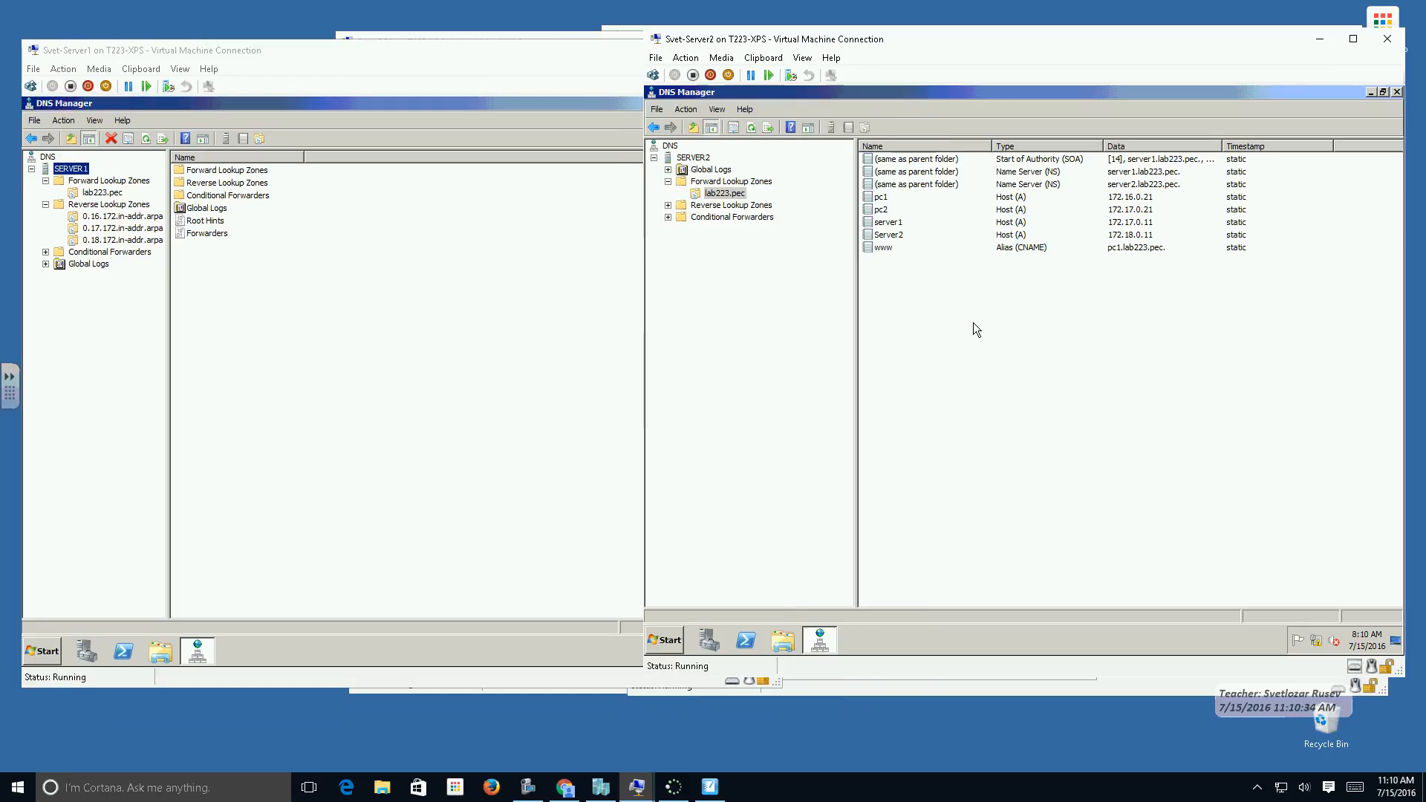
{"action": "left_click", "coordinate": [276, 377]}
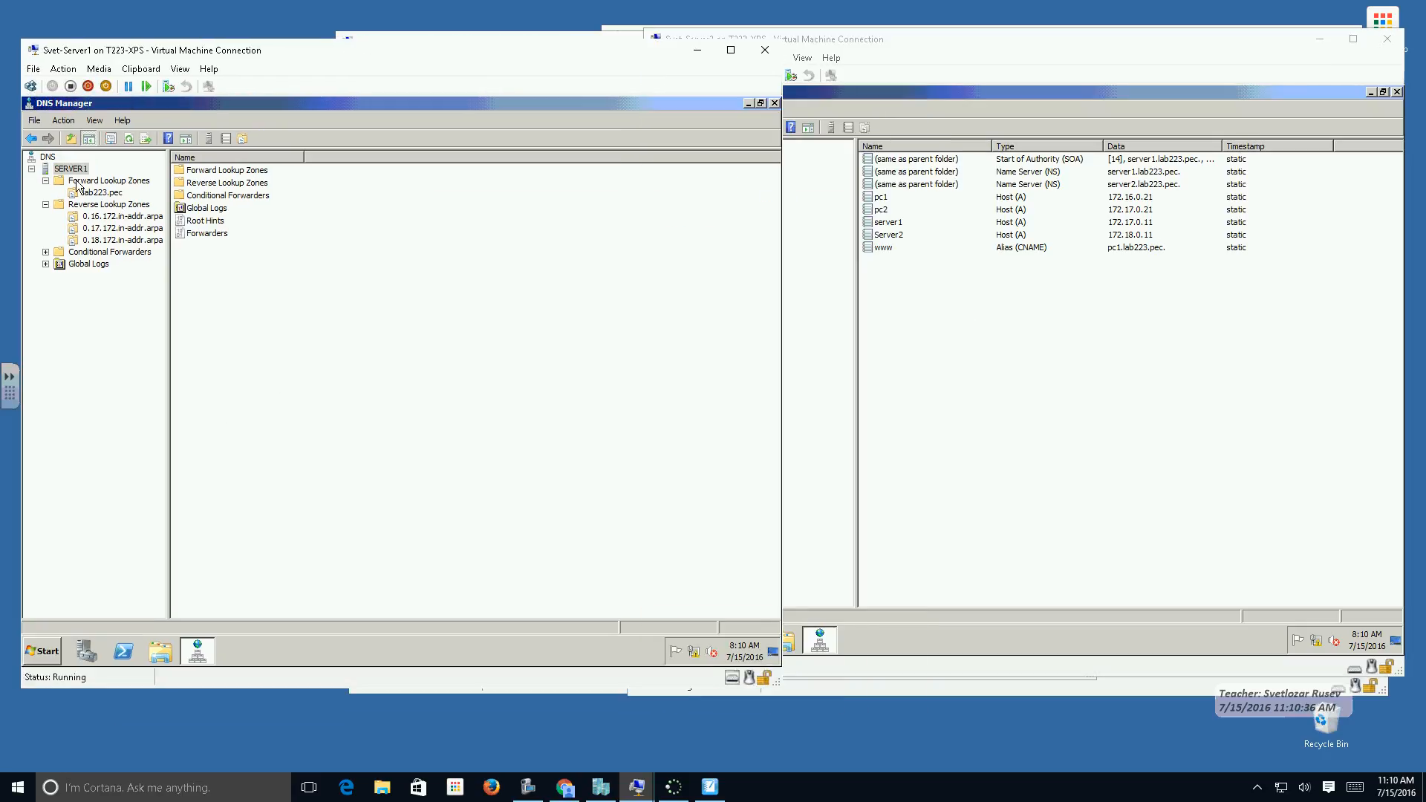
On Svet-Server1, begin a new host record in the lab223.pec forward lookup zone and name it PC10.
{"action": "left_click", "coordinate": [97, 194]}
{"action": "right_click", "coordinate": [97, 195]}
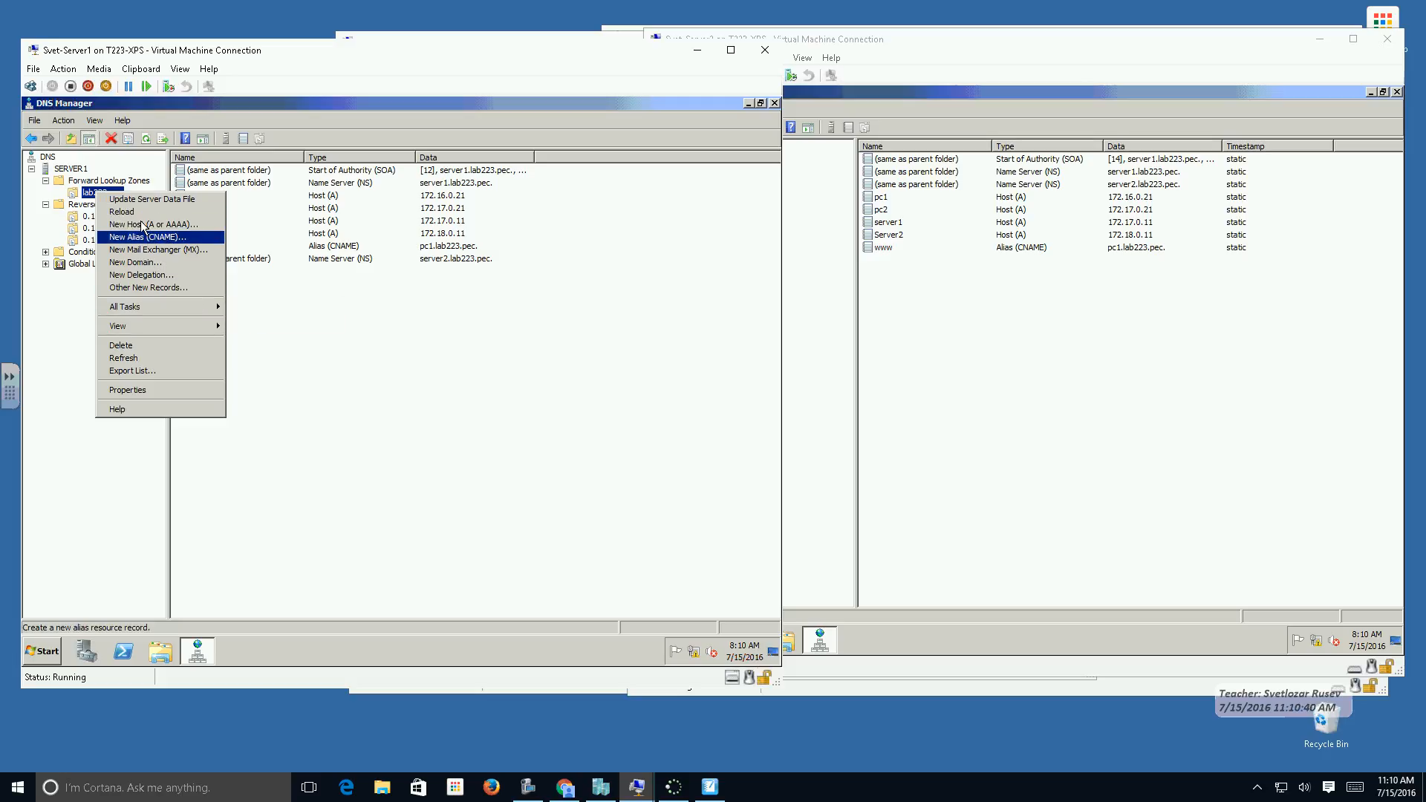
{"action": "left_click", "coordinate": [381, 355]}
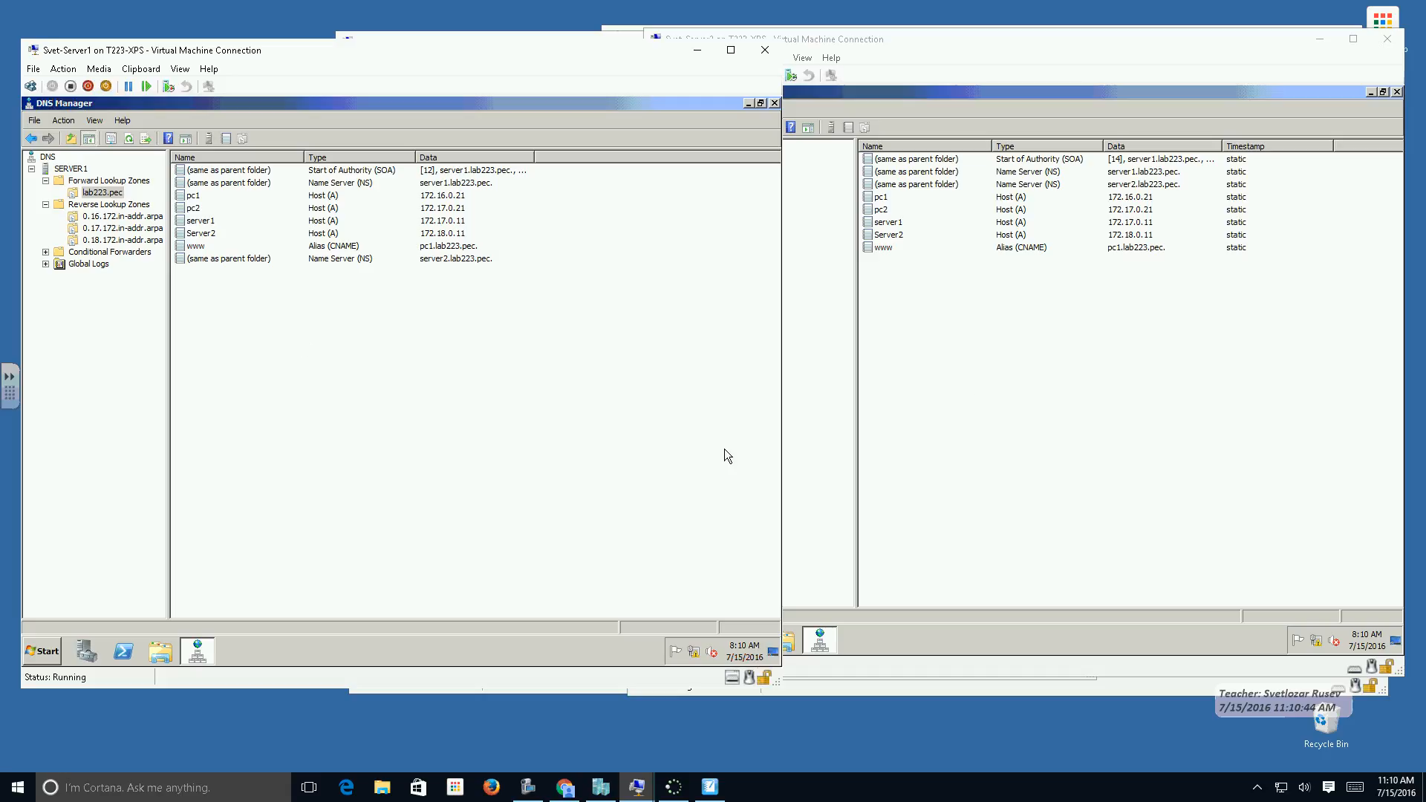
{"action": "right_click", "coordinate": [101, 194]}
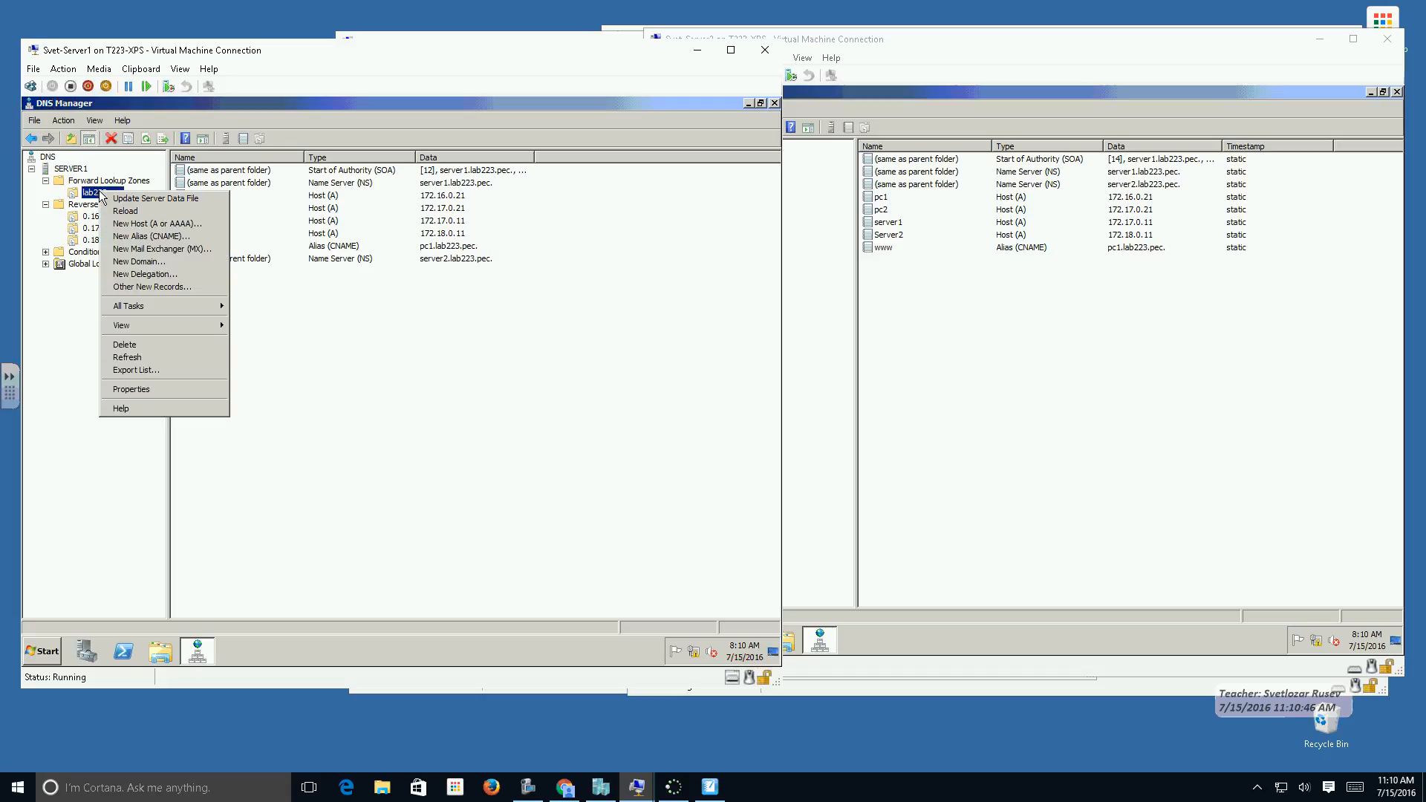
{"action": "left_click", "coordinate": [132, 223]}
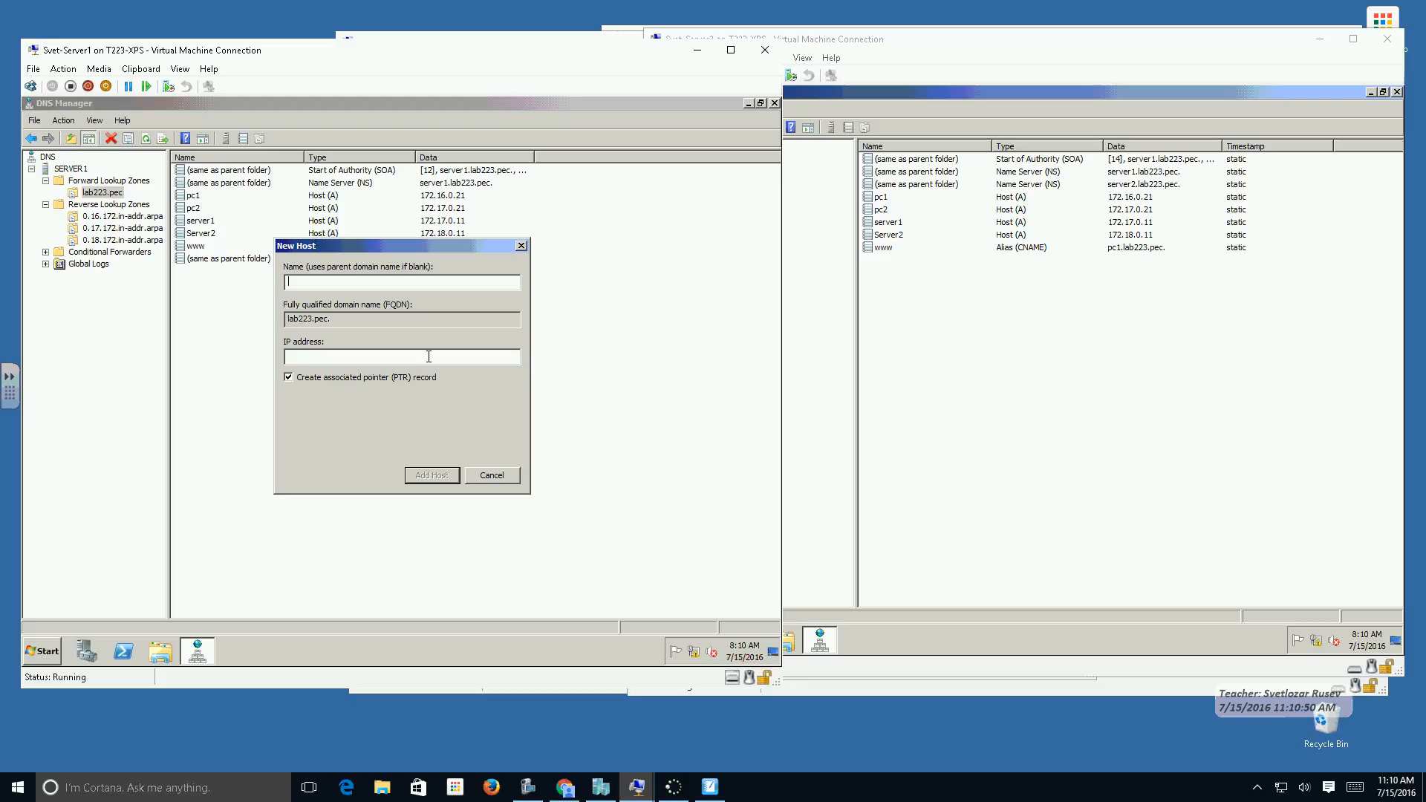
{"action": "type", "text": "PC3"}
{"action": "key", "text": "BackSpace"}
{"action": "type", "text": "10"}
Set the new host's IP address to 172.18.0.21, add it with its associated pointer record, and close the New Host dialog.
{"action": "left_click", "coordinate": [348, 358]}
{"action": "type", "text": "172.18.0.21"}
{"action": "left_click", "coordinate": [414, 477]}
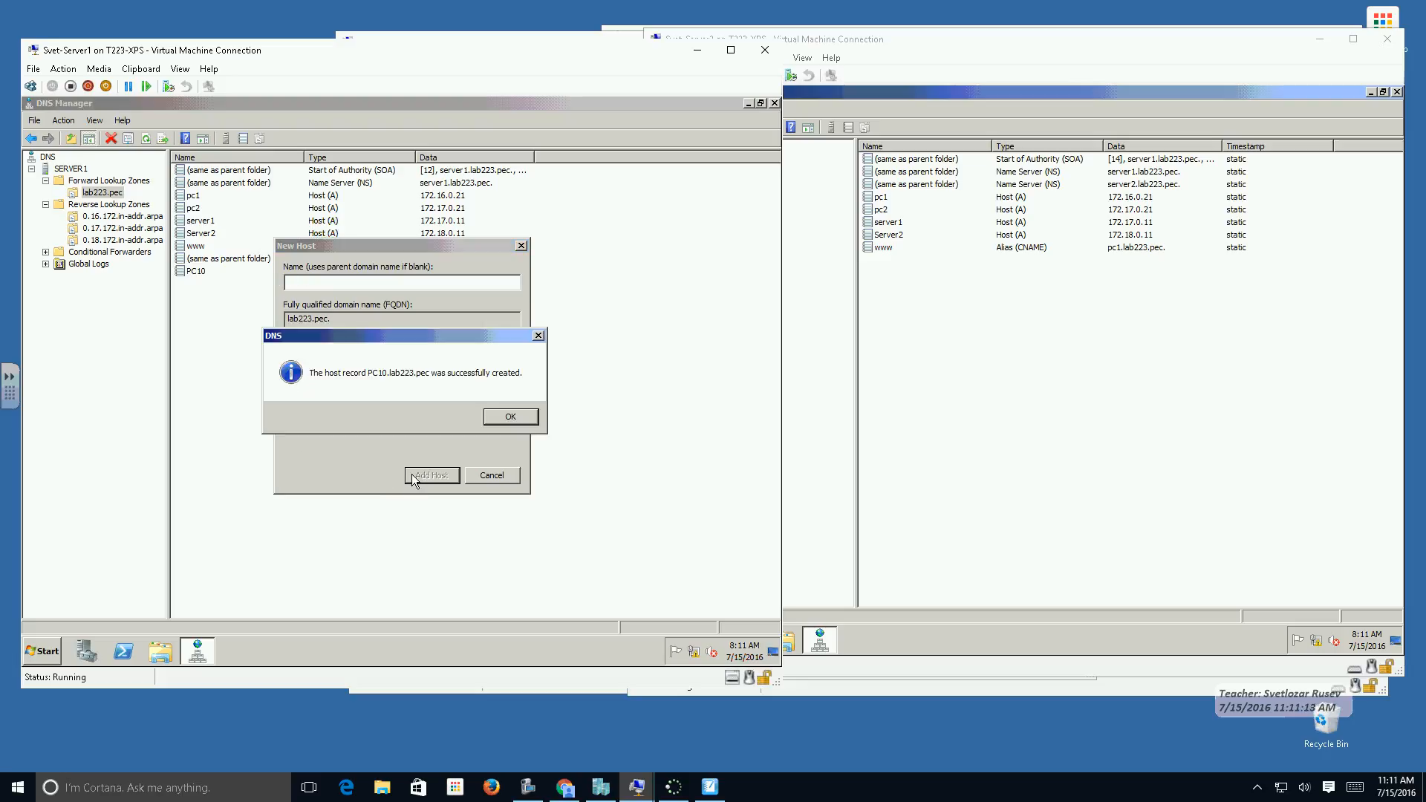
{"action": "left_click", "coordinate": [495, 417]}
{"action": "left_click", "coordinate": [490, 479]}
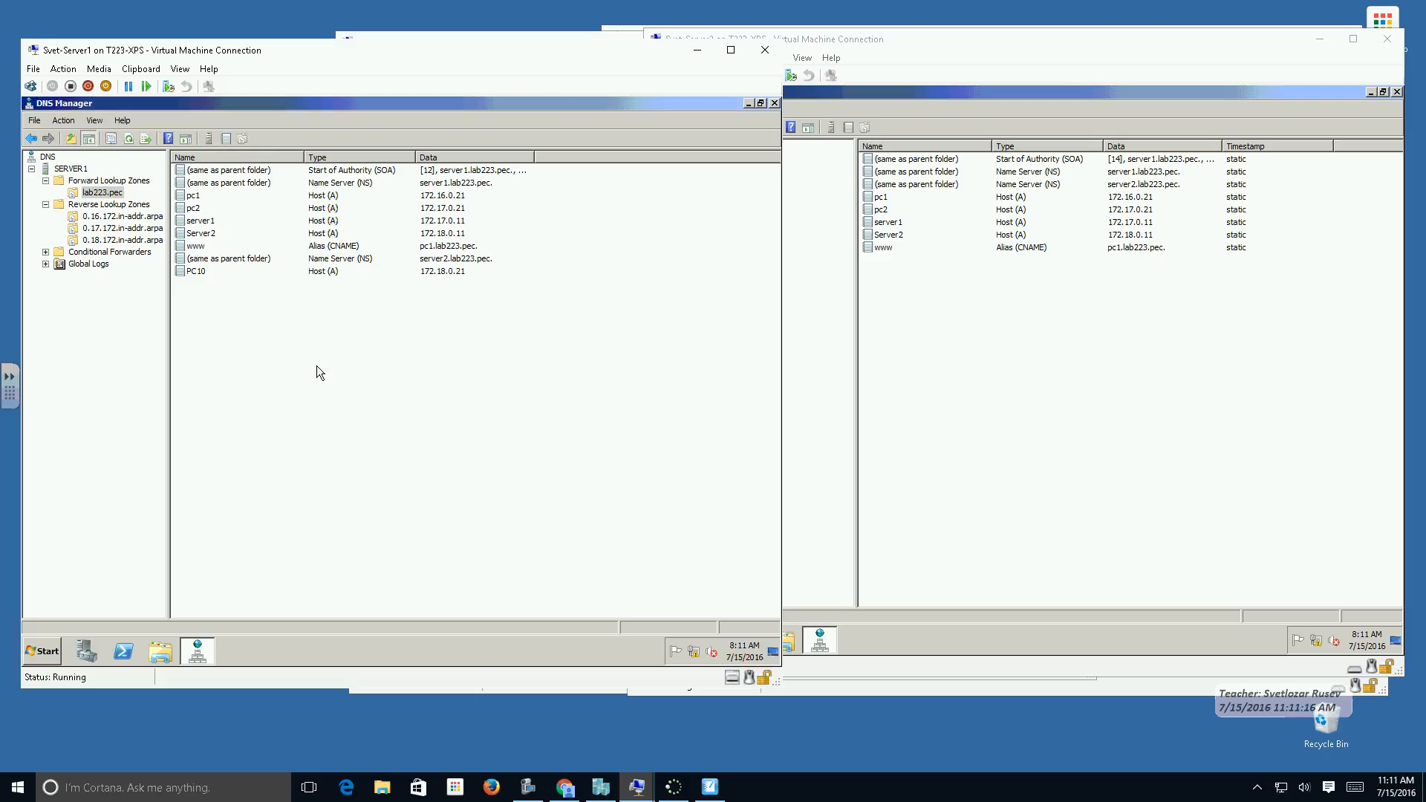
Switch to Svet-Server2 and refresh the lab223.pec zone to check its records for PC10.
{"action": "left_click", "coordinate": [989, 343]}
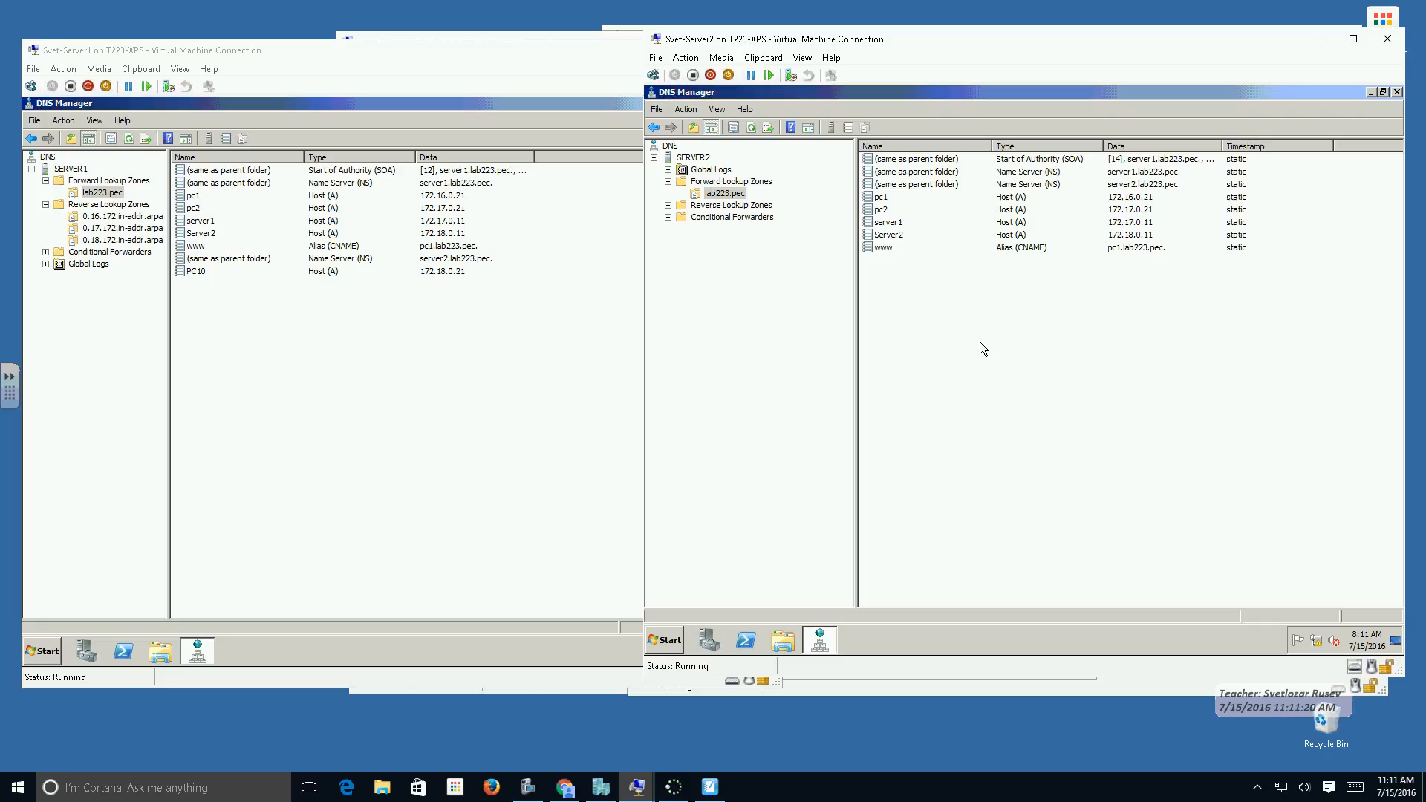
{"action": "left_click", "coordinate": [751, 130]}
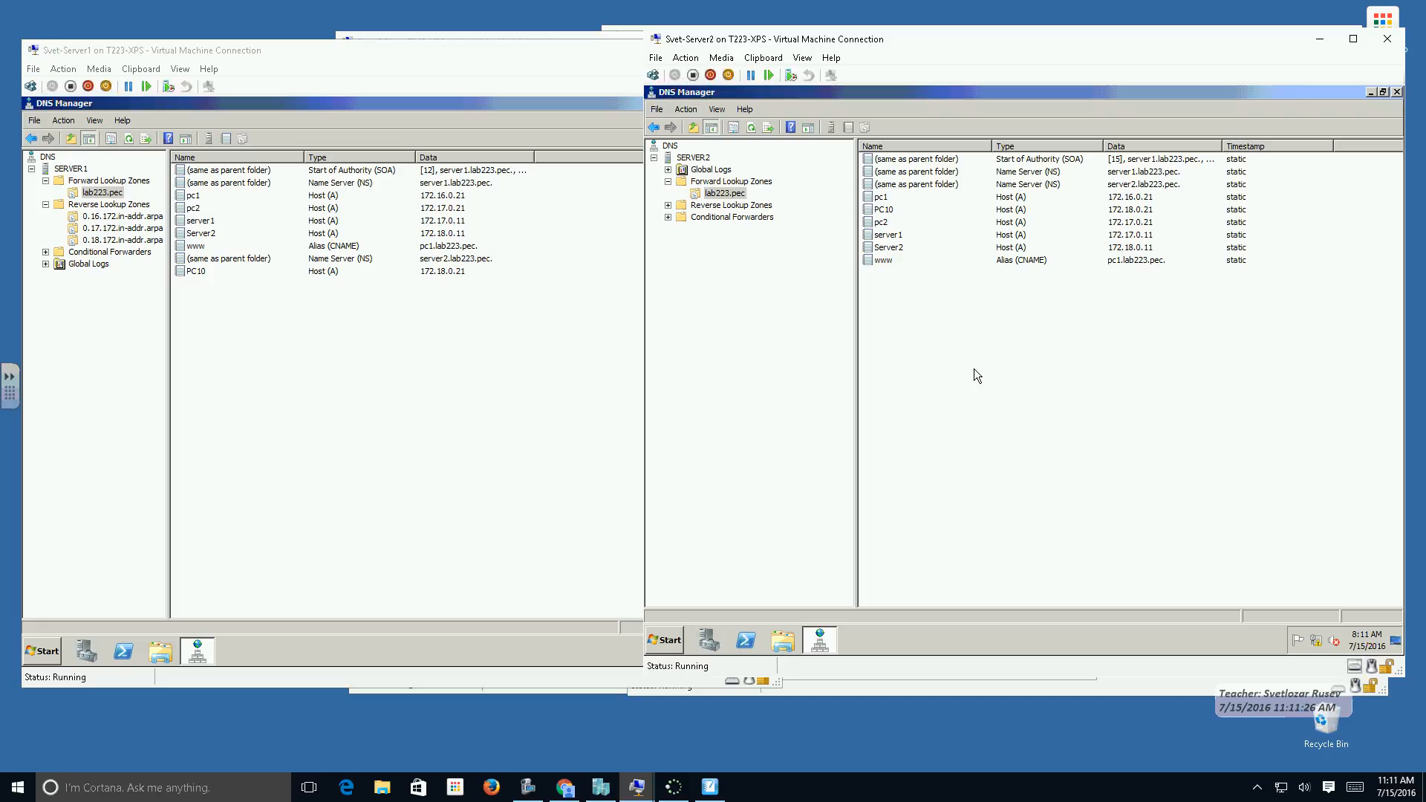
Refresh the 0.18.172.in-addr.arpa reverse zone on Svet-Server1 and open the same zone on Svet-Server2 to compare the pointer records.
{"action": "left_click", "coordinate": [121, 240]}
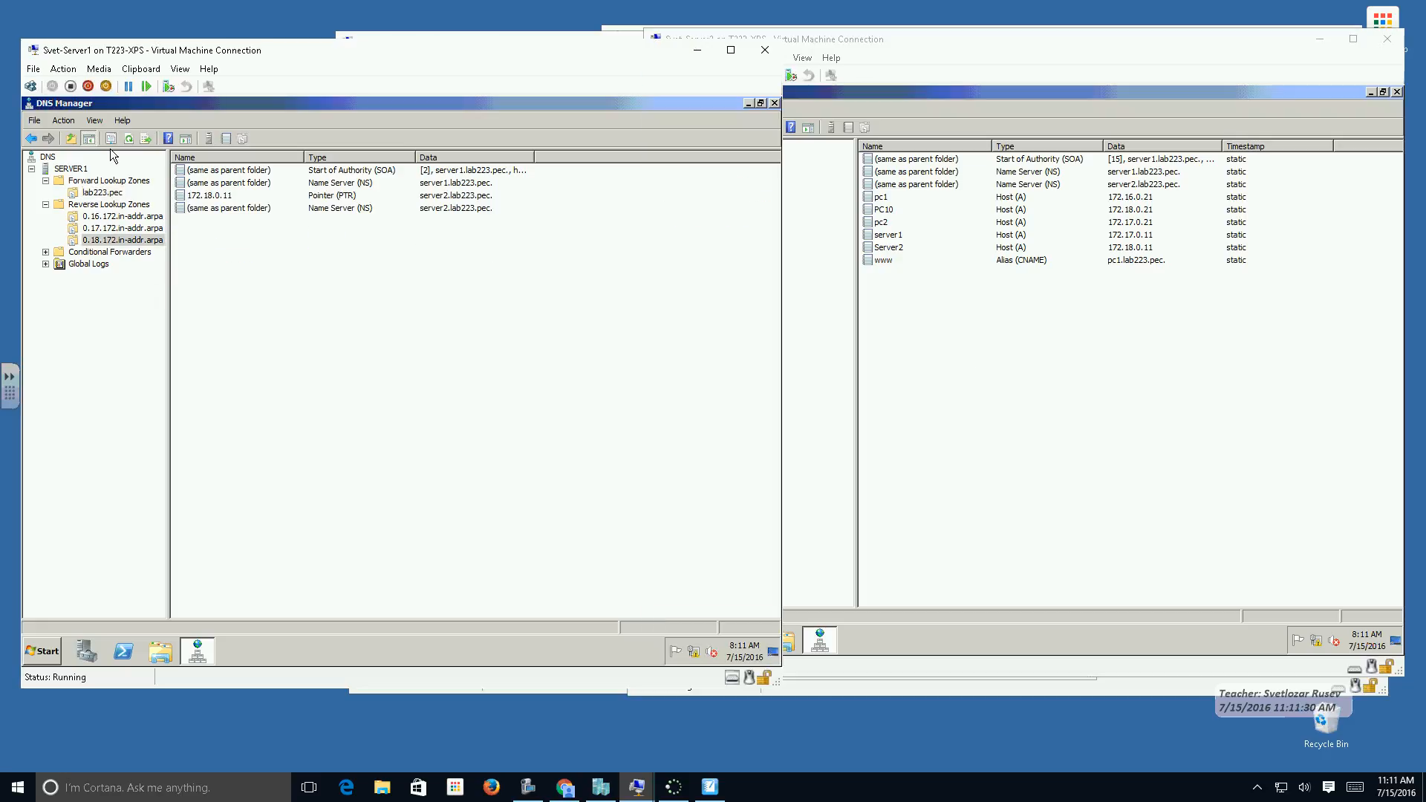
{"action": "left_click", "coordinate": [130, 139]}
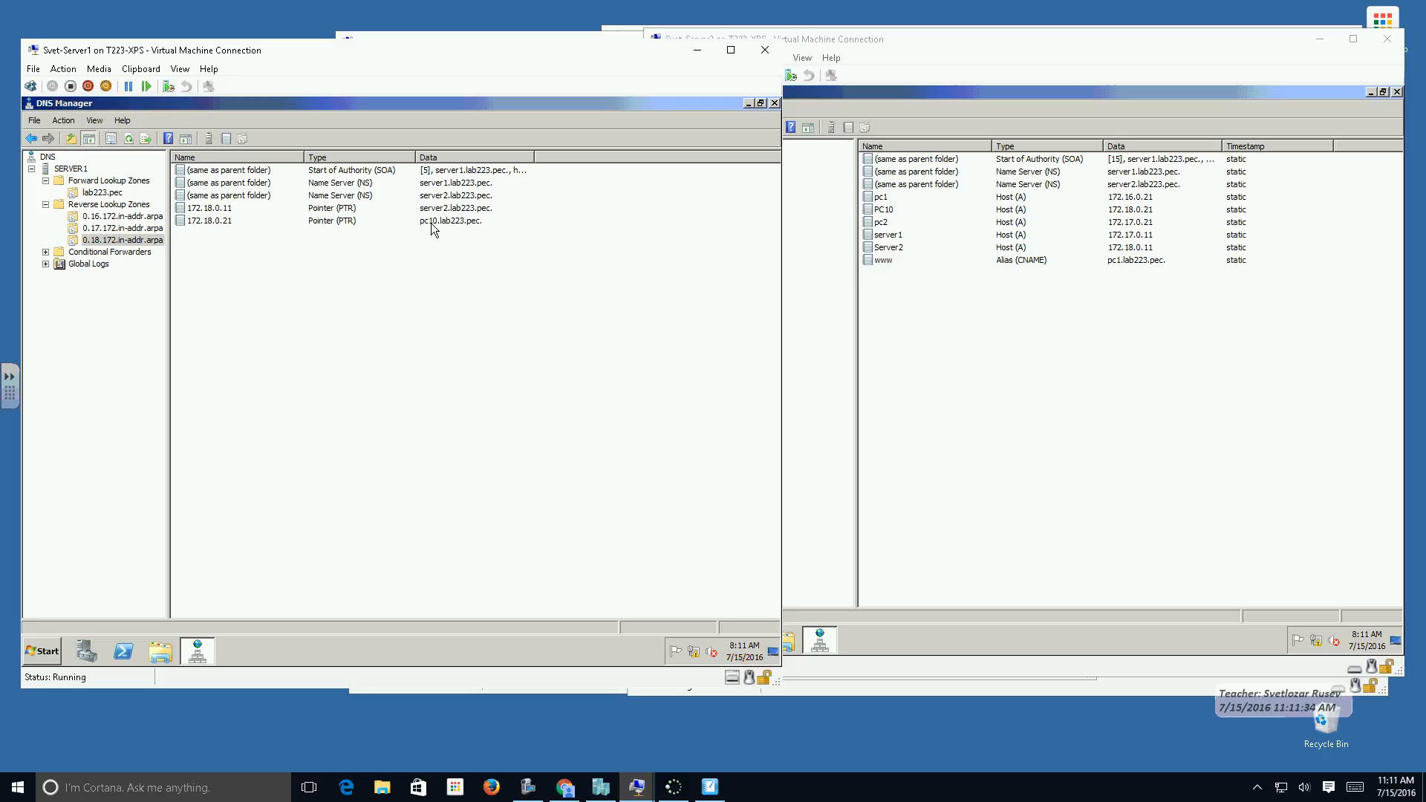
{"action": "left_click", "coordinate": [897, 358]}
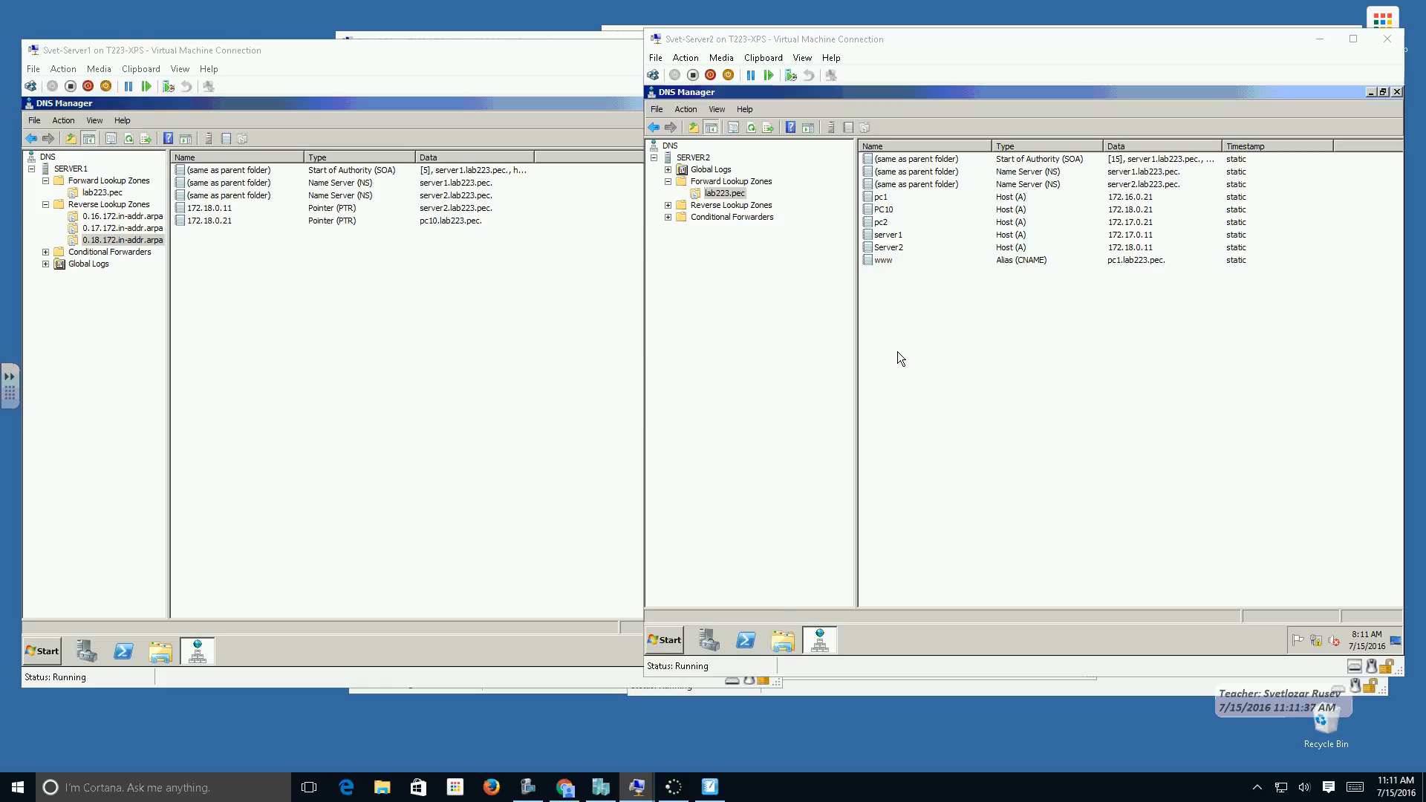
{"action": "double_click", "coordinate": [681, 206]}
{"action": "left_click", "coordinate": [745, 240]}
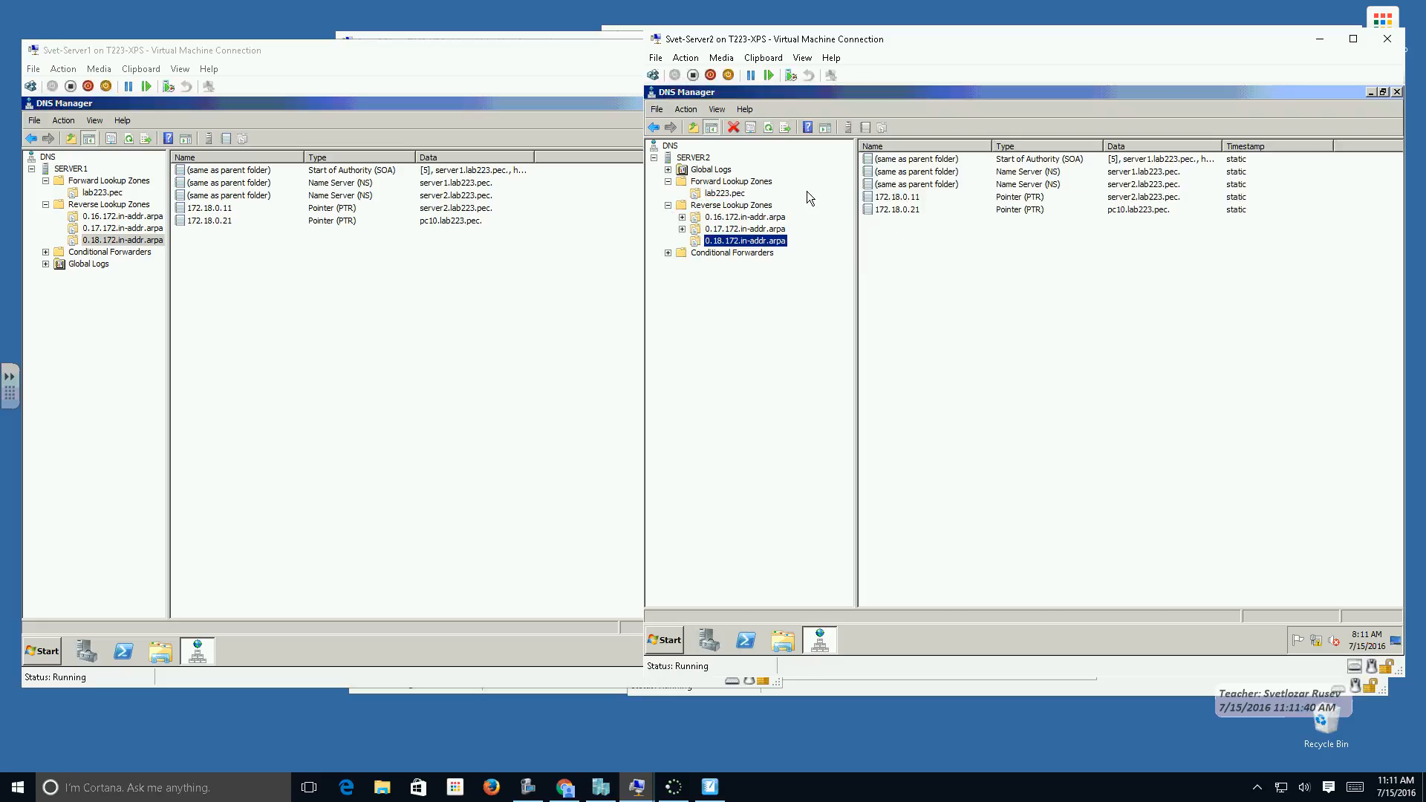
{"action": "left_click", "coordinate": [926, 347]}
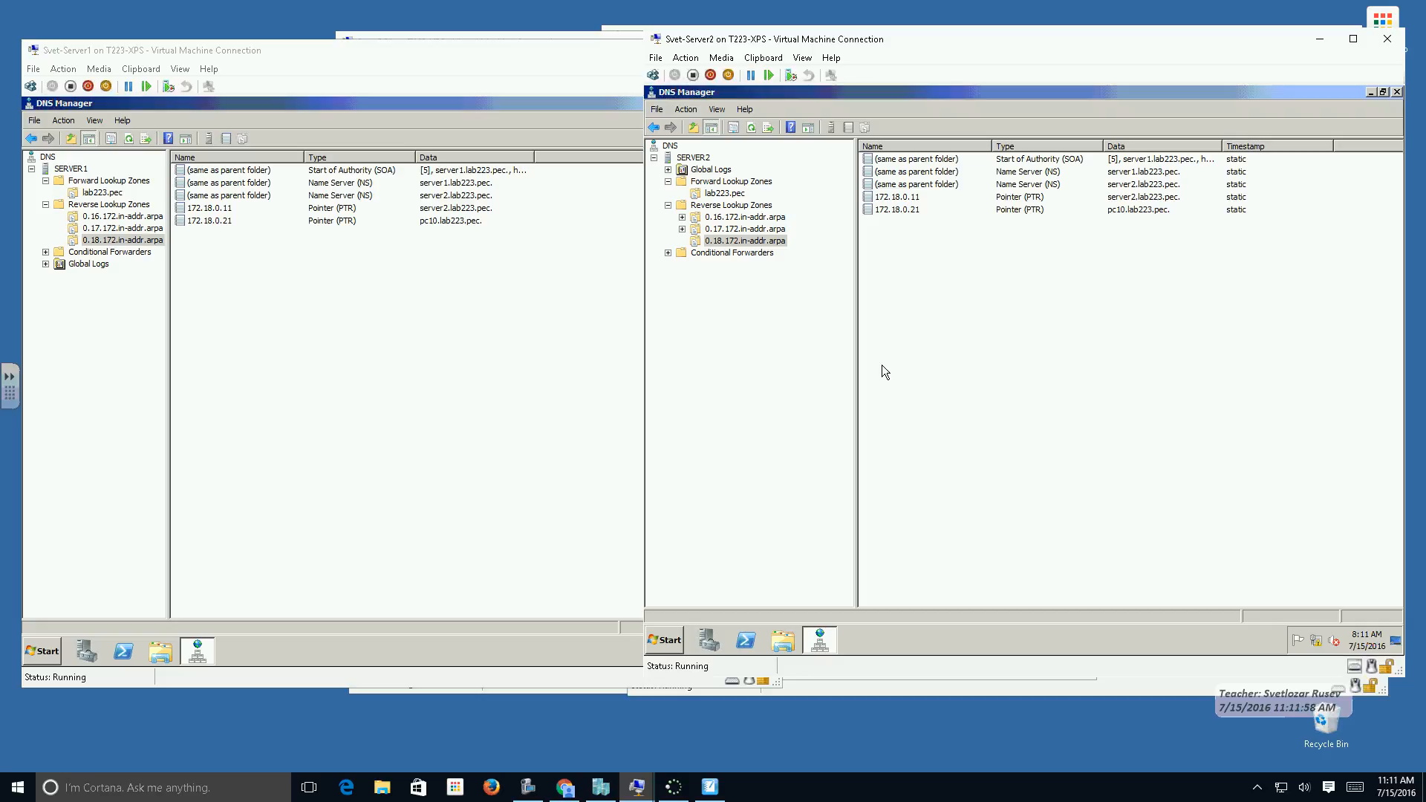
{"action": "left_click", "coordinate": [520, 445]}
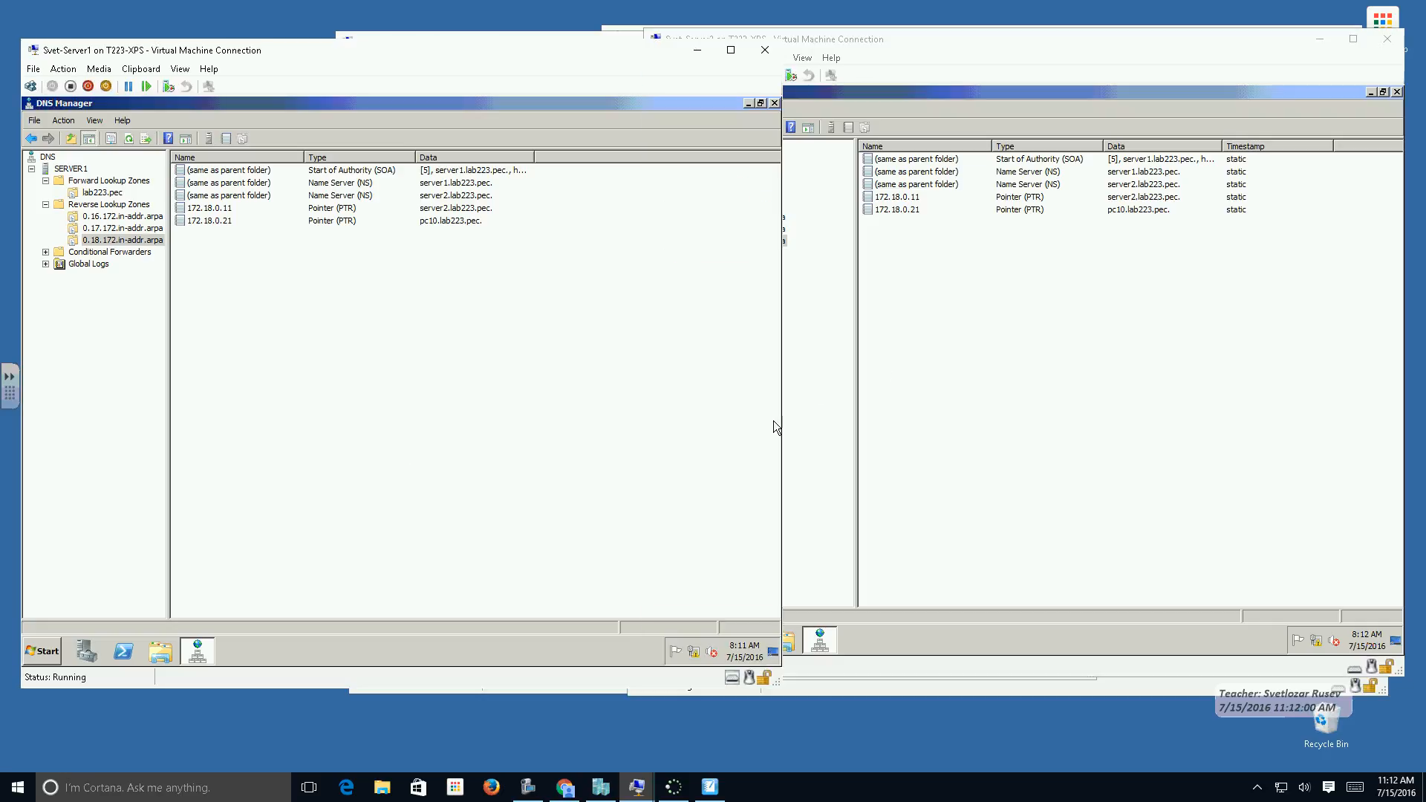
{"action": "left_click", "coordinate": [860, 399]}
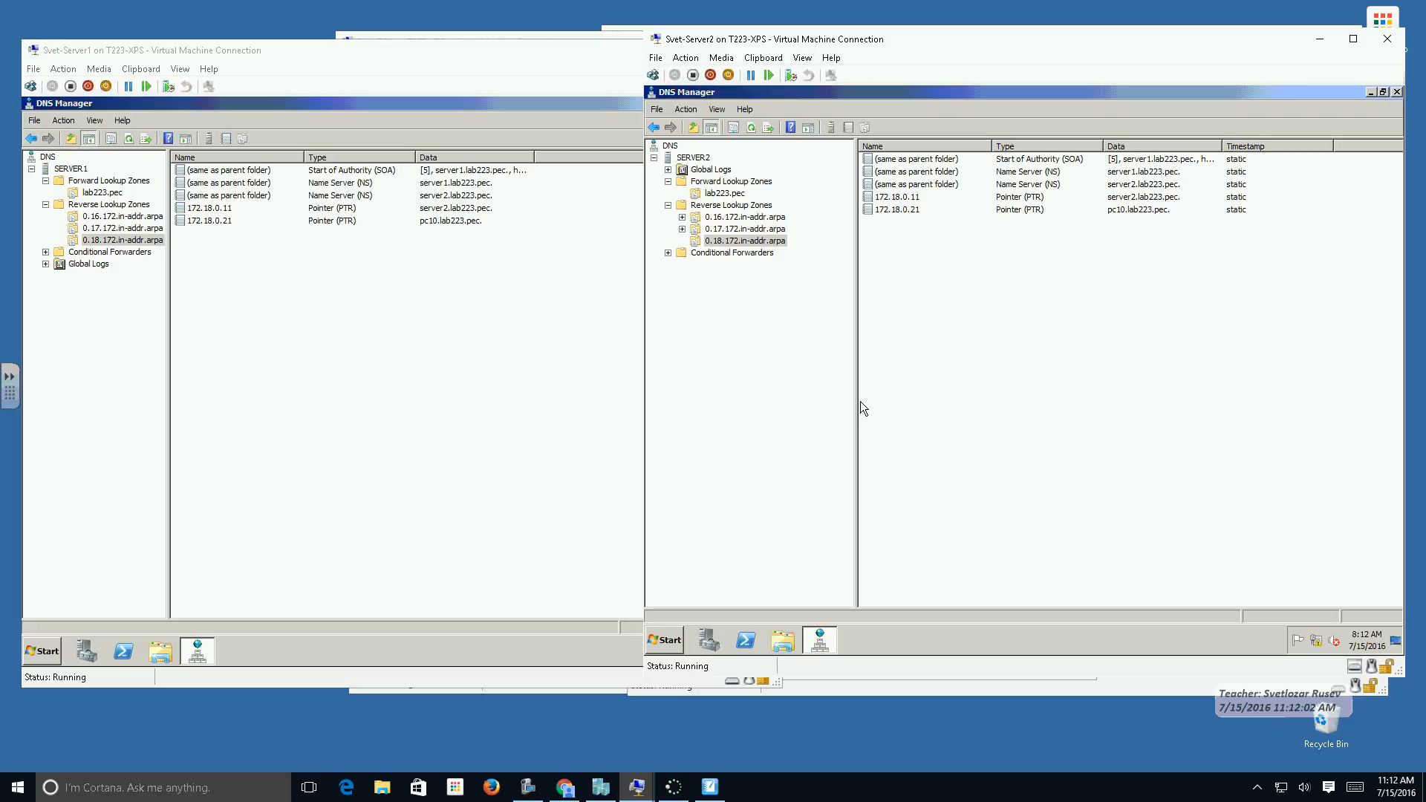